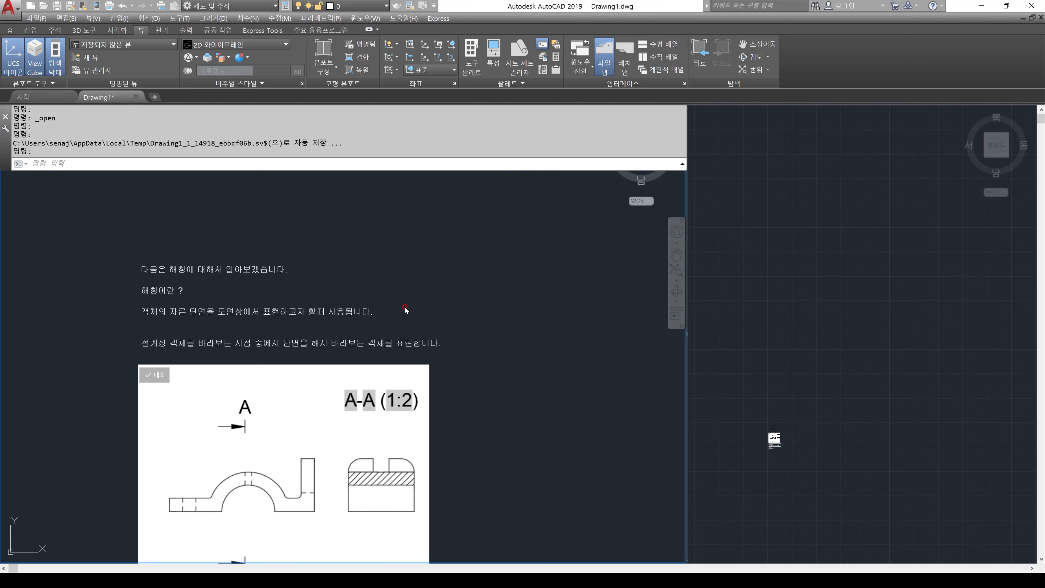
Step: Review the hatching notes, the A-A section example image with its hatched cut face, and the Hatch command description
{"action": "scroll", "coordinate": [406, 309], "scroll_direction": "down", "scroll_amount": 2}
{"action": "scroll", "coordinate": [416, 297], "scroll_direction": "up", "scroll_amount": 5}
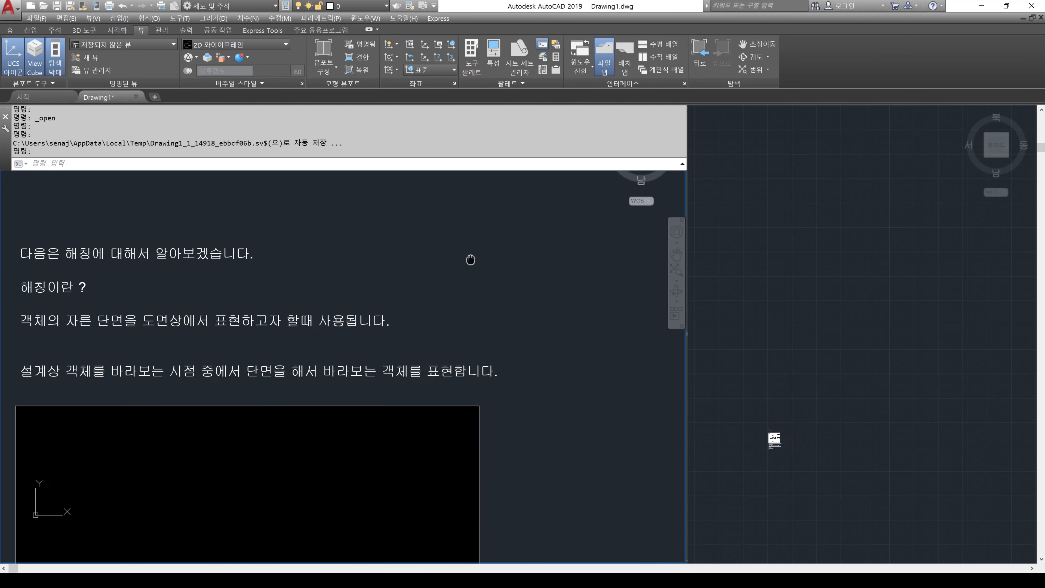
{"action": "left_click_drag", "start_coordinate": [563, 324], "coordinate": [542, 264]}
{"action": "scroll", "coordinate": [540, 280], "scroll_direction": "down", "scroll_amount": 2}
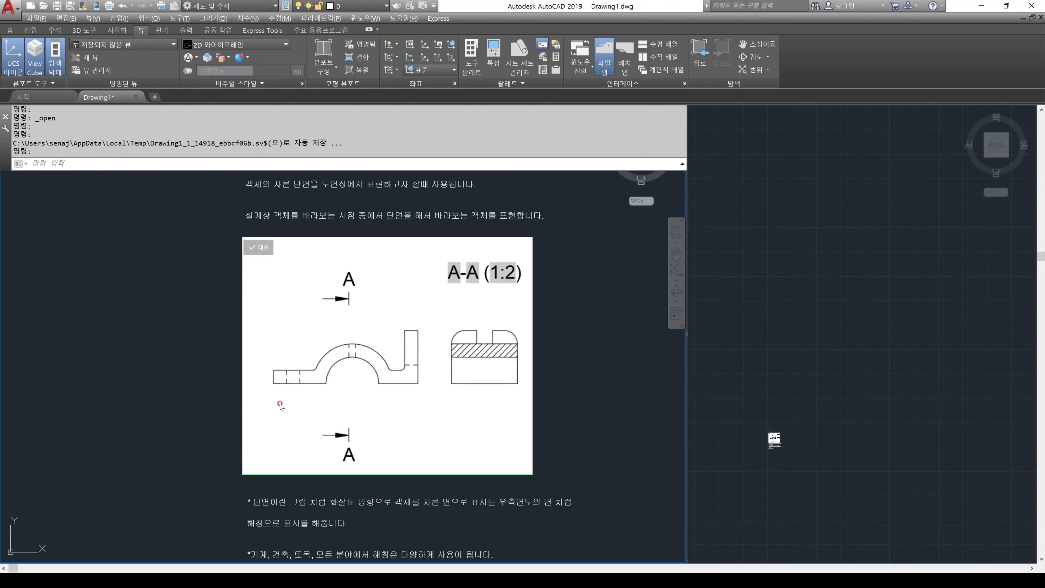
{"action": "mouse_move", "coordinate": [268, 394]}
{"action": "left_mouse_down"}
{"action": "mouse_move", "coordinate": [304, 361]}
{"action": "mouse_move", "coordinate": [428, 325]}
{"action": "mouse_move", "coordinate": [428, 390]}
{"action": "mouse_move", "coordinate": [362, 377]}
{"action": "mouse_move", "coordinate": [267, 392]}
{"action": "left_mouse_up"}
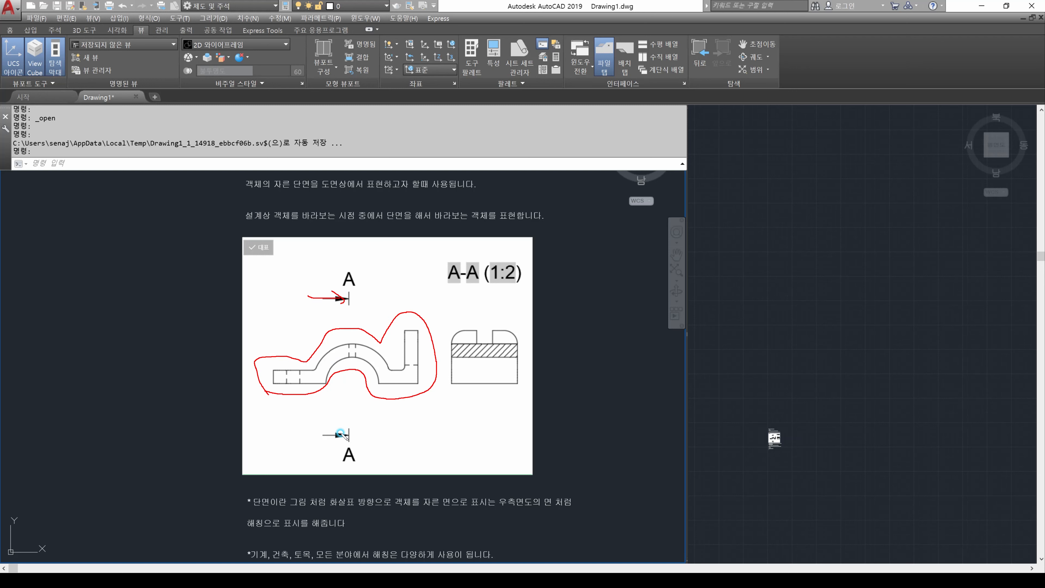
{"action": "mouse_move", "coordinate": [335, 445]}
{"action": "left_mouse_down"}
{"action": "mouse_move", "coordinate": [369, 453]}
{"action": "mouse_move", "coordinate": [335, 468]}
{"action": "left_mouse_up"}
{"action": "mouse_move", "coordinate": [331, 302]}
{"action": "left_mouse_down"}
{"action": "mouse_move", "coordinate": [372, 284]}
{"action": "mouse_move", "coordinate": [349, 406]}
{"action": "left_mouse_up"}
{"action": "mouse_move", "coordinate": [344, 334]}
{"action": "left_mouse_down"}
{"action": "mouse_move", "coordinate": [347, 394]}
{"action": "mouse_move", "coordinate": [347, 339]}
{"action": "left_mouse_up"}
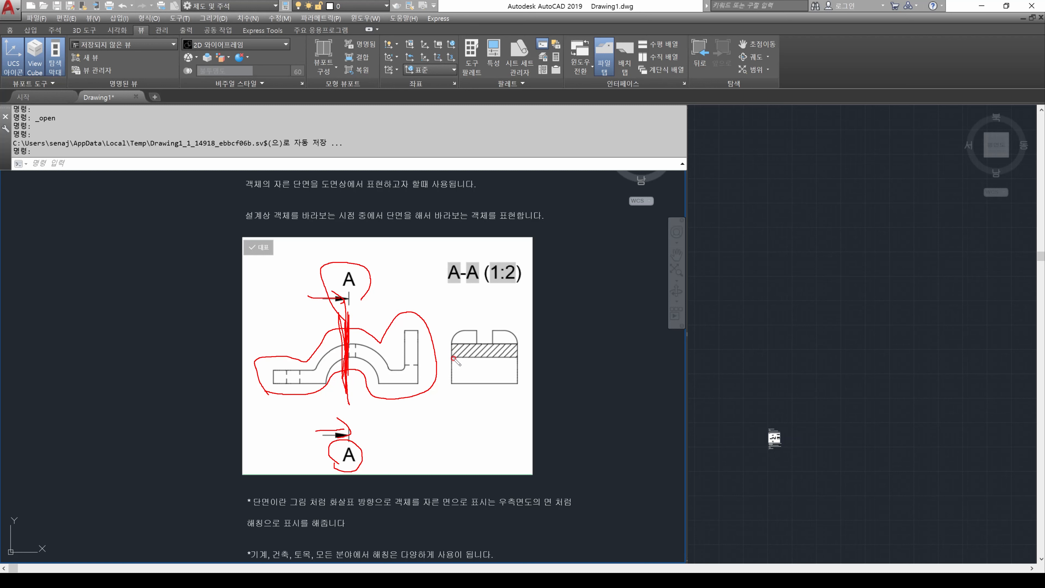
{"action": "left_click_drag", "start_coordinate": [513, 344], "coordinate": [463, 345]}
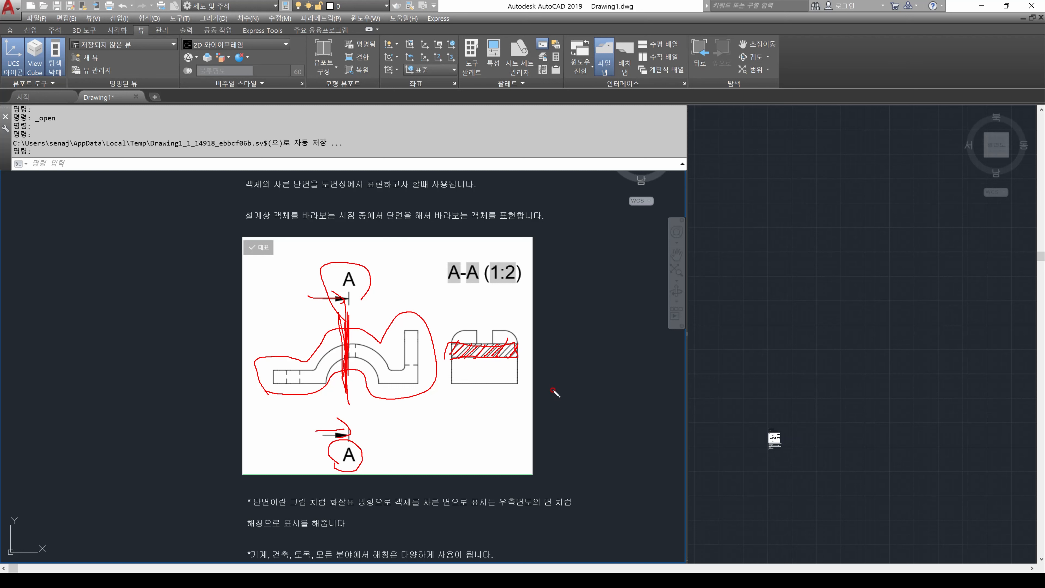
{"action": "key", "text": "Escape"}
{"action": "middle_click_drag", "start_coordinate": [561, 414], "coordinate": [510, 209]}
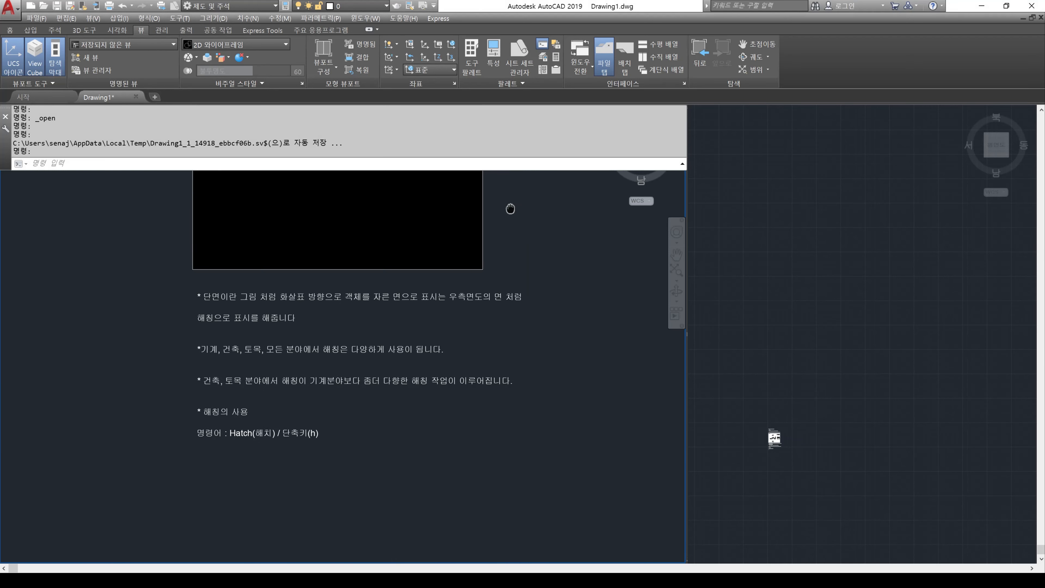
{"action": "mouse_move", "coordinate": [307, 305]}
{"action": "middle_mouse_down"}
{"action": "mouse_move", "coordinate": [380, 334]}
{"action": "mouse_move", "coordinate": [397, 381]}
{"action": "mouse_move", "coordinate": [380, 416]}
{"action": "middle_mouse_up"}
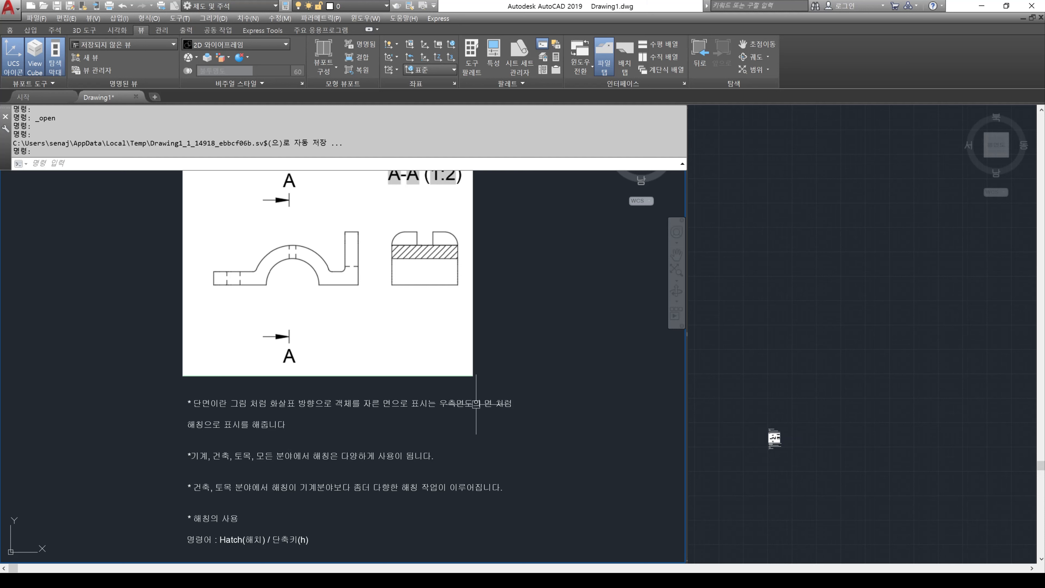
{"action": "mouse_move", "coordinate": [515, 346]}
{"action": "middle_mouse_down"}
{"action": "mouse_move", "coordinate": [515, 310]}
{"action": "mouse_move", "coordinate": [508, 361]}
{"action": "mouse_move", "coordinate": [506, 346]}
{"action": "mouse_move", "coordinate": [458, 348]}
{"action": "middle_mouse_up"}
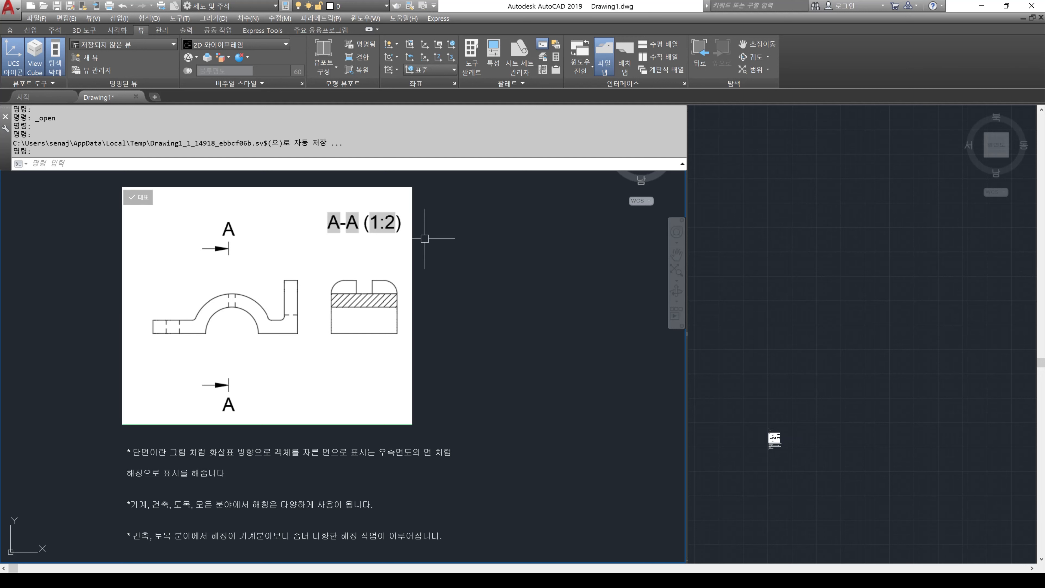
{"action": "middle_click_drag", "start_coordinate": [492, 420], "coordinate": [484, 207]}
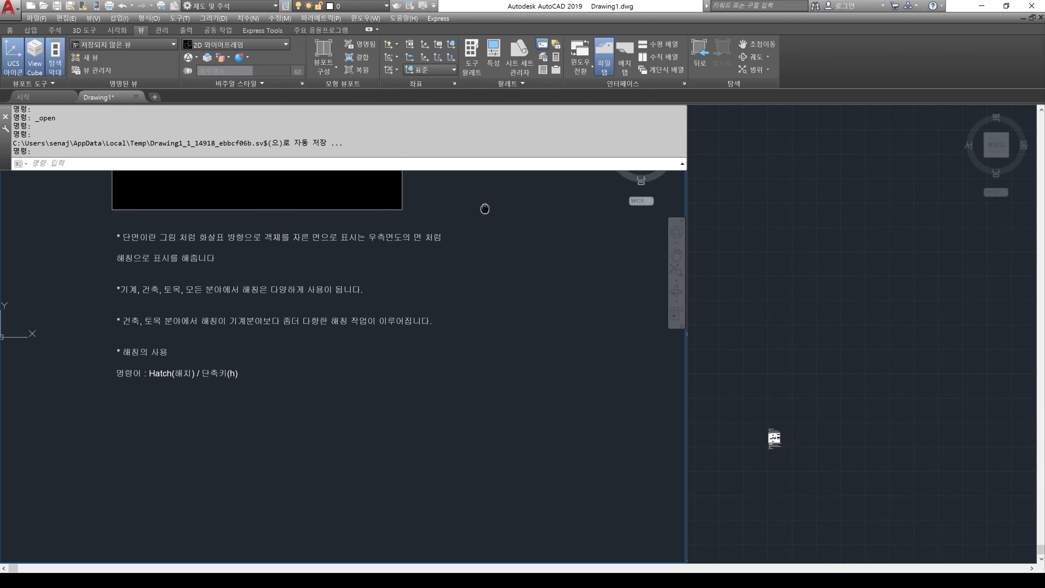
{"action": "middle_click_drag", "start_coordinate": [479, 317], "coordinate": [474, 371]}
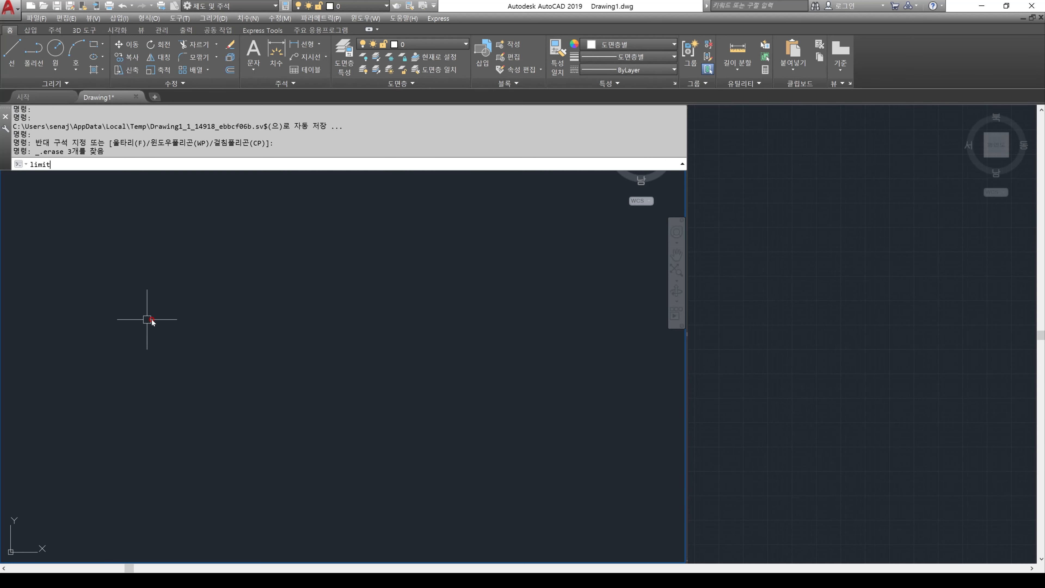
Step: Set the drawing limits to an upper-right corner of 297,210 with the default lower-left corner, and zoom to the whole drawing area
{"action": "key", "text": "Return"}
{"action": "key", "text": "Return"}
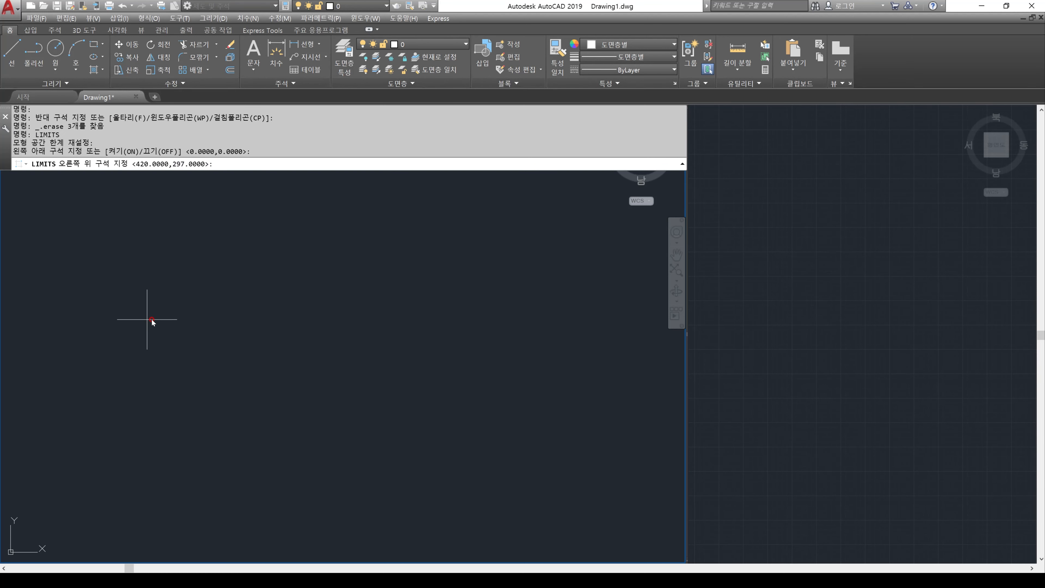
{"action": "type", "text": "297,210"}
{"action": "key", "text": "Return"}
{"action": "type", "text": "z"}
{"action": "key", "text": "Return"}
{"action": "type", "text": "qa"}
{"action": "key", "text": "Return"}
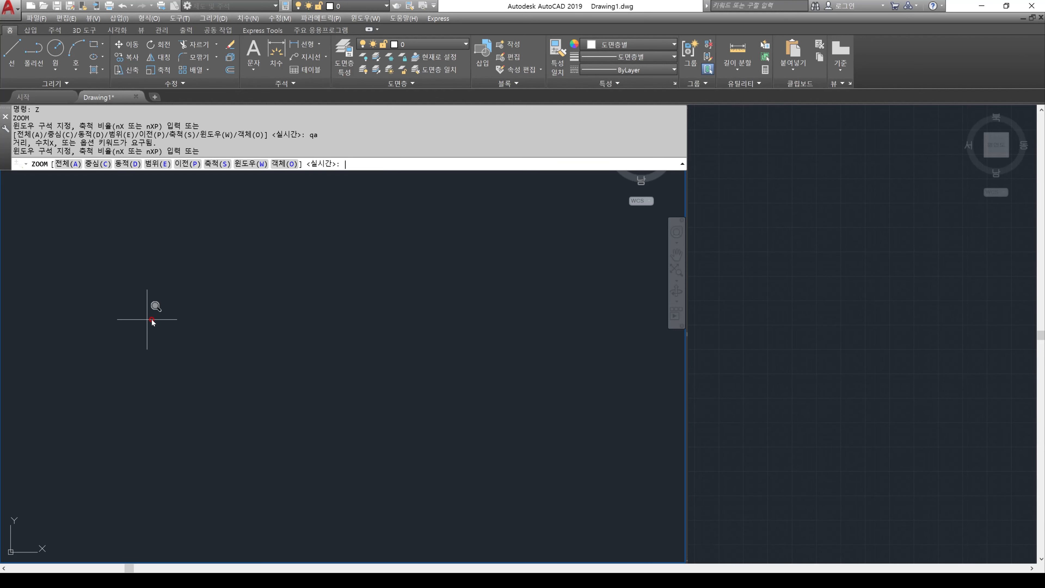
{"action": "type", "text": "a"}
{"action": "key", "text": "Return"}
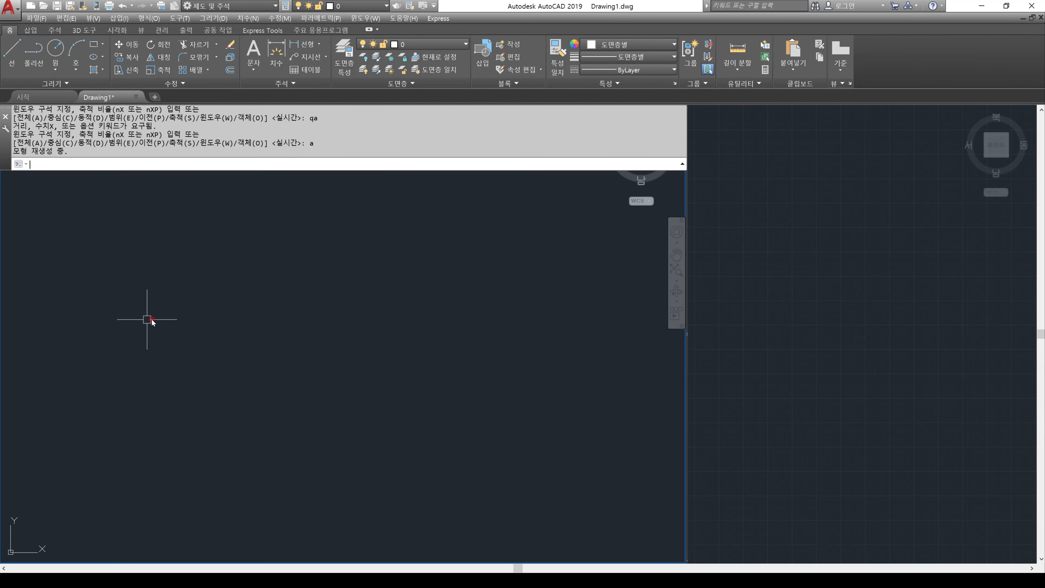
Step: Draw a circle with a radius of about 23.7 at the left of the empty drawing area
{"action": "type", "text": "c"}
{"action": "key", "text": "Return"}
{"action": "left_click", "coordinate": [110, 325]}
{"action": "left_click", "coordinate": [143, 364]}
Step: Draw a 6-sided polygon inscribed in a circle to the right of the circle, with one vertex pointing up
{"action": "type", "text": "poly"}
{"action": "key", "text": "Return"}
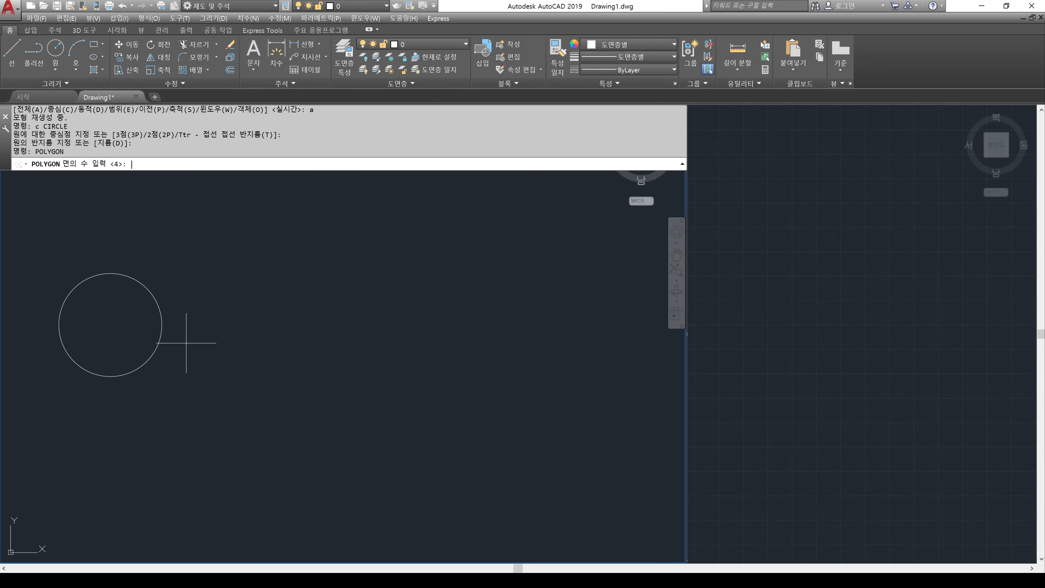
{"action": "type", "text": "6"}
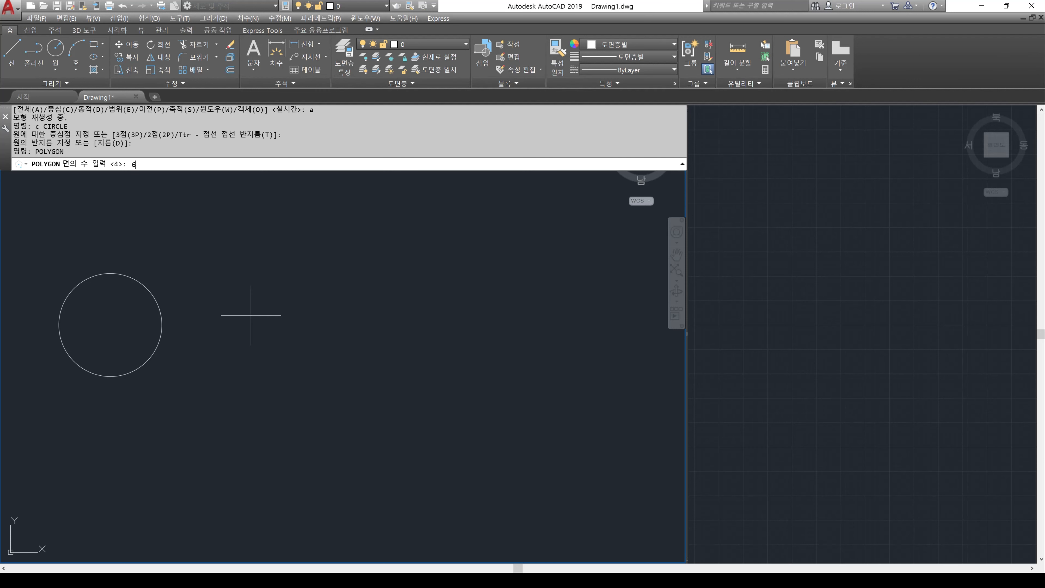
{"action": "key", "text": "Return"}
{"action": "left_click", "coordinate": [268, 316]}
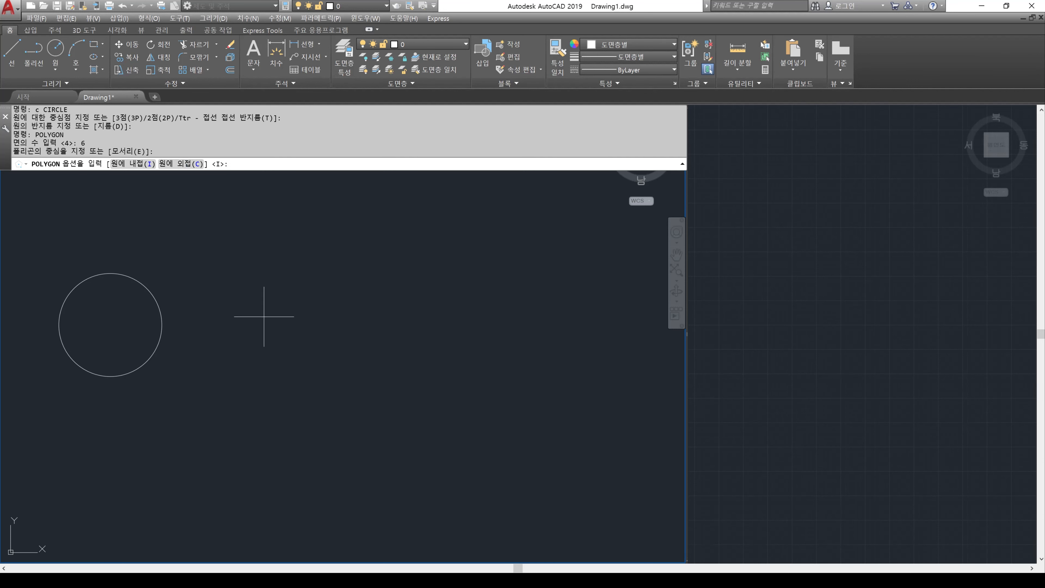
{"action": "key", "text": "Return"}
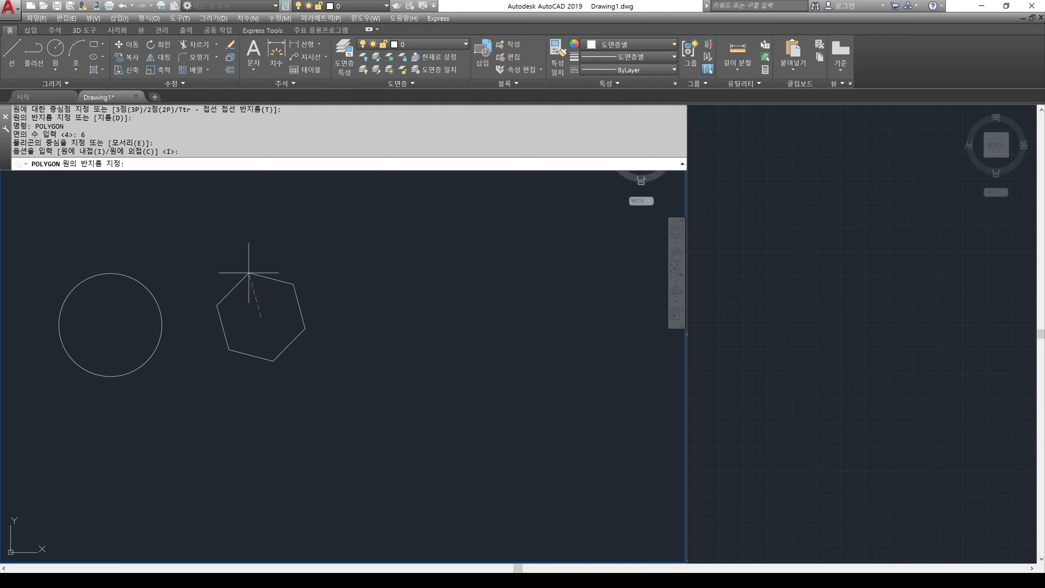
{"action": "left_click", "coordinate": [260, 266]}
Step: Draw a circle of radius about 9.2 inside the large circle and a slightly smaller circle inside the hexagon near its upper vertex
{"action": "type", "text": "c"}
{"action": "key", "text": "Return"}
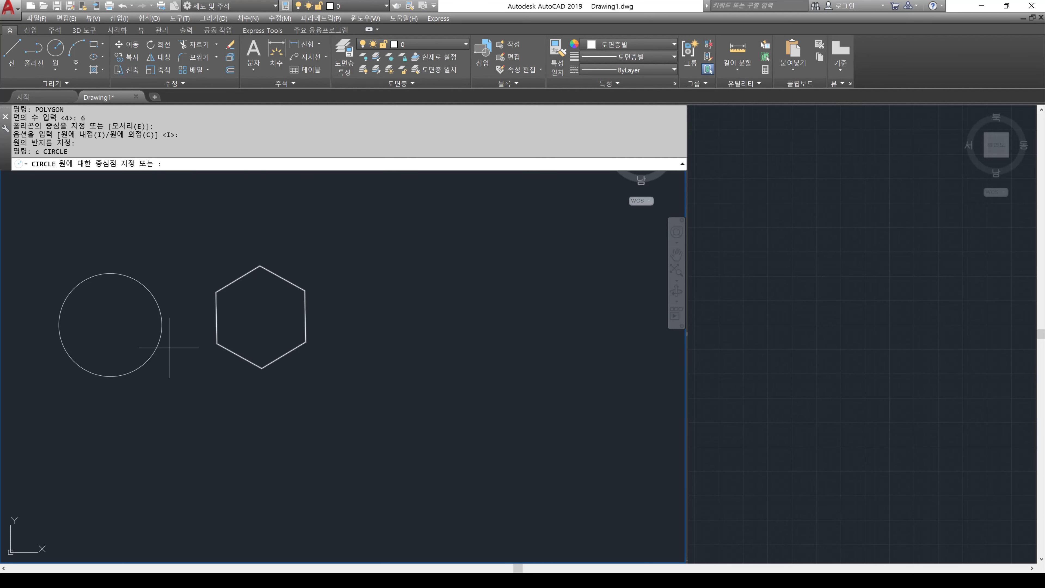
{"action": "left_click", "coordinate": [113, 323]}
{"action": "left_click", "coordinate": [123, 340]}
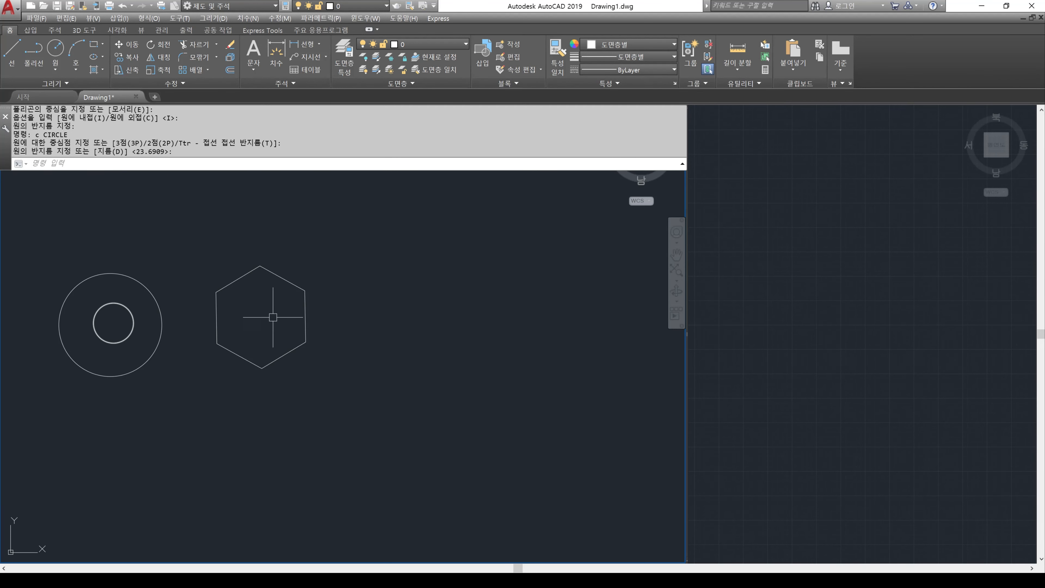
{"action": "key", "text": "Return"}
{"action": "left_click", "coordinate": [259, 292]}
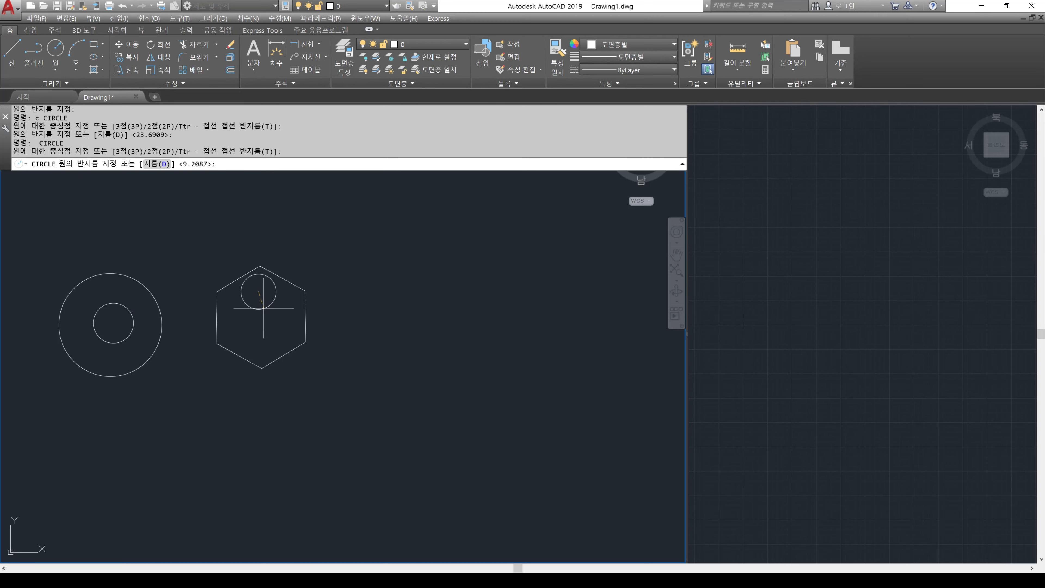
{"action": "left_click", "coordinate": [263, 308]}
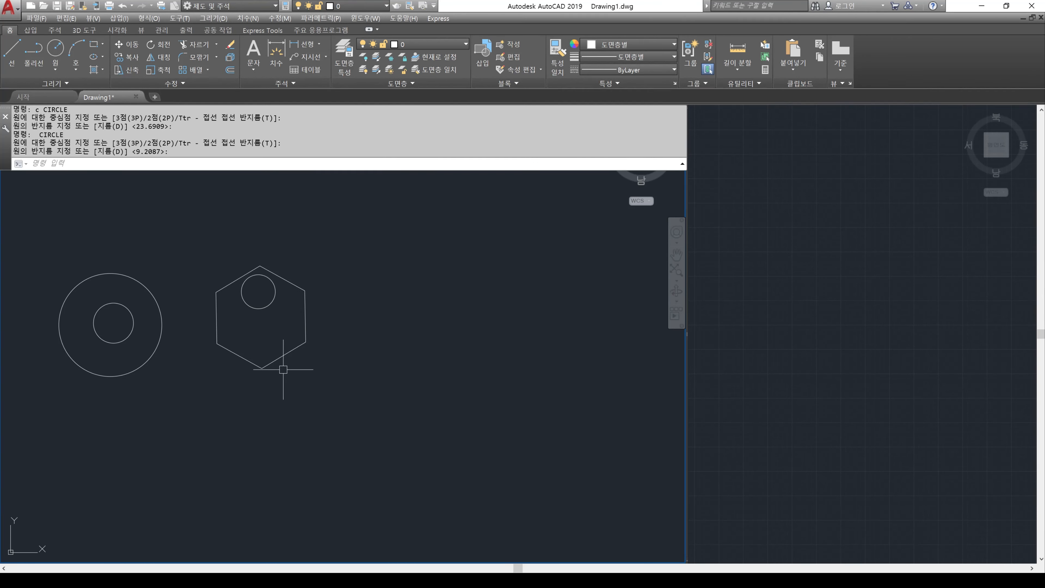
Step: Add the single-line text "Test" with a rotation angle of 0 inside the hexagon
{"action": "left_click", "coordinate": [254, 50]}
{"action": "left_click", "coordinate": [259, 70]}
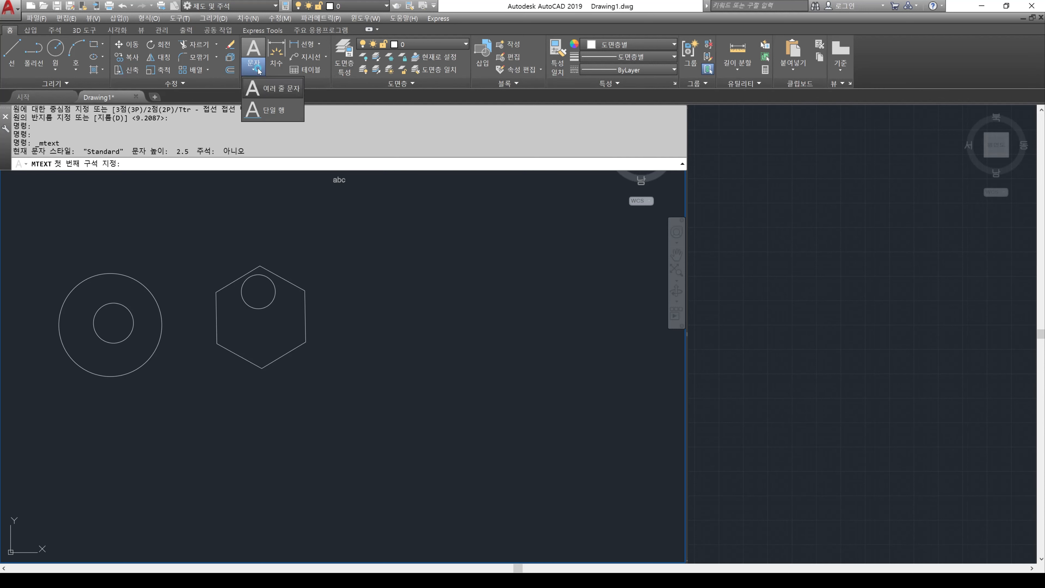
{"action": "left_click", "coordinate": [273, 109]}
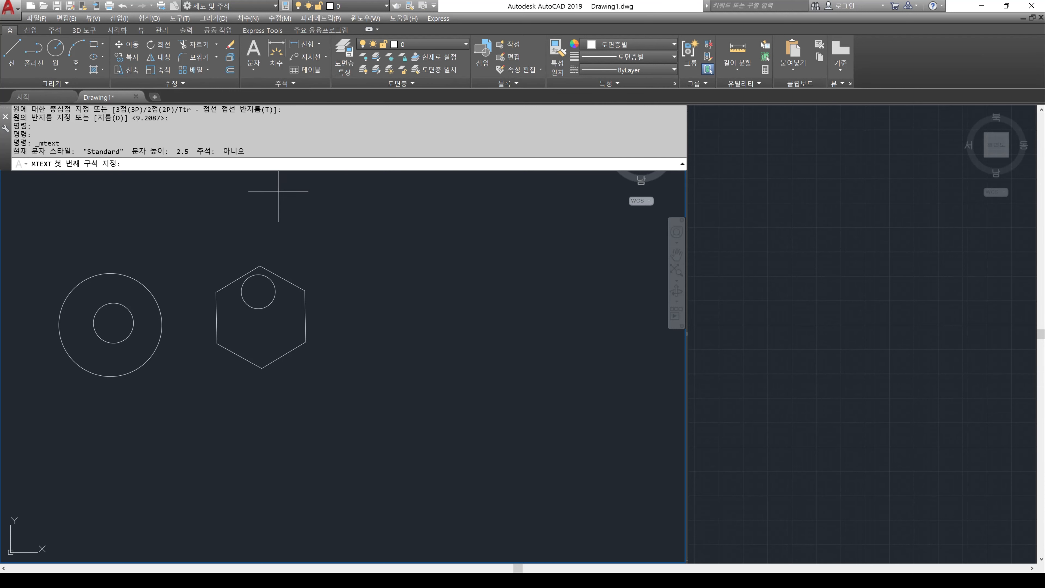
{"action": "left_click", "coordinate": [228, 322]}
{"action": "key", "text": "Return"}
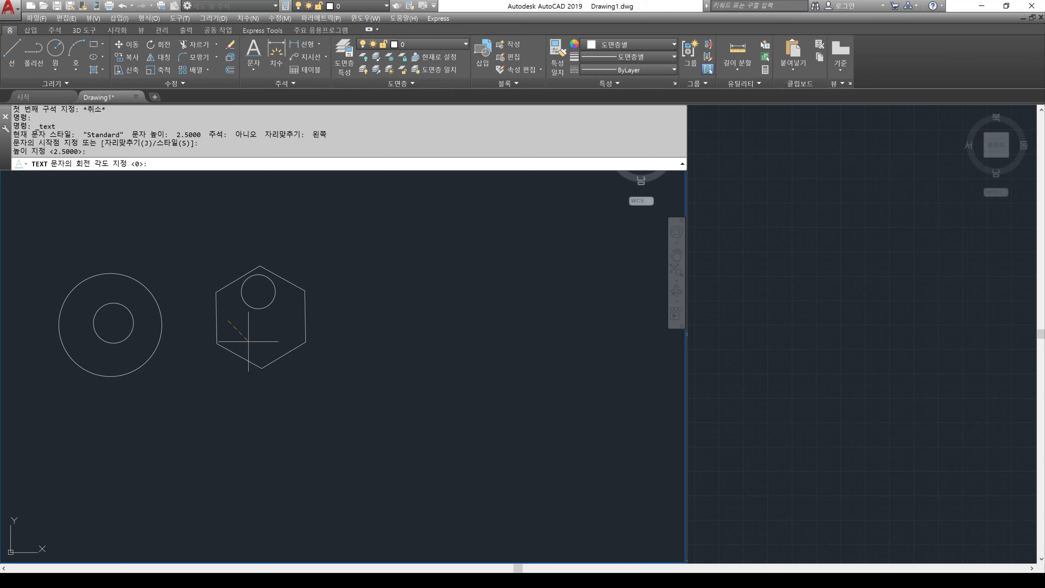
{"action": "key", "text": "Return"}
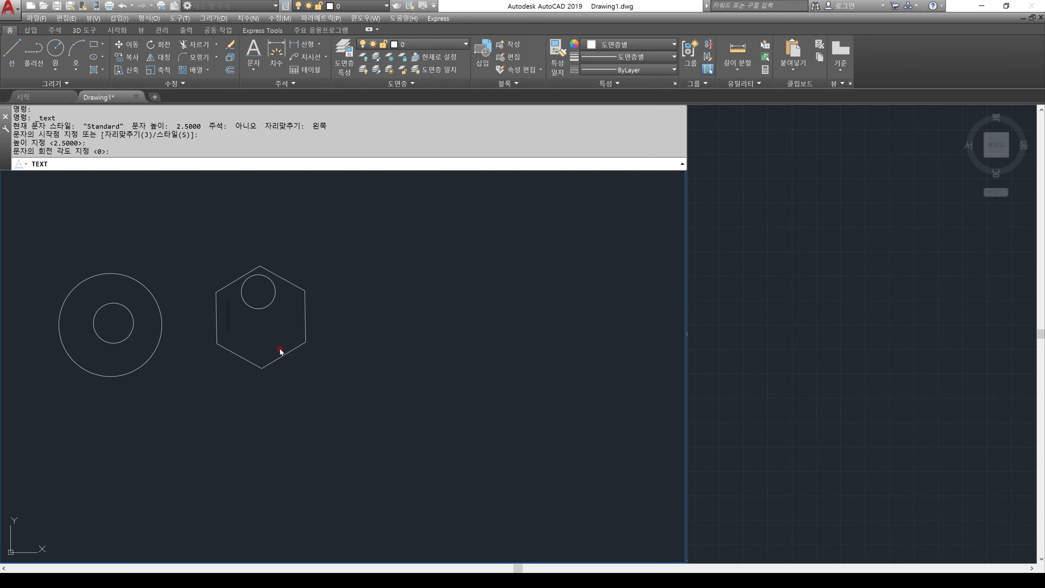
{"action": "type", "text": "Test"}
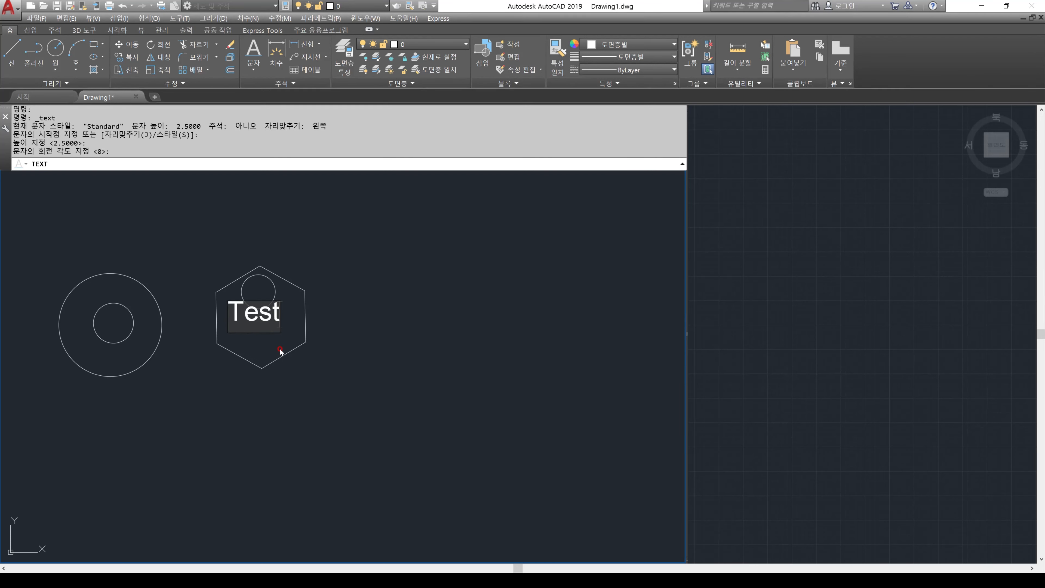
{"action": "key", "text": "Return"}
{"action": "key", "text": "Return"}
Step: Move the "Test" text slightly down and right so it sits below the small circle in the hexagon
{"action": "type", "text": "m"}
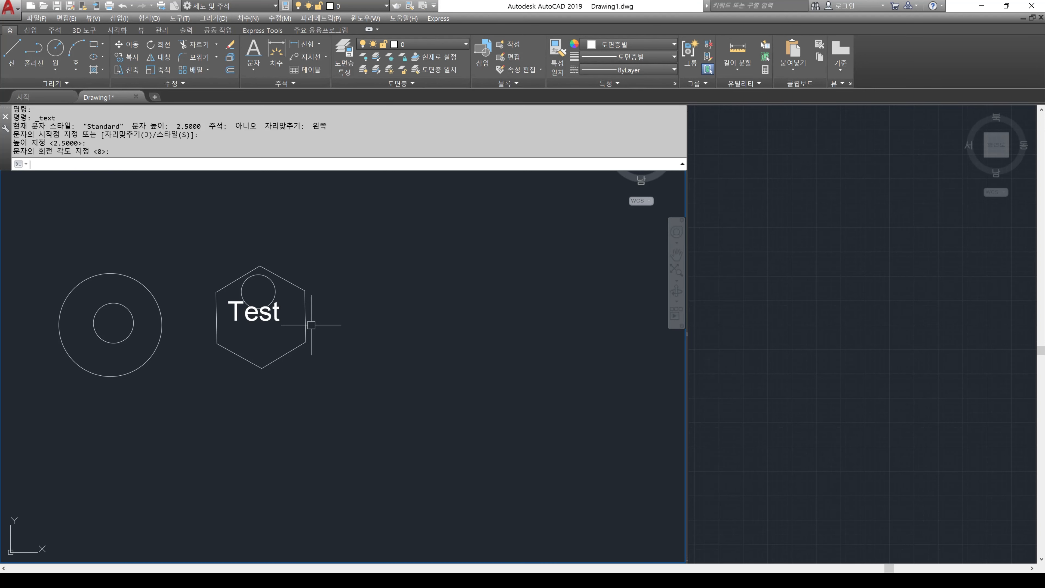
{"action": "key", "text": "Return"}
{"action": "left_click", "coordinate": [266, 317]}
{"action": "key", "text": "Return"}
{"action": "left_click", "coordinate": [262, 320]}
{"action": "left_click", "coordinate": [279, 328]}
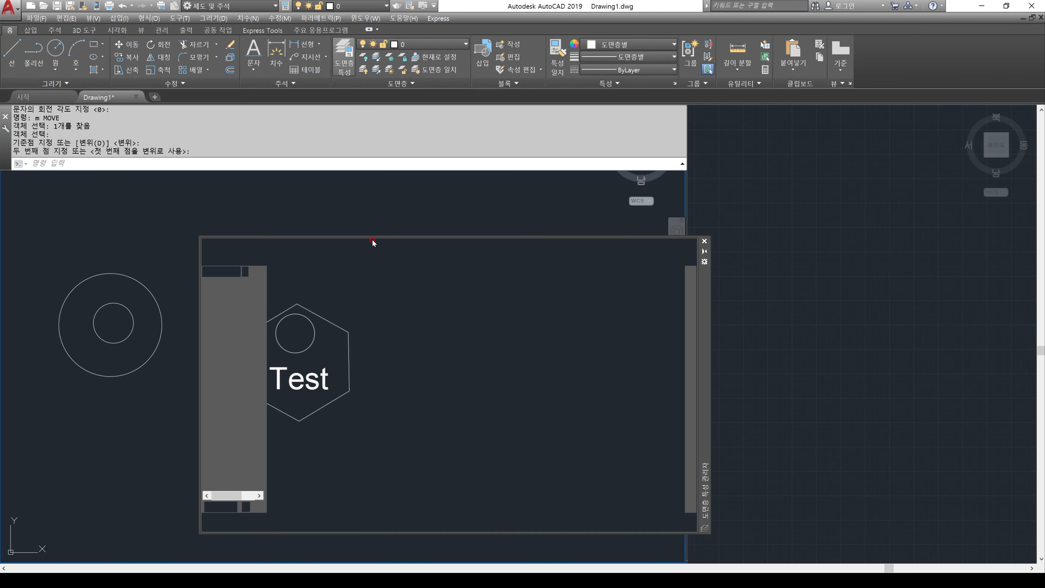
Step: Create a new layer named hatch
{"action": "left_click", "coordinate": [272, 259]}
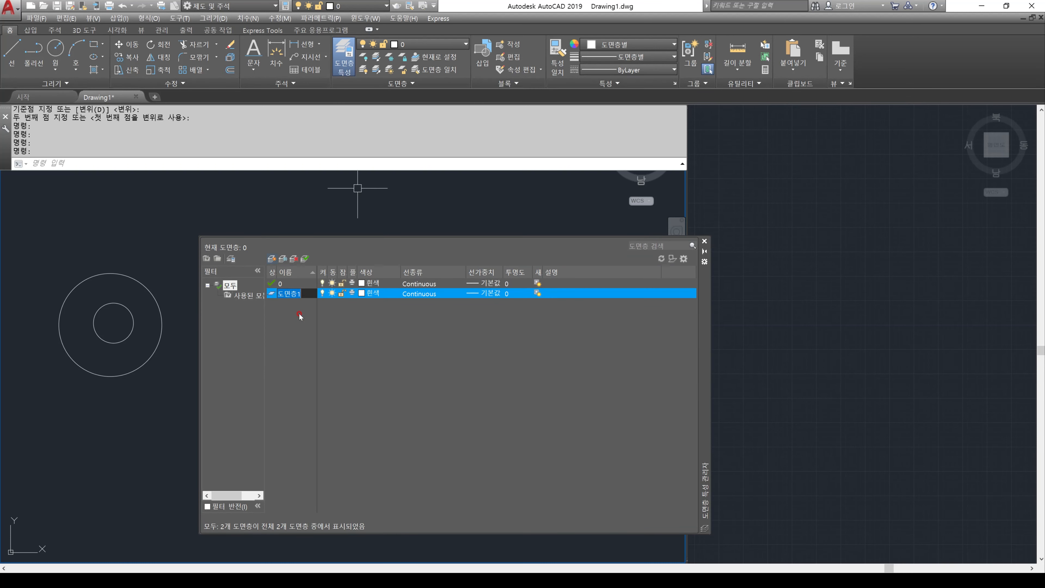
{"action": "type", "text": "ha"}
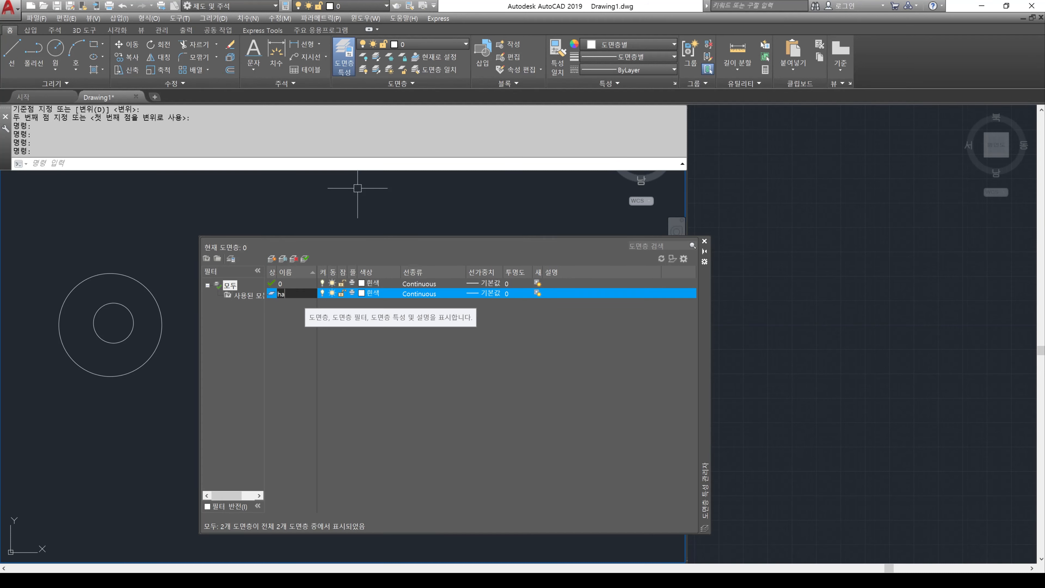
{"action": "type", "text": "tch"}
{"action": "key", "text": "Return"}
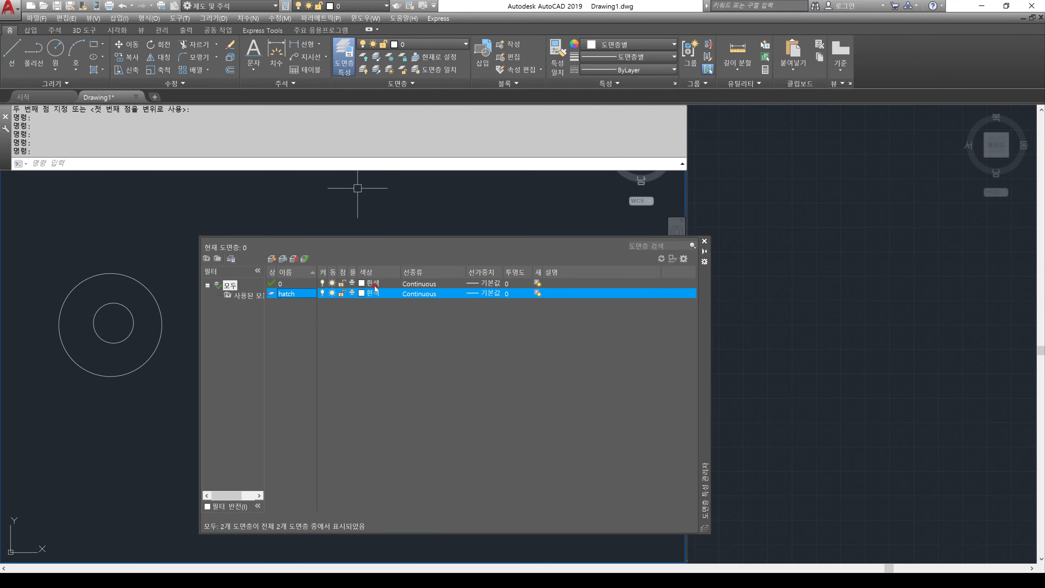
Step: Set the hatch layer's color to green and make it the current layer
{"action": "left_click", "coordinate": [362, 293]}
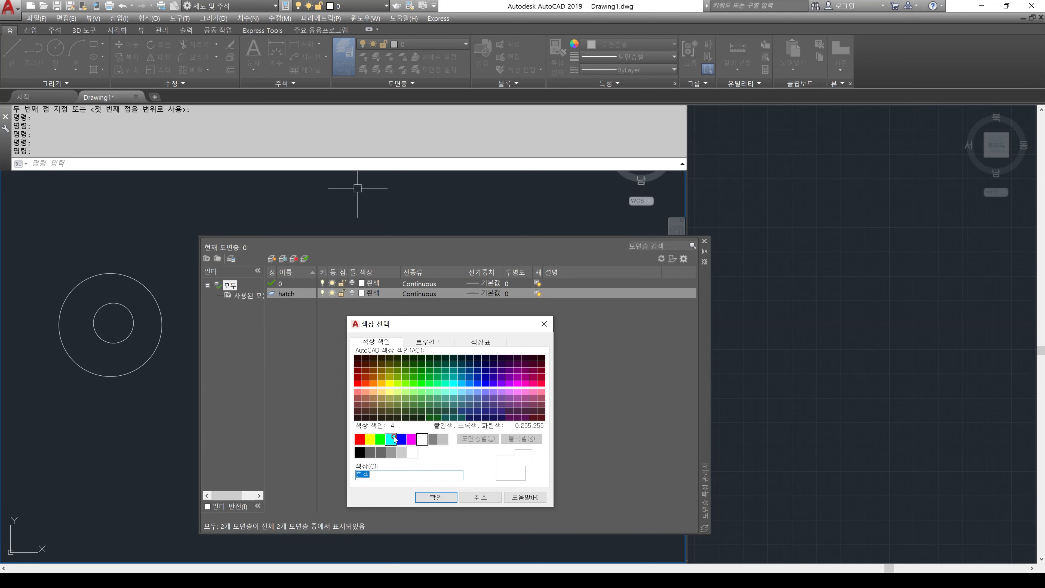
{"action": "left_click", "coordinate": [380, 440]}
{"action": "left_click", "coordinate": [436, 497]}
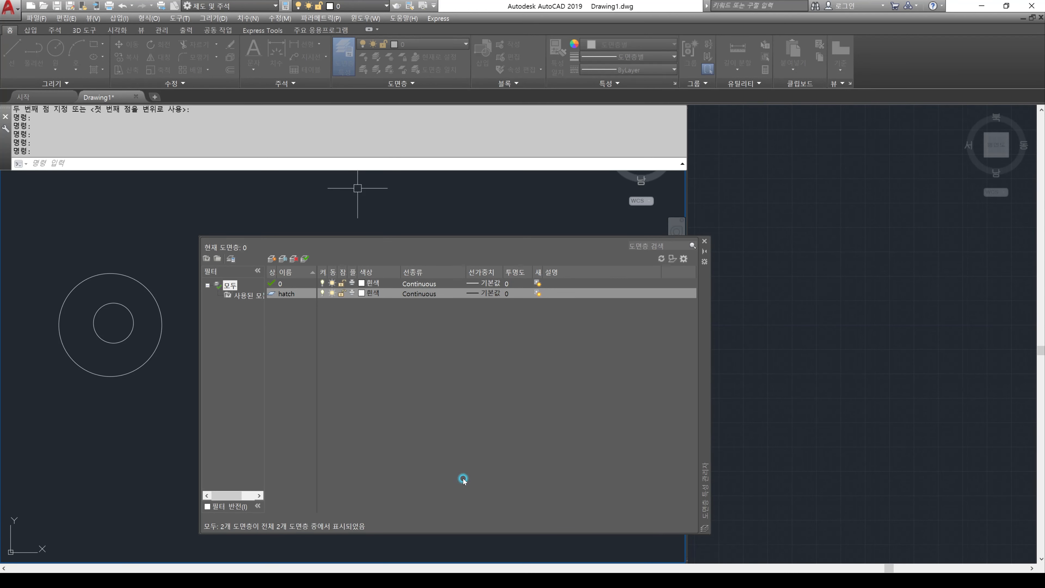
{"action": "left_click", "coordinate": [706, 242]}
{"action": "left_click", "coordinate": [461, 45]}
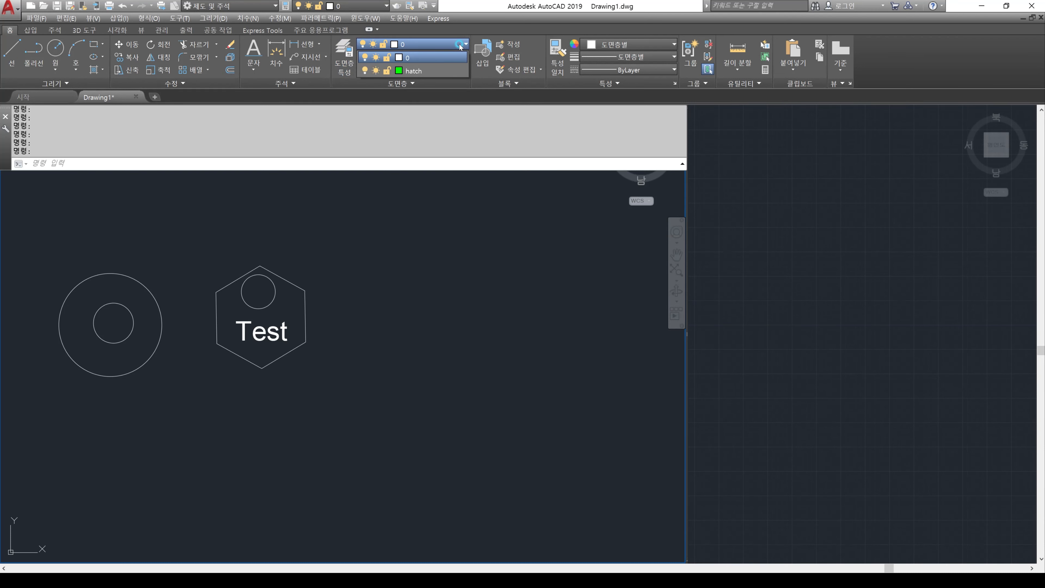
{"action": "left_click", "coordinate": [428, 70]}
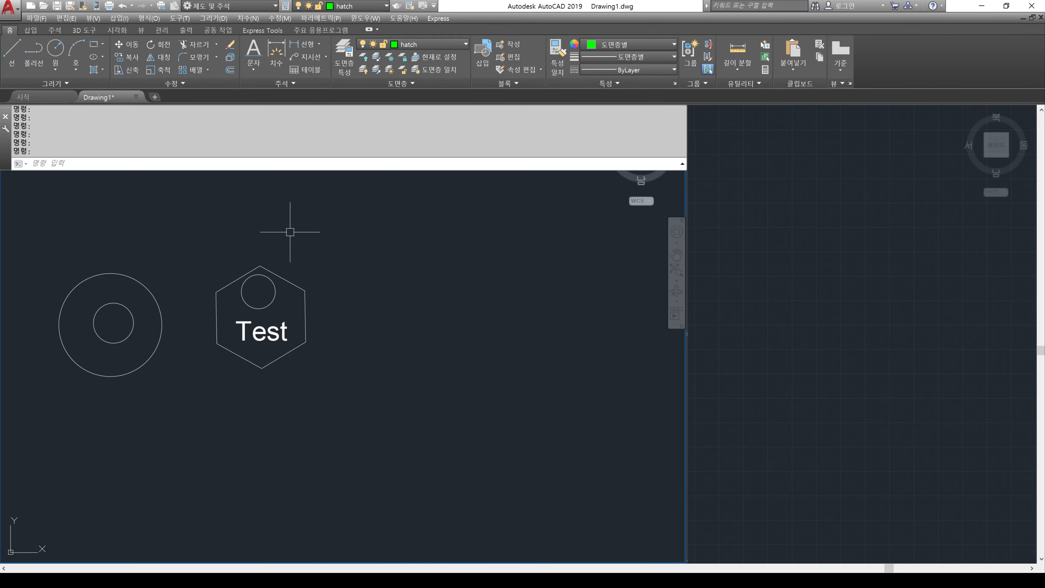
{"action": "mouse_move", "coordinate": [362, 311]}
{"action": "middle_mouse_down"}
{"action": "mouse_move", "coordinate": [513, 311]}
{"action": "mouse_move", "coordinate": [472, 313]}
{"action": "middle_mouse_up"}
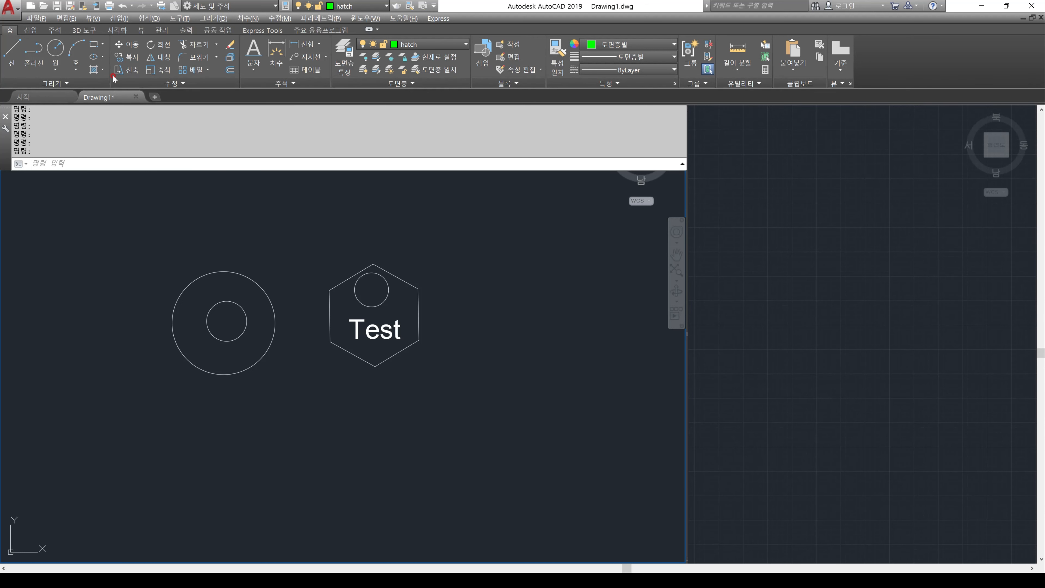
{"action": "left_click_drag", "start_coordinate": [102, 85], "coordinate": [104, 55]}
{"action": "key", "text": "Escape"}
{"action": "key", "text": "space"}
{"action": "key", "text": "Escape"}
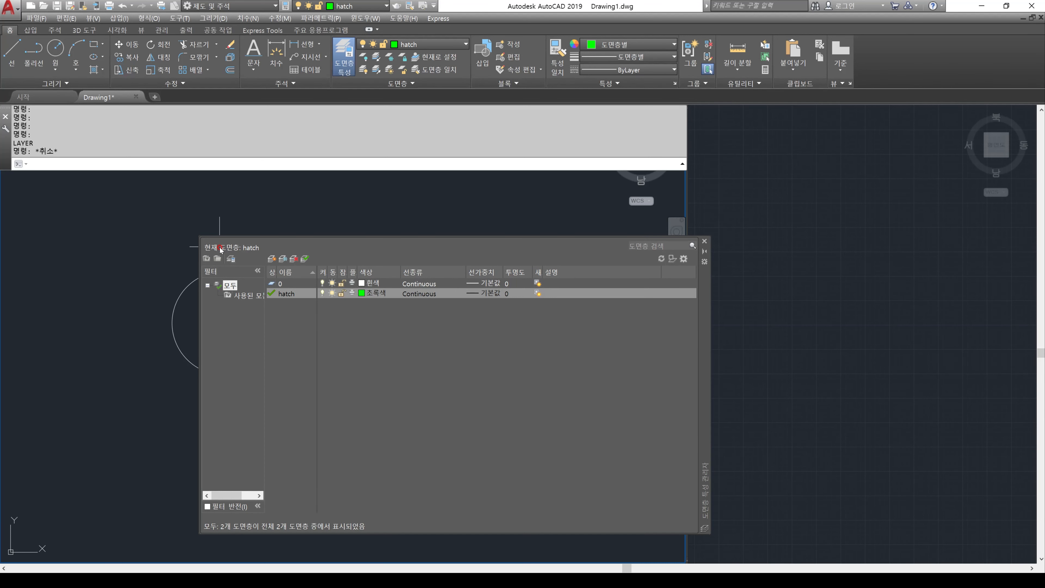
{"action": "left_click", "coordinate": [705, 241]}
Step: Start a hatch with the ANSI31 pattern and fill the ring between the two nested circles
{"action": "type", "text": "h"}
{"action": "key", "text": "space"}
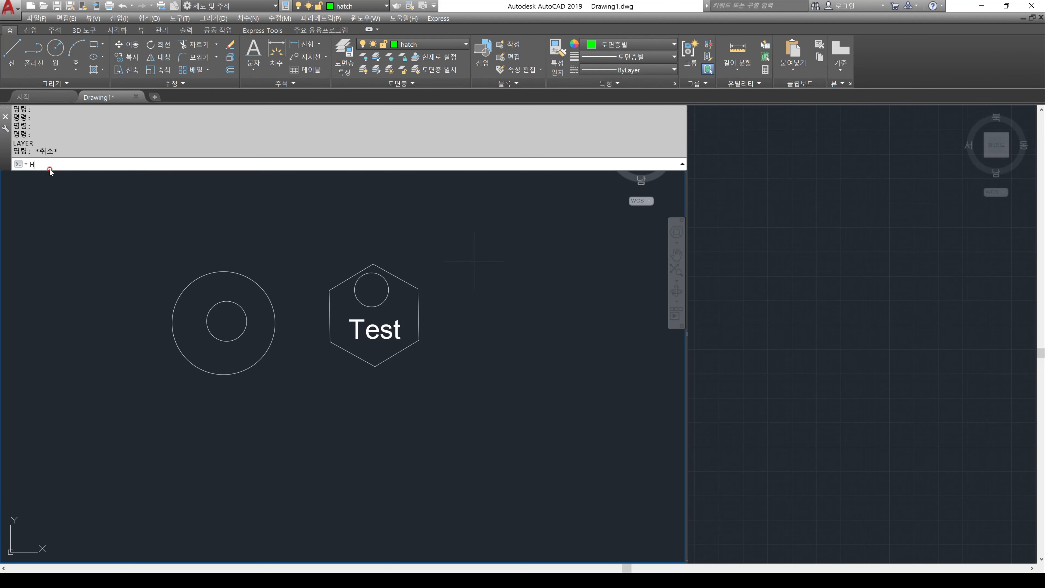
{"action": "key", "text": "Return"}
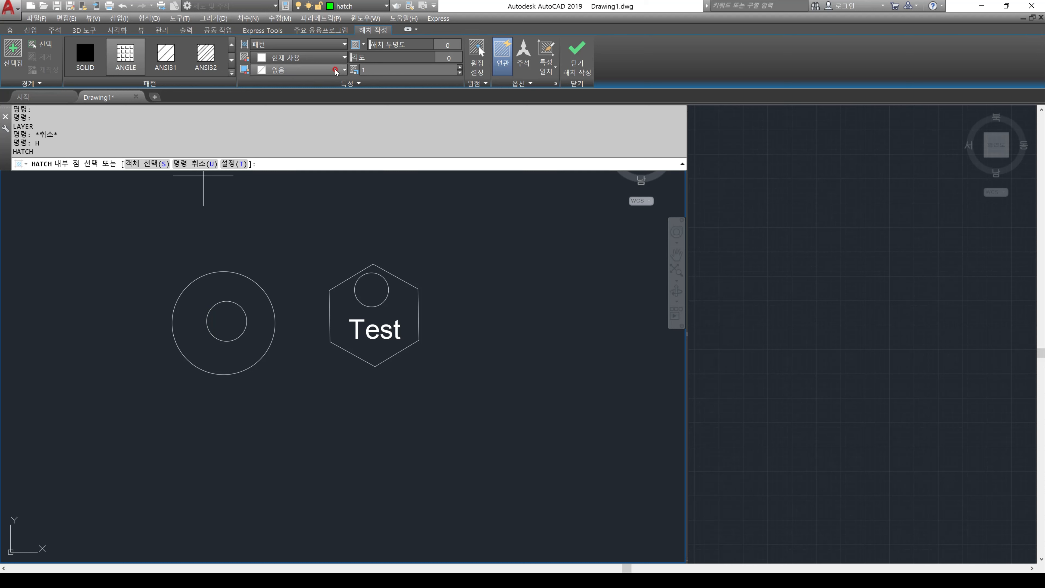
{"action": "left_click", "coordinate": [176, 66]}
{"action": "left_click", "coordinate": [163, 58]}
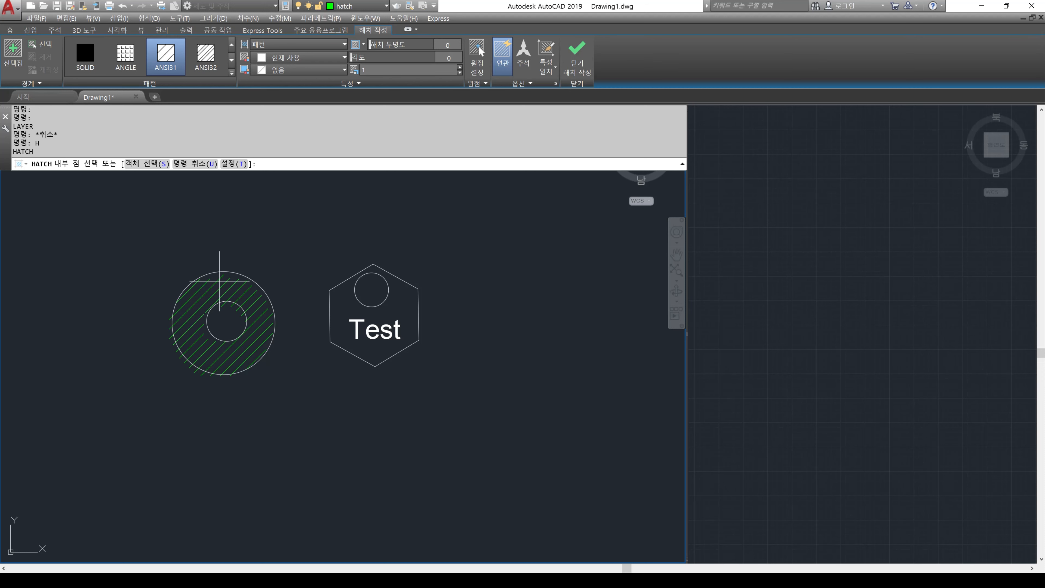
{"action": "left_click", "coordinate": [220, 281]}
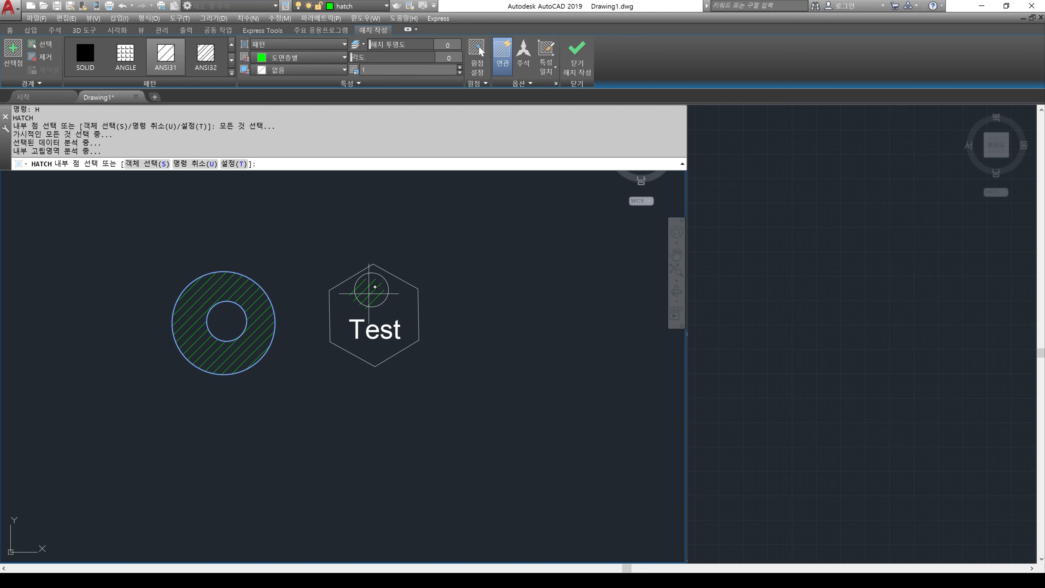
Step: Add the hexagon's interior around the small circle and the "Test" text to the hatch, and finish the hatch
{"action": "left_click", "coordinate": [375, 287]}
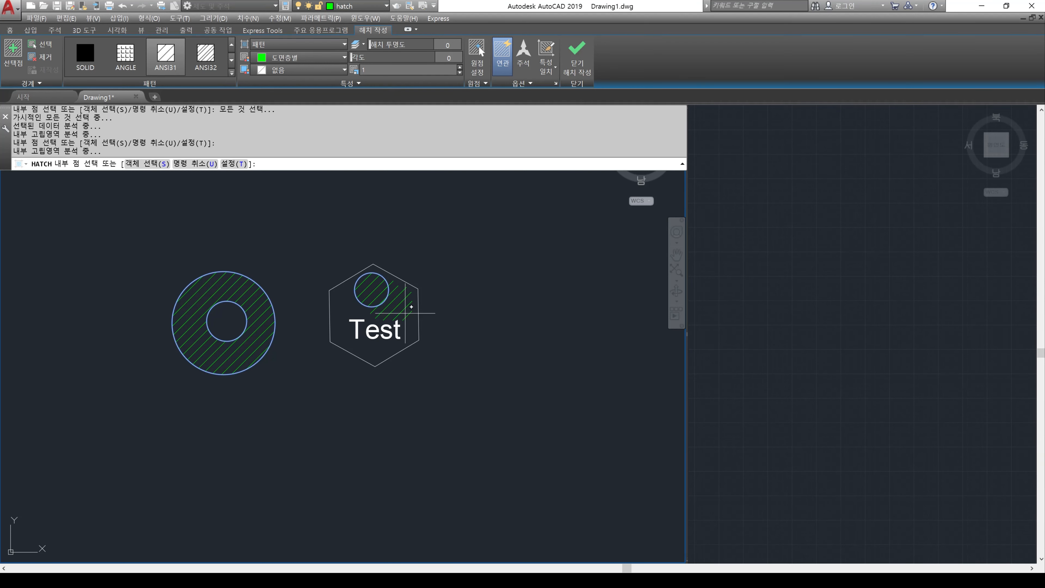
{"action": "left_click", "coordinate": [406, 313]}
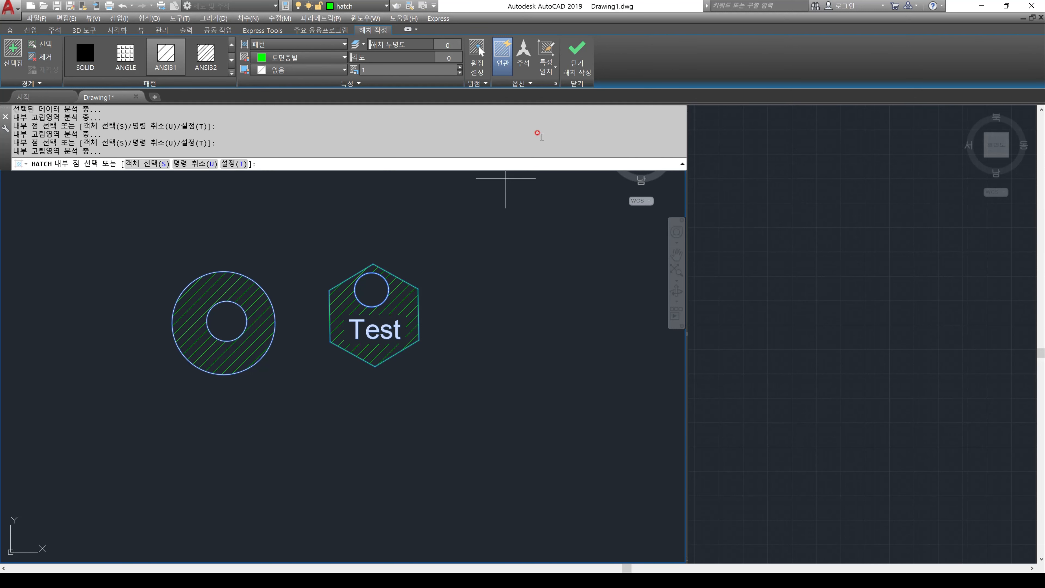
{"action": "left_click", "coordinate": [580, 59]}
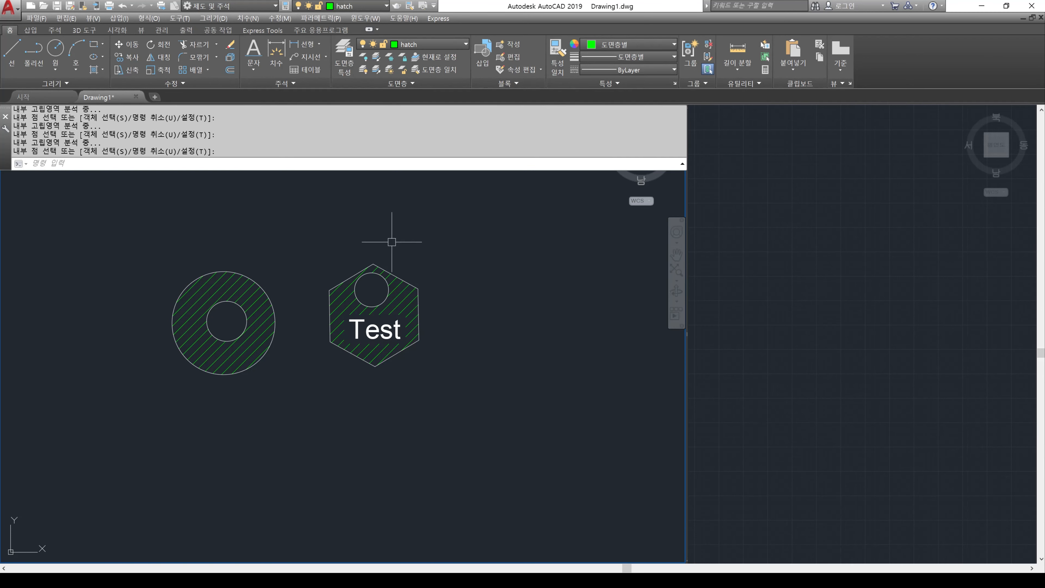
Step: Start another hatch and view the Hatch and Gradient settings, including the expanded island detection options
{"action": "type", "text": "H"}
{"action": "key", "text": "Return"}
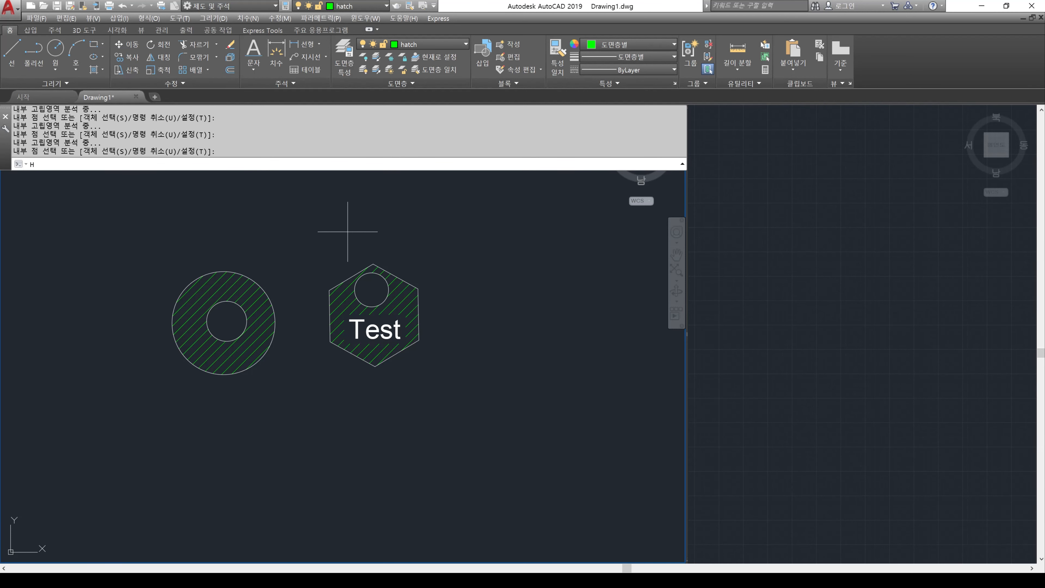
{"action": "key", "text": "Return"}
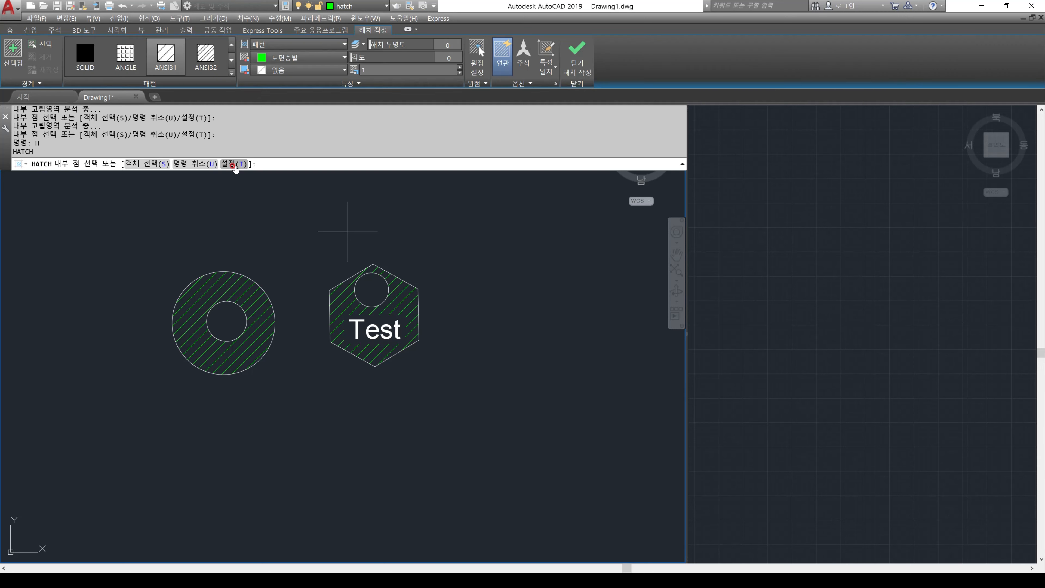
{"action": "left_click", "coordinate": [233, 164]}
{"action": "mouse_move", "coordinate": [668, 8]}
{"action": "left_mouse_down"}
{"action": "mouse_move", "coordinate": [585, 85]}
{"action": "mouse_move", "coordinate": [308, 162]}
{"action": "left_mouse_up"}
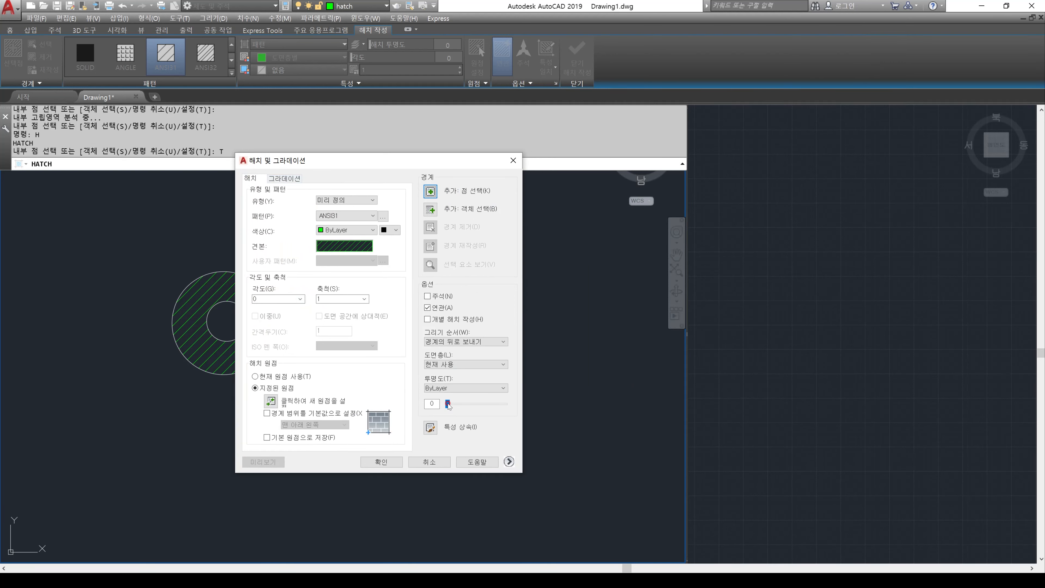
{"action": "left_click", "coordinate": [509, 462]}
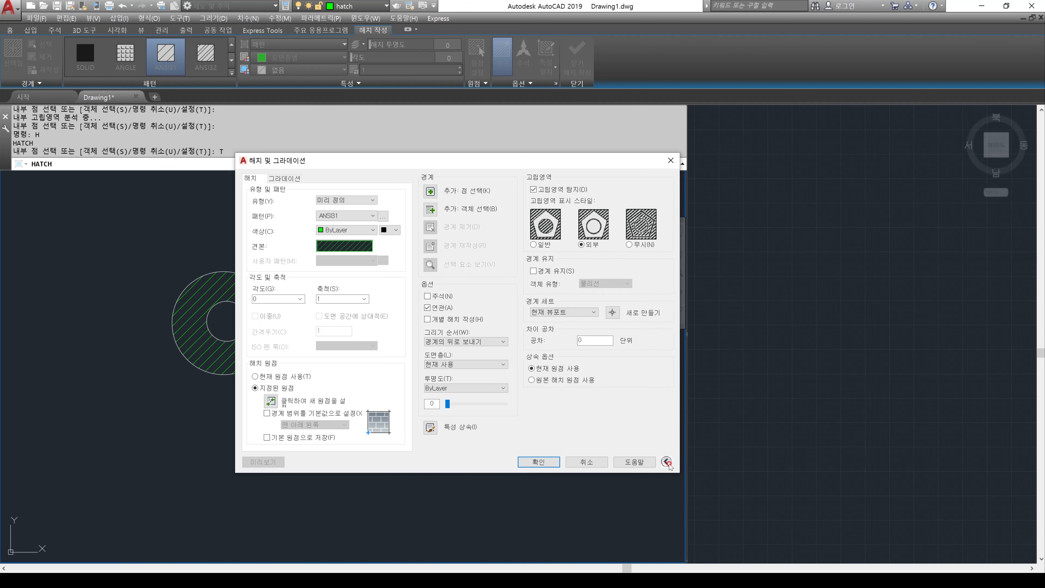
{"action": "left_click", "coordinate": [667, 462]}
{"action": "left_click", "coordinate": [508, 462]}
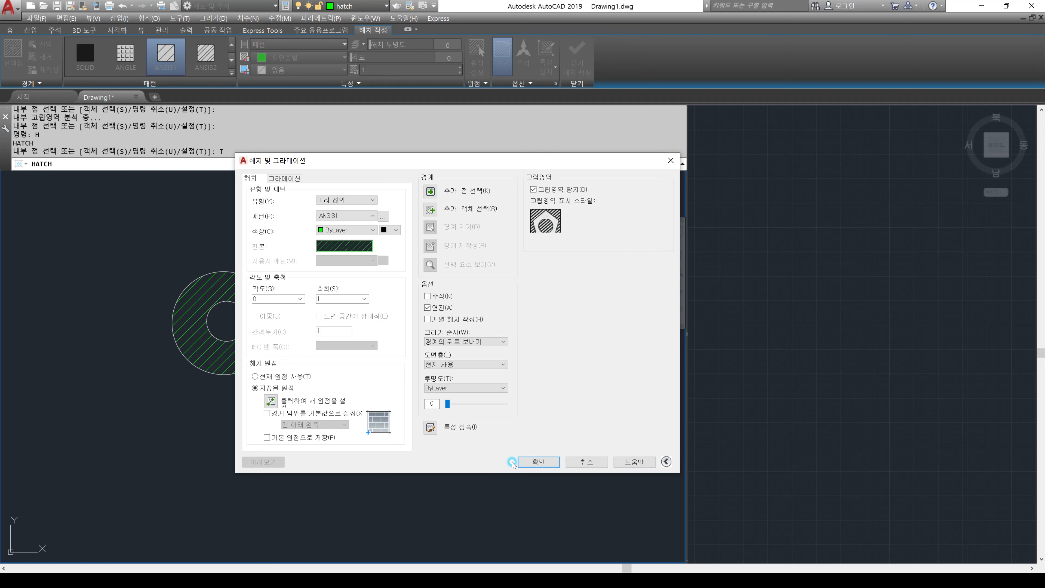
{"action": "left_click", "coordinate": [666, 461]}
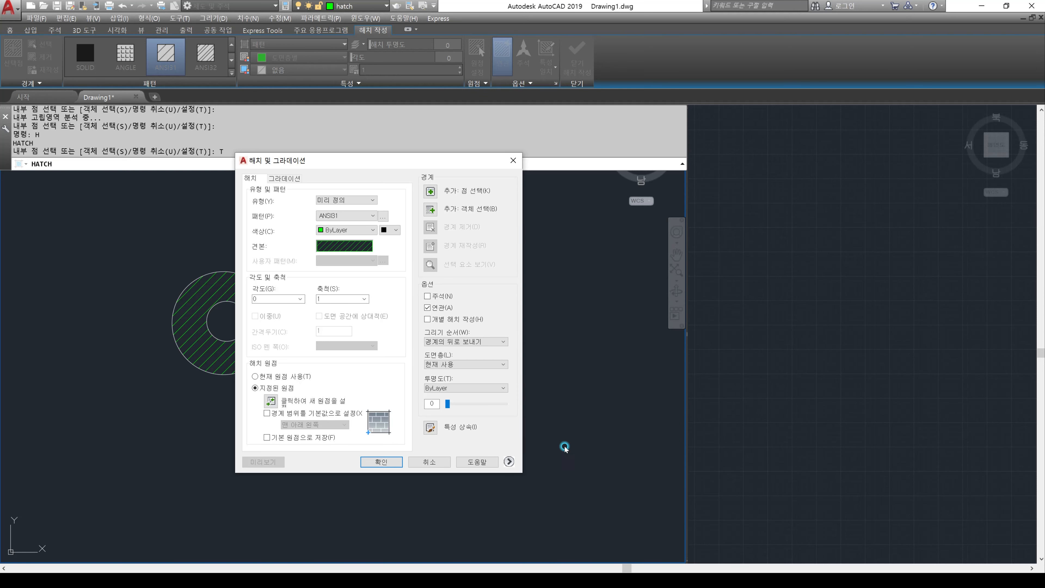
{"action": "left_click", "coordinate": [509, 462]}
{"action": "left_click", "coordinate": [676, 160]}
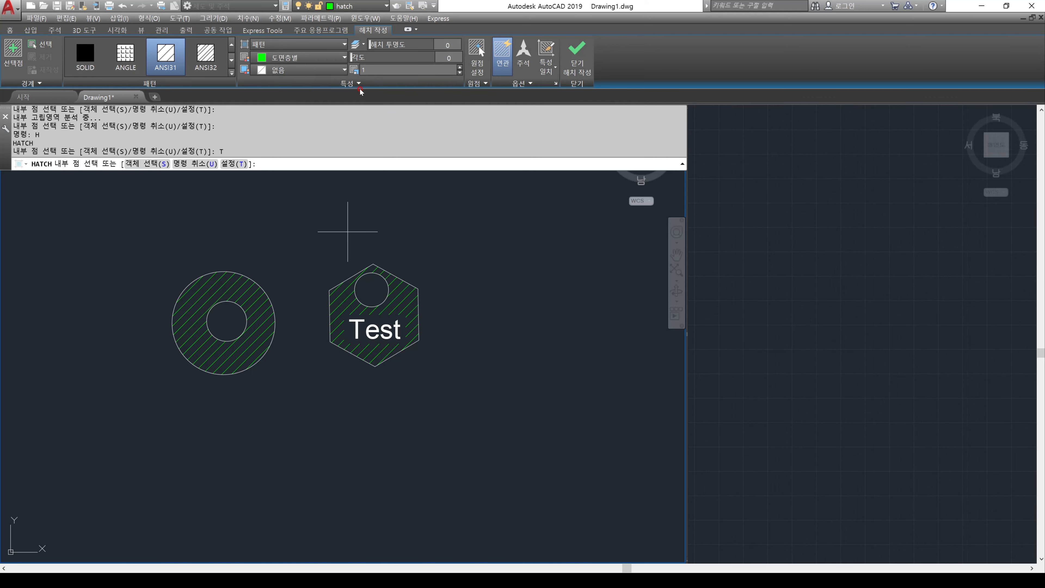
Step: Reopen the hatch settings with the extended options shown and look through the available hatch colors
{"action": "left_click", "coordinate": [556, 84]}
{"action": "left_click_drag", "start_coordinate": [688, 15], "coordinate": [363, 182]}
{"action": "left_click", "coordinate": [547, 477]}
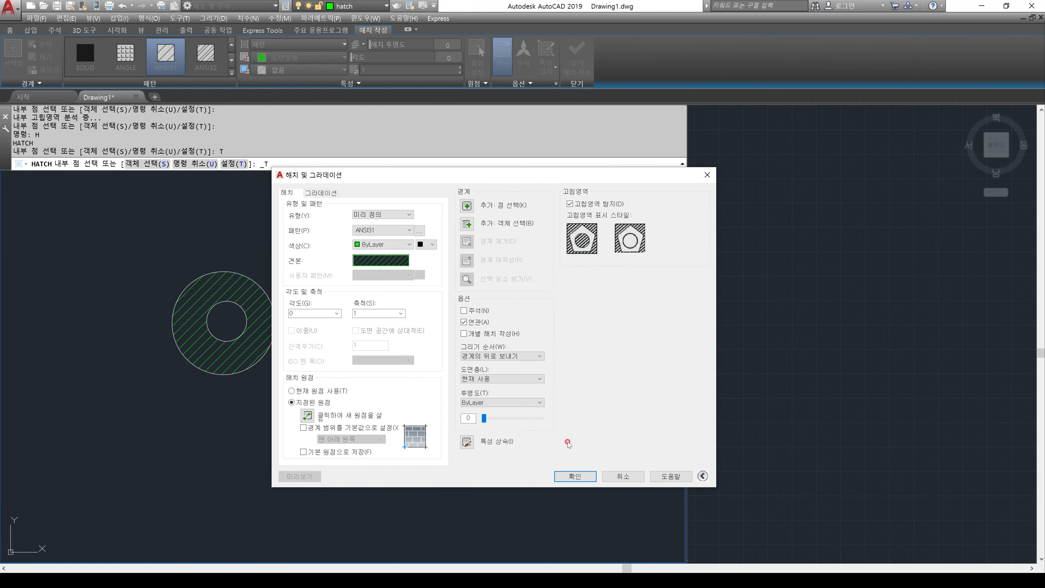
{"action": "left_click_drag", "start_coordinate": [540, 175], "coordinate": [402, 175]}
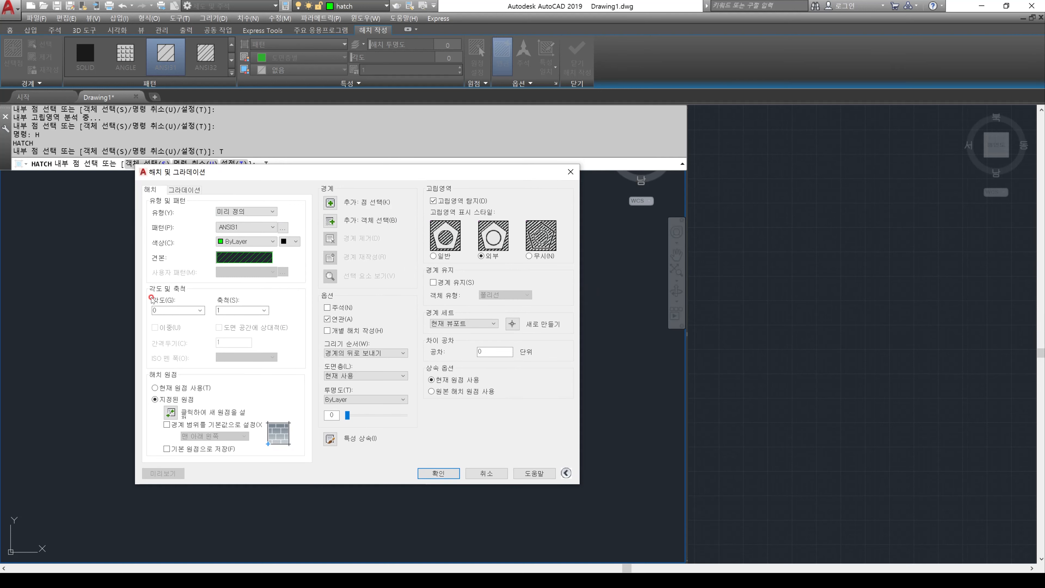
{"action": "left_click", "coordinate": [274, 242]}
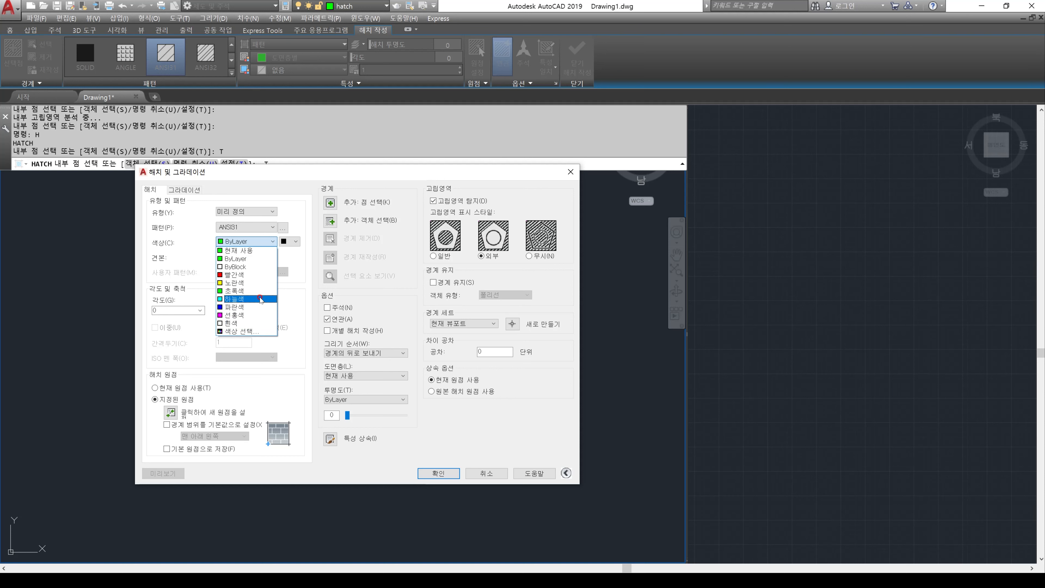
{"action": "left_click", "coordinate": [303, 212]}
Step: Look through the predefined hatch pattern names and the ANSI pattern palette, and close the hatch settings without changes
{"action": "left_click", "coordinate": [278, 229]}
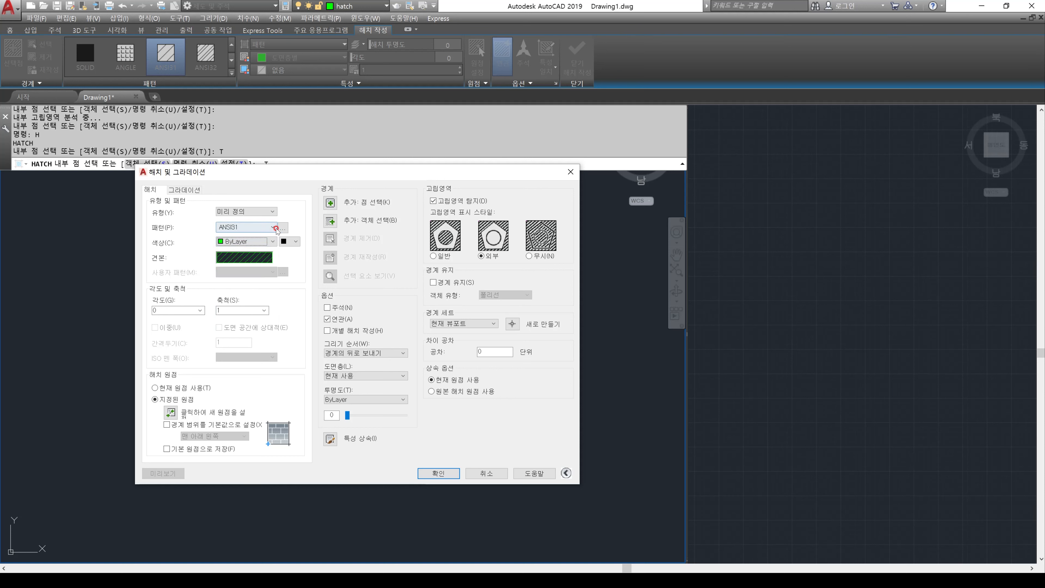
{"action": "left_click", "coordinate": [273, 227]}
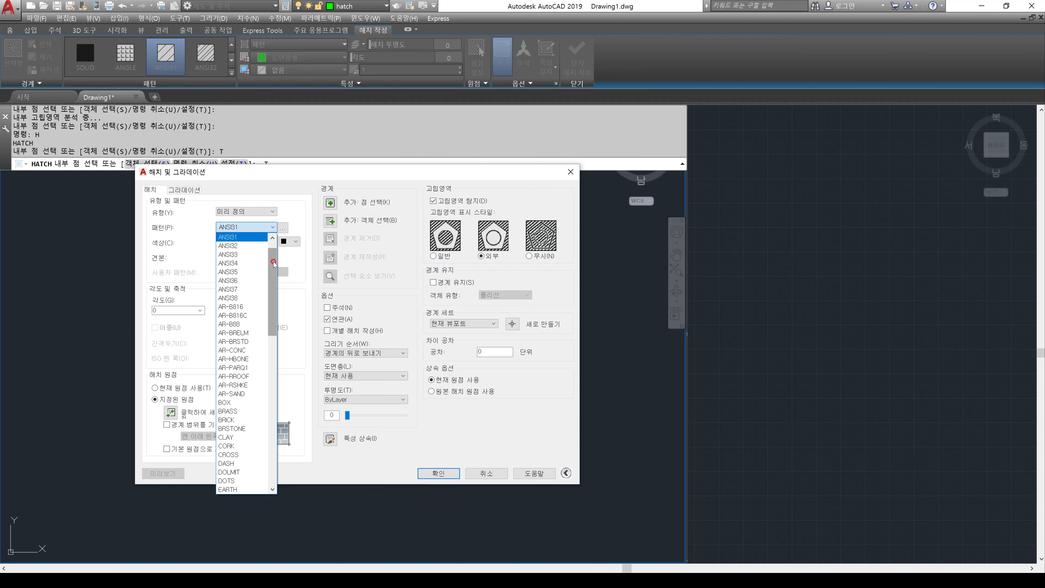
{"action": "left_click", "coordinate": [272, 227]}
{"action": "left_click", "coordinate": [284, 227]}
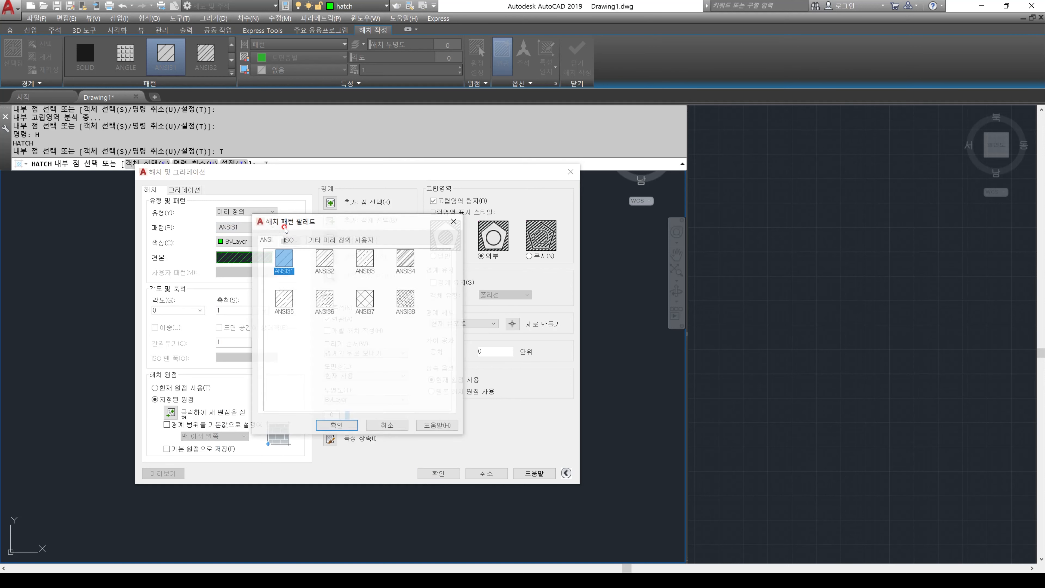
{"action": "left_click", "coordinate": [391, 422]}
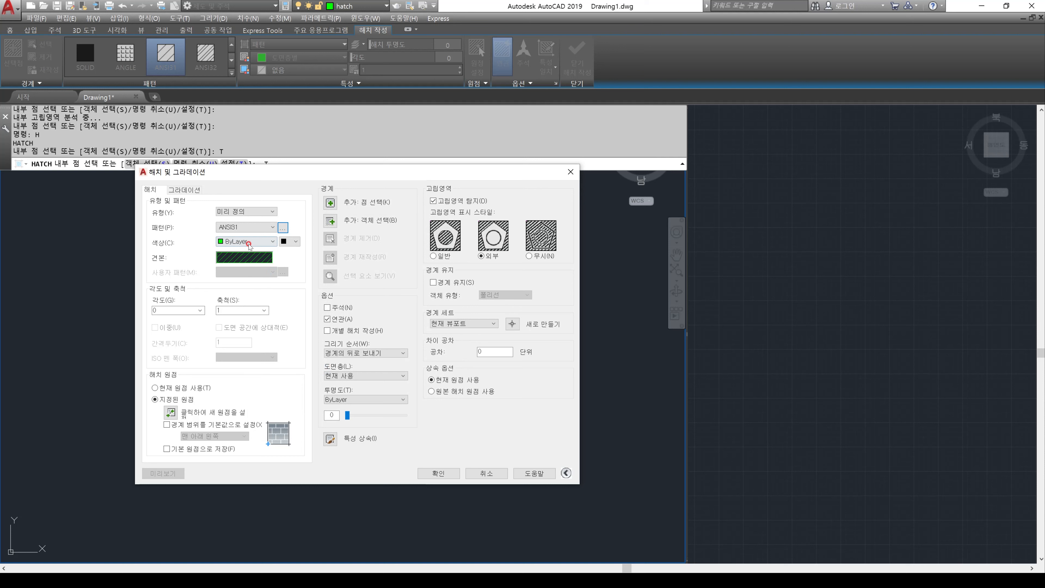
{"action": "left_click", "coordinate": [272, 227]}
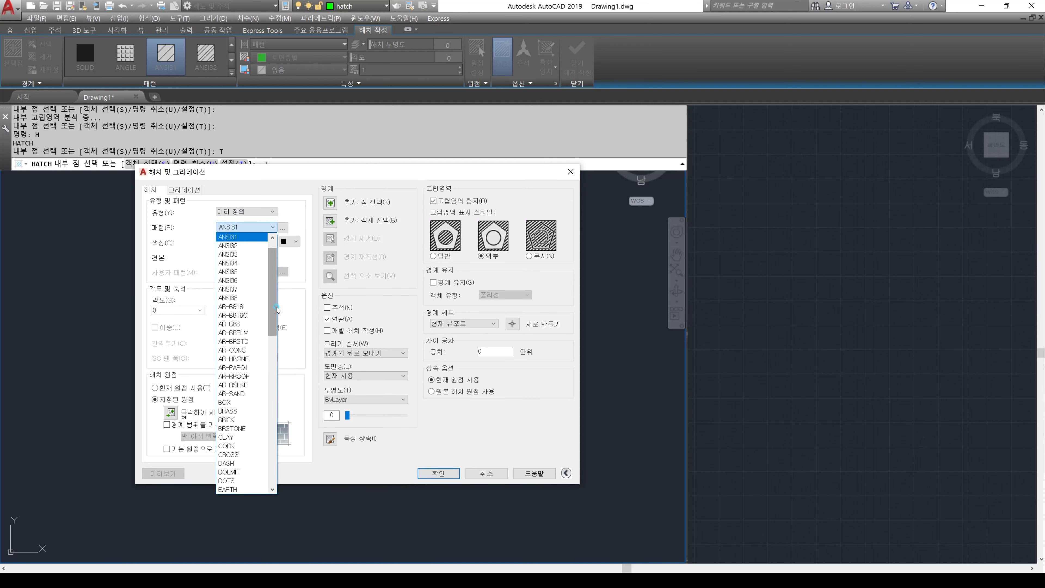
{"action": "left_click", "coordinate": [223, 228]}
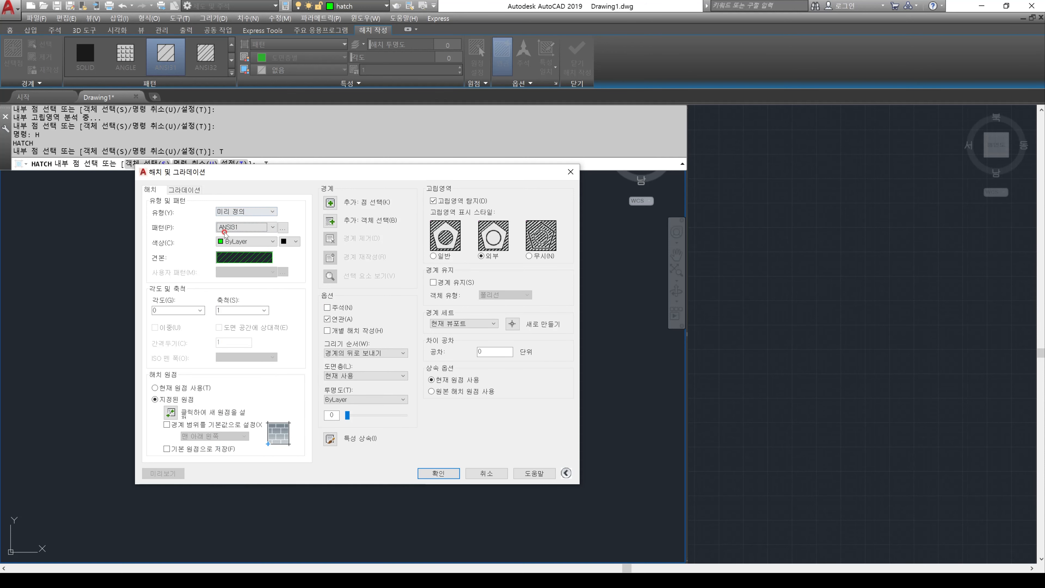
{"action": "left_click", "coordinate": [571, 171]}
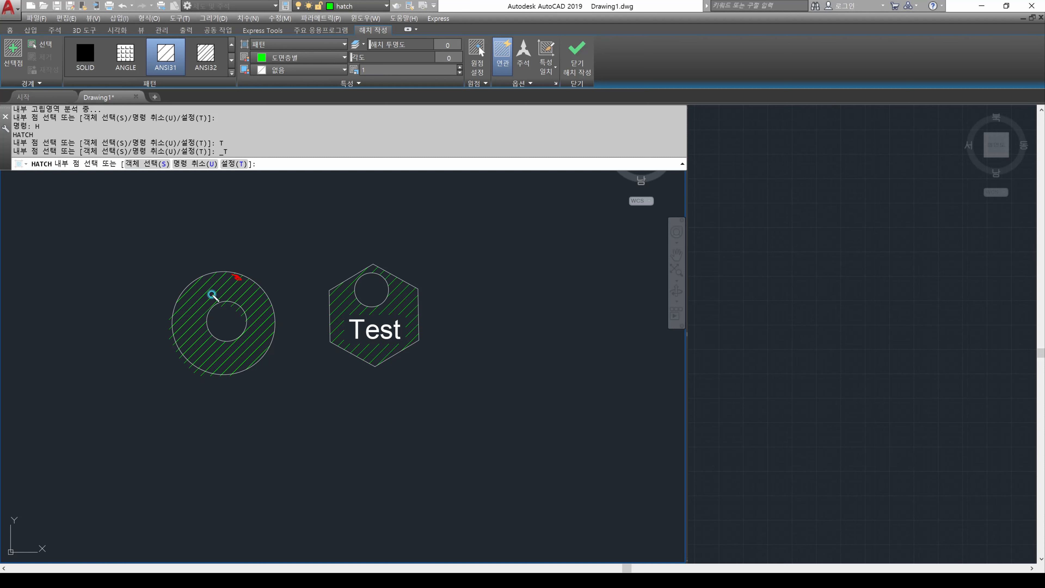
{"action": "left_click_drag", "start_coordinate": [184, 322], "coordinate": [221, 292]}
{"action": "mouse_move", "coordinate": [139, 326]}
{"action": "left_mouse_down"}
{"action": "mouse_move", "coordinate": [249, 325]}
{"action": "mouse_move", "coordinate": [233, 333]}
{"action": "left_mouse_up"}
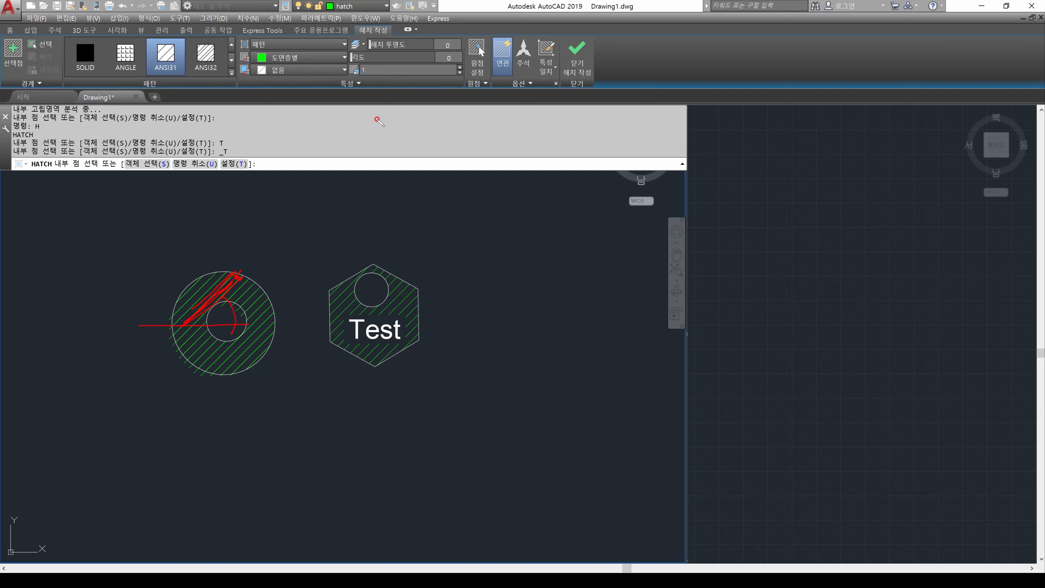
{"action": "mouse_move", "coordinate": [355, 70]}
{"action": "left_mouse_down"}
{"action": "mouse_move", "coordinate": [353, 39]}
{"action": "mouse_move", "coordinate": [344, 66]}
{"action": "mouse_move", "coordinate": [364, 48]}
{"action": "mouse_move", "coordinate": [367, 77]}
{"action": "mouse_move", "coordinate": [354, 81]}
{"action": "left_mouse_up"}
{"action": "mouse_move", "coordinate": [249, 41]}
{"action": "left_mouse_down"}
{"action": "mouse_move", "coordinate": [274, 46]}
{"action": "mouse_move", "coordinate": [282, 65]}
{"action": "left_mouse_up"}
{"action": "key", "text": "Escape"}
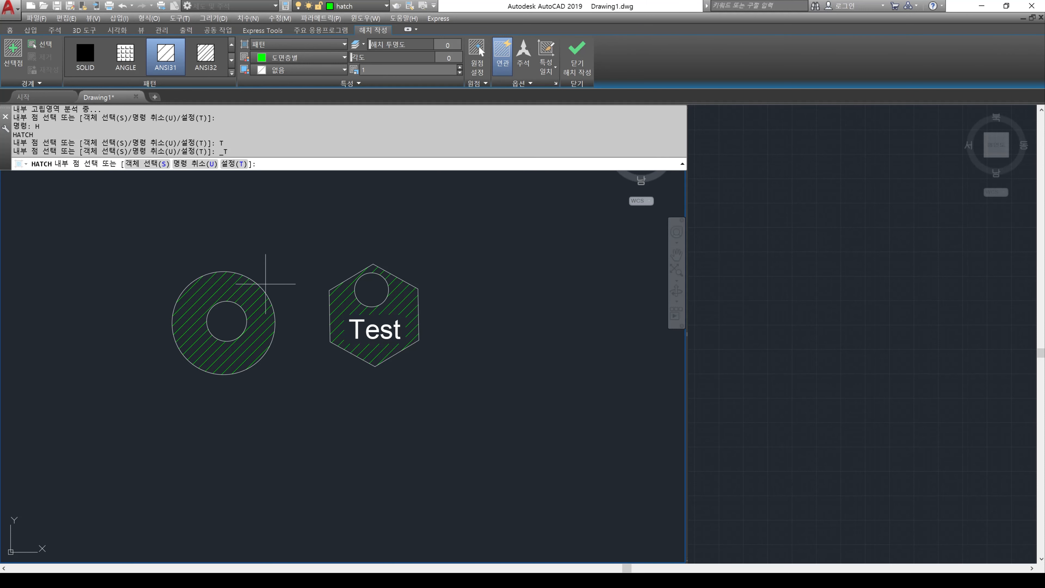
{"action": "mouse_move", "coordinate": [252, 251]}
{"action": "left_mouse_down"}
{"action": "mouse_move", "coordinate": [224, 252]}
{"action": "mouse_move", "coordinate": [215, 385]}
{"action": "mouse_move", "coordinate": [280, 282]}
{"action": "mouse_move", "coordinate": [231, 239]}
{"action": "left_mouse_up"}
{"action": "mouse_move", "coordinate": [302, 271]}
{"action": "left_mouse_down"}
{"action": "mouse_move", "coordinate": [382, 401]}
{"action": "mouse_move", "coordinate": [433, 264]}
{"action": "mouse_move", "coordinate": [346, 238]}
{"action": "left_mouse_up"}
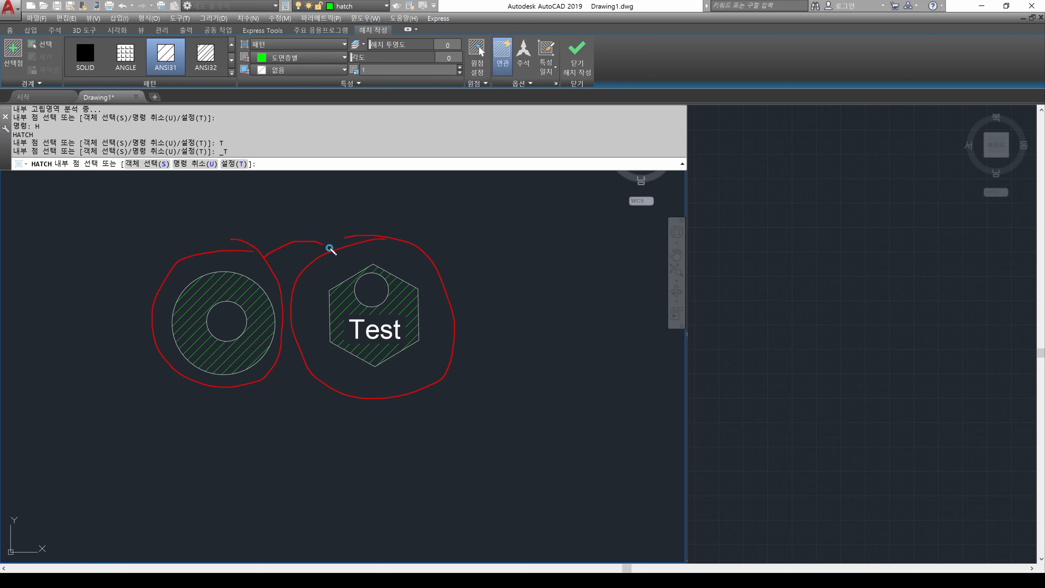
{"action": "mouse_move", "coordinate": [283, 229]}
{"action": "left_mouse_down"}
{"action": "mouse_move", "coordinate": [264, 256]}
{"action": "mouse_move", "coordinate": [290, 261]}
{"action": "mouse_move", "coordinate": [270, 241]}
{"action": "mouse_move", "coordinate": [295, 257]}
{"action": "left_mouse_up"}
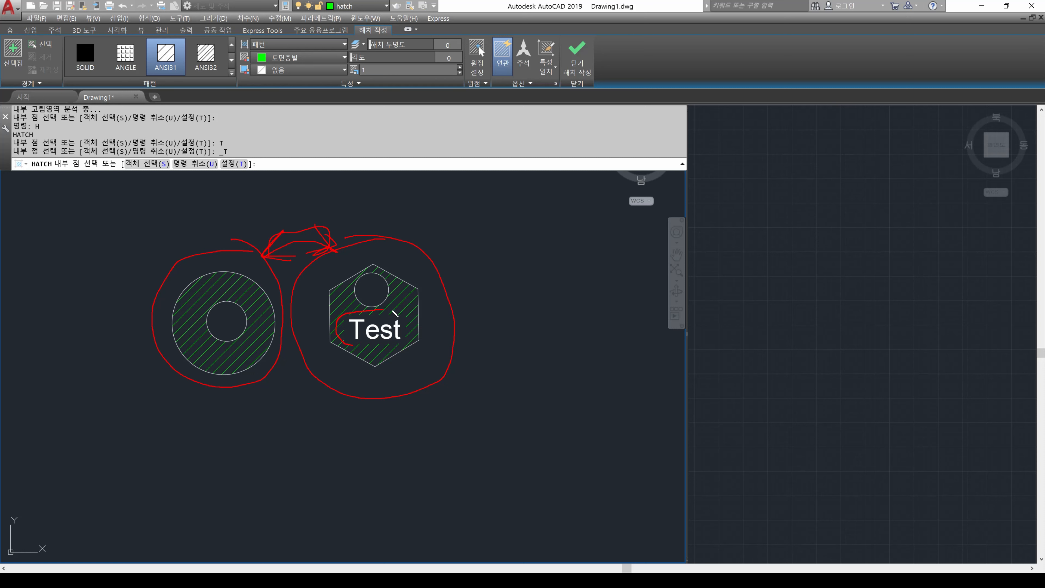
{"action": "mouse_move", "coordinate": [411, 329]}
{"action": "left_mouse_down"}
{"action": "mouse_move", "coordinate": [349, 345]}
{"action": "mouse_move", "coordinate": [343, 295]}
{"action": "left_mouse_up"}
{"action": "left_click_drag", "start_coordinate": [349, 315], "coordinate": [398, 340]}
{"action": "left_click_drag", "start_coordinate": [396, 288], "coordinate": [394, 296]}
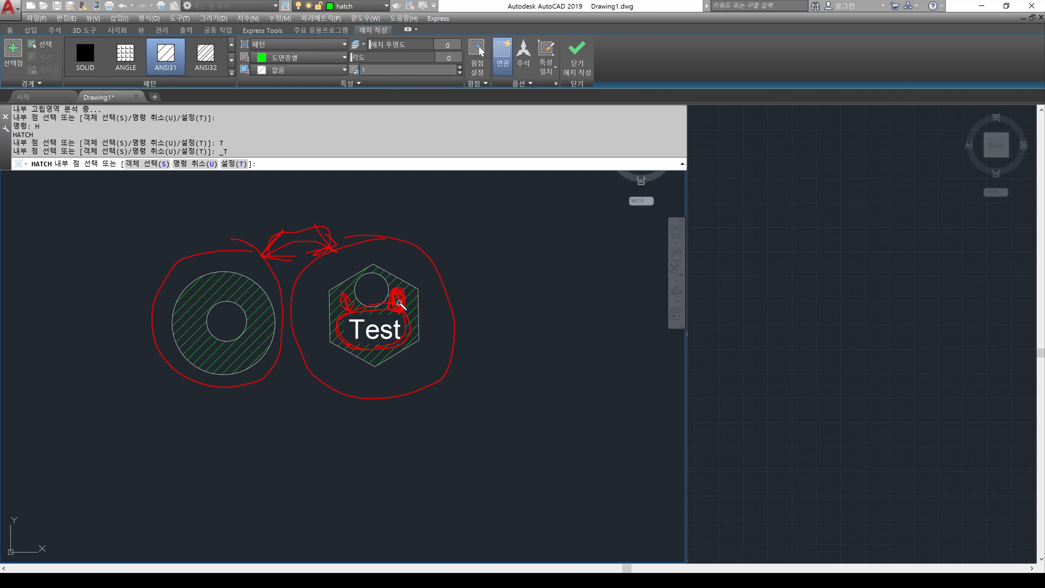
{"action": "mouse_move", "coordinate": [404, 300]}
{"action": "left_mouse_down"}
{"action": "mouse_move", "coordinate": [358, 293]}
{"action": "mouse_move", "coordinate": [386, 294]}
{"action": "left_mouse_up"}
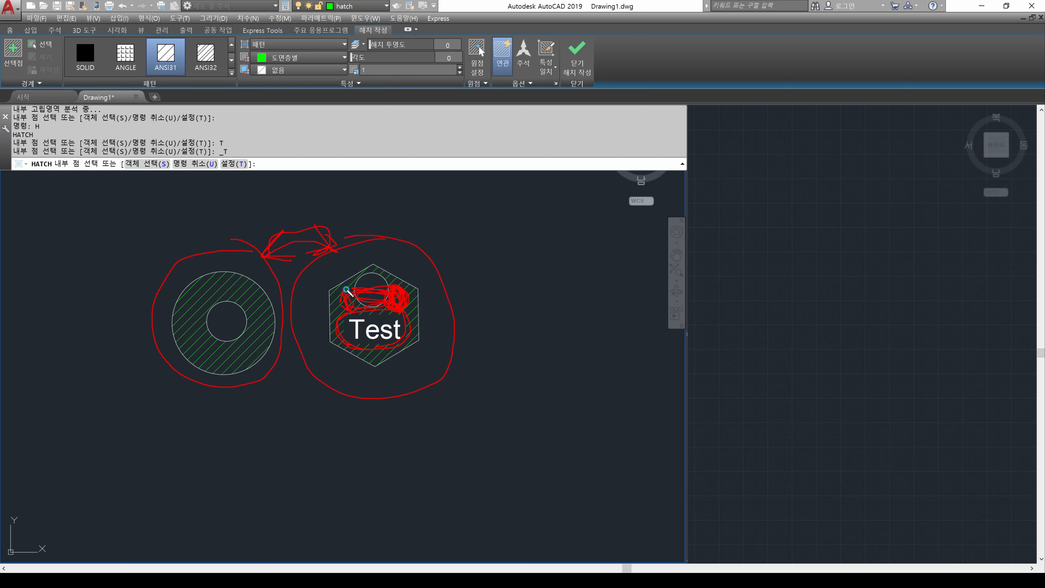
{"action": "key", "text": "Escape"}
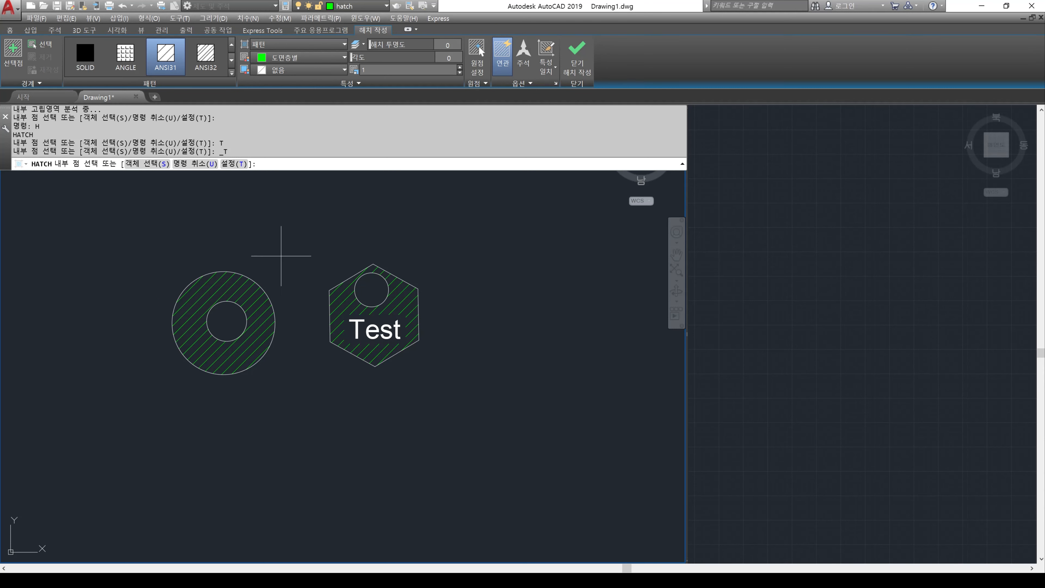
Step: Leave the open hatch command and move the "Test" text slightly upward inside the hexagon
{"action": "type", "text": "m"}
{"action": "key", "text": "Escape"}
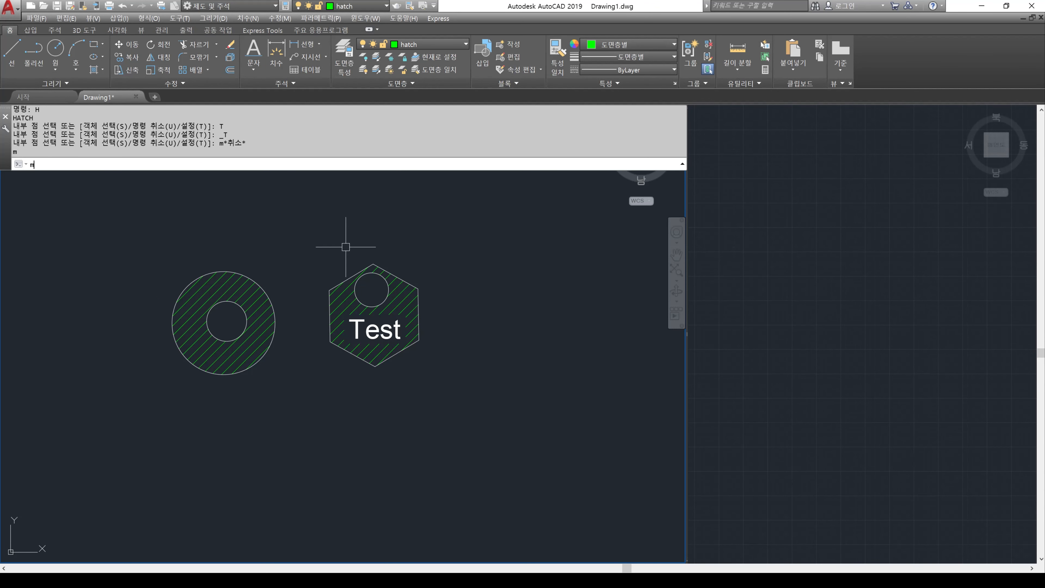
{"action": "key", "text": "Return"}
{"action": "left_click", "coordinate": [388, 332]}
{"action": "key", "text": "Return"}
{"action": "left_click", "coordinate": [389, 338]}
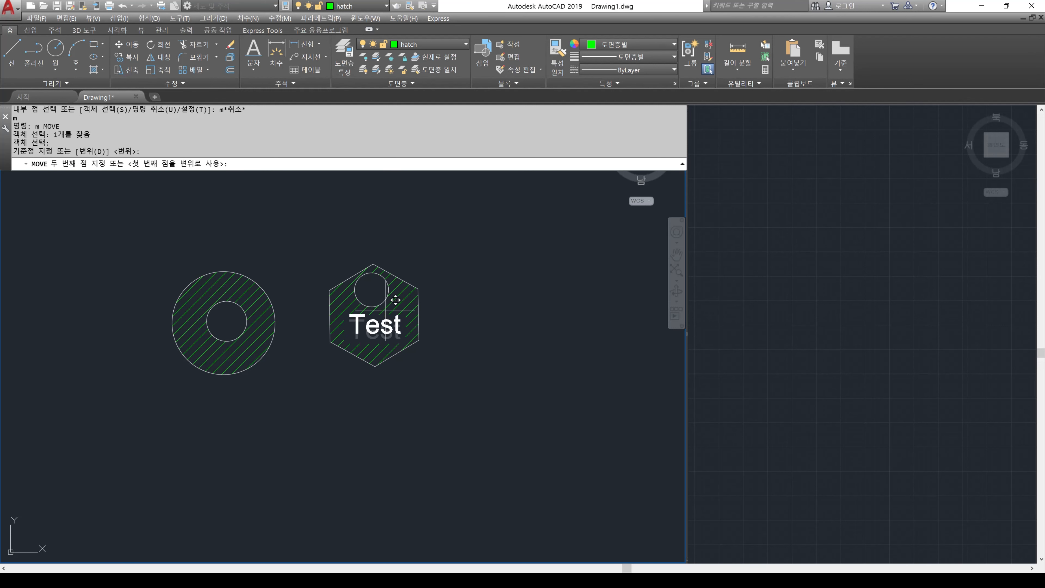
{"action": "left_click", "coordinate": [384, 326]}
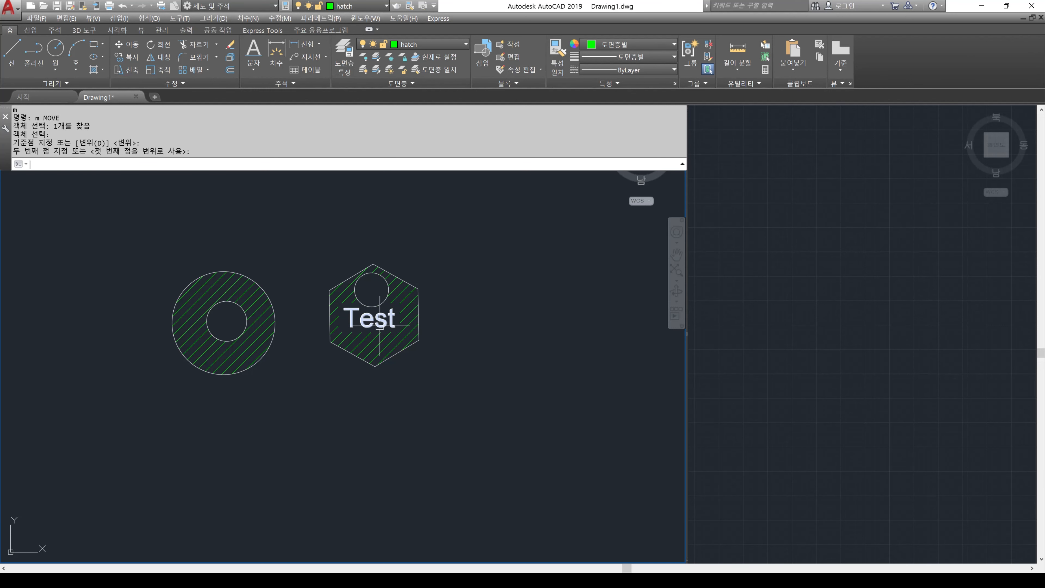
Step: Move the "Test" text out of the hexagon onto the lower part of the hatched ring between the nested circles
{"action": "type", "text": "m"}
{"action": "key", "text": "Return"}
{"action": "left_click", "coordinate": [380, 326]}
{"action": "key", "text": "Return"}
{"action": "left_click", "coordinate": [377, 322]}
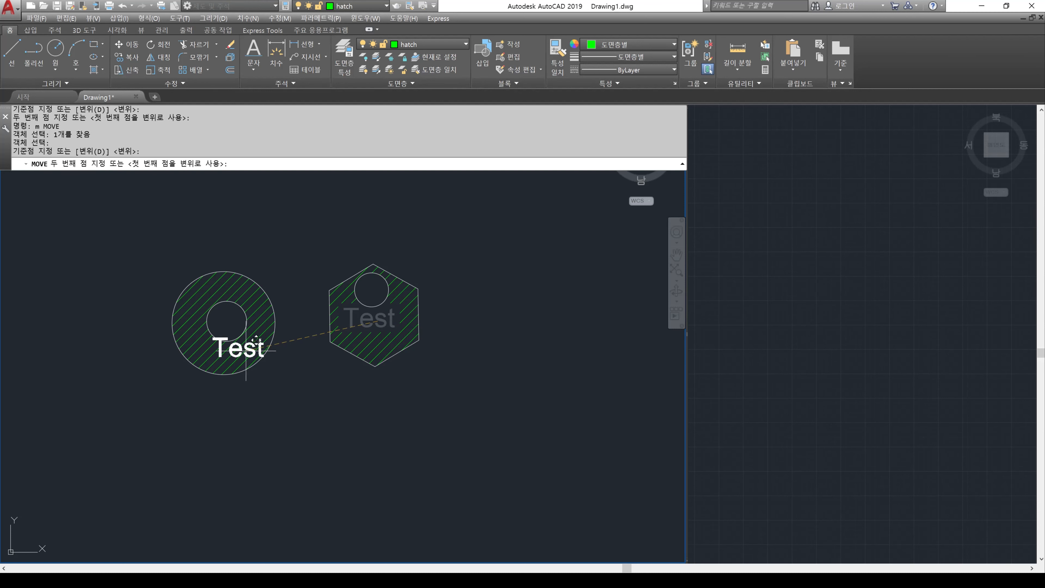
{"action": "left_click", "coordinate": [222, 358]}
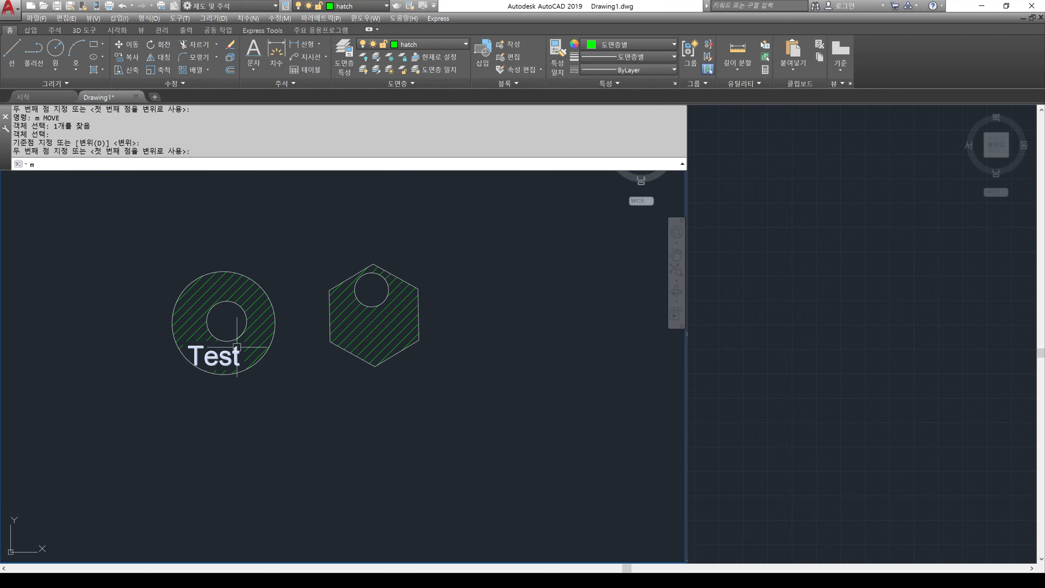
Step: Move the "Test" text to the upper part of the hatched ring, above the inner circle
{"action": "type", "text": "m"}
{"action": "key", "text": "Return"}
{"action": "left_click", "coordinate": [237, 347]}
{"action": "key", "text": "Return"}
{"action": "left_click", "coordinate": [237, 347]}
{"action": "left_click", "coordinate": [251, 285]}
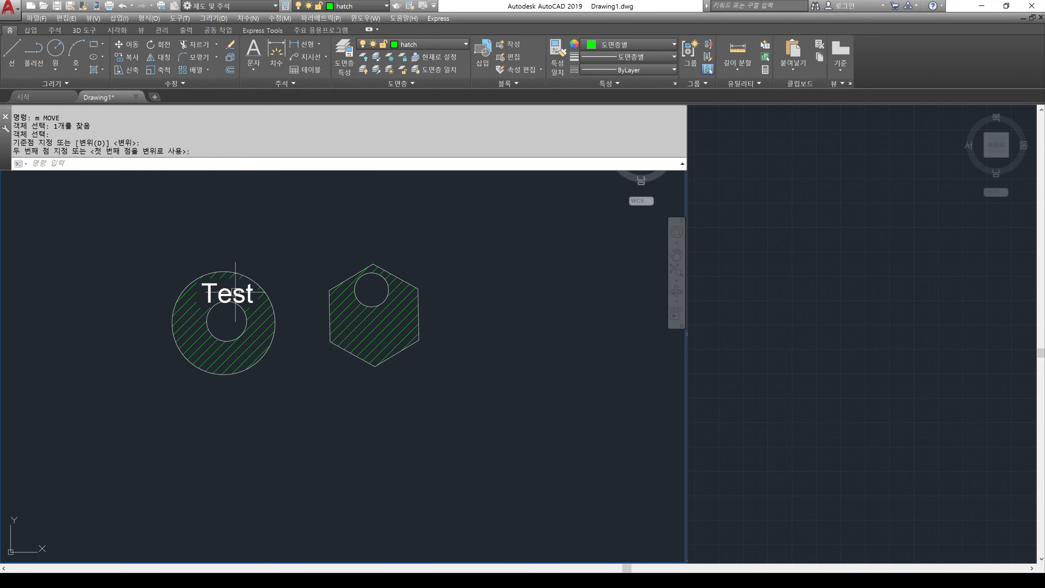
Step: Move the "Test" text back into the hexagon, just below its small circle
{"action": "type", "text": "m"}
{"action": "key", "text": "Return"}
{"action": "left_click", "coordinate": [253, 334]}
{"action": "key", "text": "Return"}
{"action": "left_click", "coordinate": [232, 294]}
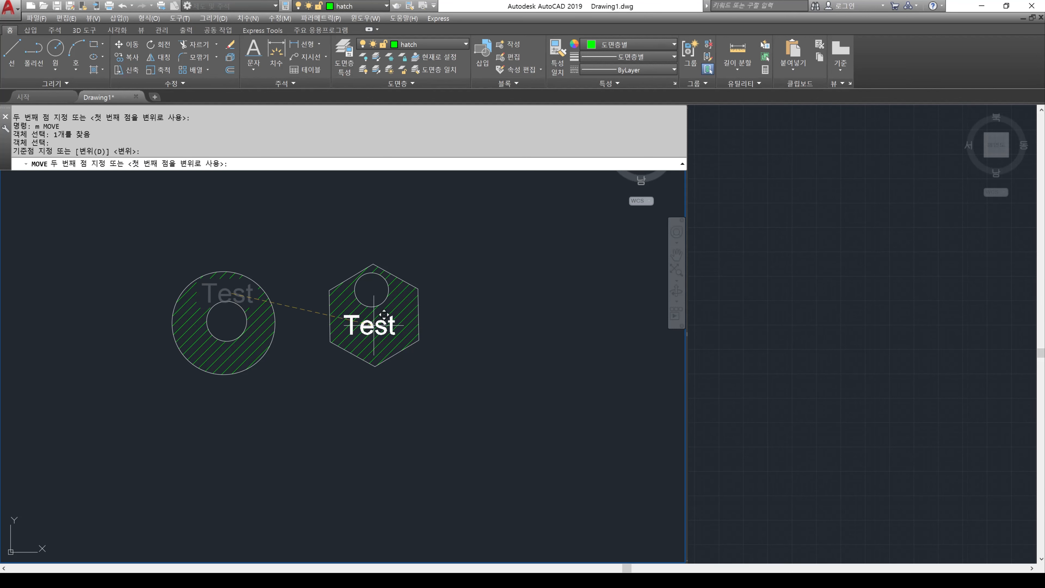
{"action": "left_click", "coordinate": [374, 326]}
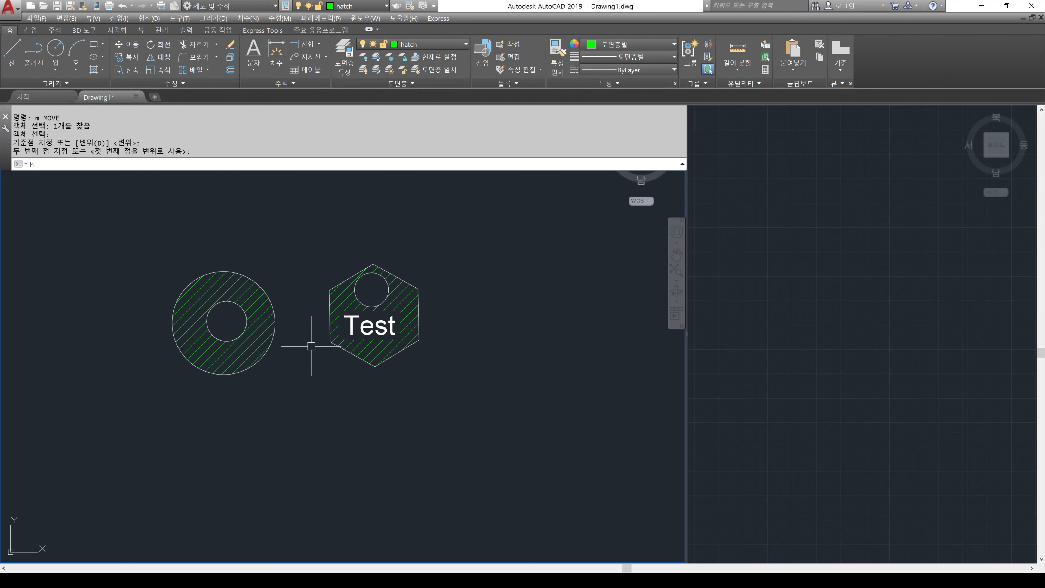
Step: Turn off the Associative option for new hatches and leave the hatch command
{"action": "key", "text": "Return"}
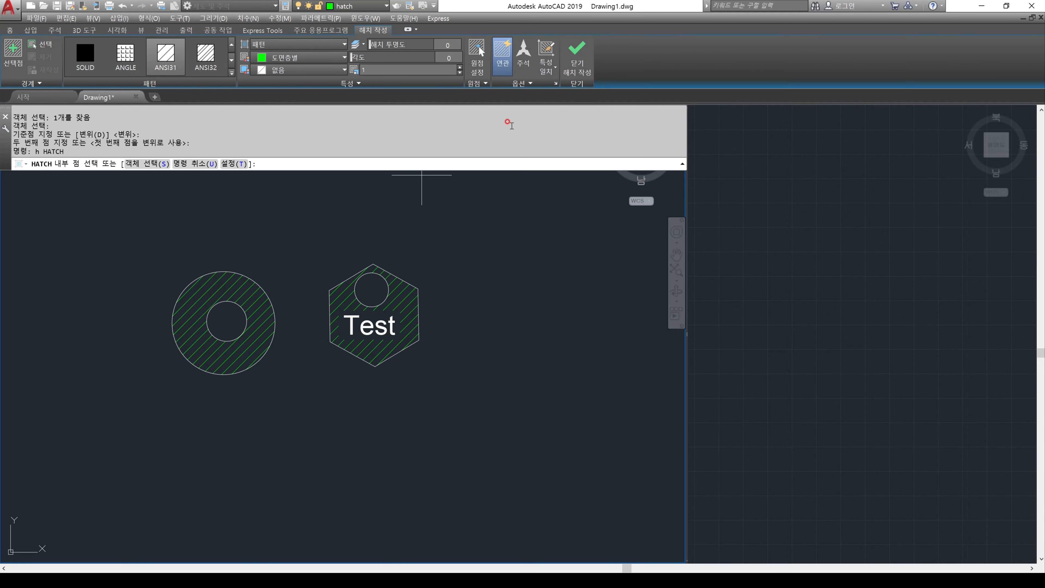
{"action": "left_click", "coordinate": [502, 57]}
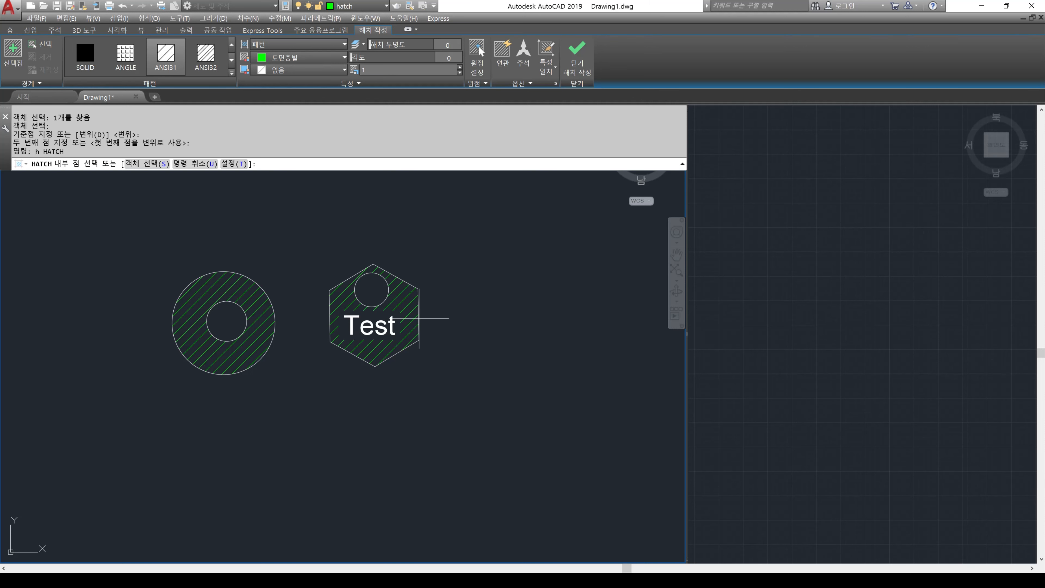
{"action": "left_click", "coordinate": [494, 70]}
{"action": "left_click", "coordinate": [515, 336]}
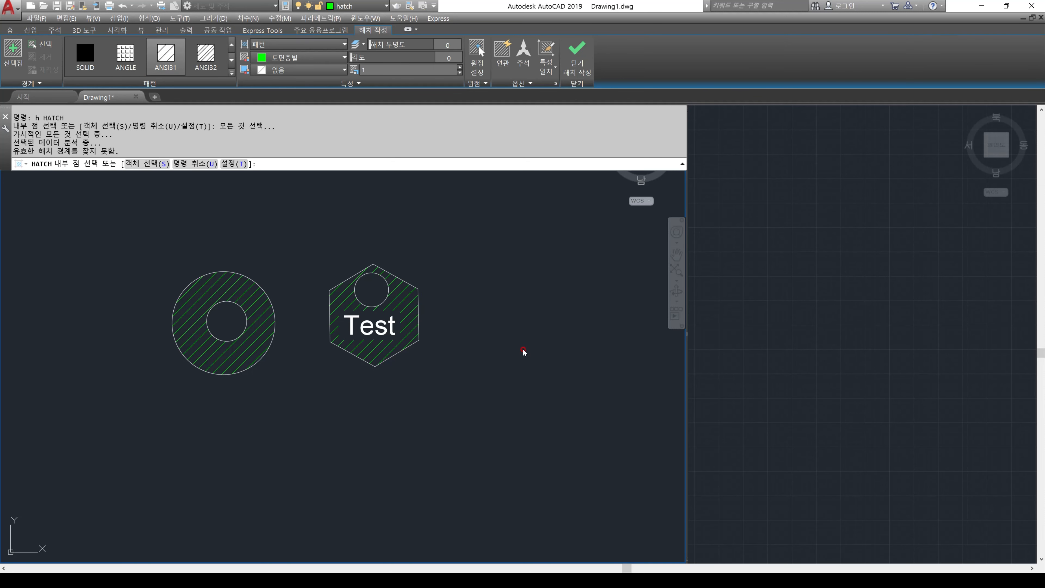
{"action": "type", "text": "c"}
{"action": "key", "text": "space"}
{"action": "left_click", "coordinate": [496, 311]}
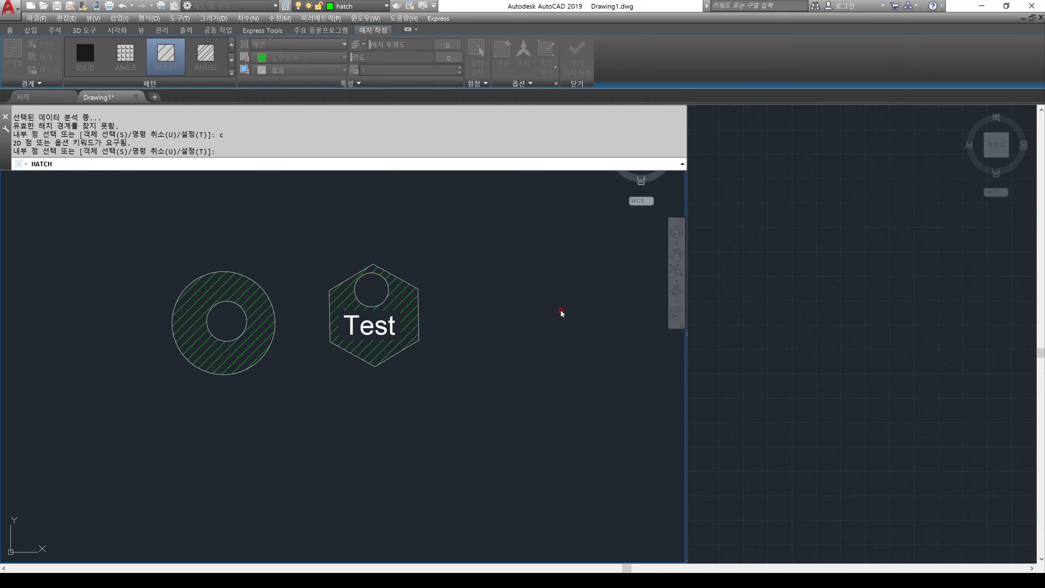
{"action": "key", "text": "Escape"}
Step: Draw a circle beside the hexagon, slightly larger than the outer circle of the hatched ring
{"action": "type", "text": "c"}
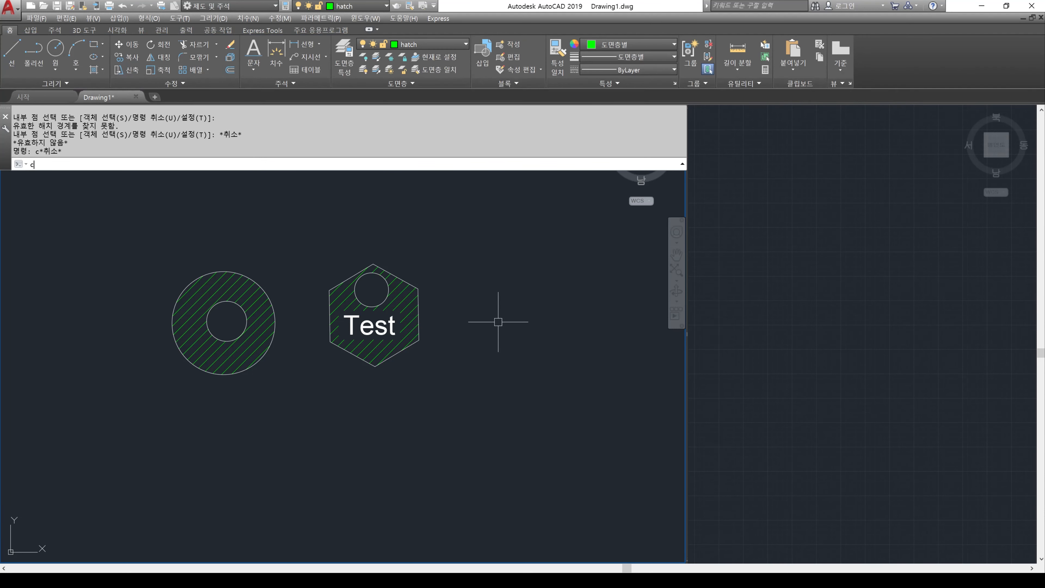
{"action": "key", "text": "space"}
{"action": "left_click", "coordinate": [492, 299]}
{"action": "left_click", "coordinate": [511, 356]}
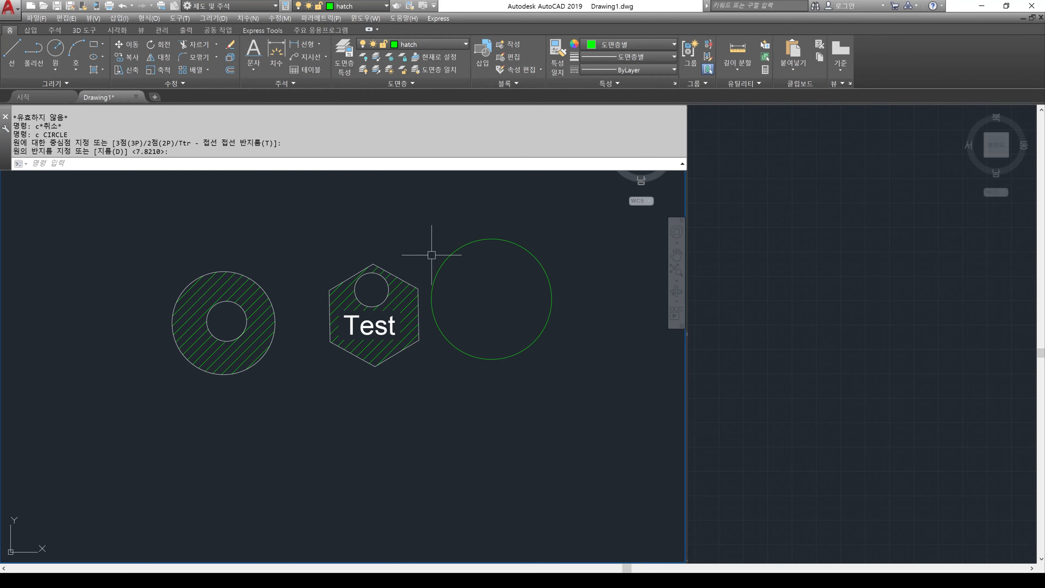
Step: Fill the new empty circle with a non-associative ANSI31 hatch
{"action": "left_click", "coordinate": [94, 69]}
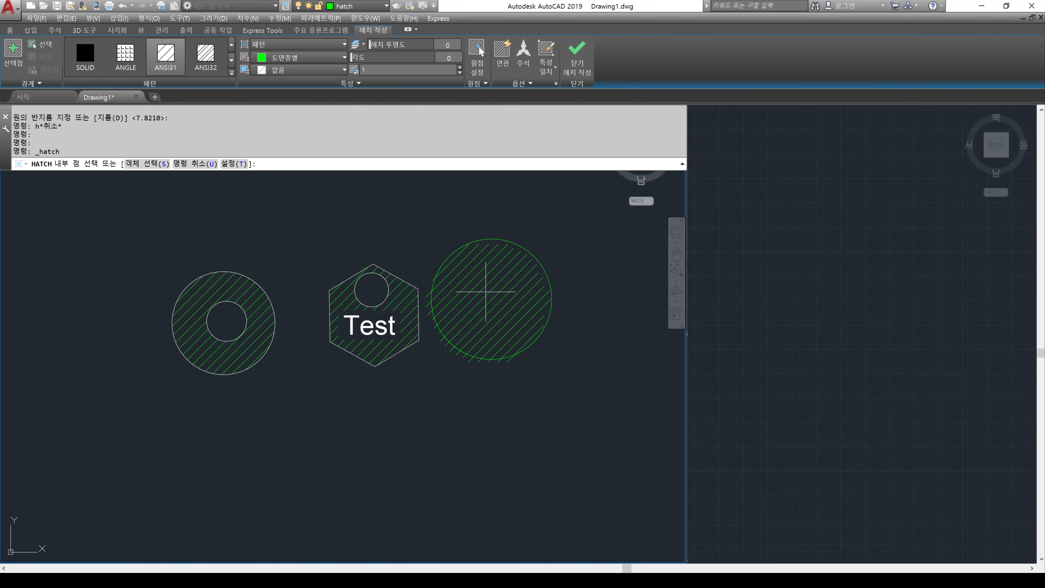
{"action": "left_click", "coordinate": [511, 303]}
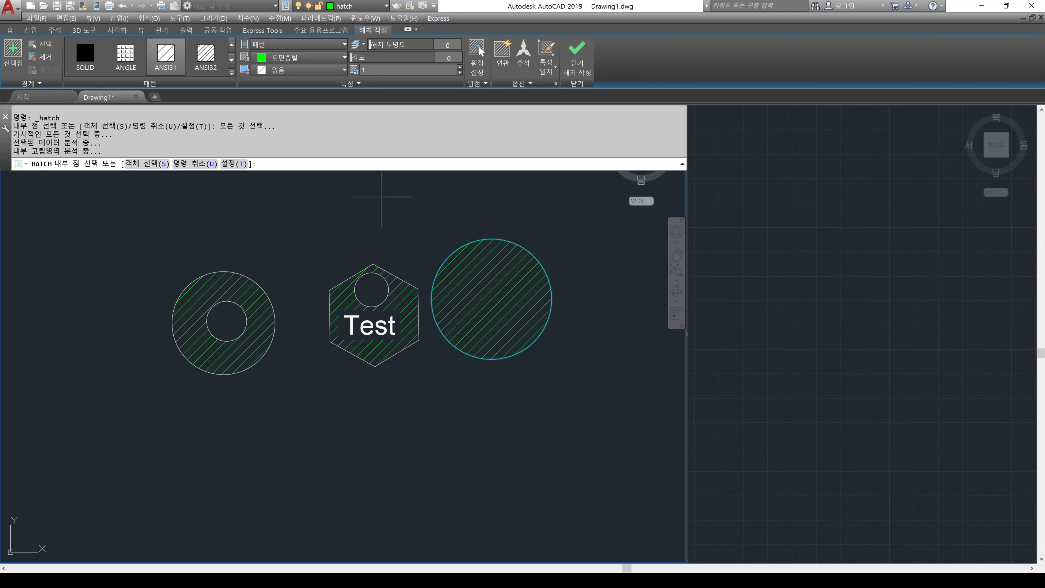
{"action": "key", "text": "Escape"}
{"action": "type", "text": "m"}
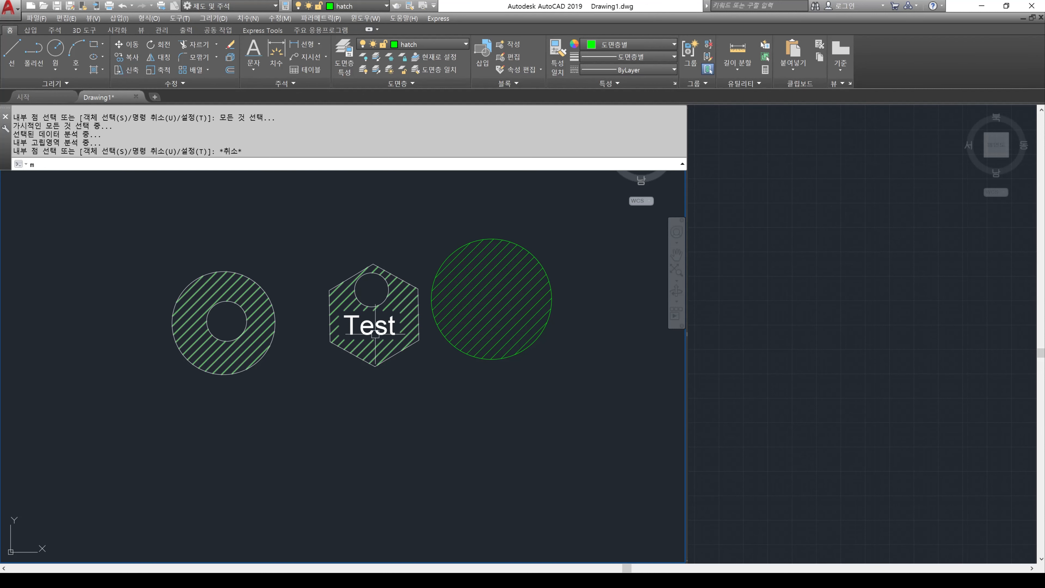
{"action": "key", "text": "Return"}
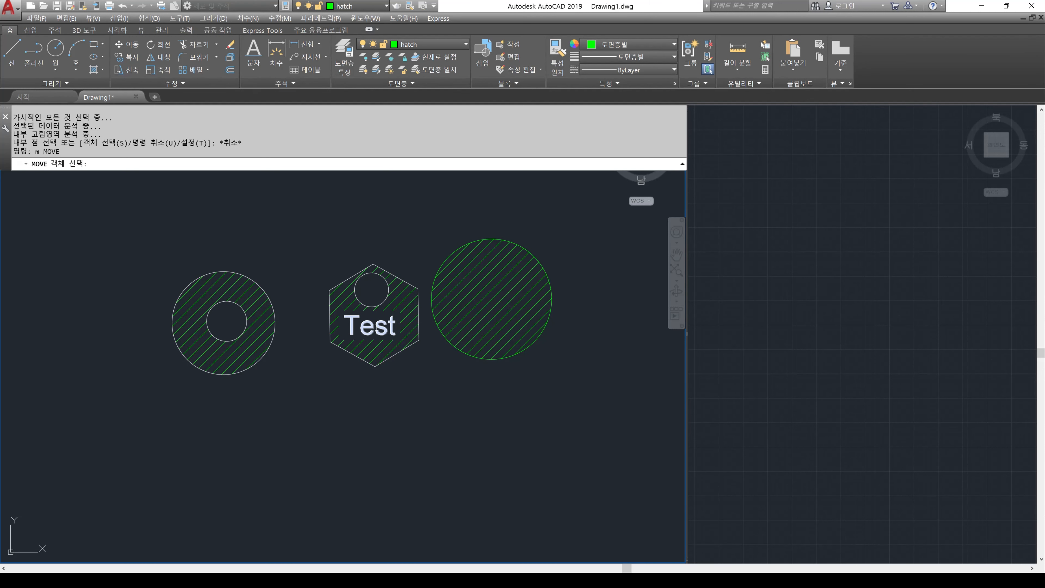
{"action": "key", "text": "Escape"}
Step: Erase the hatch inside the new circle
{"action": "type", "text": "e"}
{"action": "key", "text": "Return"}
{"action": "left_click", "coordinate": [486, 294]}
Step: Copy the hexagon's "Test" text into the lower half of the new circle
{"action": "type", "text": "co"}
{"action": "key", "text": "Return"}
{"action": "left_click", "coordinate": [373, 327]}
{"action": "key", "text": "Return"}
{"action": "left_click", "coordinate": [373, 327]}
{"action": "left_click", "coordinate": [489, 323]}
{"action": "key", "text": "Return"}
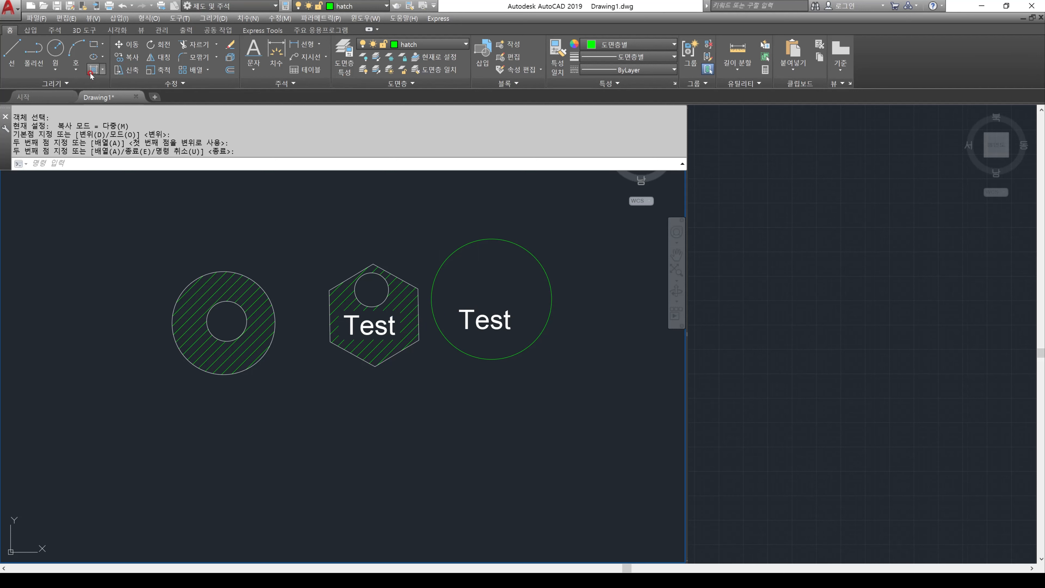
Step: Fill the new circle around the copied "Test" text with a non-associative ANSI31 hatch
{"action": "left_click", "coordinate": [93, 70]}
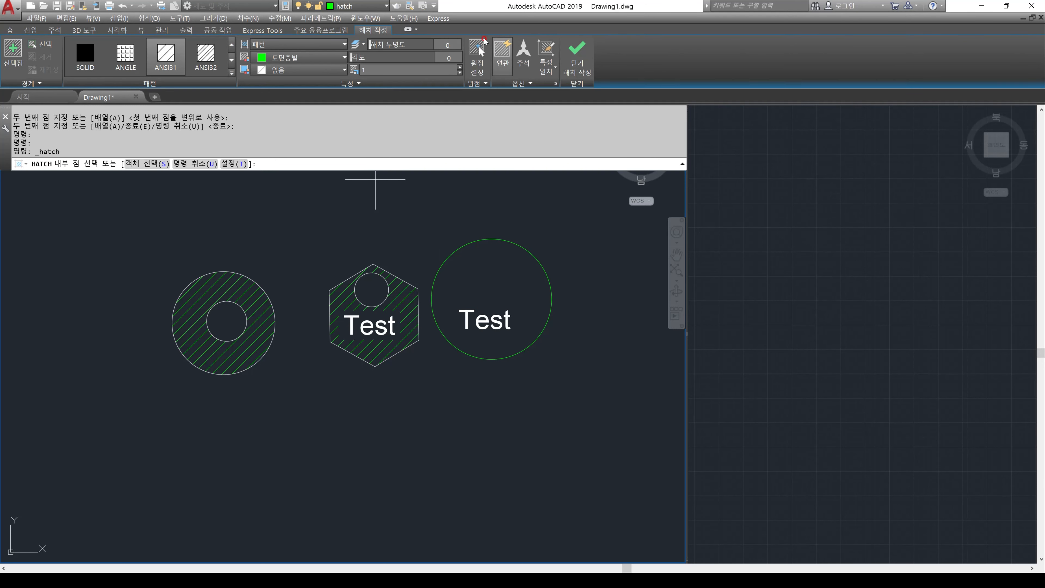
{"action": "left_click", "coordinate": [496, 276]}
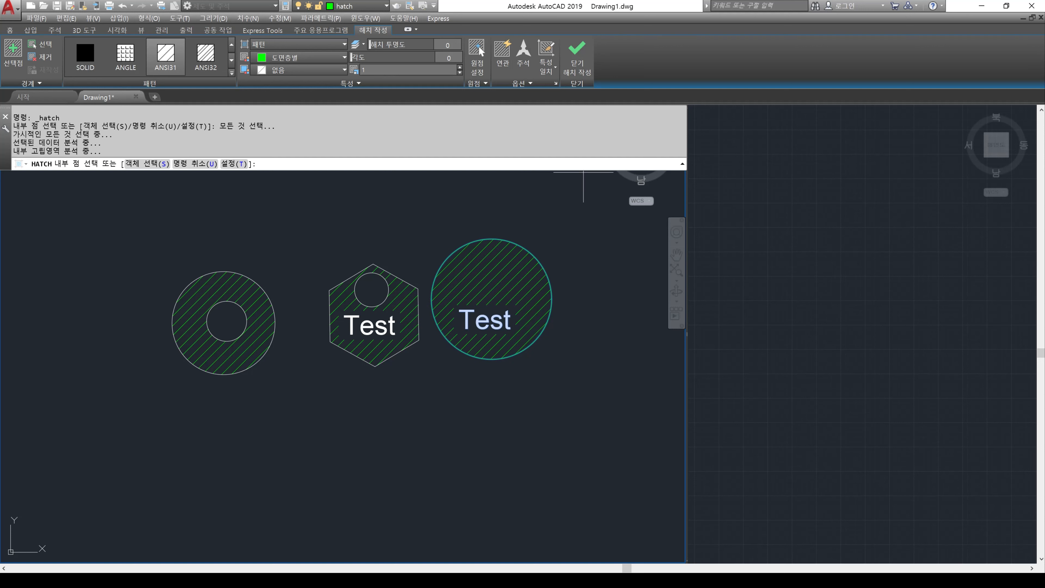
{"action": "left_click", "coordinate": [577, 56]}
Step: Move the copied "Test" text straight up into the upper half of its hatched circle
{"action": "type", "text": "m"}
{"action": "key", "text": "Return"}
{"action": "left_click", "coordinate": [483, 319]}
{"action": "key", "text": "Return"}
{"action": "left_click", "coordinate": [488, 319]}
{"action": "left_click", "coordinate": [487, 280]}
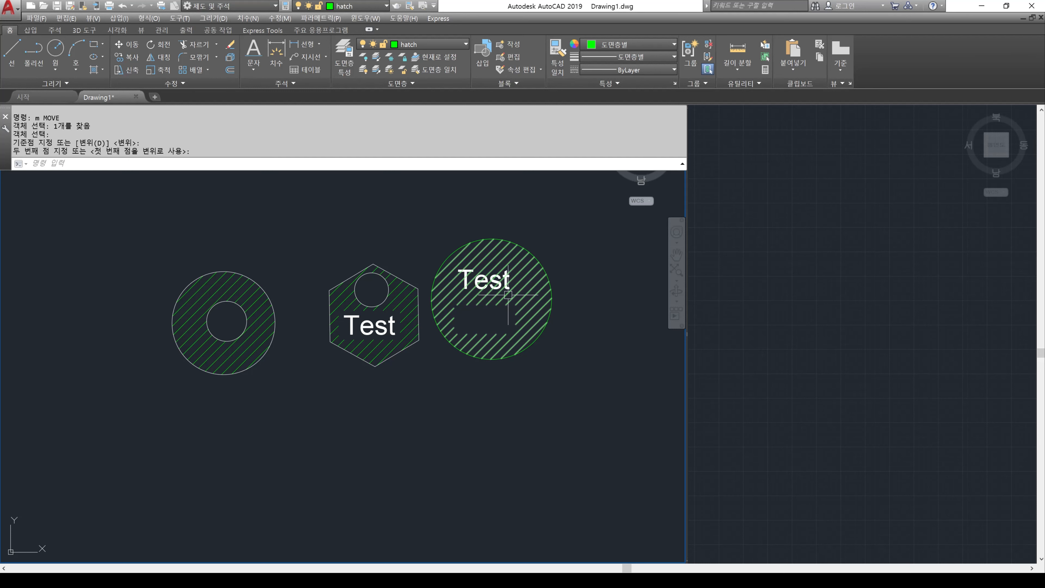
Step: Shift the copied "Test" text slightly to the right within its hatched circle
{"action": "type", "text": "m"}
{"action": "key", "text": "Return"}
{"action": "left_click", "coordinate": [505, 286]}
{"action": "key", "text": "Return"}
{"action": "left_click", "coordinate": [486, 278]}
{"action": "left_click", "coordinate": [501, 281]}
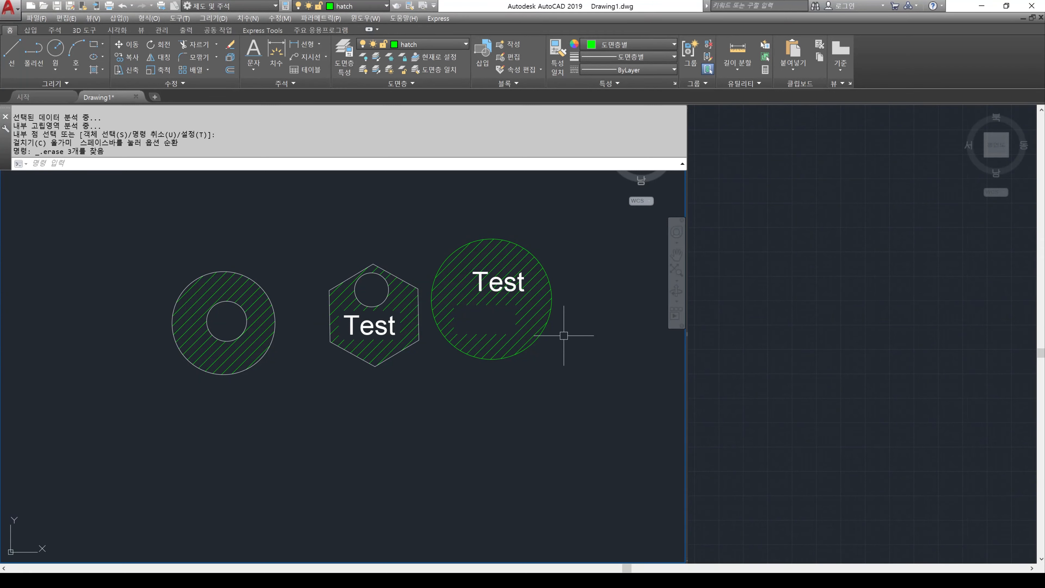
Step: Draw a circle of about 23.4 radius below the ring and hexagon, with a smaller circle at its centre
{"action": "left_click", "coordinate": [60, 53]}
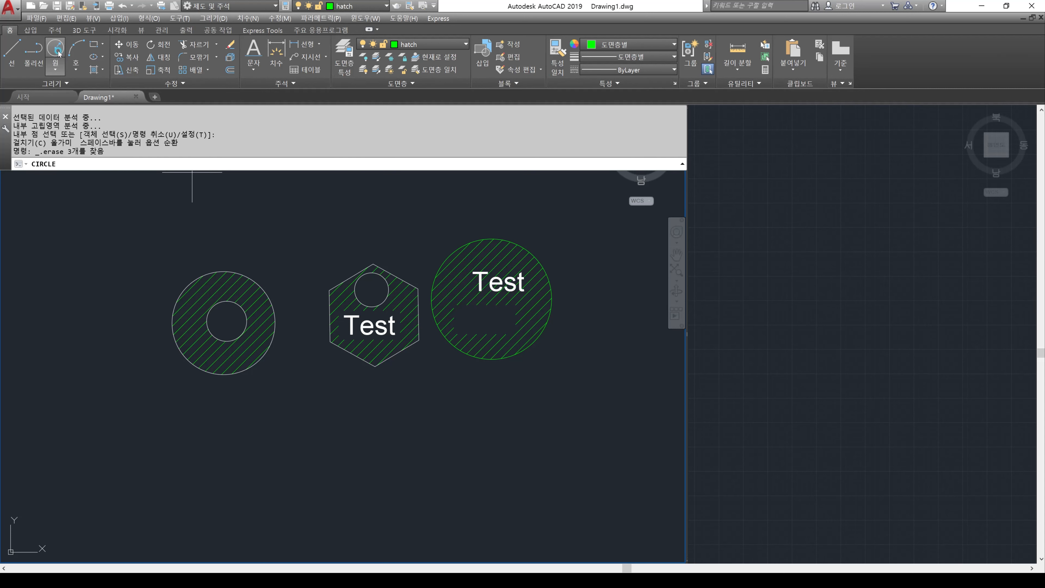
{"action": "left_click", "coordinate": [298, 403]}
{"action": "left_click", "coordinate": [334, 438]}
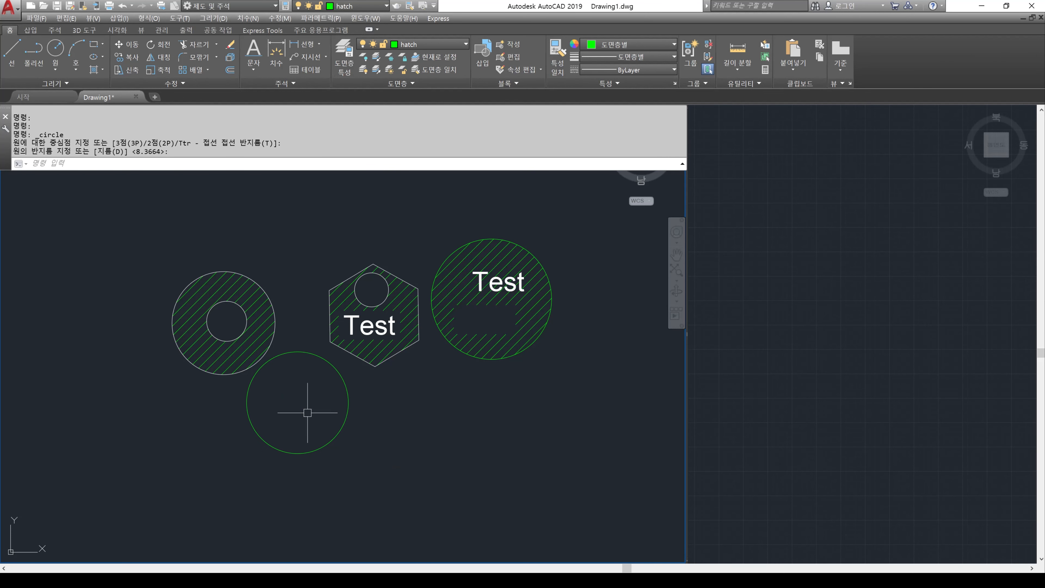
{"action": "key", "text": "Return"}
{"action": "left_click", "coordinate": [297, 400]}
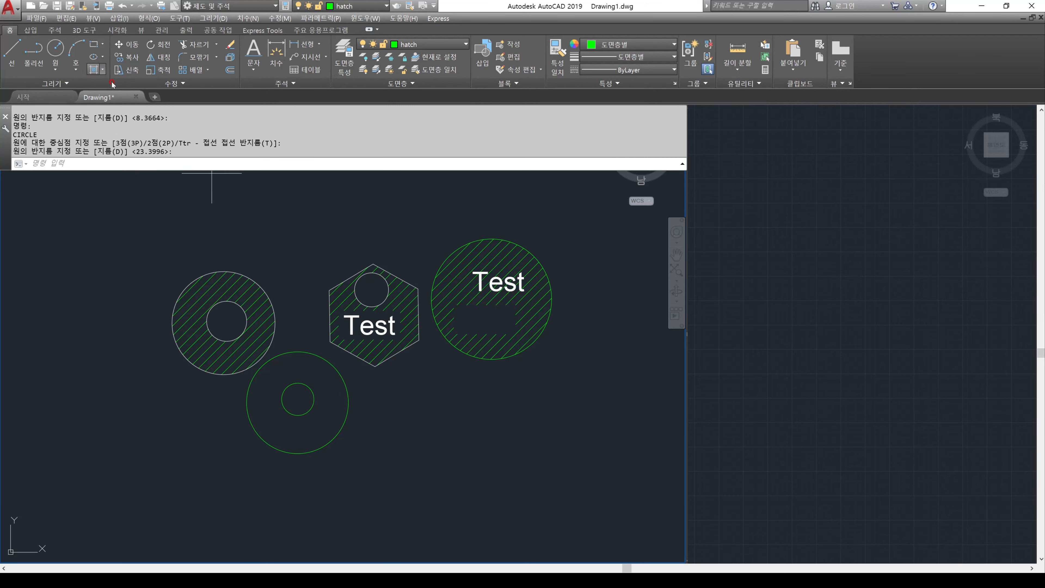
Step: Hatch the two concentric circles with the island display style set to Ignore, and undo the hatch
{"action": "left_click", "coordinate": [94, 81]}
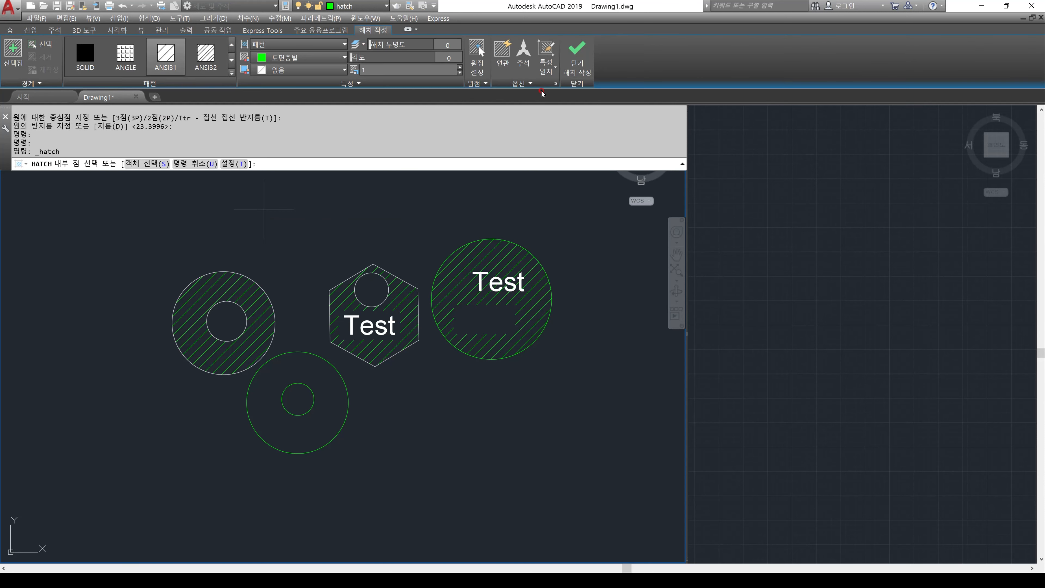
{"action": "left_click", "coordinate": [556, 85]}
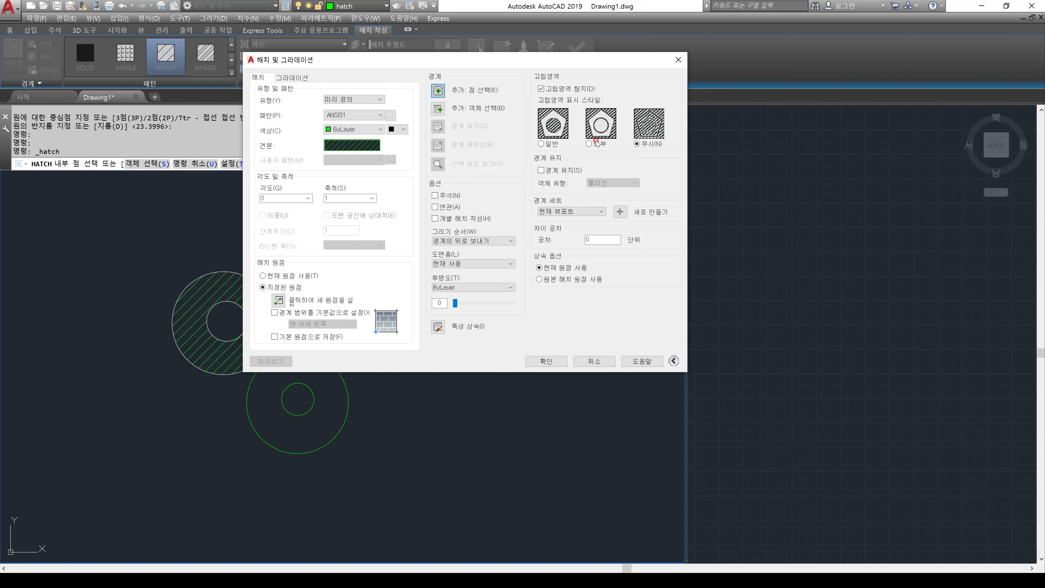
{"action": "left_click", "coordinate": [551, 131]}
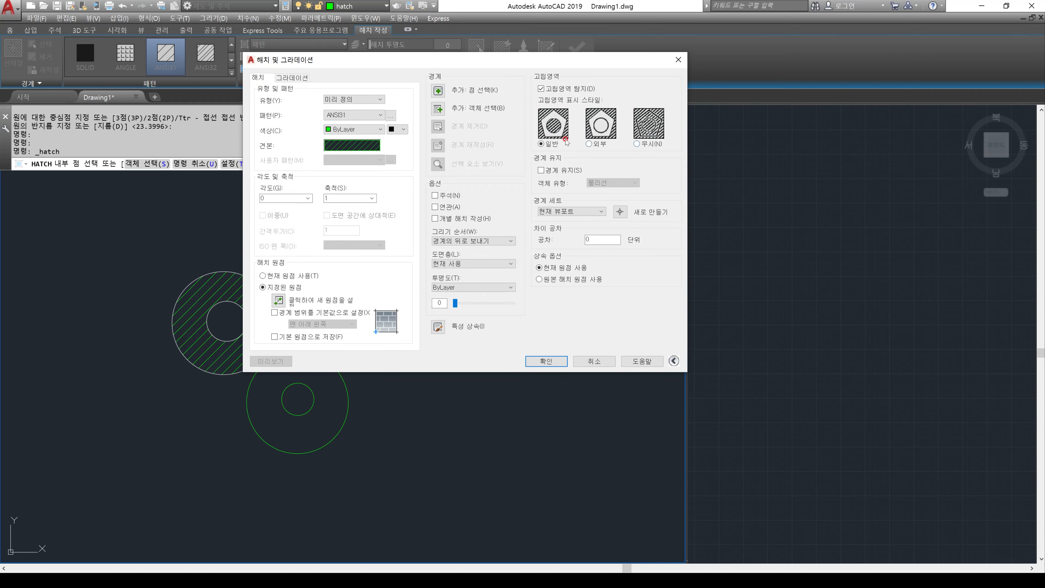
{"action": "left_click", "coordinate": [651, 133]}
{"action": "left_click", "coordinate": [639, 144]}
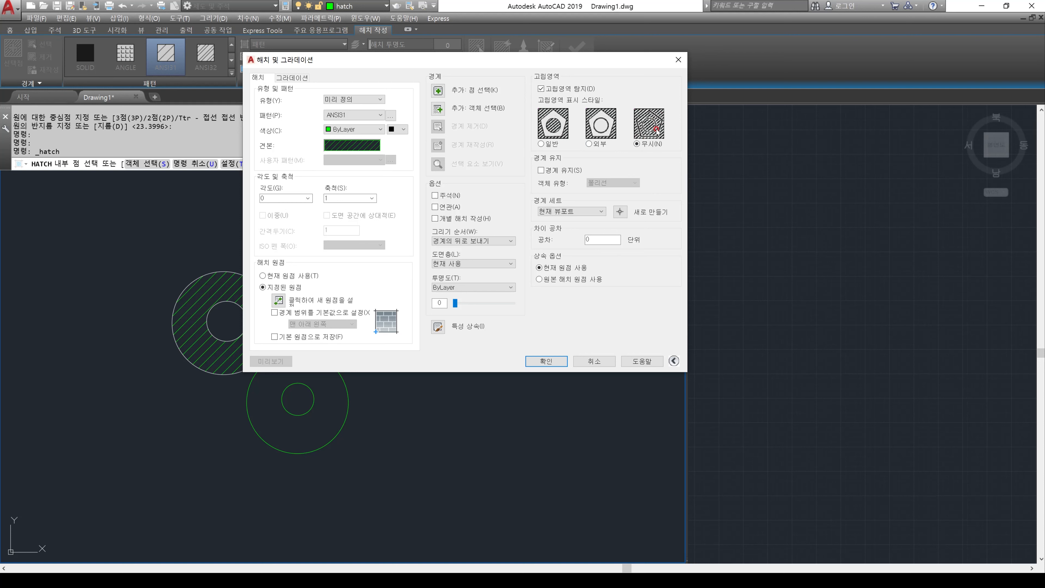
{"action": "left_click", "coordinate": [563, 369]}
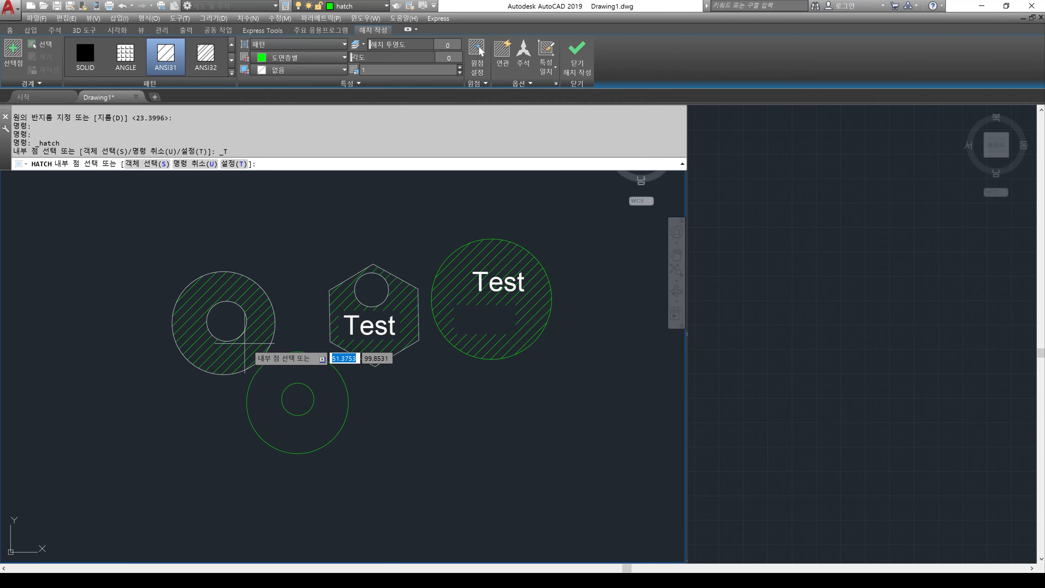
{"action": "left_click", "coordinate": [330, 377]}
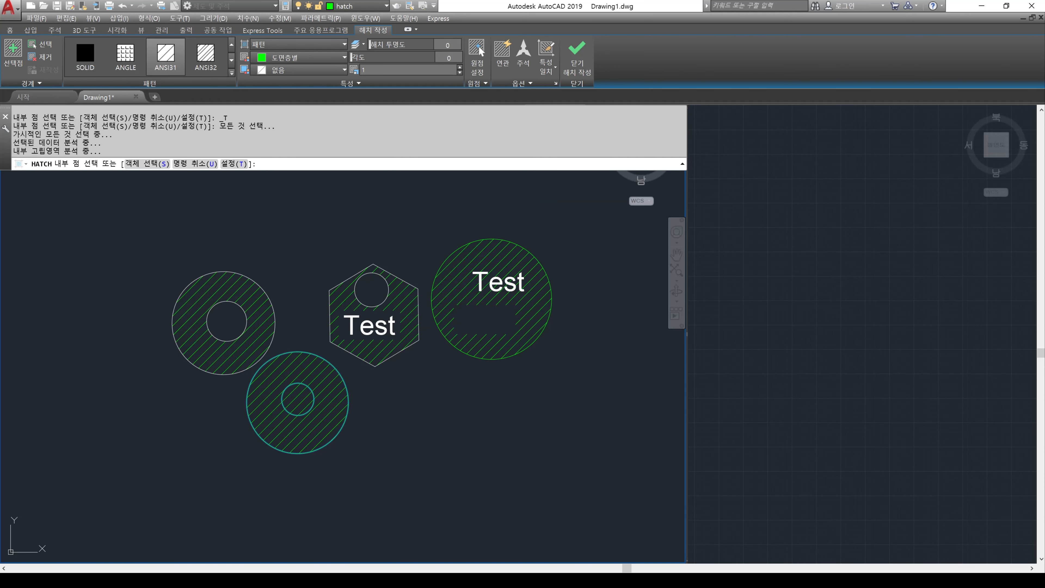
{"action": "left_click", "coordinate": [123, 7]}
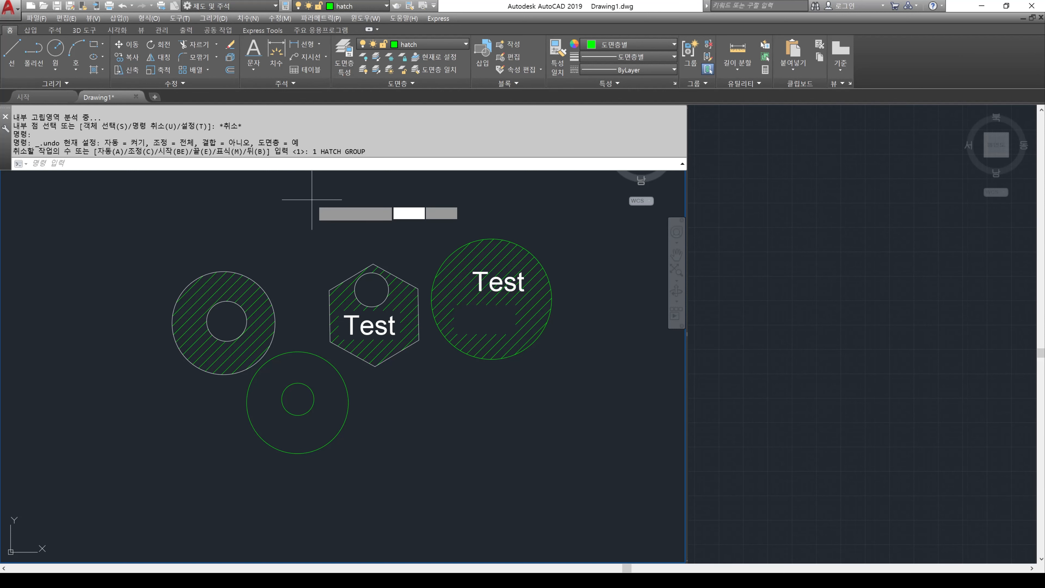
Step: Hatch the area between the two green concentric circles with ANSI31, leaving the inner circle empty
{"action": "left_click", "coordinate": [93, 69]}
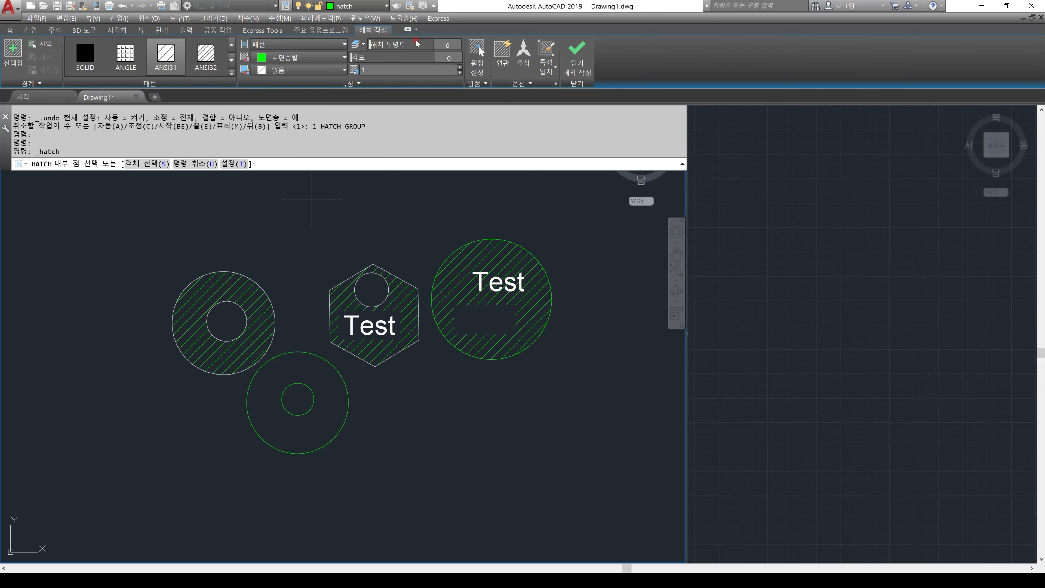
{"action": "left_click", "coordinate": [555, 83]}
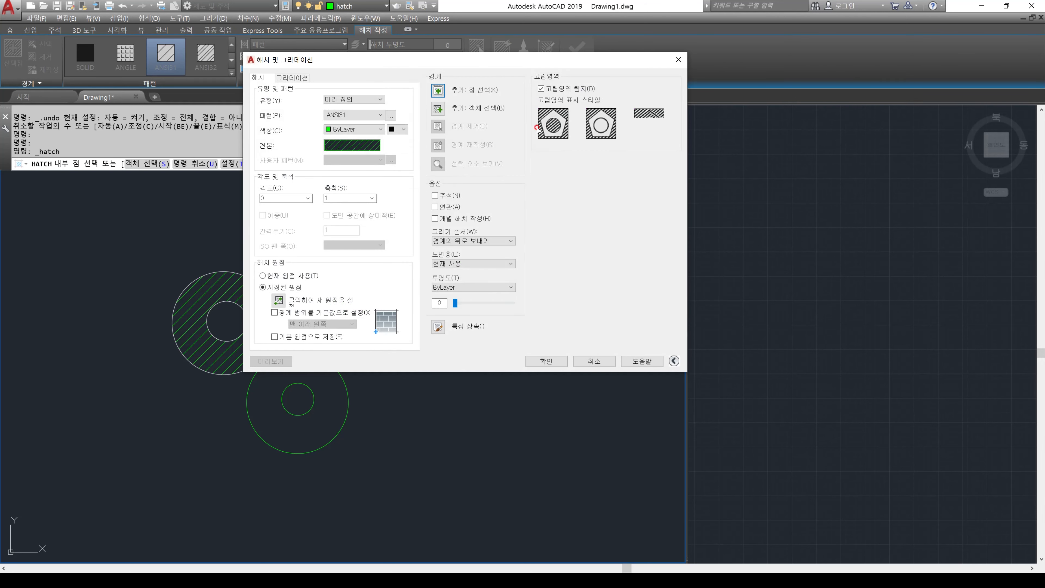
{"action": "left_click", "coordinate": [547, 361]}
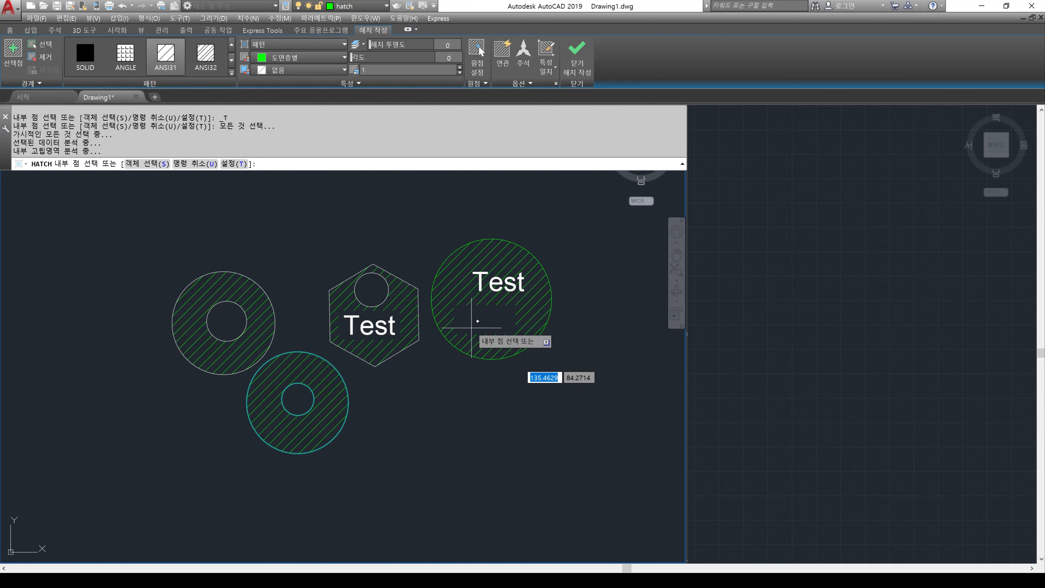
{"action": "left_click", "coordinate": [577, 73]}
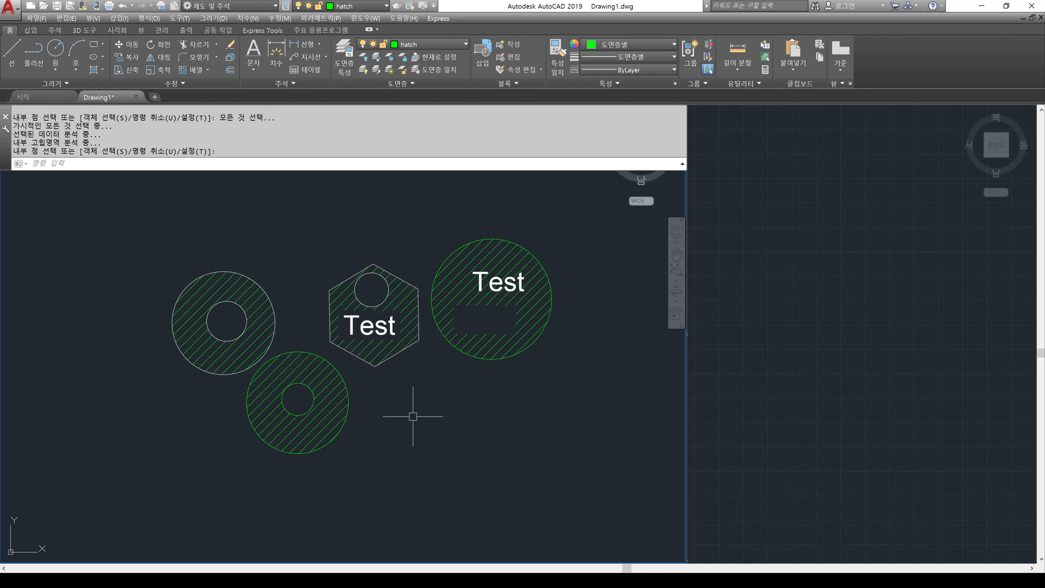
{"action": "key", "text": "Escape"}
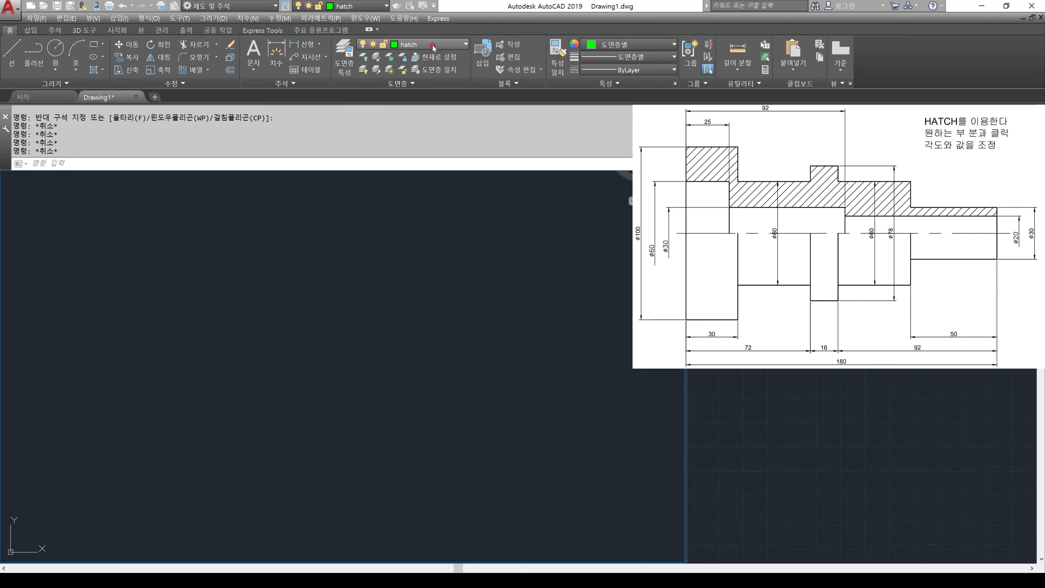
Step: Create a new layer named 중심선 and set its colour to red
{"action": "left_click", "coordinate": [346, 65]}
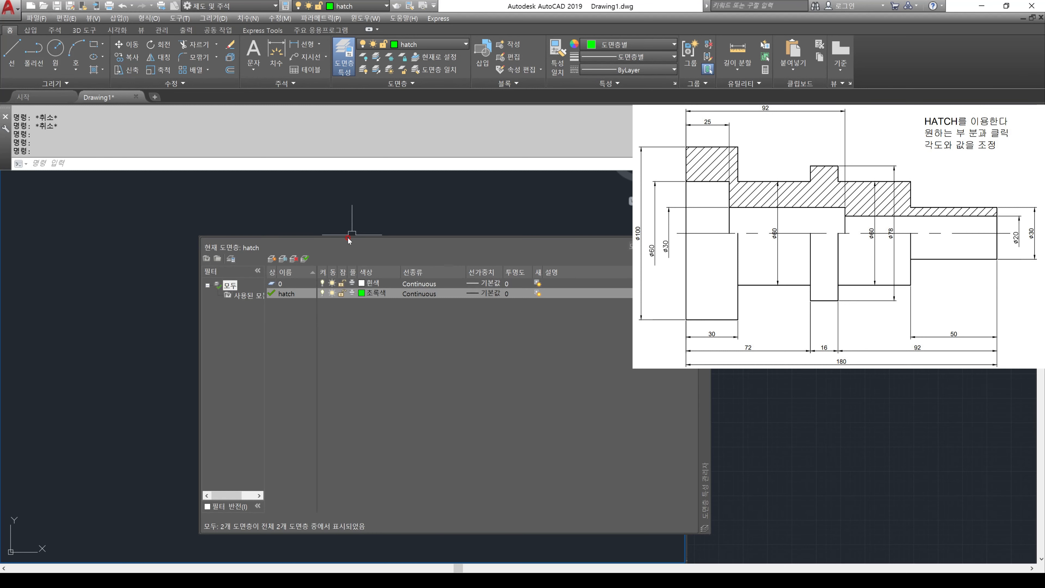
{"action": "left_click", "coordinate": [272, 258]}
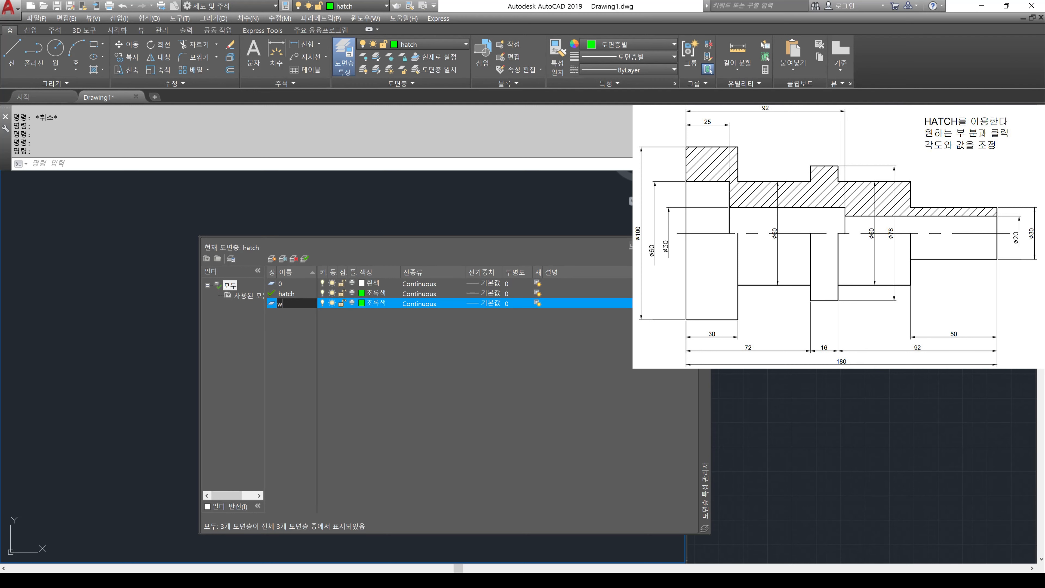
{"action": "left_click", "coordinate": [325, 303]}
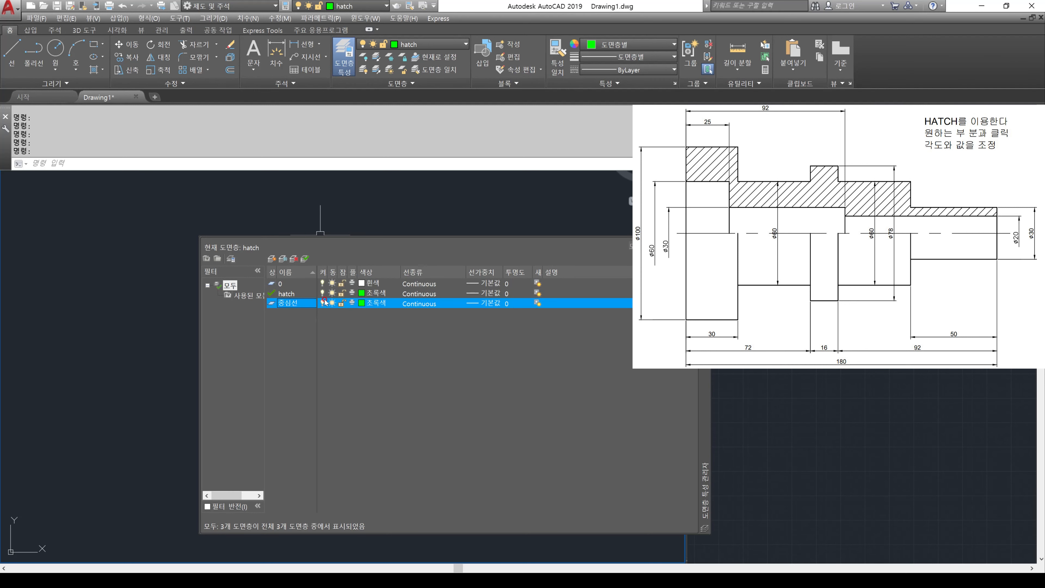
{"action": "left_click", "coordinate": [362, 304]}
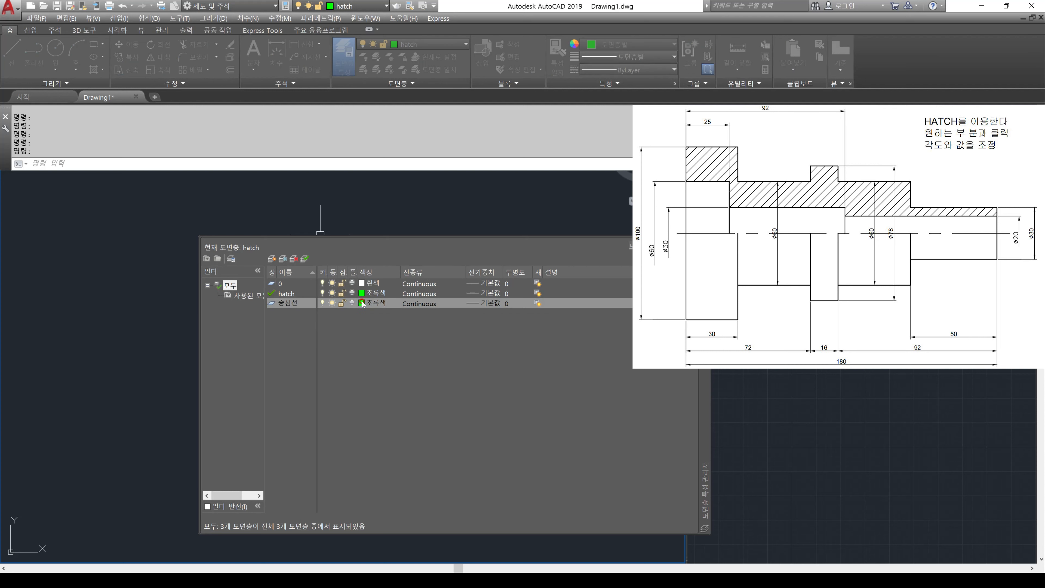
{"action": "left_click", "coordinate": [359, 439]}
{"action": "left_click", "coordinate": [428, 498]}
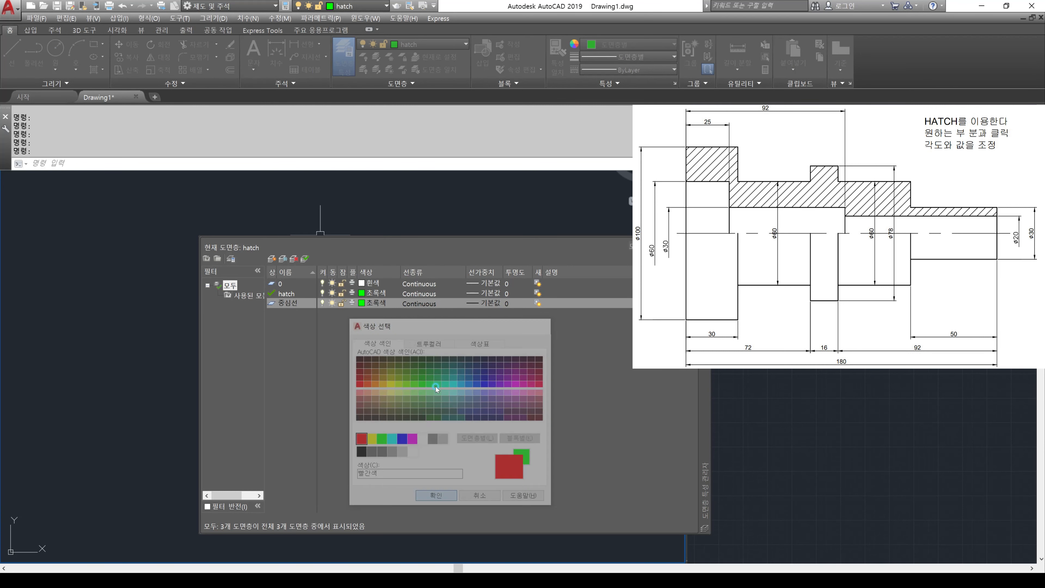
Step: Load the CENTER linetype from acadiso.lin and assign it to the 중심선 layer
{"action": "left_click", "coordinate": [426, 303]}
{"action": "left_click", "coordinate": [481, 267]}
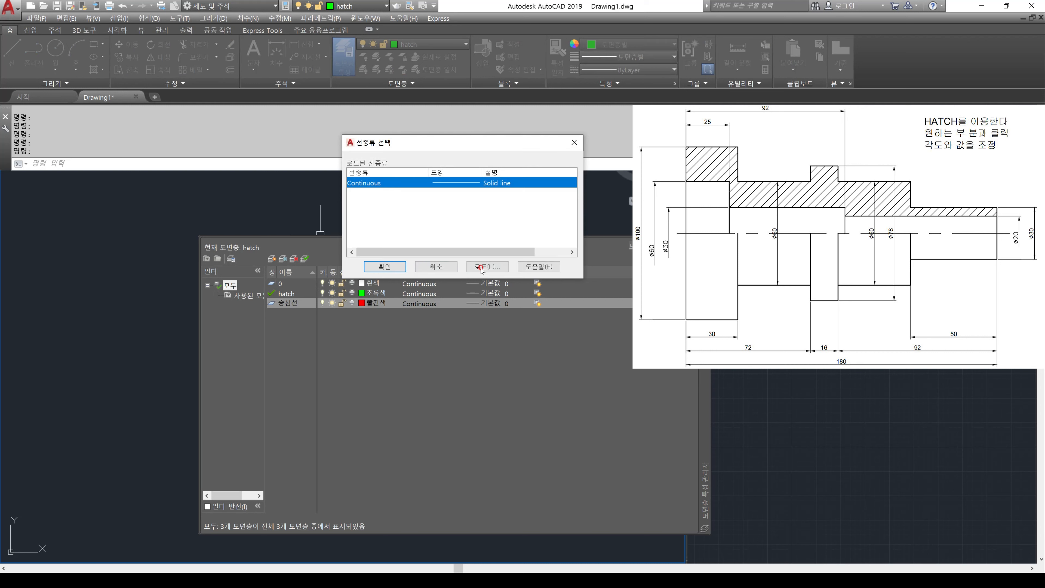
{"action": "left_click", "coordinate": [468, 317]}
{"action": "scroll", "coordinate": [468, 317], "scroll_direction": "down", "scroll_amount": 6}
{"action": "scroll", "coordinate": [468, 318], "scroll_direction": "up", "scroll_amount": 2}
{"action": "scroll", "coordinate": [463, 323], "scroll_direction": "down", "scroll_amount": 2}
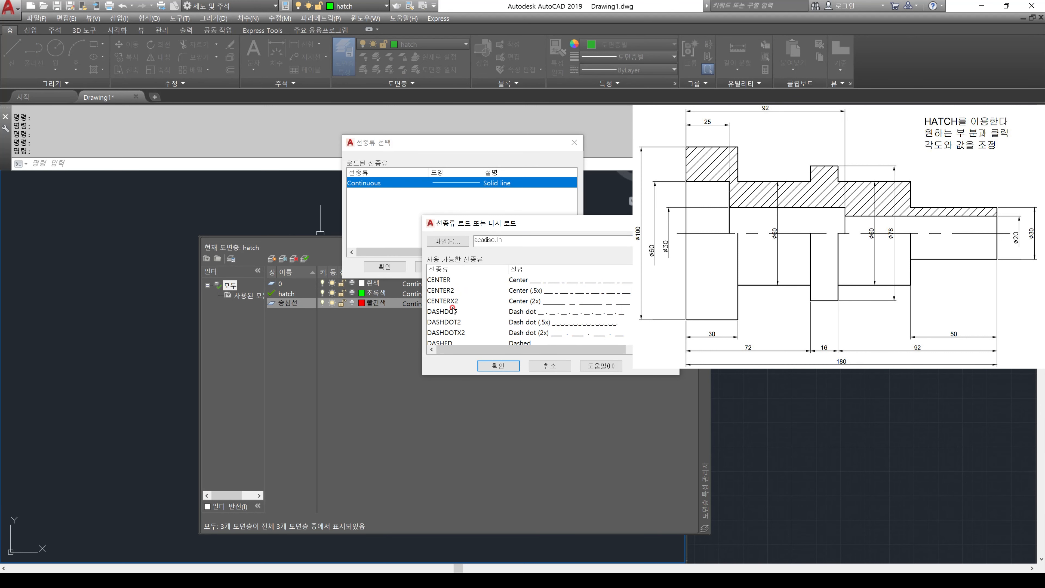
{"action": "double_click", "coordinate": [440, 280]}
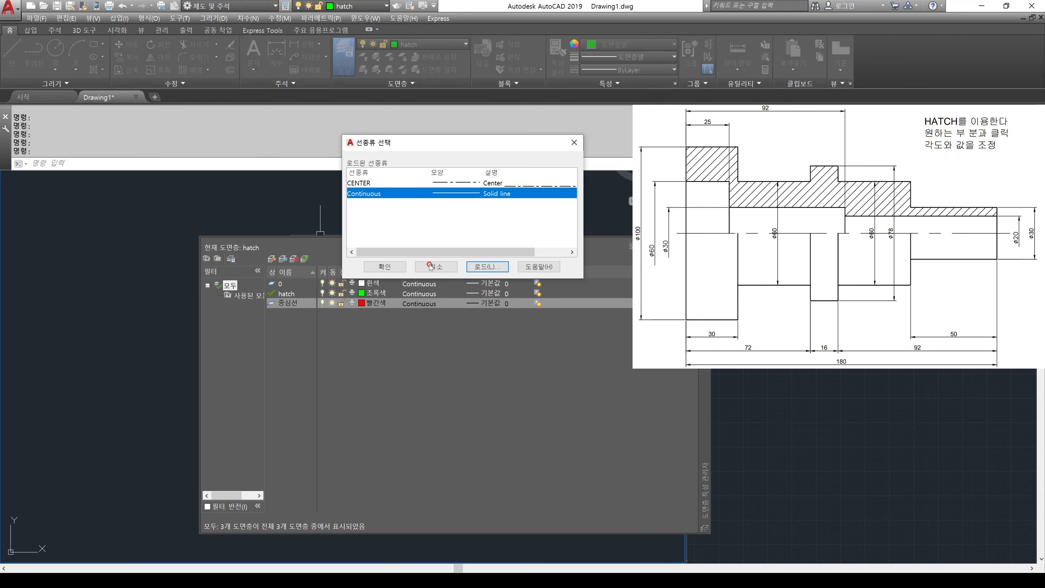
{"action": "left_click", "coordinate": [362, 183]}
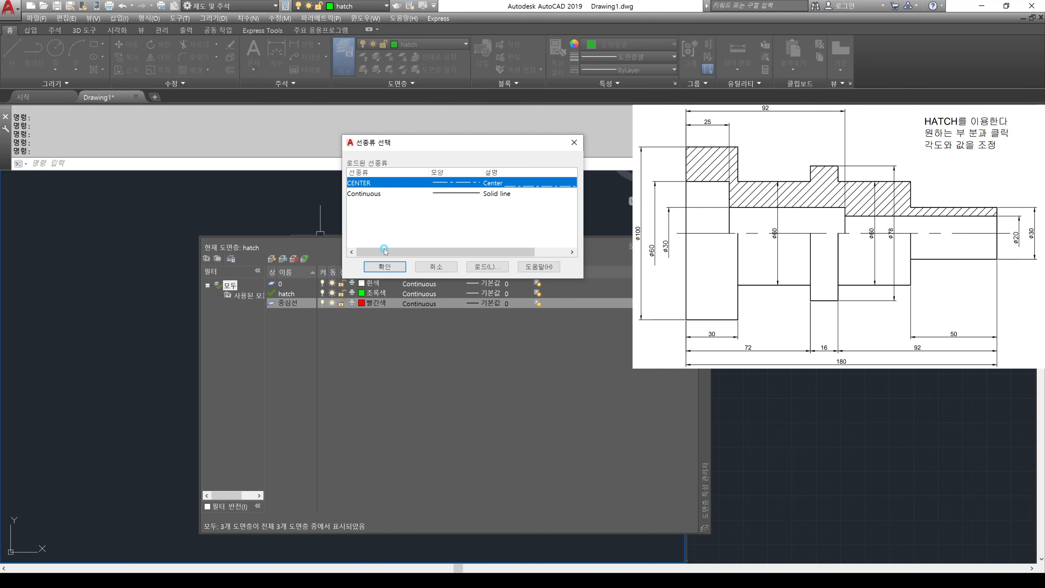
{"action": "left_click", "coordinate": [393, 267]}
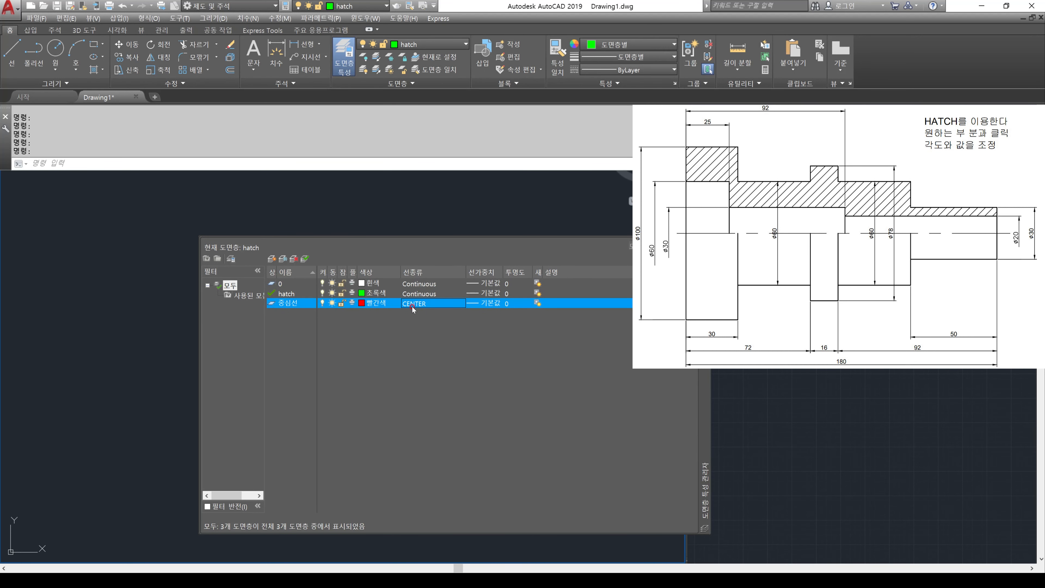
{"action": "left_click", "coordinate": [705, 242]}
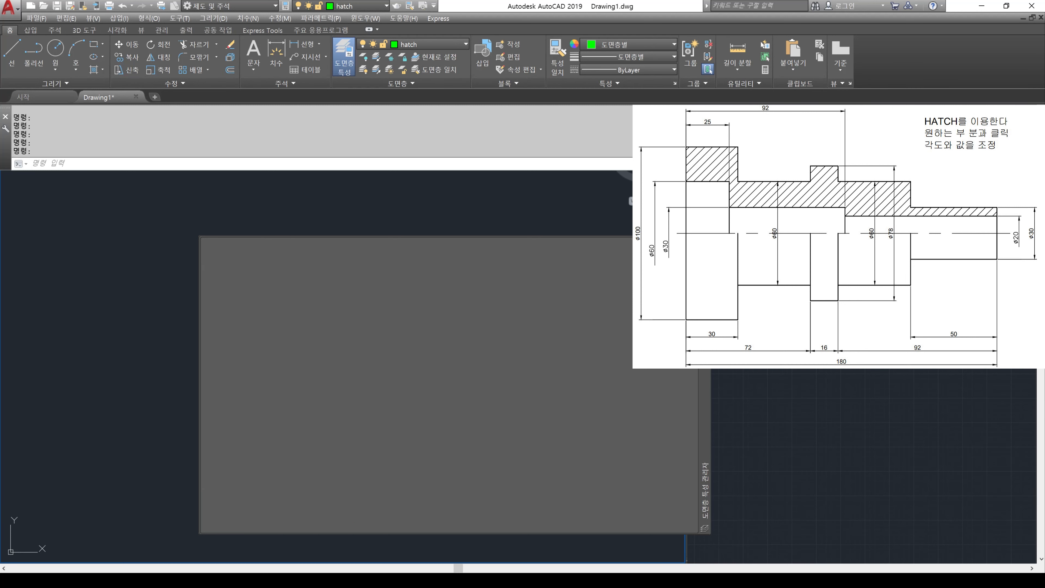
Step: Make layer 0 the current layer
{"action": "left_click", "coordinate": [447, 45]}
{"action": "left_click", "coordinate": [433, 56]}
{"action": "left_click", "coordinate": [138, 294]}
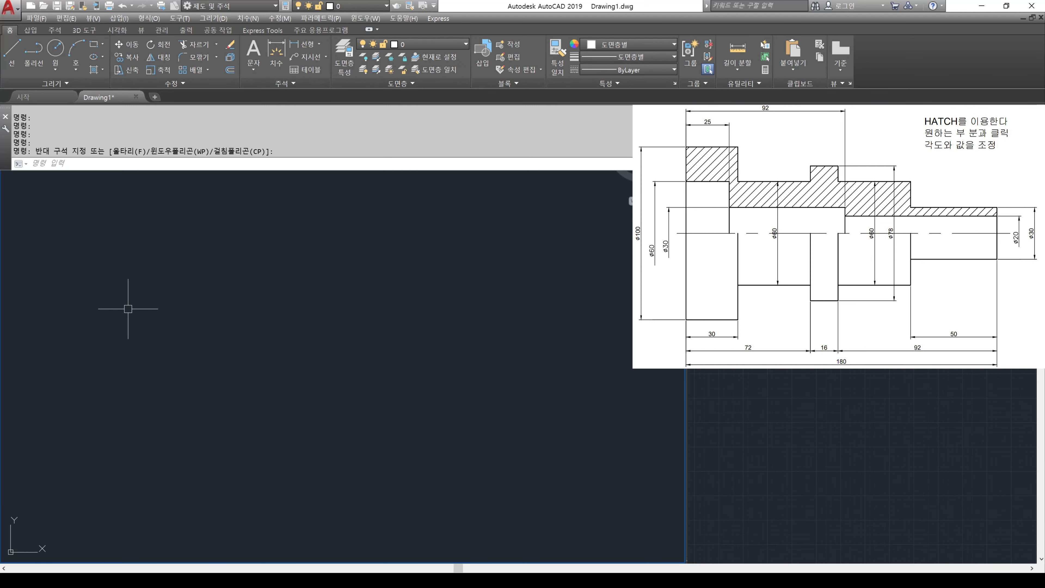
{"action": "key", "text": "Escape"}
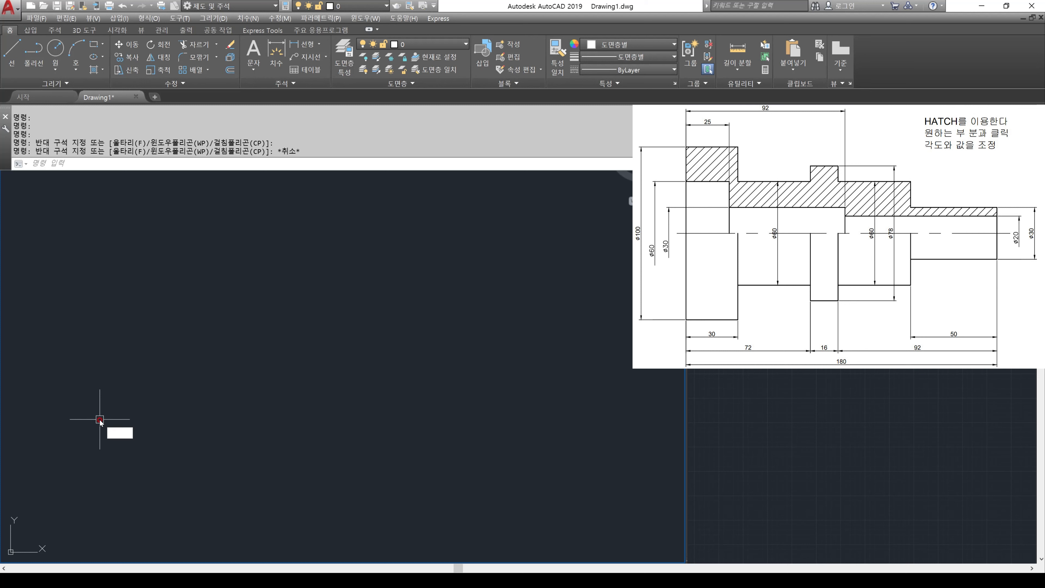
{"action": "key", "text": "Escape"}
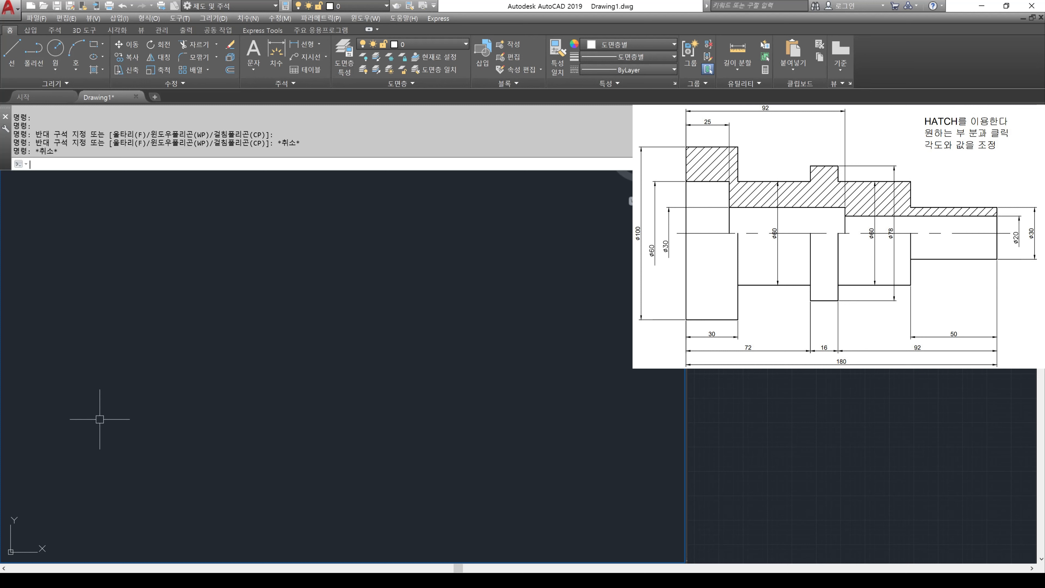
Step: Draw a vertical line 100 long downward with ortho mode on, as the shaft's left end face
{"action": "type", "text": "z"}
{"action": "key", "text": "Return"}
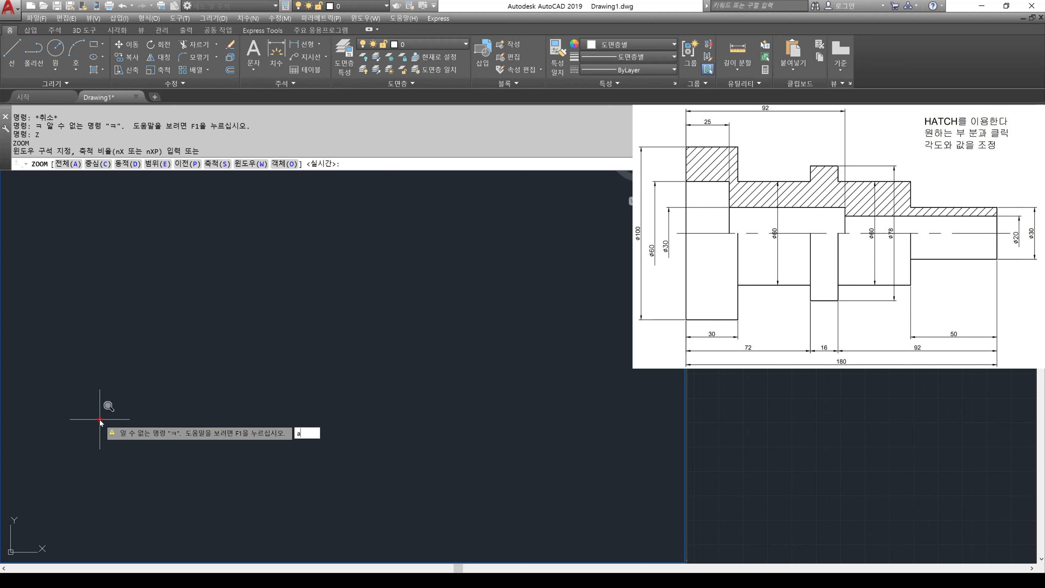
{"action": "type", "text": "a"}
{"action": "key", "text": "Return"}
{"action": "type", "text": "l"}
{"action": "key", "text": "Return"}
{"action": "key", "text": "Return"}
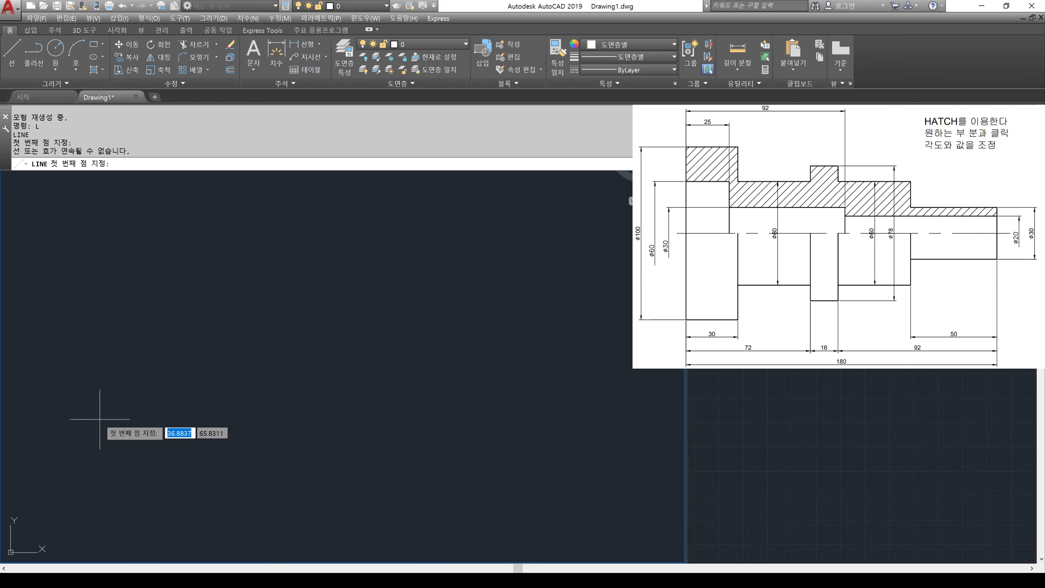
{"action": "left_click", "coordinate": [72, 272]}
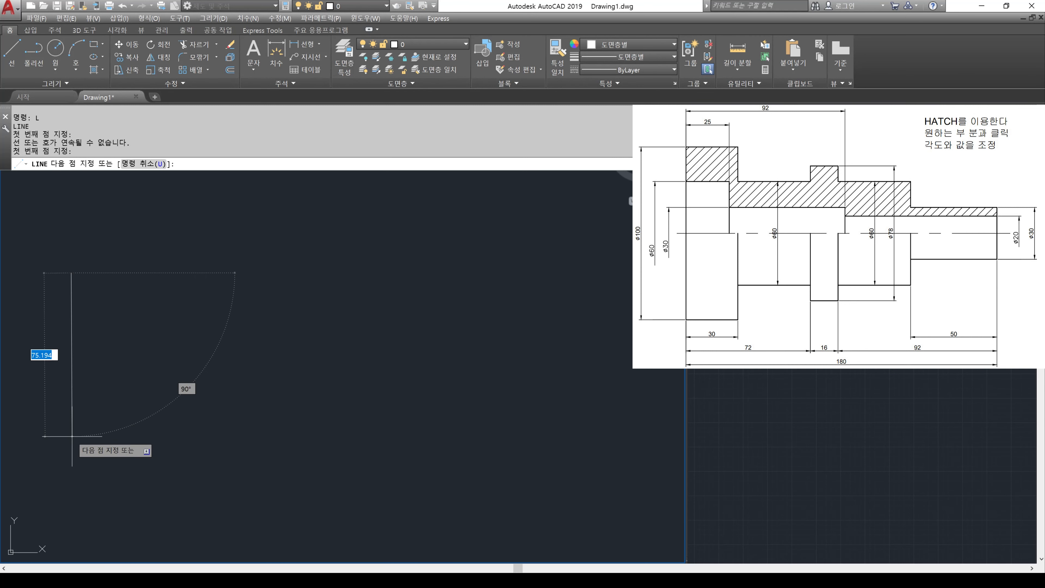
{"action": "key", "text": "F8"}
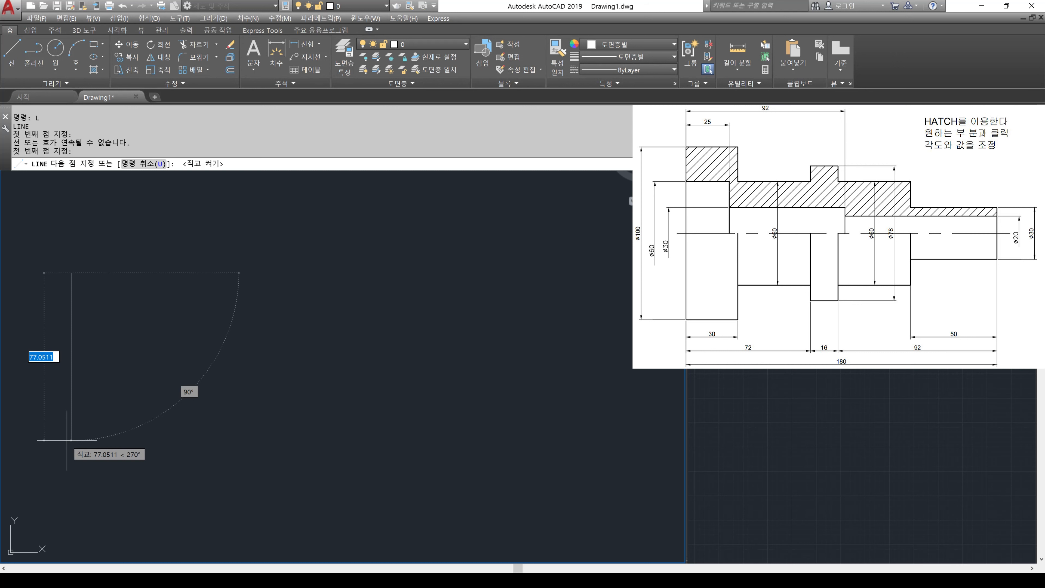
{"action": "type", "text": "100"}
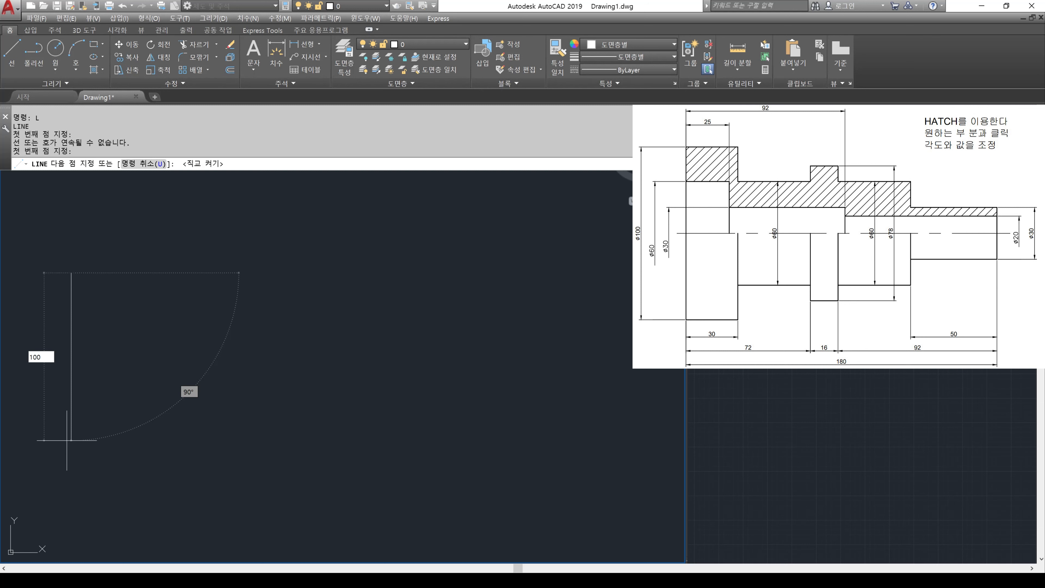
{"action": "key", "text": "Return"}
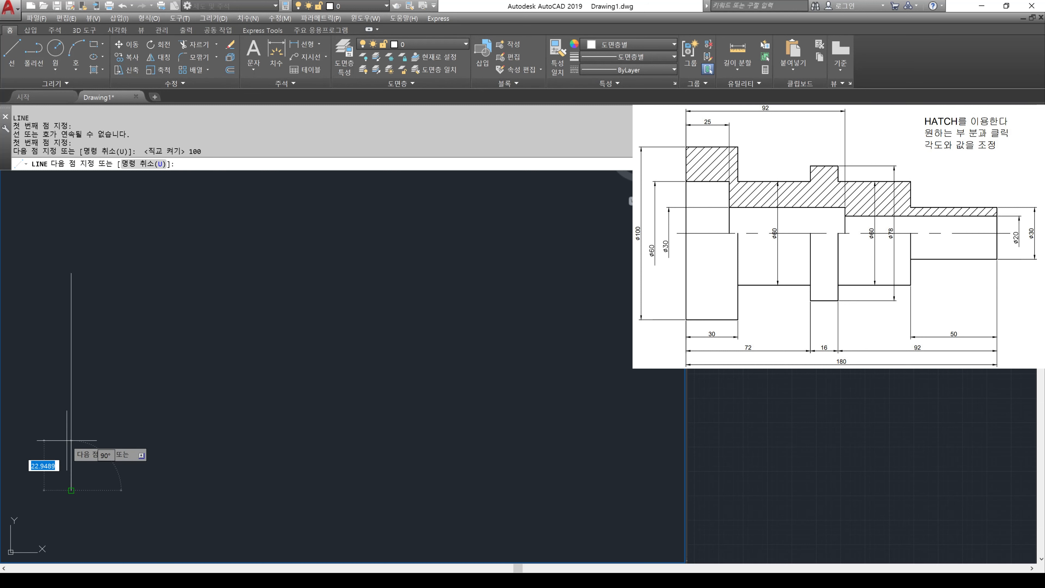
{"action": "key", "text": "Return"}
Step: Offset the vertical line 30 to the right for the flange's width
{"action": "mouse_move", "coordinate": [140, 418]}
{"action": "middle_mouse_down"}
{"action": "mouse_move", "coordinate": [178, 370]}
{"action": "mouse_move", "coordinate": [168, 350]}
{"action": "mouse_move", "coordinate": [161, 359]}
{"action": "middle_mouse_up"}
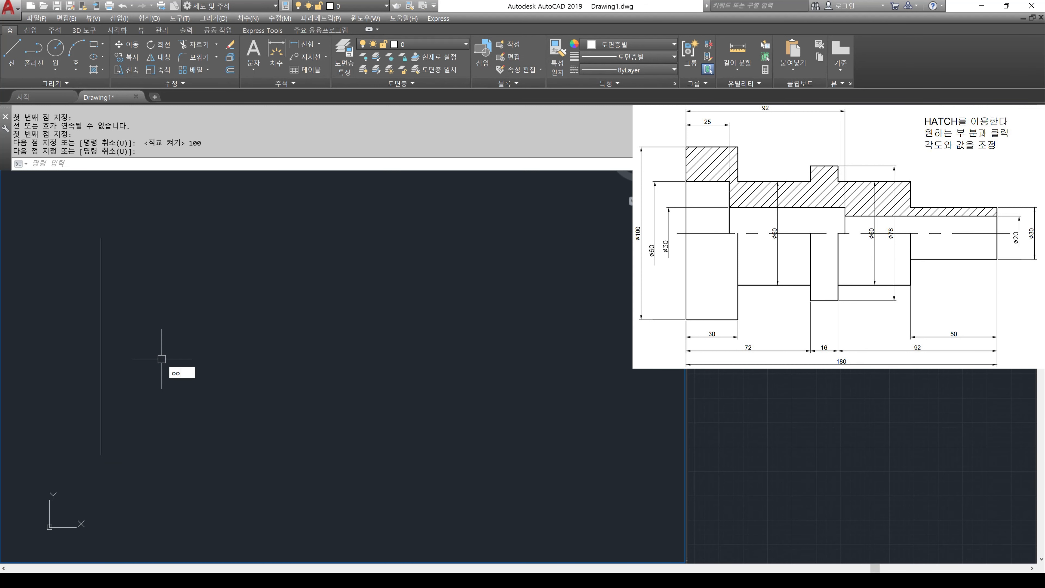
{"action": "key", "text": "Escape"}
{"action": "type", "text": "o"}
{"action": "key", "text": "Return"}
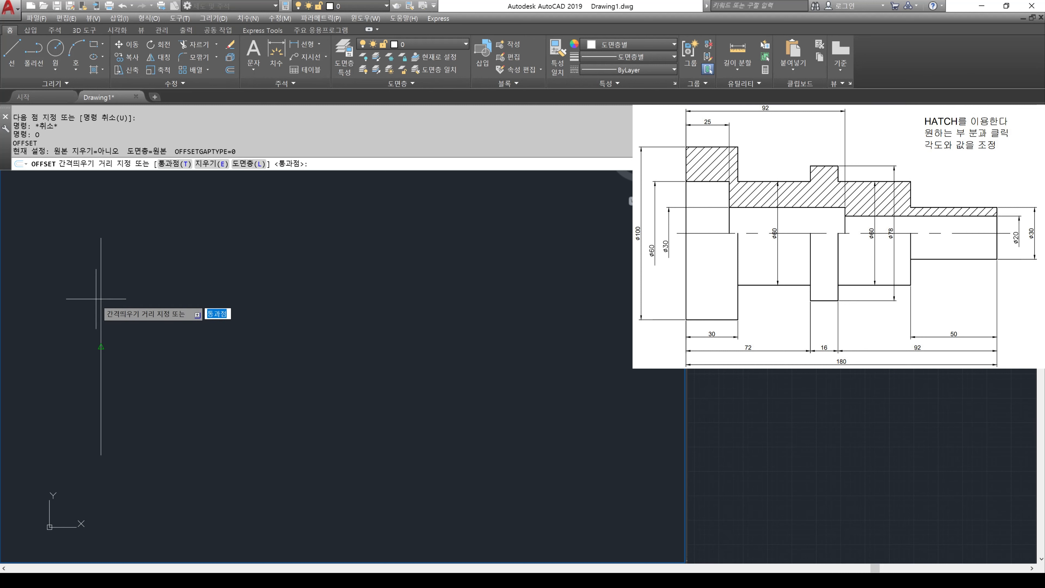
{"action": "type", "text": "3"}
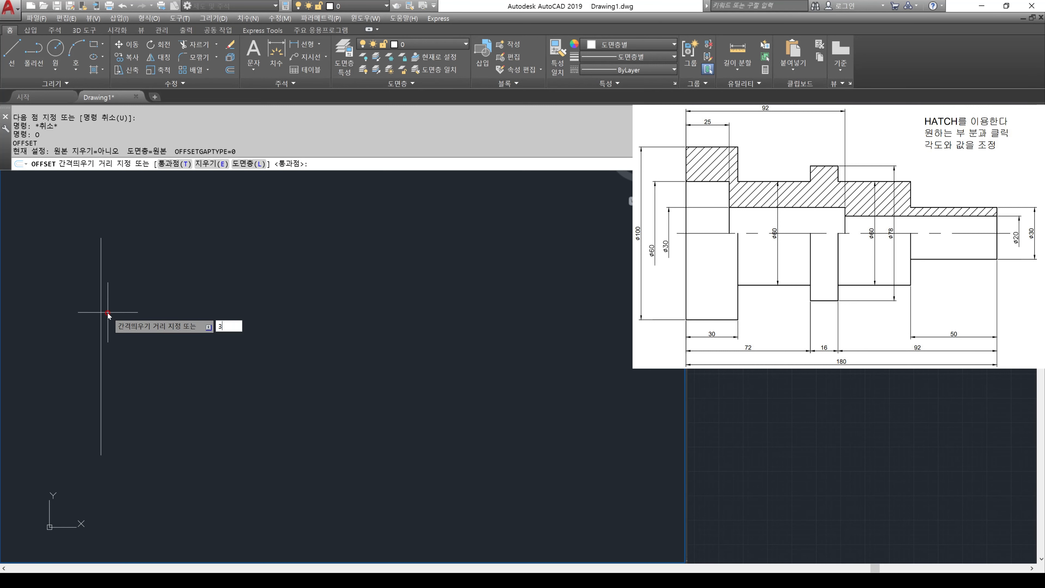
{"action": "type", "text": "0"}
{"action": "key", "text": "Return"}
{"action": "left_click", "coordinate": [100, 315]}
{"action": "left_click", "coordinate": [133, 320]}
{"action": "key", "text": "Return"}
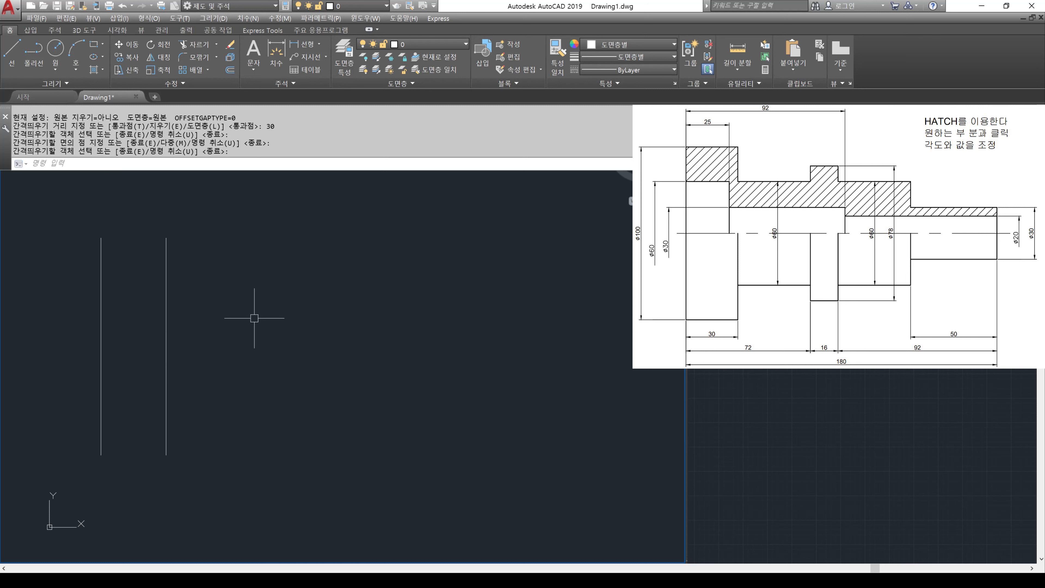
Step: Offset the leftmost vertical line 72 to the right to mark the collar's left side
{"action": "key", "text": "Return"}
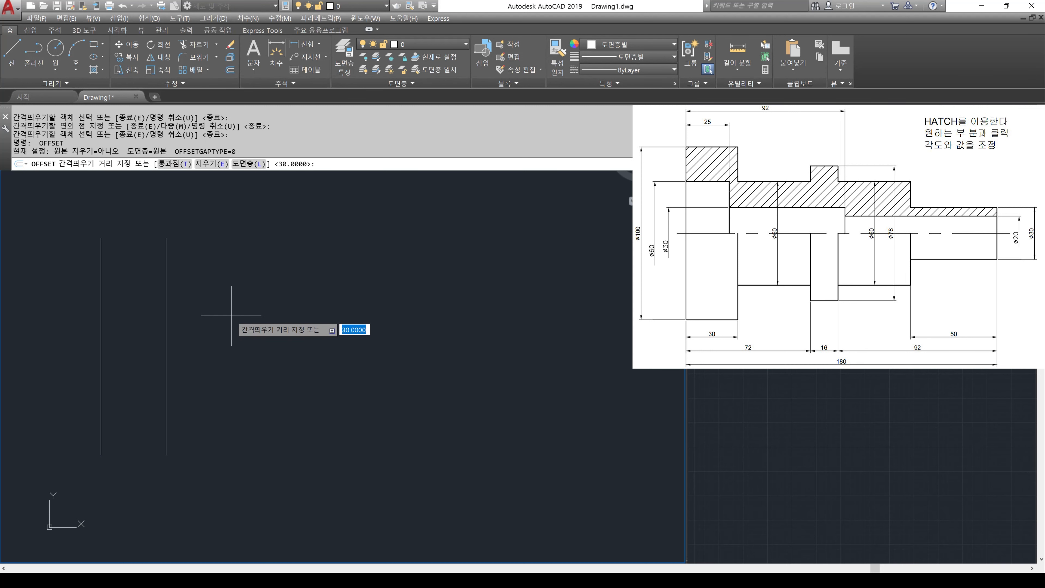
{"action": "type", "text": "72"}
{"action": "key", "text": "Return"}
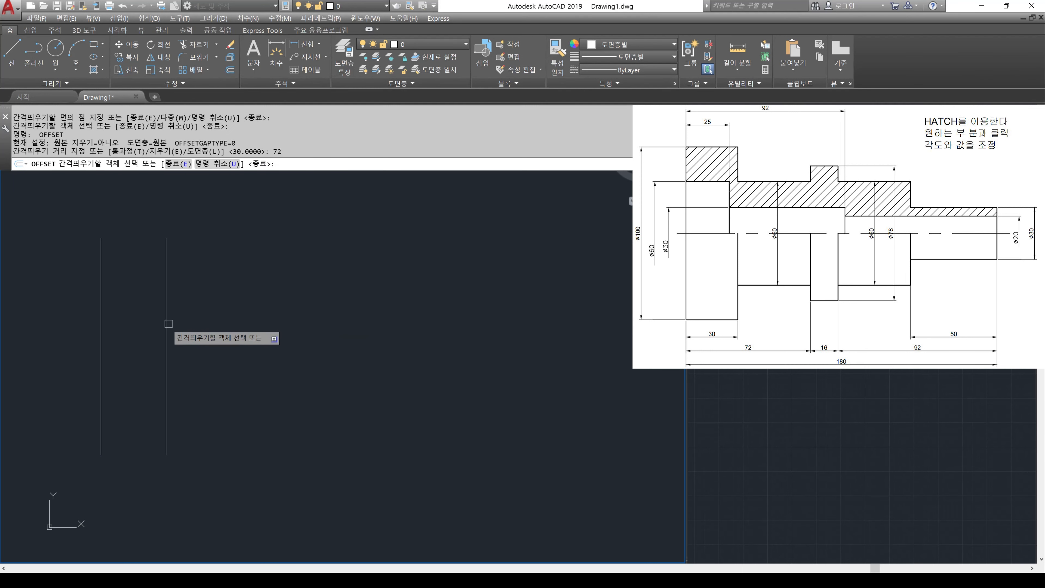
{"action": "left_click", "coordinate": [103, 334]}
{"action": "left_click", "coordinate": [307, 325]}
{"action": "scroll", "coordinate": [334, 323], "scroll_direction": "down", "scroll_amount": 2}
{"action": "middle_click_drag", "start_coordinate": [333, 321], "coordinate": [280, 320]}
{"action": "scroll", "coordinate": [281, 319], "scroll_direction": "up", "scroll_amount": 2}
{"action": "key", "text": "Return"}
Step: Offset the collar's left line 16 to the right for the collar's width
{"action": "key", "text": "Return"}
{"action": "type", "text": "16"}
{"action": "key", "text": "Return"}
{"action": "left_click", "coordinate": [206, 346]}
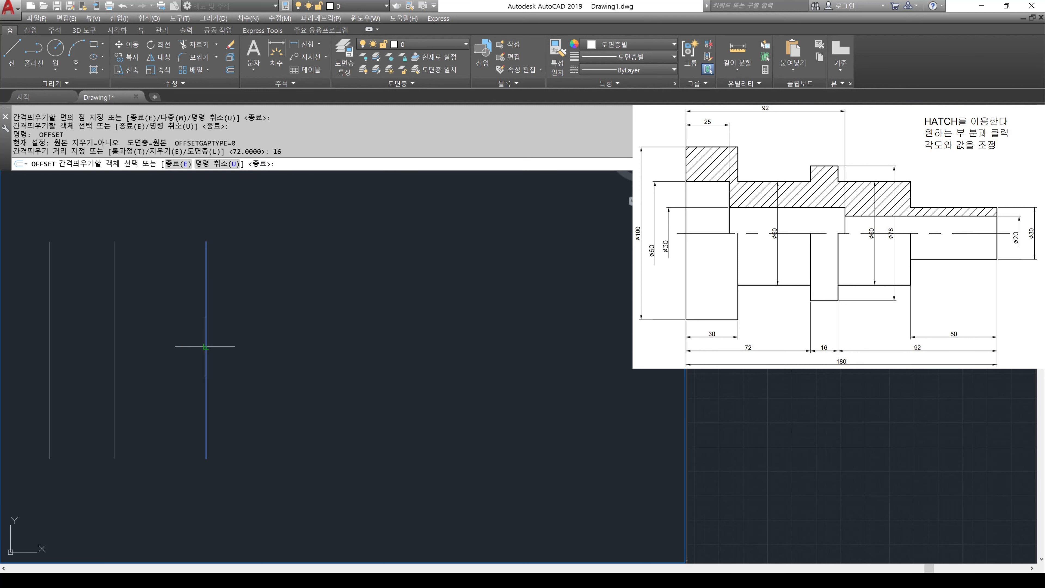
{"action": "left_click", "coordinate": [304, 333]}
{"action": "key", "text": "Return"}
Step: Offset the collar's right line 92 to the right to mark the shaft's right end
{"action": "key", "text": "Return"}
{"action": "type", "text": "9"}
{"action": "key", "text": "Return"}
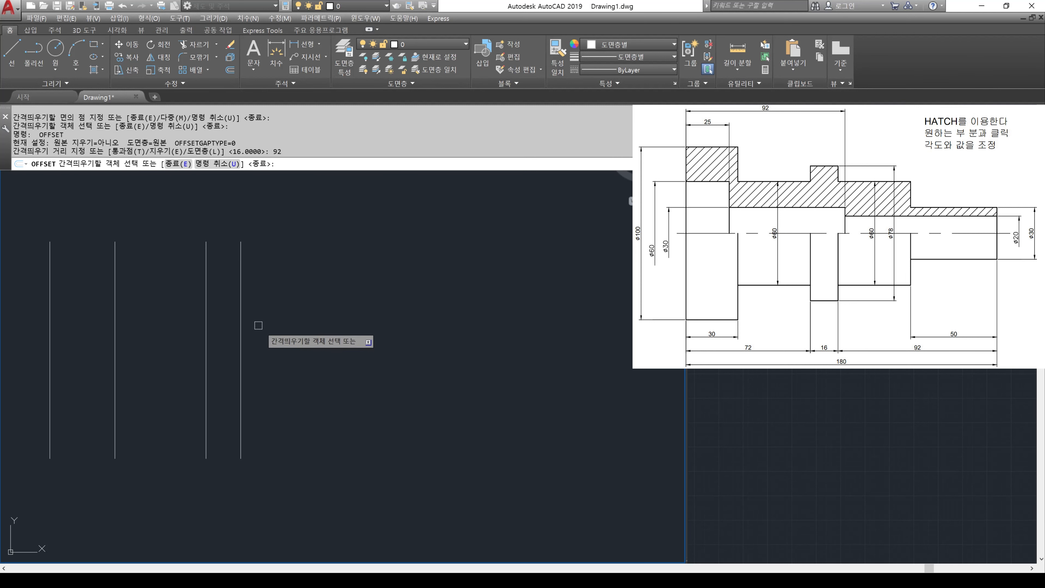
{"action": "left_click", "coordinate": [241, 325]}
{"action": "left_click", "coordinate": [427, 317]}
{"action": "key", "text": "Return"}
Step: Offset the shaft's right end line 50 to the left to mark the last diameter step
{"action": "key", "text": "Return"}
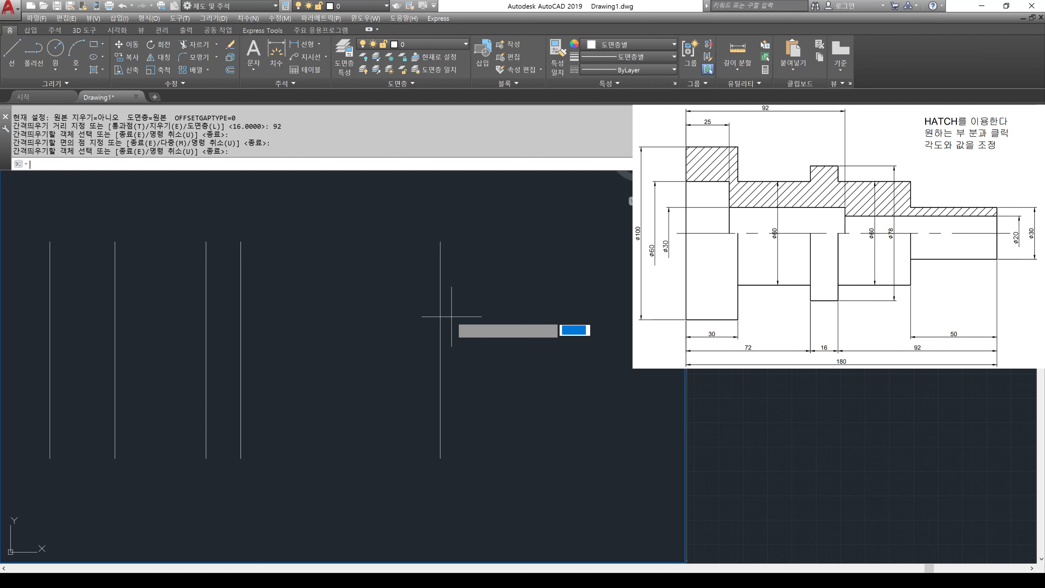
{"action": "type", "text": "50"}
{"action": "key", "text": "Return"}
{"action": "left_click", "coordinate": [441, 317]}
{"action": "left_click", "coordinate": [371, 312]}
{"action": "key", "text": "Return"}
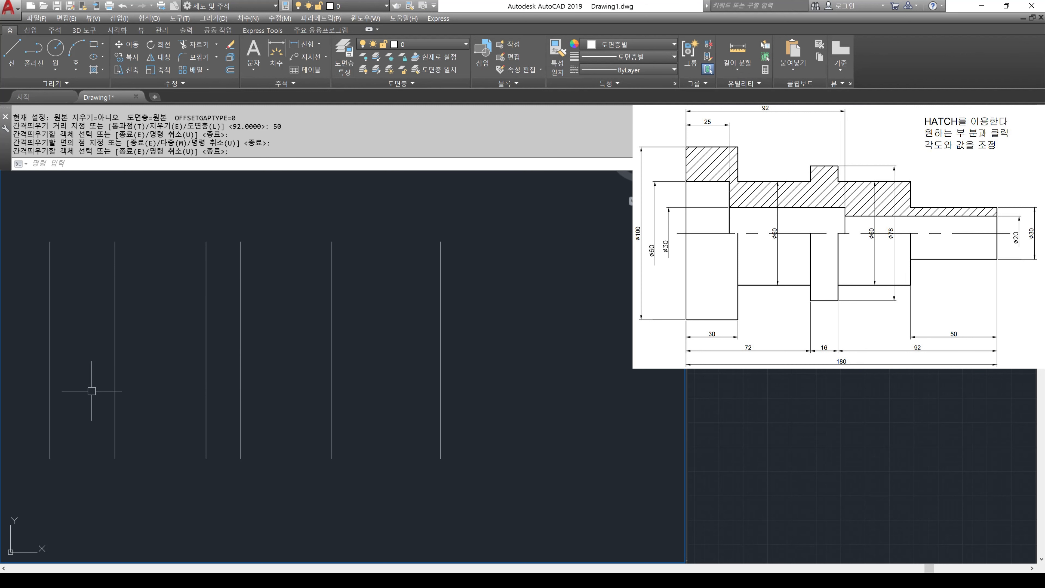
Step: Draw a horizontal centre line from the leftmost vertical line's midpoint to a little beyond the shaft's right end
{"action": "middle_click_drag", "start_coordinate": [401, 315], "coordinate": [406, 309]}
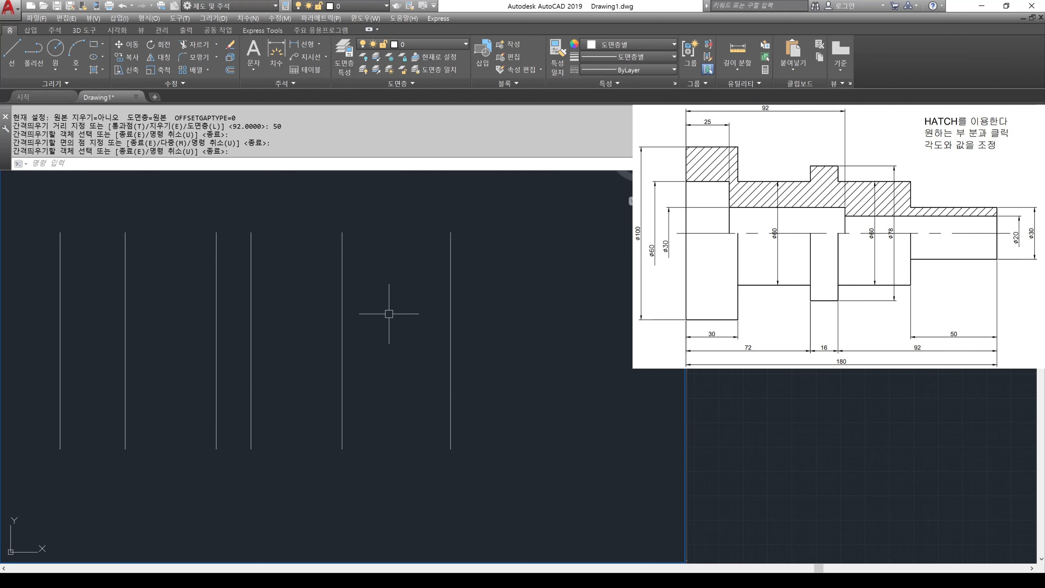
{"action": "type", "text": "L"}
{"action": "key", "text": "Return"}
{"action": "left_click", "coordinate": [61, 340]}
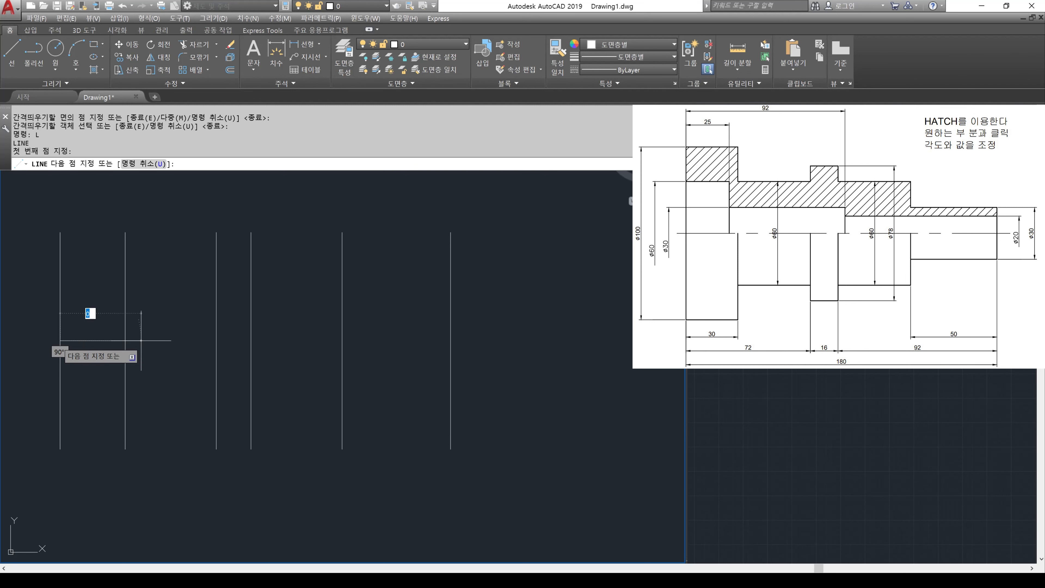
{"action": "left_click", "coordinate": [481, 340]}
{"action": "key", "text": "Return"}
Step: Use CHANGE to extend the centre line's left end a little beyond the leftmost vertical line
{"action": "type", "text": "chh"}
{"action": "key", "text": "Return"}
{"action": "left_click", "coordinate": [82, 341]}
{"action": "key", "text": "Return"}
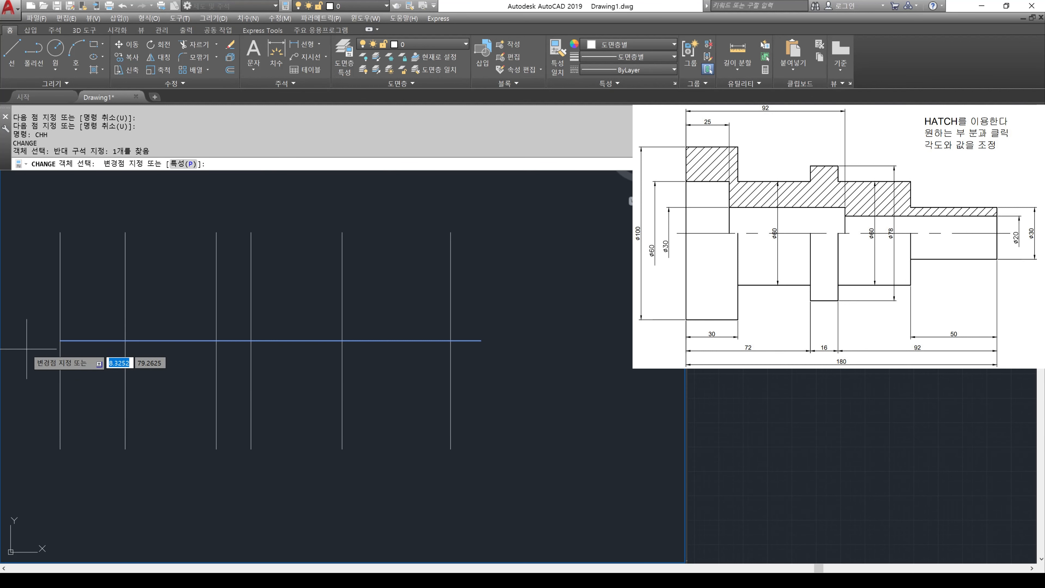
{"action": "left_click", "coordinate": [27, 349]}
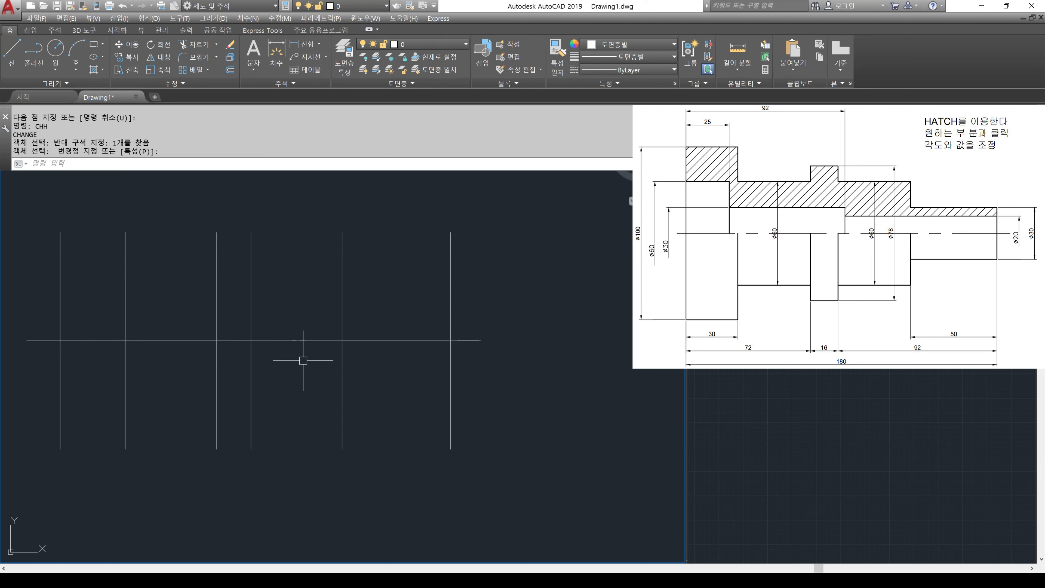
Step: Scale the shaft's right end line about its centre-line intersection by reference, from length 100 to 30
{"action": "type", "text": "sc"}
{"action": "key", "text": "Return"}
{"action": "left_click", "coordinate": [449, 314]}
{"action": "key", "text": "Return"}
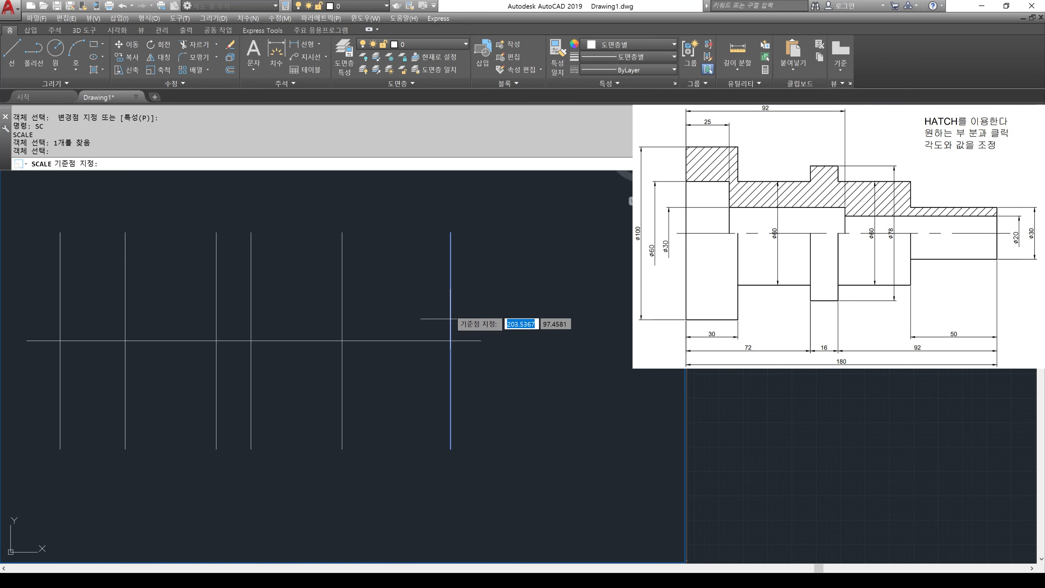
{"action": "left_click", "coordinate": [451, 340]}
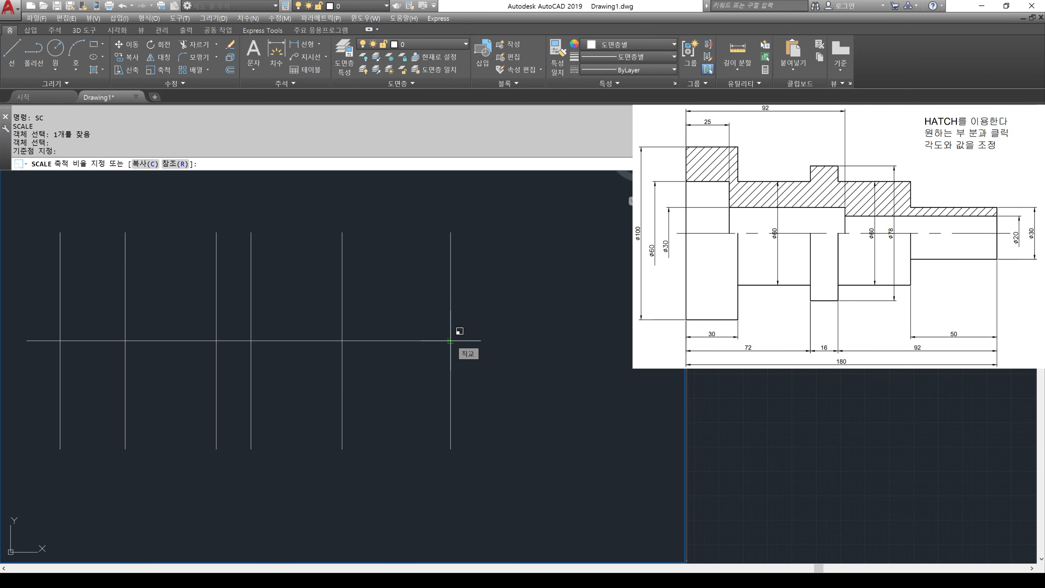
{"action": "type", "text": "r"}
{"action": "key", "text": "Return"}
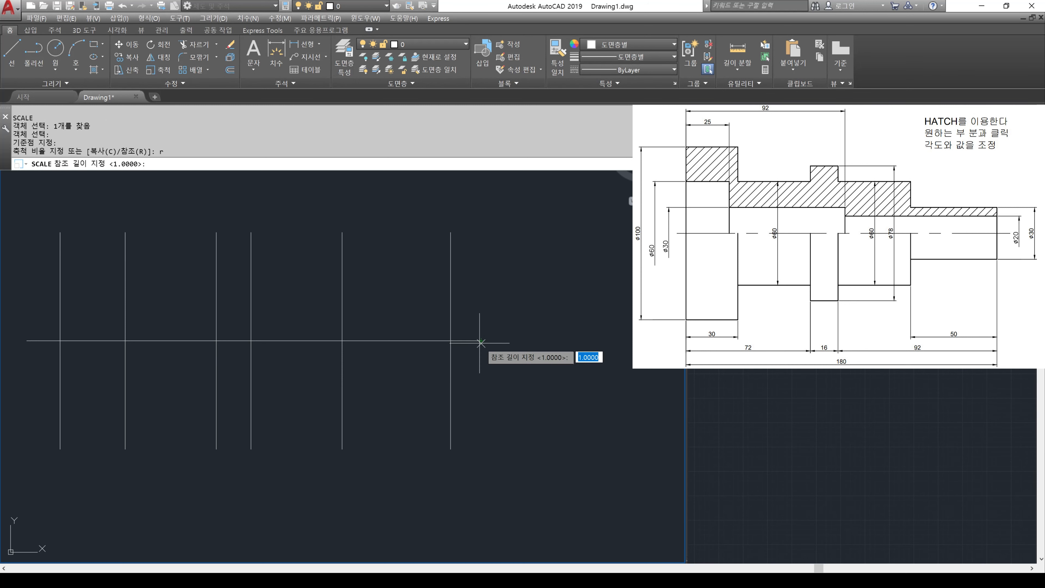
{"action": "type", "text": "100"}
{"action": "key", "text": "Return"}
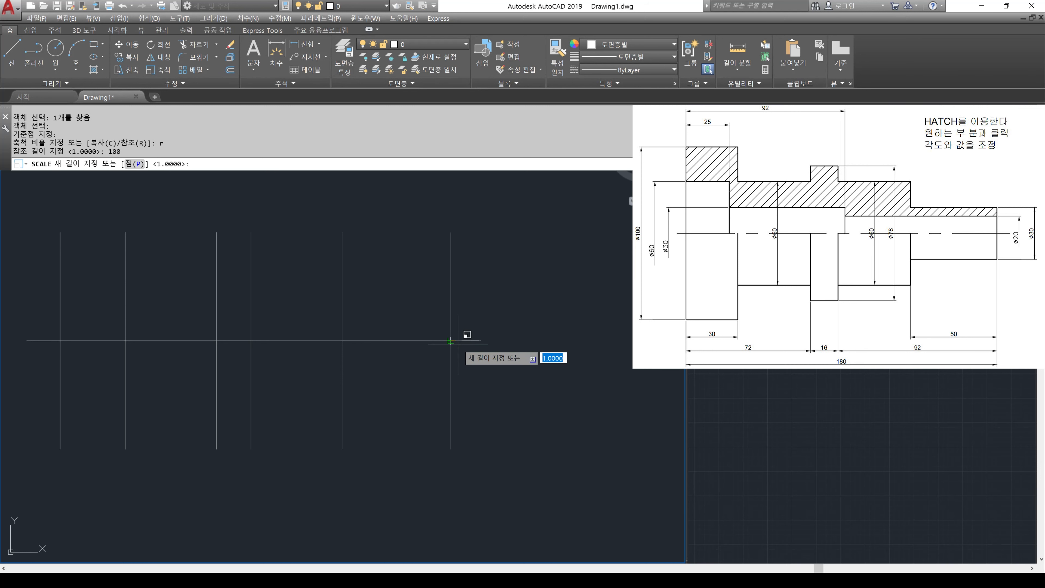
{"action": "type", "text": "30"}
{"action": "key", "text": "Return"}
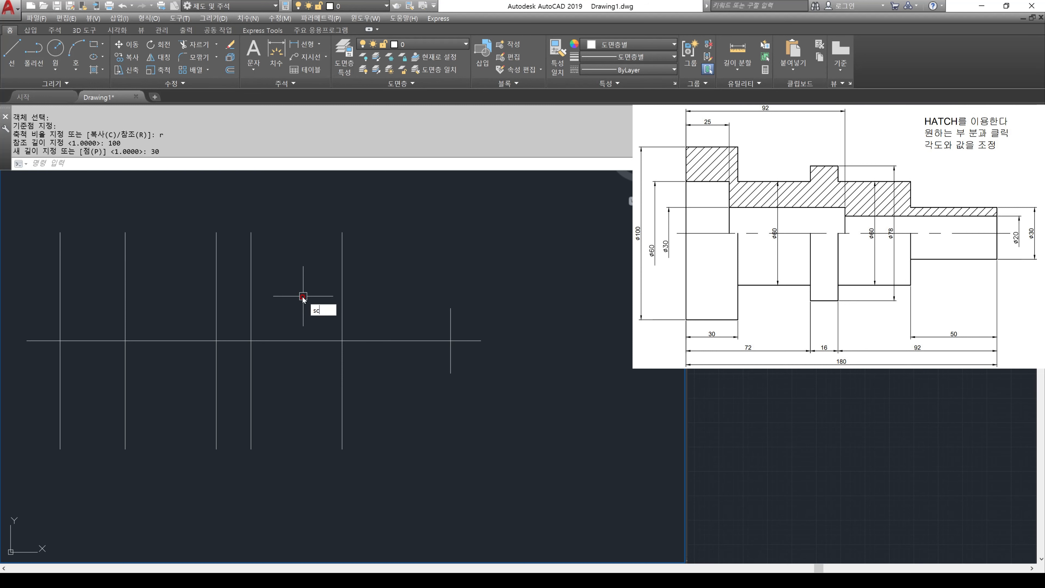
Step: Scale the last diameter step's vertical line about its centre-line intersection by reference, from length 100 to 60
{"action": "type", "text": "sc"}
{"action": "key", "text": "Return"}
{"action": "left_click", "coordinate": [340, 325]}
{"action": "key", "text": "Return"}
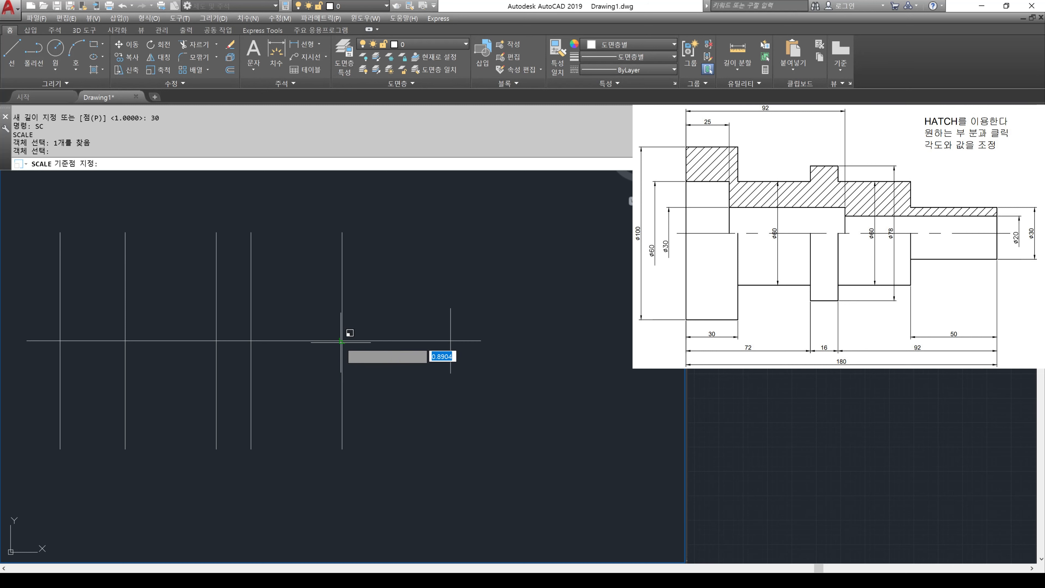
{"action": "left_click", "coordinate": [341, 341]}
{"action": "key", "text": "Return"}
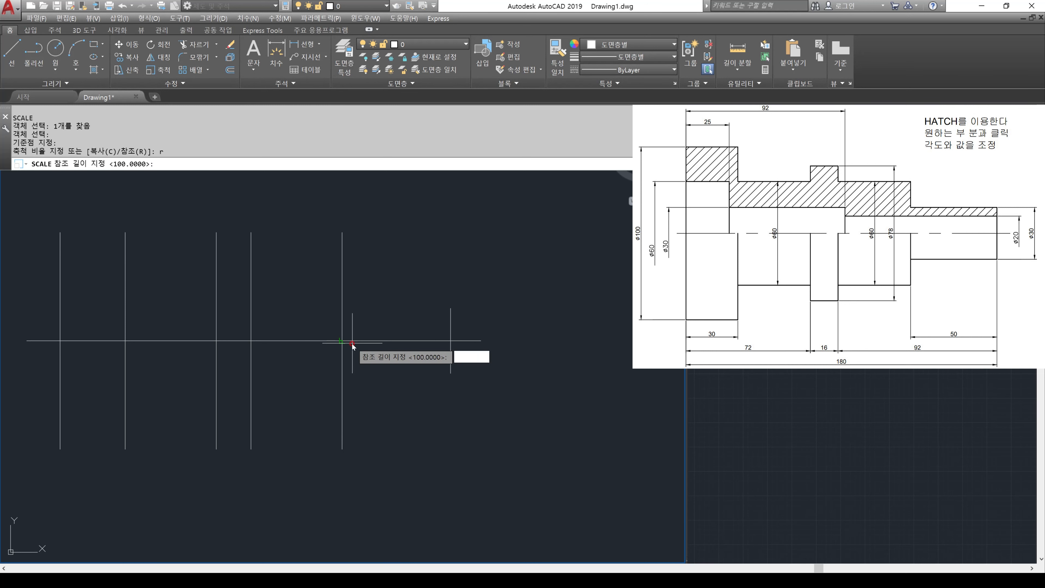
{"action": "key", "text": "Return"}
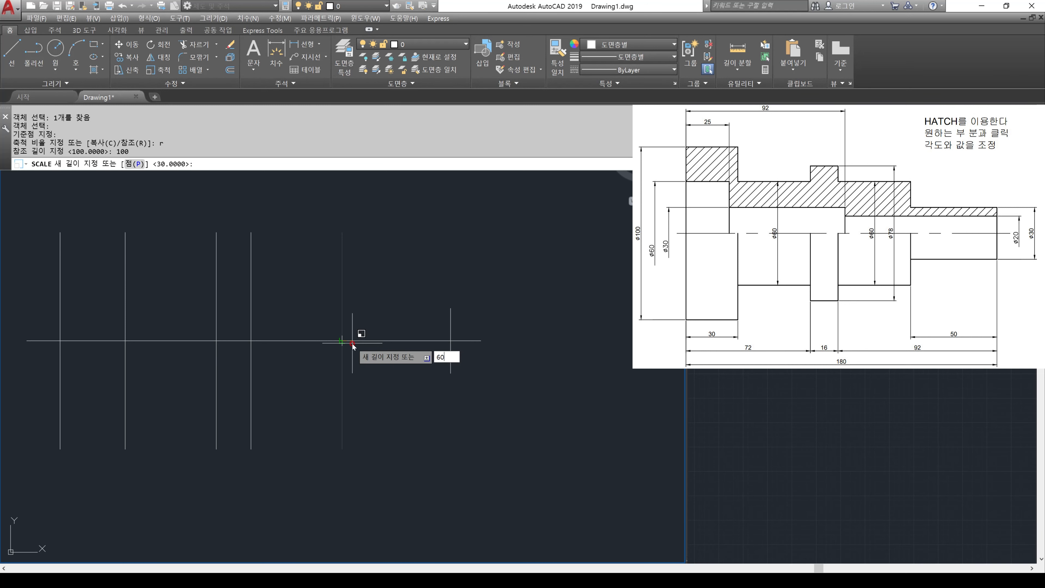
{"action": "key", "text": "Return"}
Step: Scale the collar's right line about its centre-line intersection by reference, from length 100 to 78
{"action": "key", "text": "Return"}
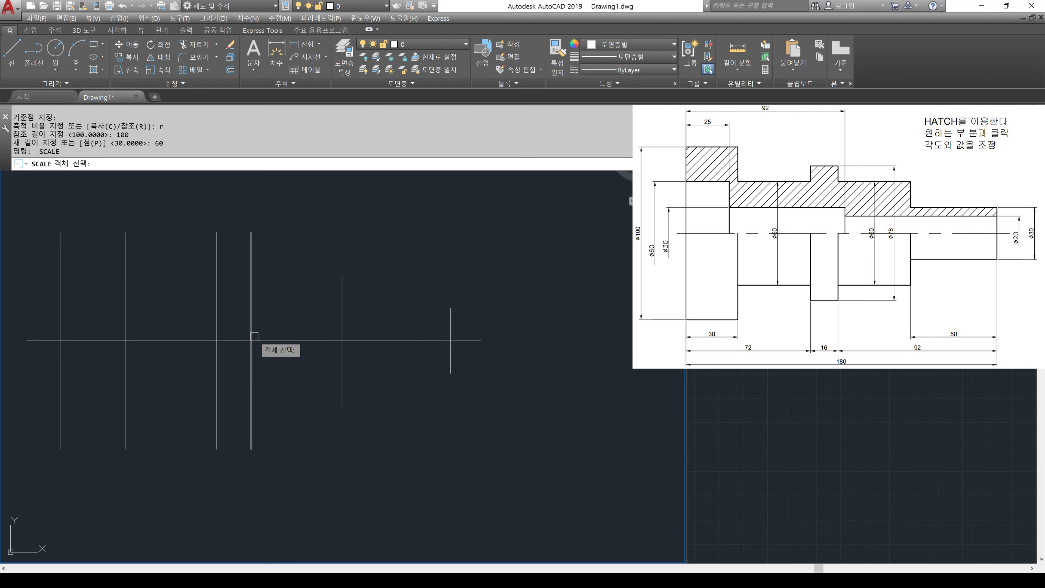
{"action": "left_click", "coordinate": [252, 336]}
{"action": "key", "text": "Return"}
{"action": "left_click", "coordinate": [250, 340]}
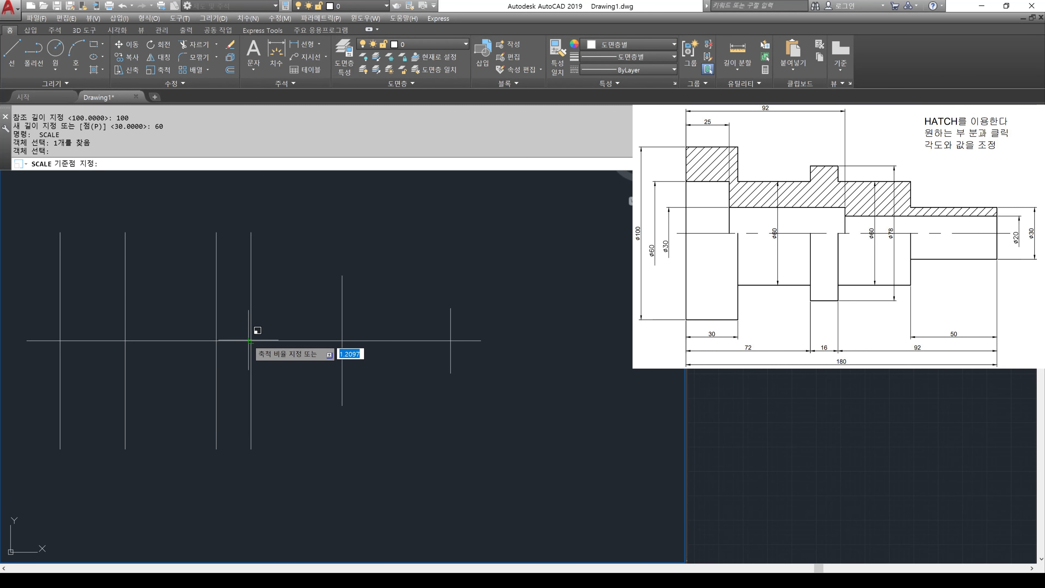
{"action": "type", "text": "r"}
{"action": "key", "text": "Return"}
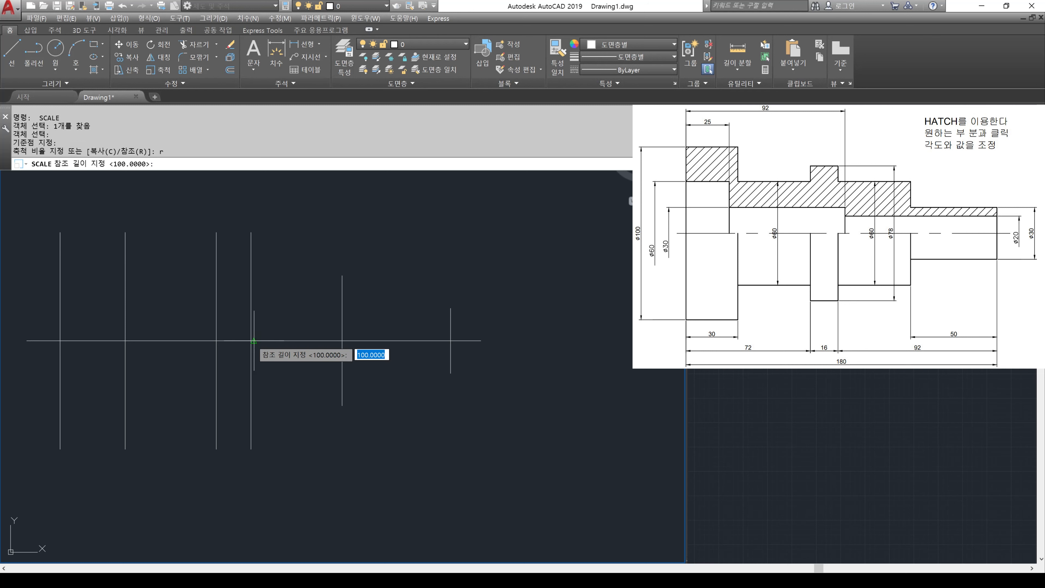
{"action": "type", "text": "100"}
{"action": "key", "text": "Return"}
{"action": "type", "text": "78"}
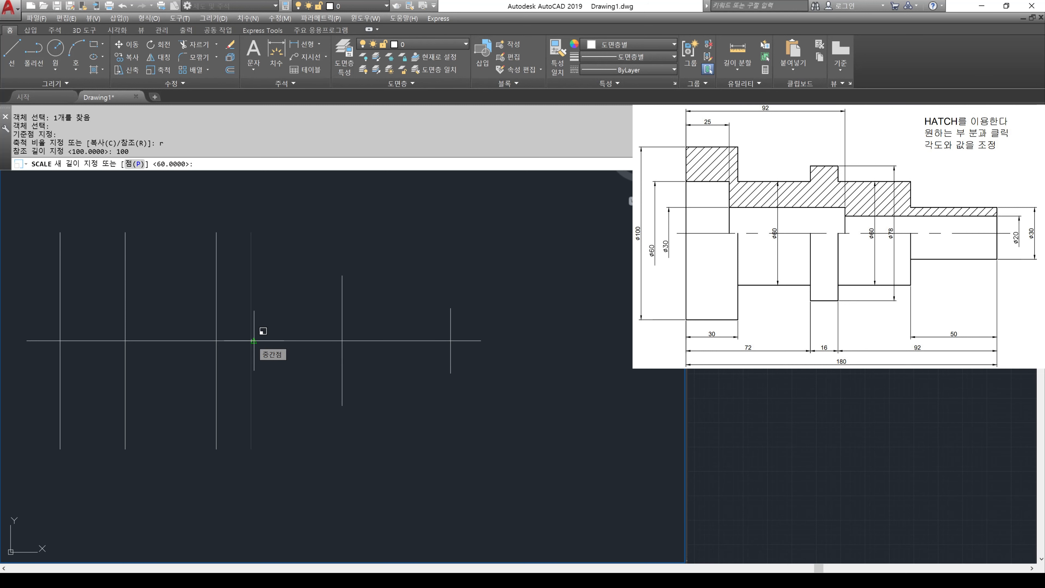
{"action": "key", "text": "Return"}
Step: Scale the collar's left line about its centre-line intersection by reference, from length 100 to 78
{"action": "key", "text": "Return"}
{"action": "left_click", "coordinate": [216, 319]}
{"action": "key", "text": "Return"}
{"action": "left_click", "coordinate": [216, 341]}
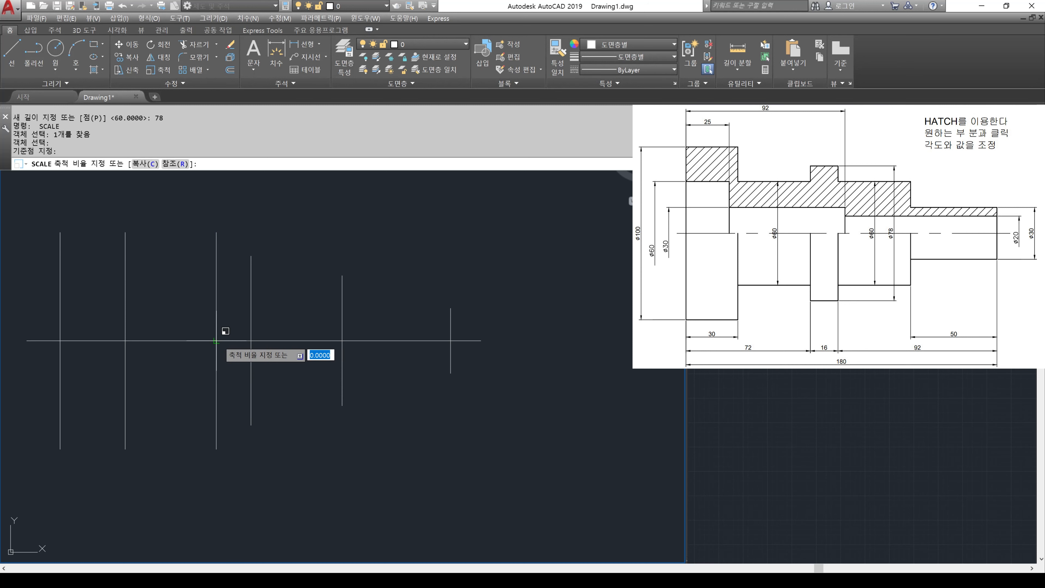
{"action": "type", "text": "r"}
{"action": "key", "text": "Return"}
{"action": "type", "text": "100"}
{"action": "key", "text": "Return"}
{"action": "type", "text": "7"}
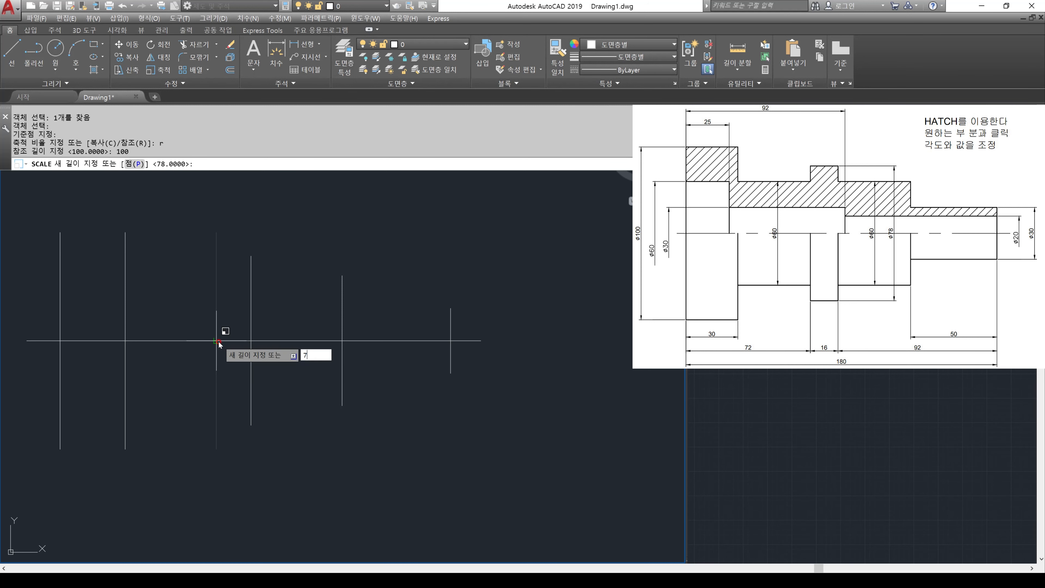
{"action": "type", "text": "8"}
{"action": "key", "text": "Return"}
Step: Draw the horizontal upper edges of the shaft's right end section and of the section between it and the collar
{"action": "type", "text": "l"}
{"action": "key", "text": "Return"}
{"action": "left_click", "coordinate": [451, 309]}
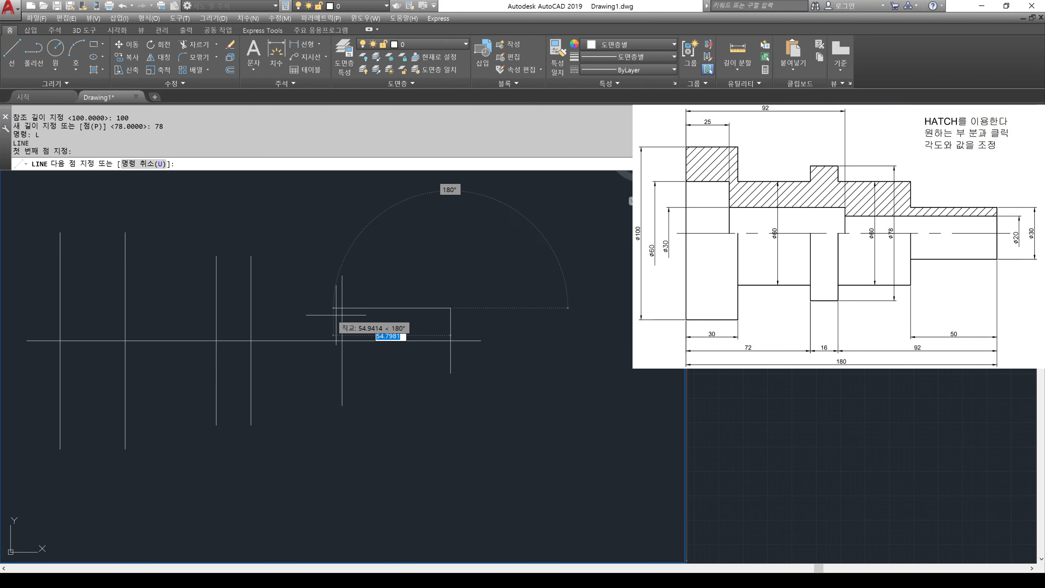
{"action": "left_click", "coordinate": [342, 308]}
{"action": "key", "text": "Return"}
{"action": "key", "text": "Return"}
{"action": "left_click", "coordinate": [342, 275]}
{"action": "left_click", "coordinate": [251, 276]}
{"action": "key", "text": "Return"}
Step: Draw the horizontal upper edges of the collar and of the large left flange by joining their vertical lines' top endpoints
{"action": "key", "text": "Return"}
{"action": "left_click", "coordinate": [250, 256]}
{"action": "left_click", "coordinate": [216, 257]}
{"action": "key", "text": "Return"}
{"action": "key", "text": "Return"}
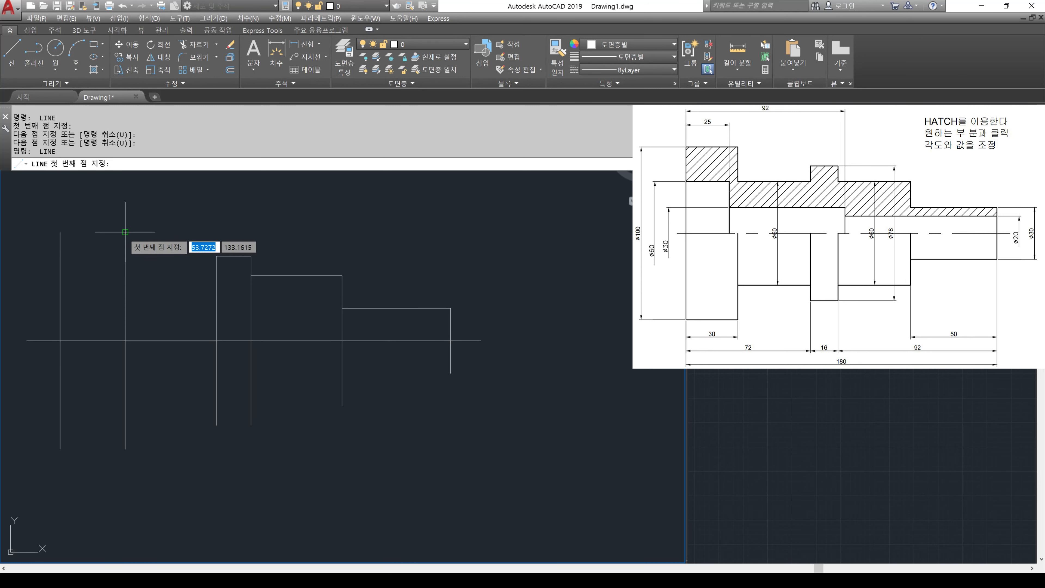
{"action": "left_click", "coordinate": [126, 232]}
{"action": "left_click", "coordinate": [61, 232]}
{"action": "key", "text": "Return"}
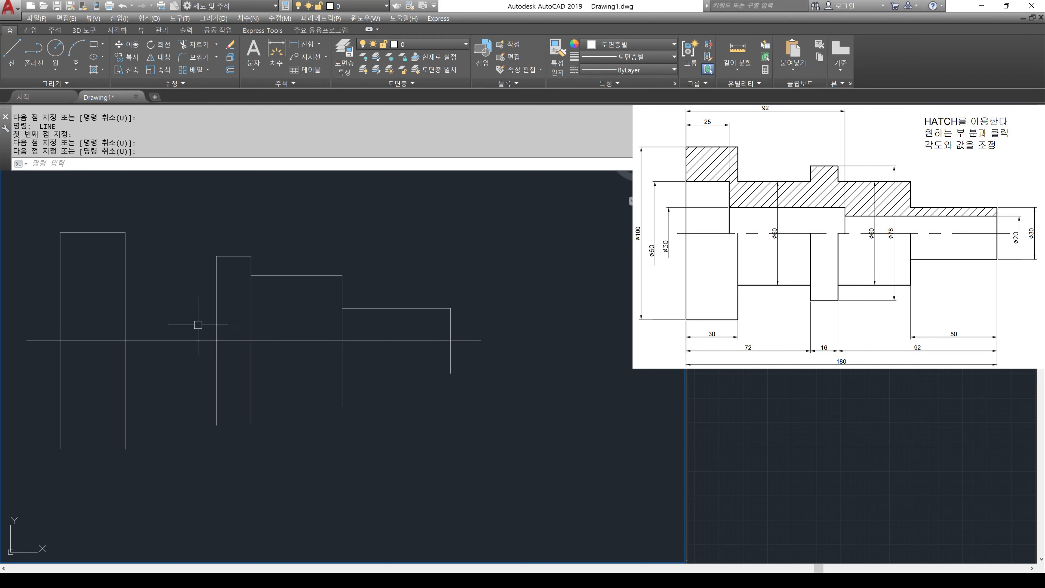
{"action": "key", "text": "Return"}
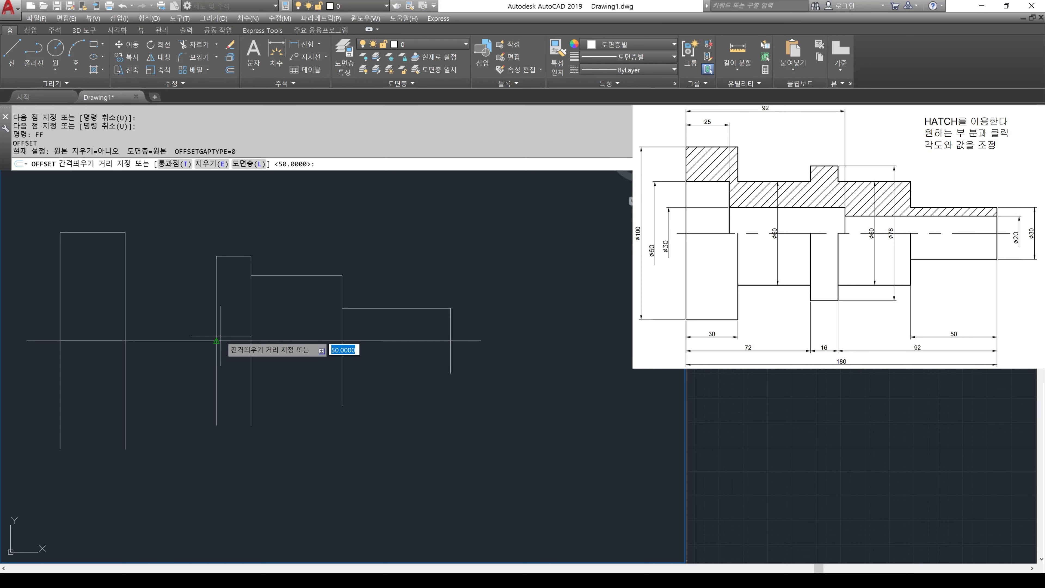
{"action": "type", "text": "30"}
{"action": "key", "text": "Return"}
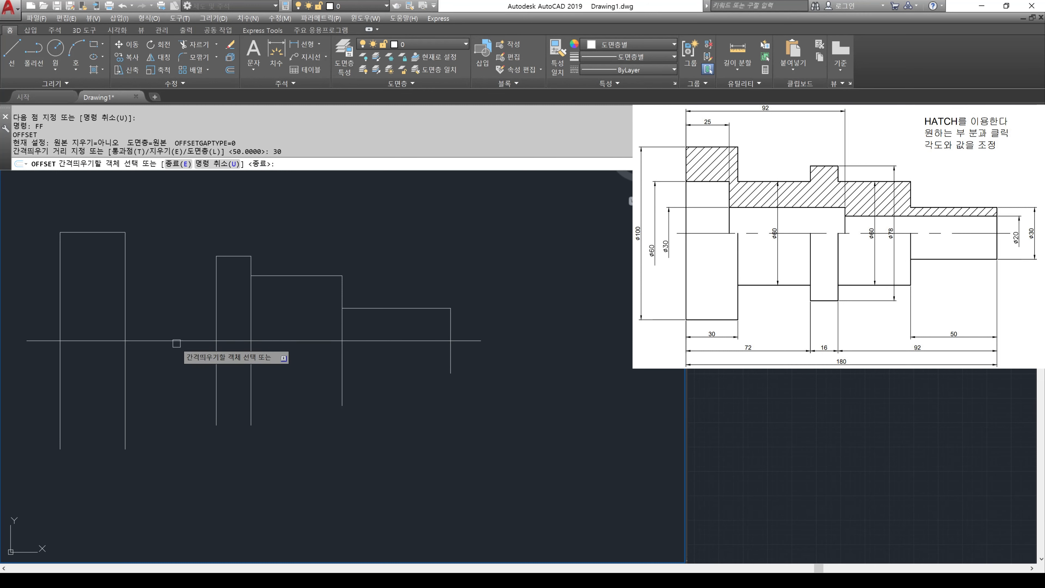
{"action": "left_click", "coordinate": [173, 301]}
{"action": "key", "text": "Return"}
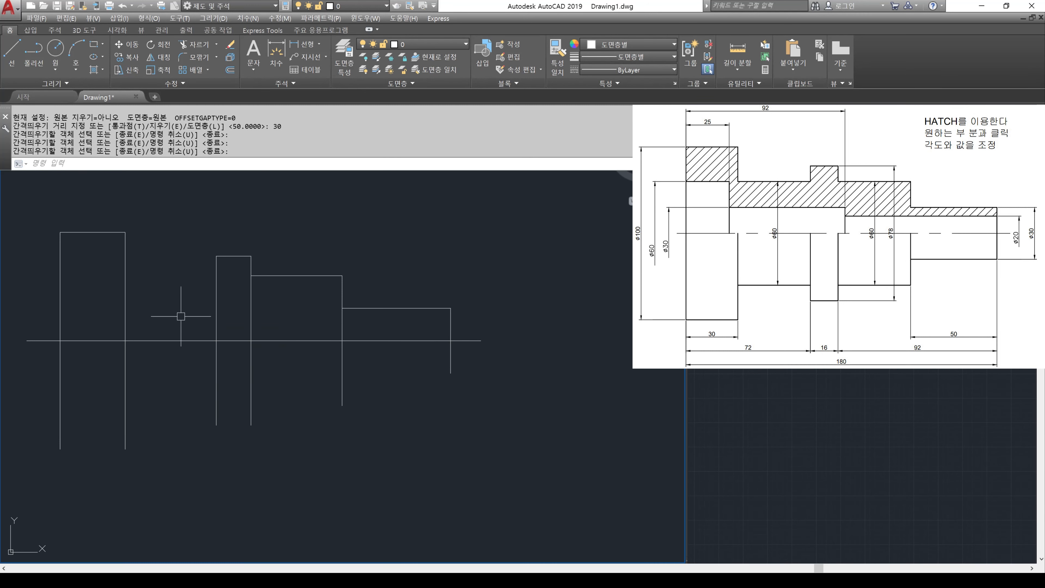
Step: Offset the centre line 30 upward to mark the upper edge between the left flange and the collar
{"action": "type", "text": "o"}
{"action": "key", "text": "Return"}
{"action": "type", "text": "30"}
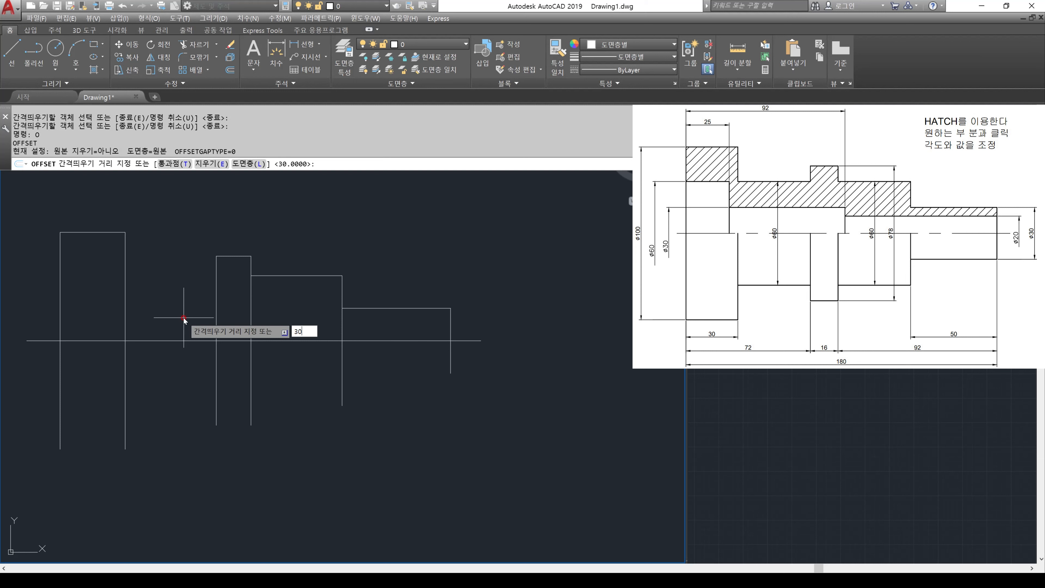
{"action": "key", "text": "Return"}
{"action": "left_click", "coordinate": [174, 339]}
{"action": "left_click", "coordinate": [169, 316]}
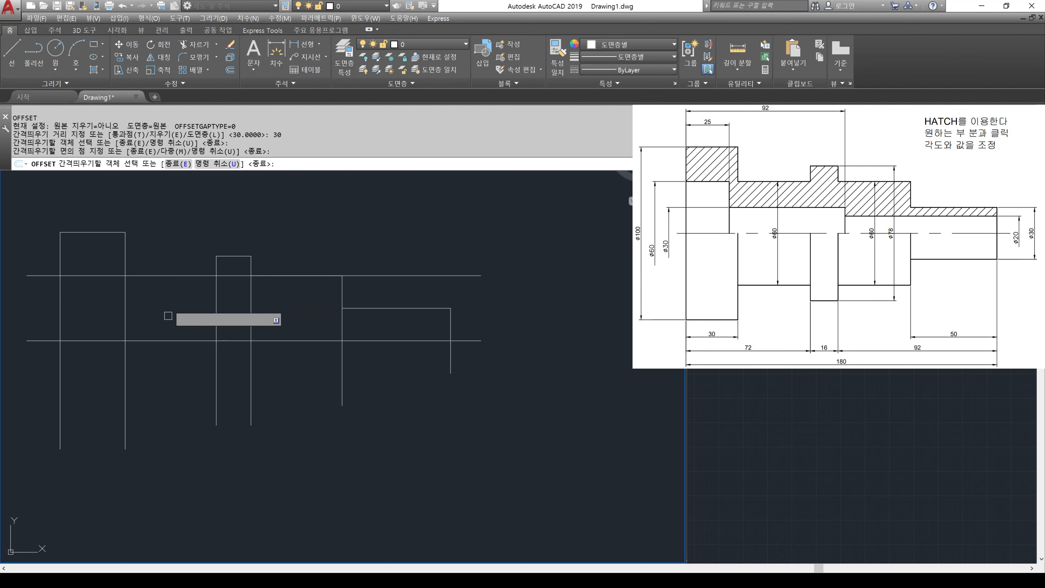
{"action": "key", "text": "Return"}
Step: Trim the offset line to the flange's right line and the collar's left line, keeping only the part between them
{"action": "type", "text": "TR"}
{"action": "key", "text": "Return"}
{"action": "left_click", "coordinate": [231, 293]}
{"action": "left_click", "coordinate": [110, 291]}
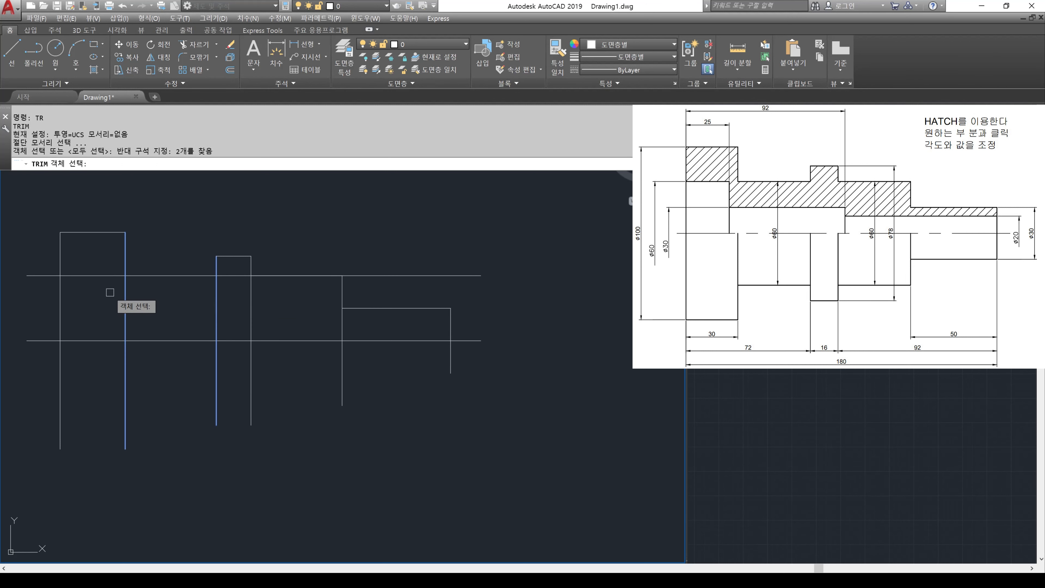
{"action": "key", "text": "Return"}
{"action": "left_click", "coordinate": [98, 269]}
{"action": "left_click", "coordinate": [89, 281]}
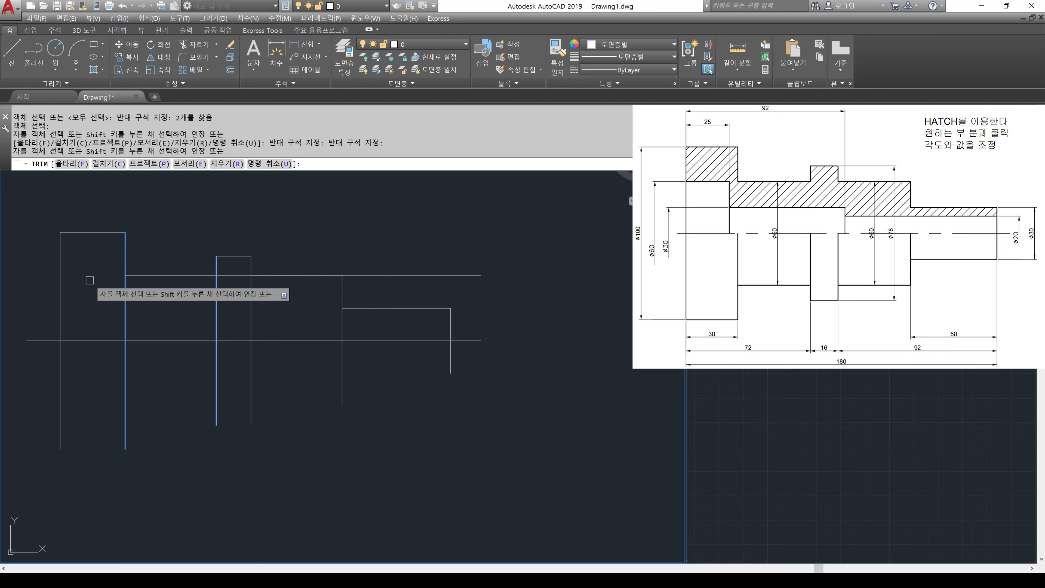
{"action": "left_click", "coordinate": [234, 277]}
{"action": "key", "text": "Return"}
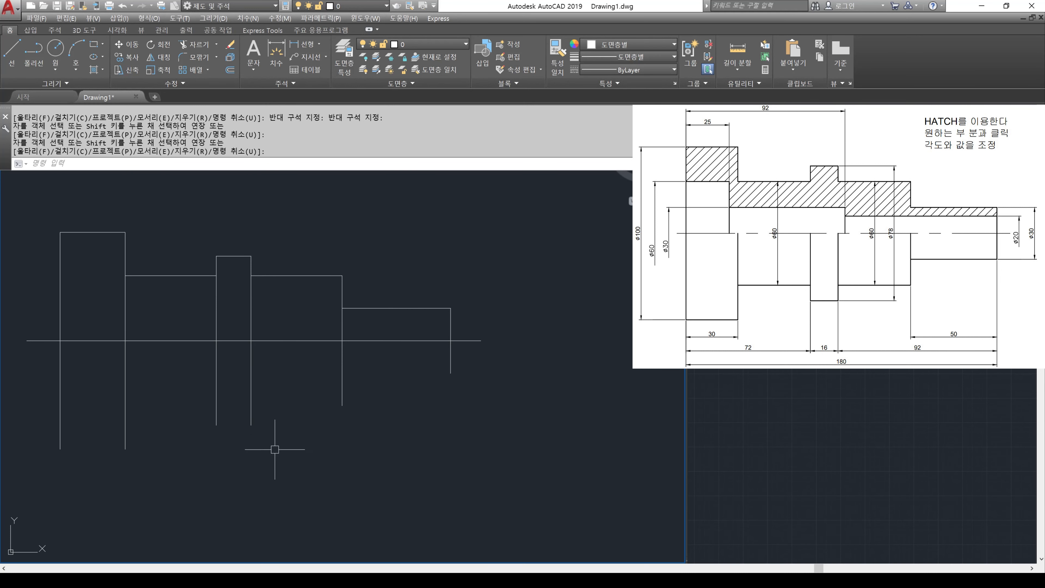
Step: Mirror the five horizontal upper edges about the centre line and keep the originals
{"action": "type", "text": "mi"}
{"action": "key", "text": "Return"}
{"action": "left_click", "coordinate": [33, 211]}
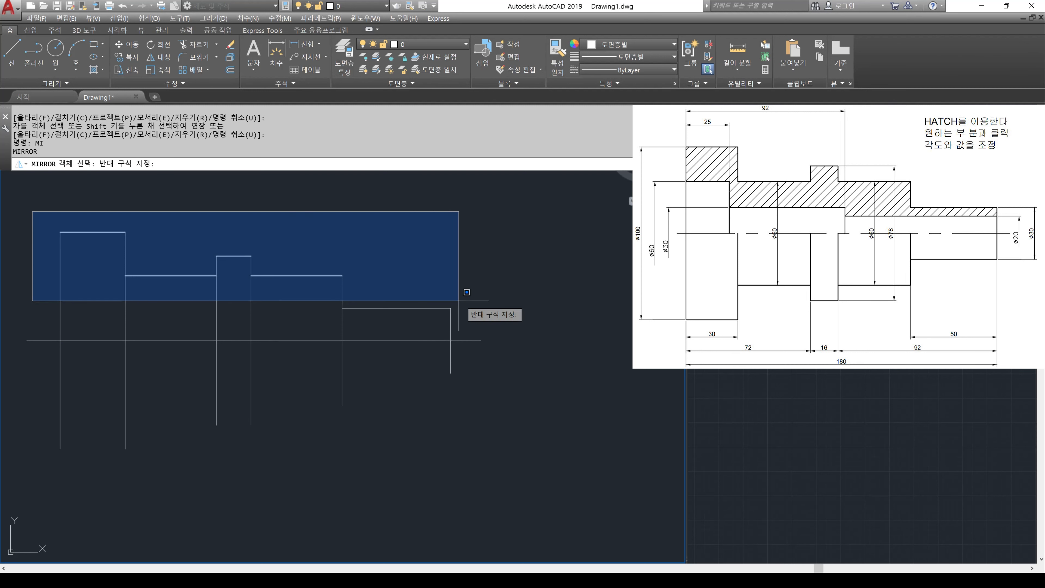
{"action": "left_click", "coordinate": [544, 340]}
{"action": "key", "text": "Return"}
{"action": "left_click", "coordinate": [481, 340]}
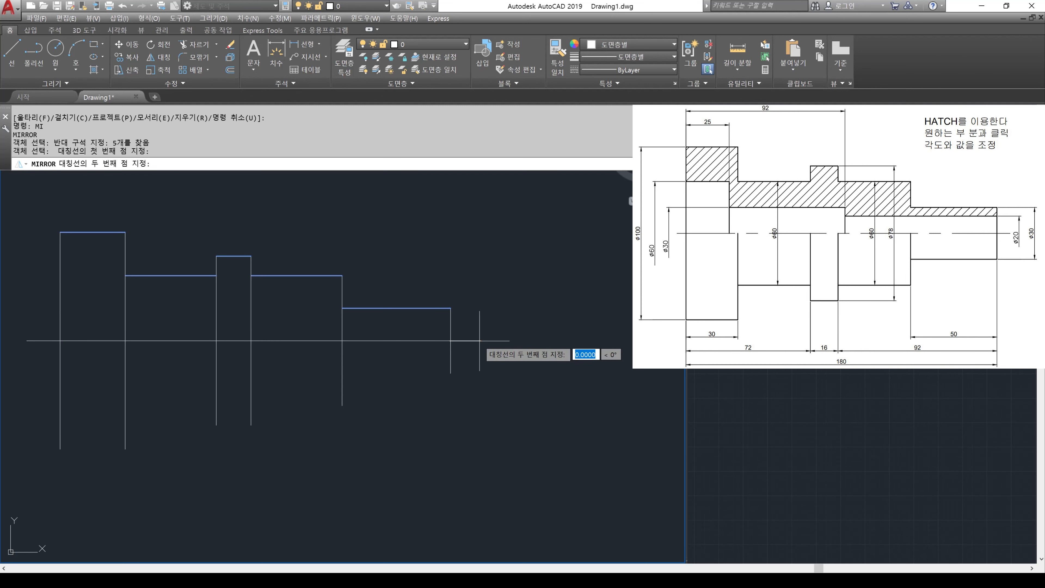
{"action": "left_click", "coordinate": [541, 346]}
{"action": "key", "text": "Return"}
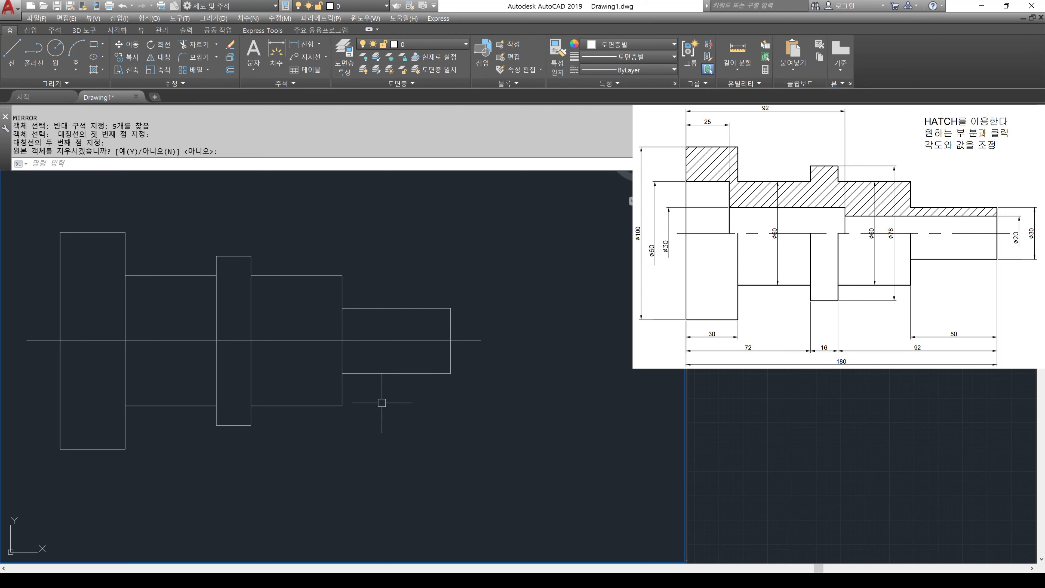
Step: Trim away the inner vertical lines of the flange, collar and last step between the centre line and the upper outline
{"action": "key", "text": "Return"}
{"action": "key", "text": "Return"}
{"action": "left_click", "coordinate": [375, 318]}
{"action": "left_click", "coordinate": [120, 318]}
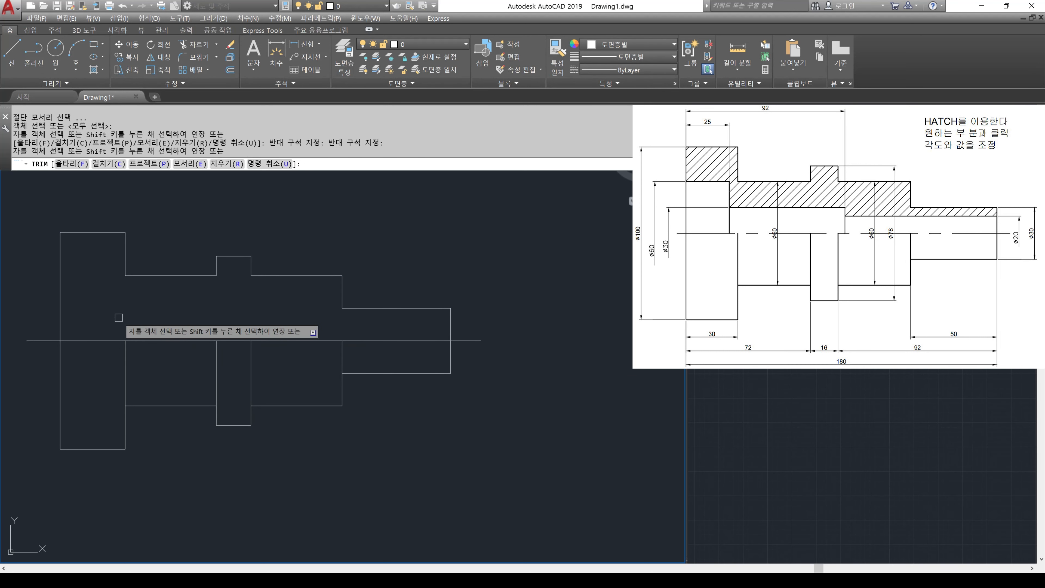
{"action": "key", "text": "Return"}
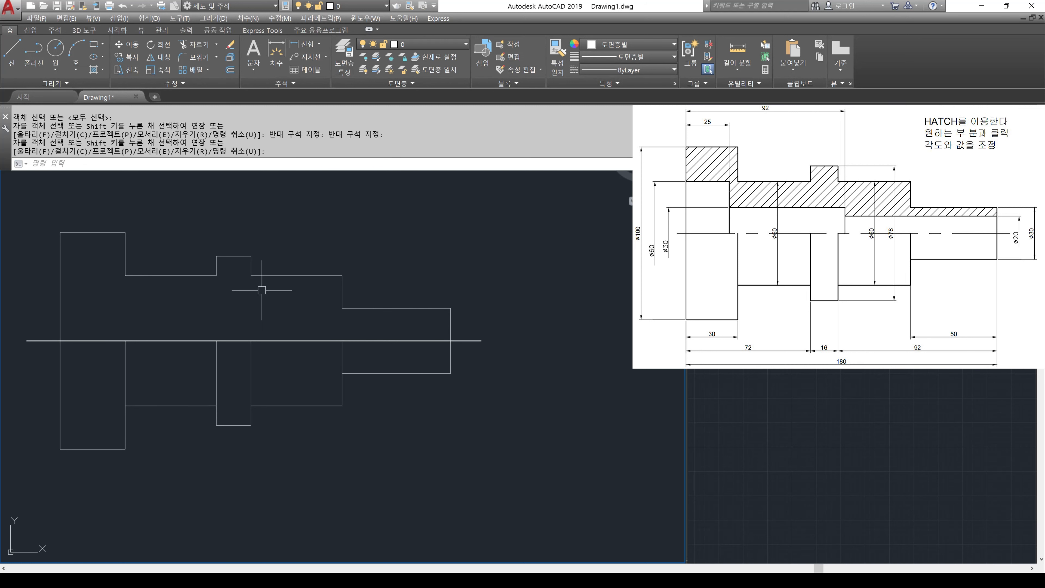
{"action": "middle_click_drag", "start_coordinate": [304, 316], "coordinate": [327, 313]}
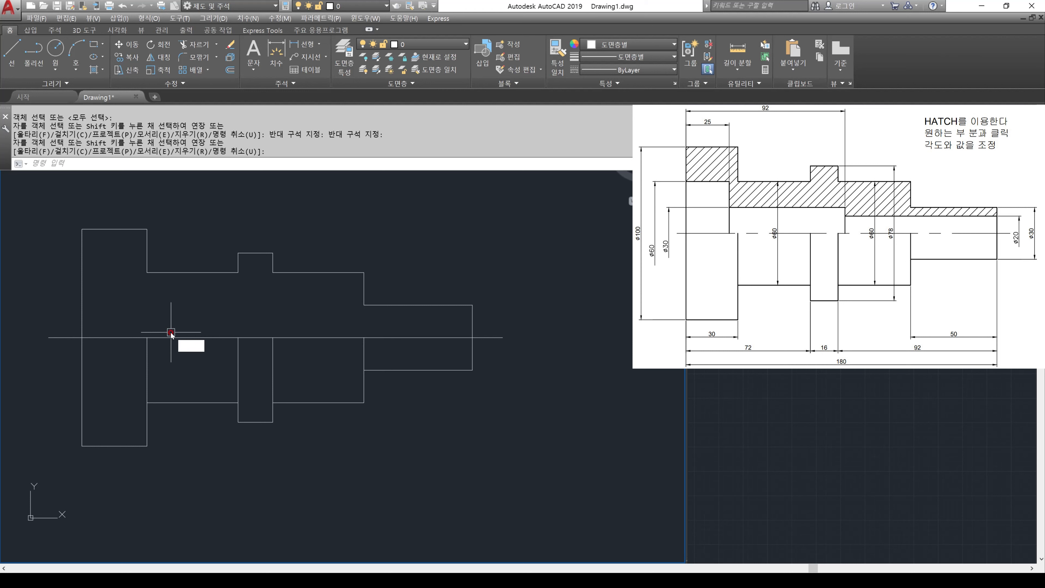
Step: Offset the flange's left vertical line 25 to the right to mark the end of the large bore
{"action": "type", "text": "o"}
{"action": "key", "text": "Return"}
{"action": "type", "text": "25"}
{"action": "key", "text": "Return"}
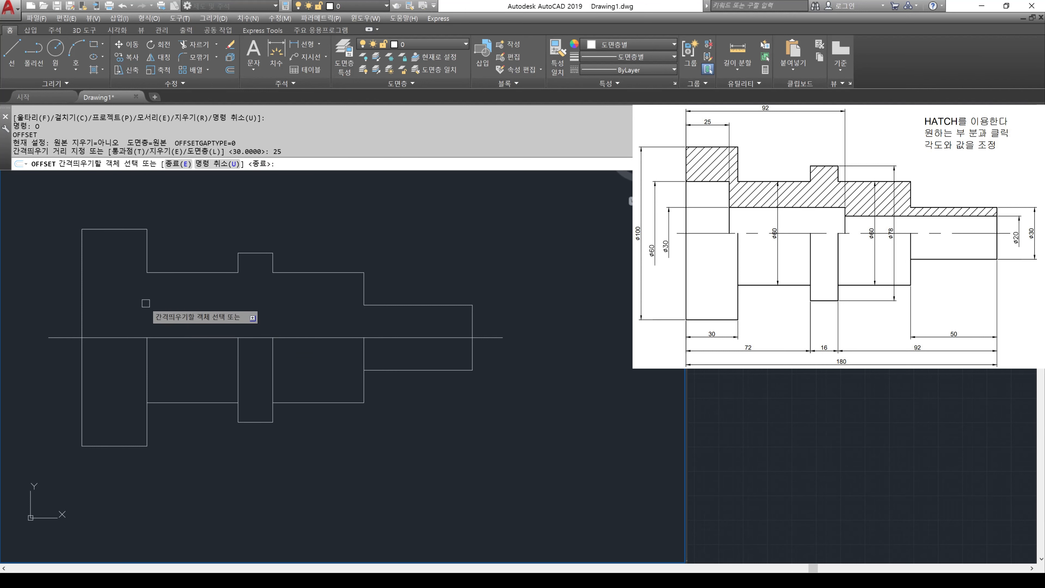
{"action": "left_click", "coordinate": [82, 290]}
{"action": "left_click", "coordinate": [128, 291]}
{"action": "key", "text": "Return"}
Step: Offset the flange's left vertical line 92 to the right to mark the bore step beyond the collar
{"action": "key", "text": "Return"}
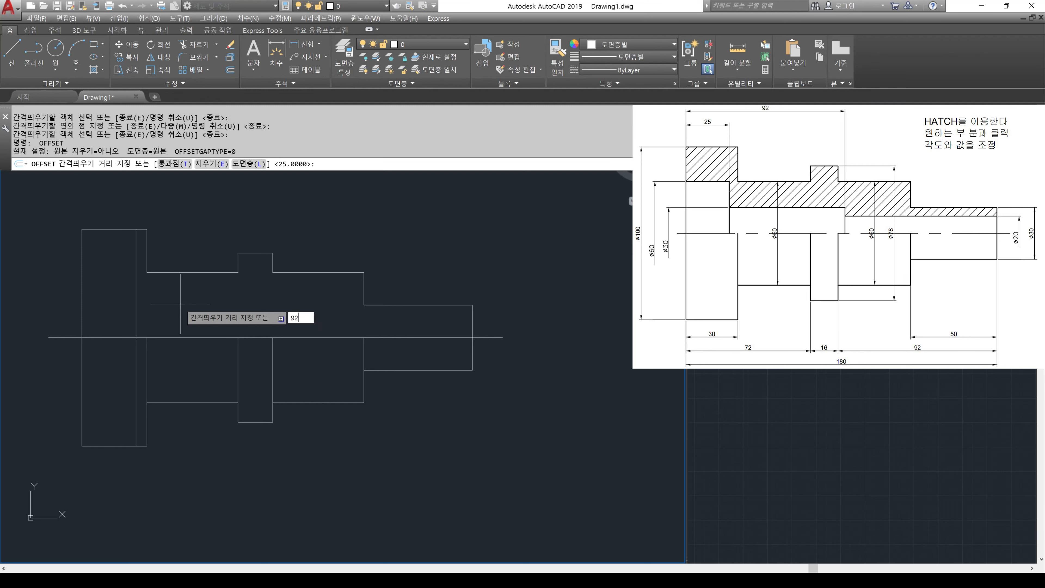
{"action": "key", "text": "Return"}
{"action": "left_click", "coordinate": [82, 313]}
{"action": "left_click", "coordinate": [103, 314]}
{"action": "key", "text": "Return"}
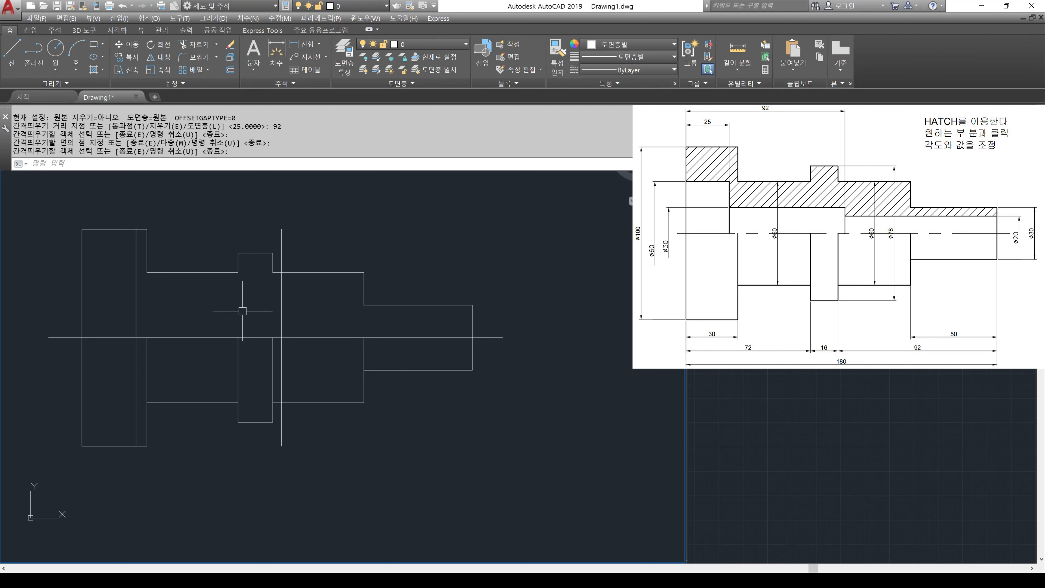
Step: Scale the vertical line at the 92 bore step about its centre-line intersection by reference, with a new length of 78
{"action": "key", "text": "Return"}
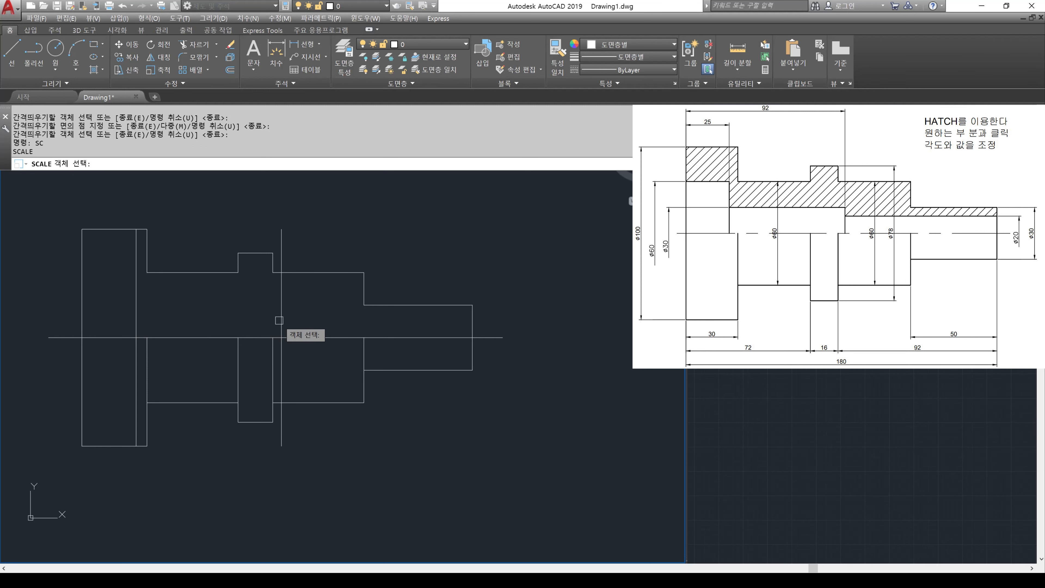
{"action": "left_click", "coordinate": [281, 324]}
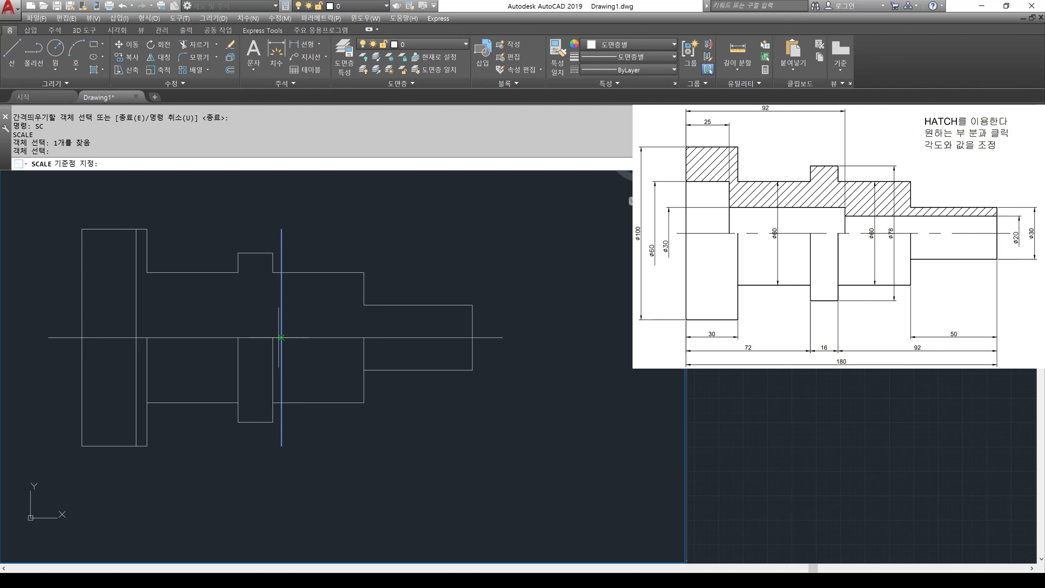
{"action": "left_click", "coordinate": [283, 338]}
{"action": "type", "text": "r"}
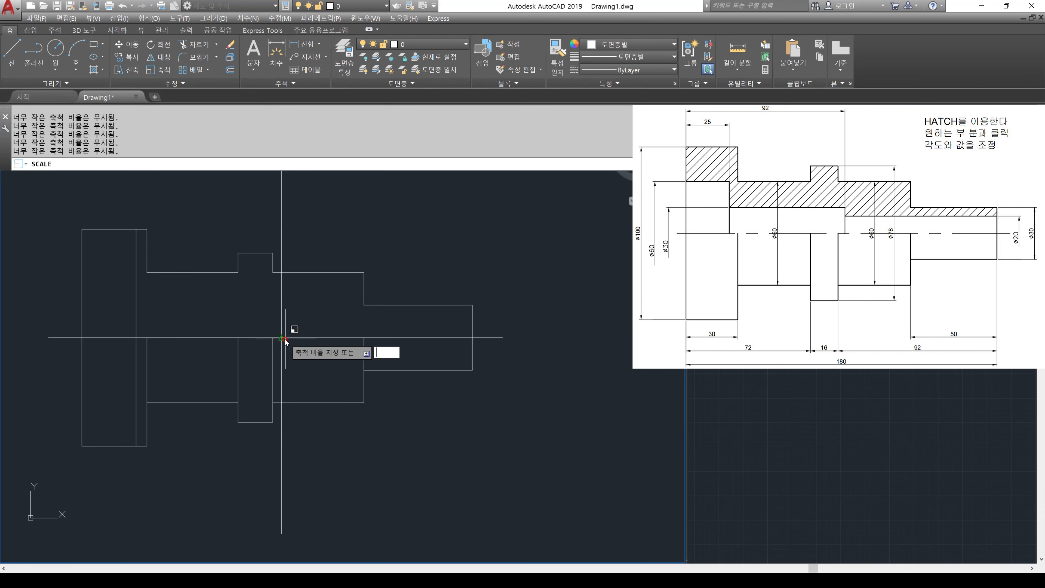
{"action": "key", "text": "Return"}
{"action": "left_click", "coordinate": [282, 337]}
{"action": "left_click", "coordinate": [281, 534]}
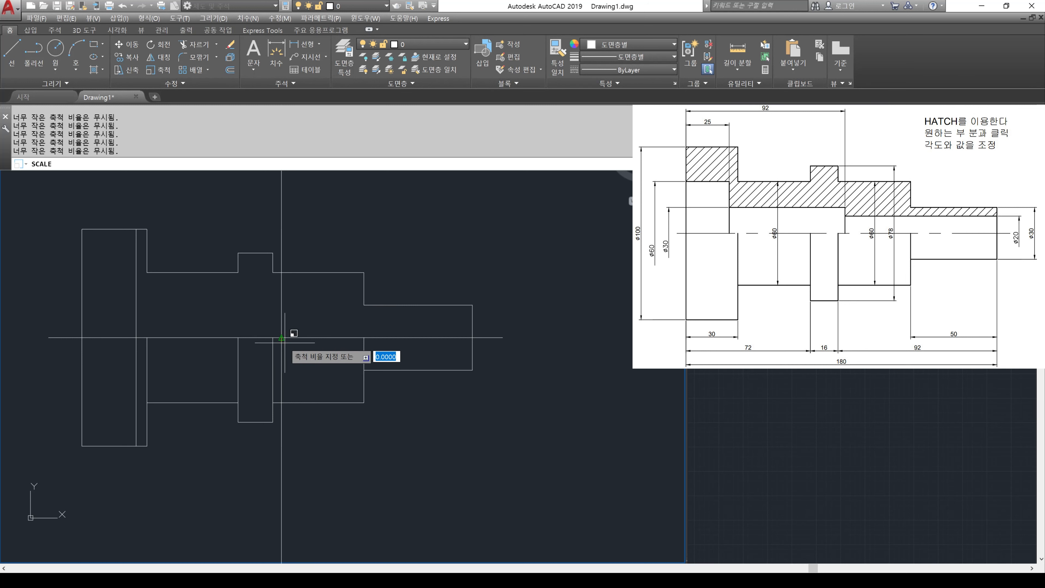
{"action": "type", "text": "78"}
{"action": "key", "text": "Return"}
Step: Erase the scaled vertical line at the bore step and undo the erasure
{"action": "type", "text": "e"}
{"action": "key", "text": "Return"}
{"action": "left_click", "coordinate": [283, 312]}
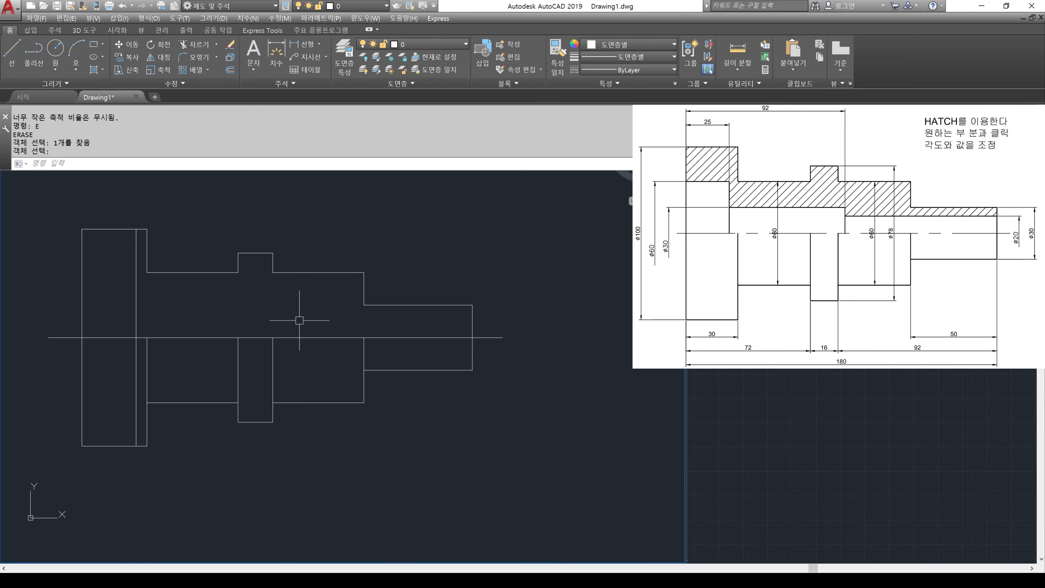
{"action": "type", "text": "u"}
{"action": "key", "text": "Return"}
{"action": "type", "text": "sc"}
{"action": "key", "text": "Return"}
{"action": "left_click", "coordinate": [282, 324]}
{"action": "key", "text": "Return"}
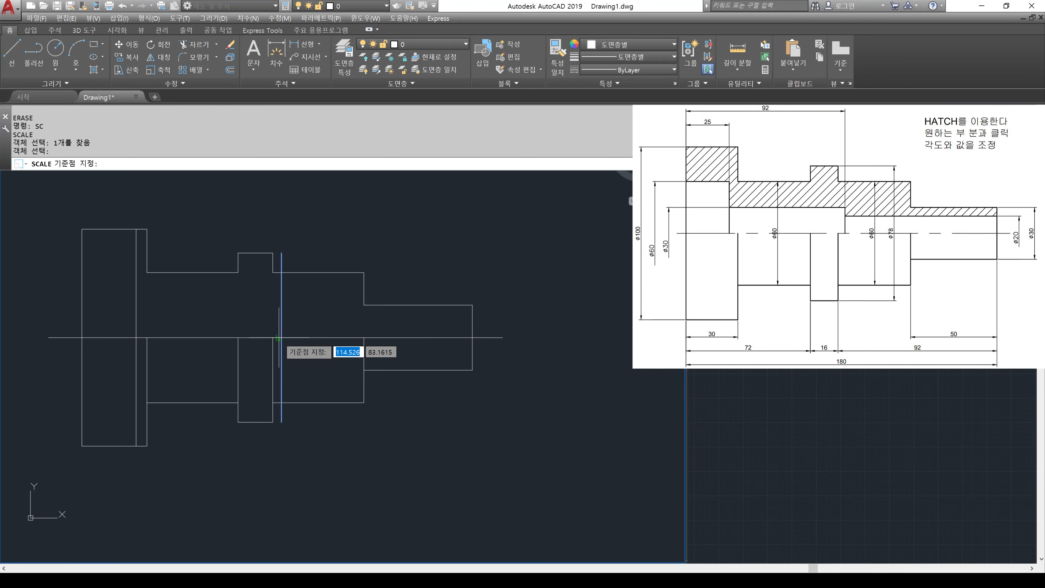
{"action": "left_click", "coordinate": [290, 341]}
{"action": "type", "text": "r"}
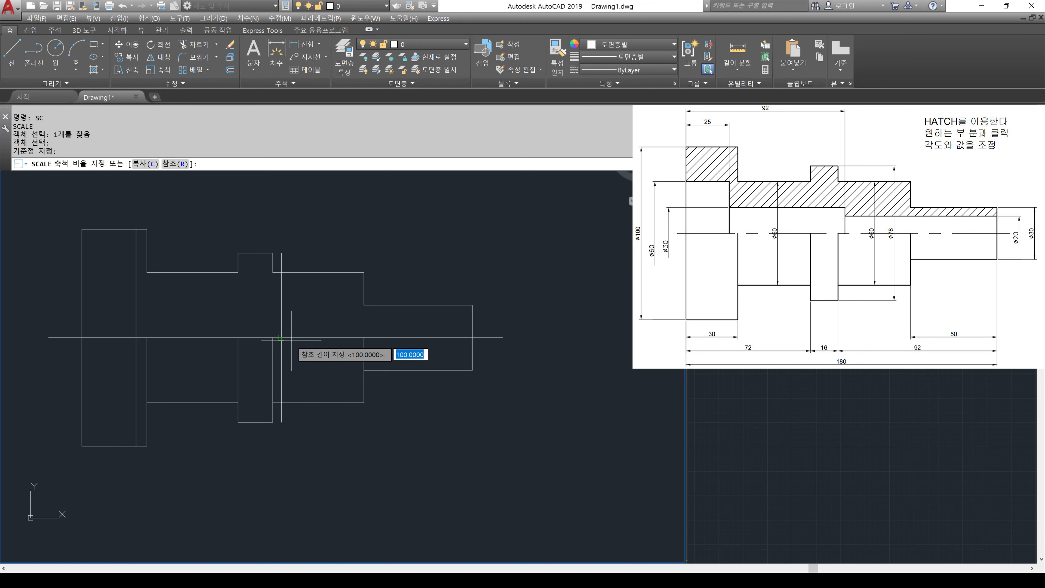
{"action": "key", "text": "Return"}
{"action": "type", "text": "10"}
{"action": "key", "text": "Return"}
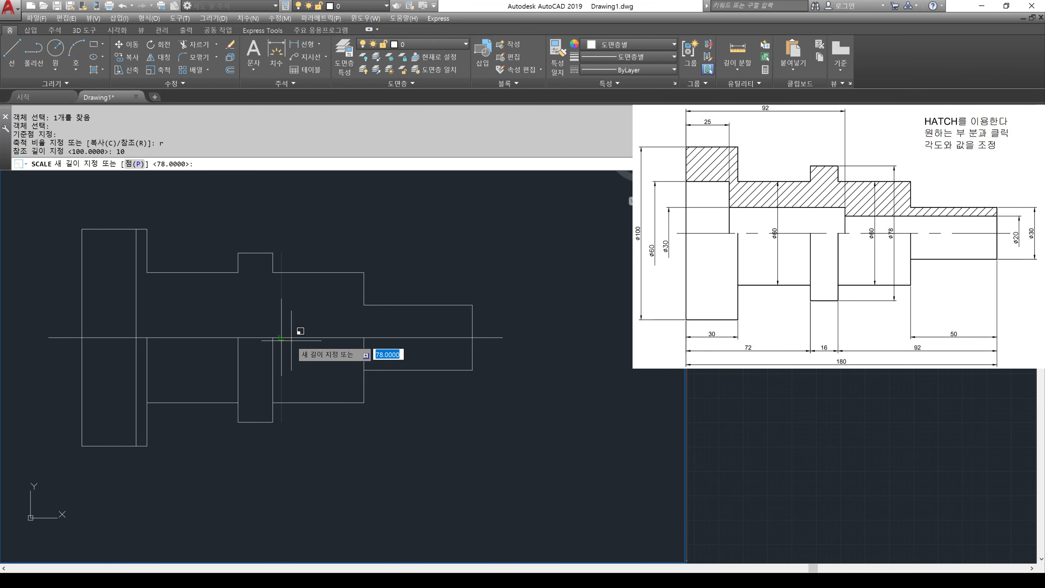
{"action": "type", "text": "u"}
{"action": "key", "text": "Return"}
{"action": "key", "text": "Escape"}
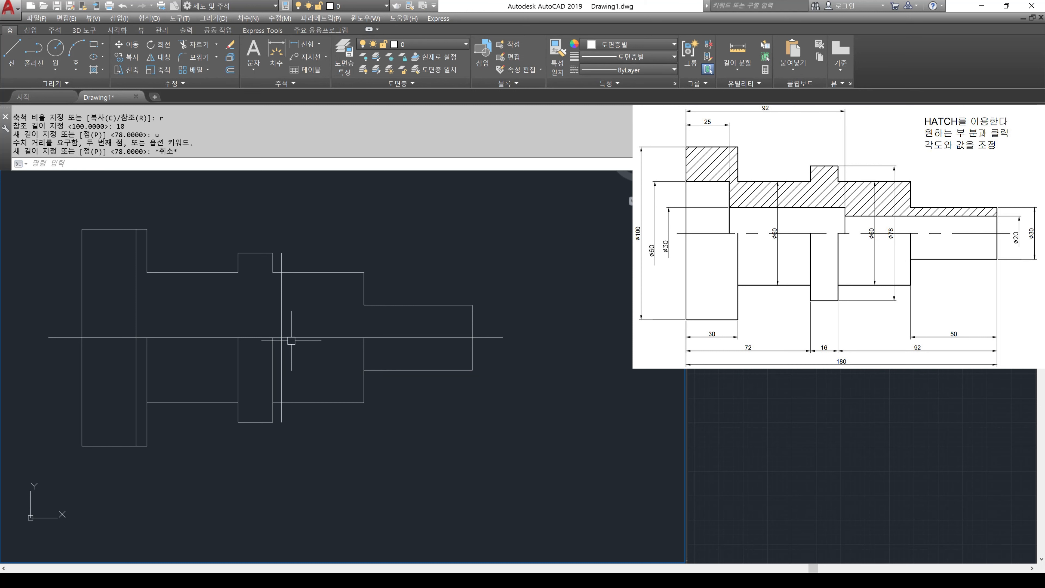
Step: Scale the bore step line about its centre-line intersection by reference, from length 100 to 30
{"action": "key", "text": "Return"}
{"action": "left_click", "coordinate": [281, 326]}
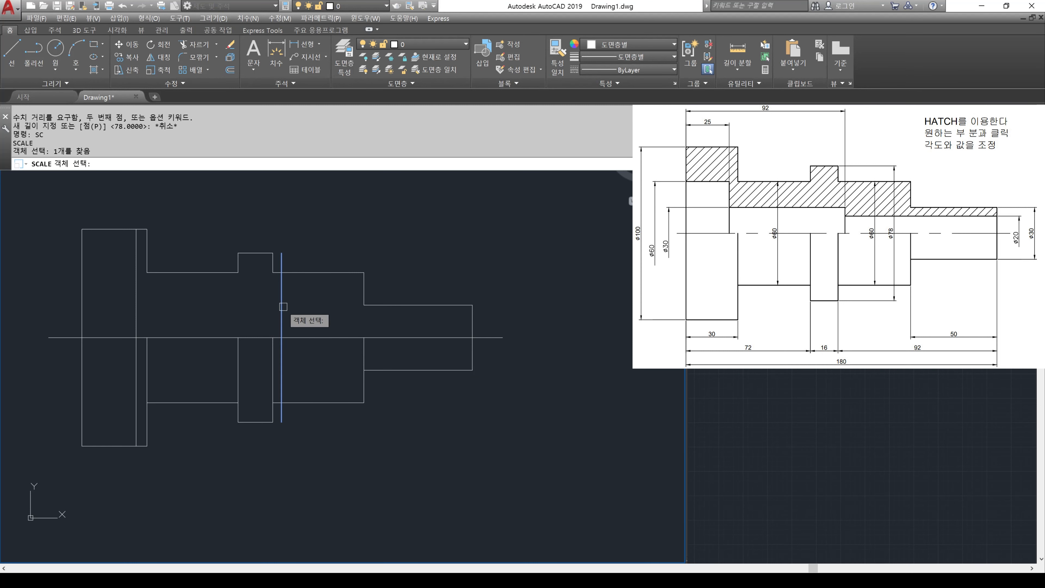
{"action": "key", "text": "Return"}
{"action": "left_click", "coordinate": [282, 338]}
{"action": "type", "text": "r"}
{"action": "key", "text": "Return"}
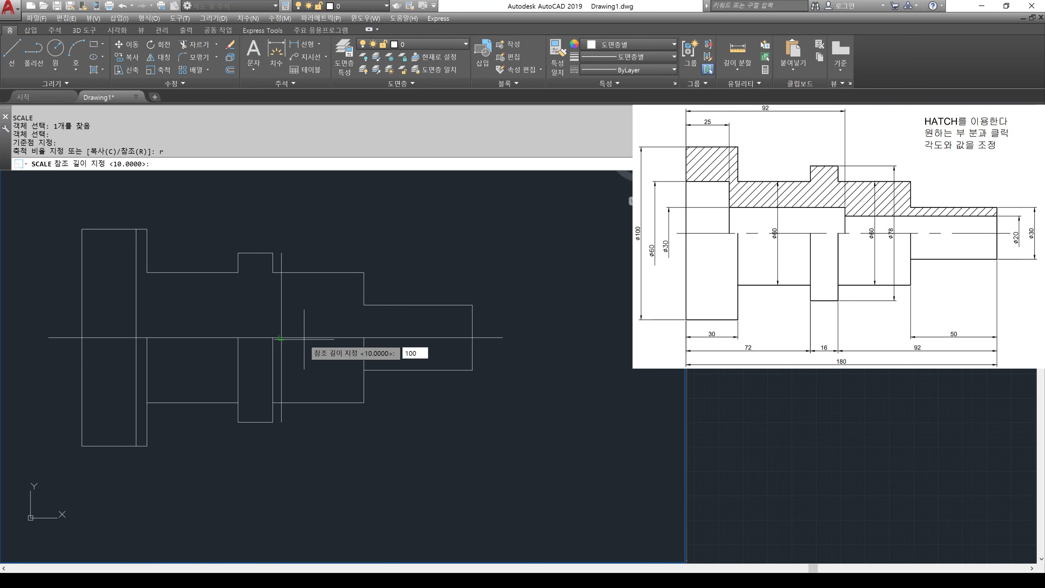
{"action": "key", "text": "Return"}
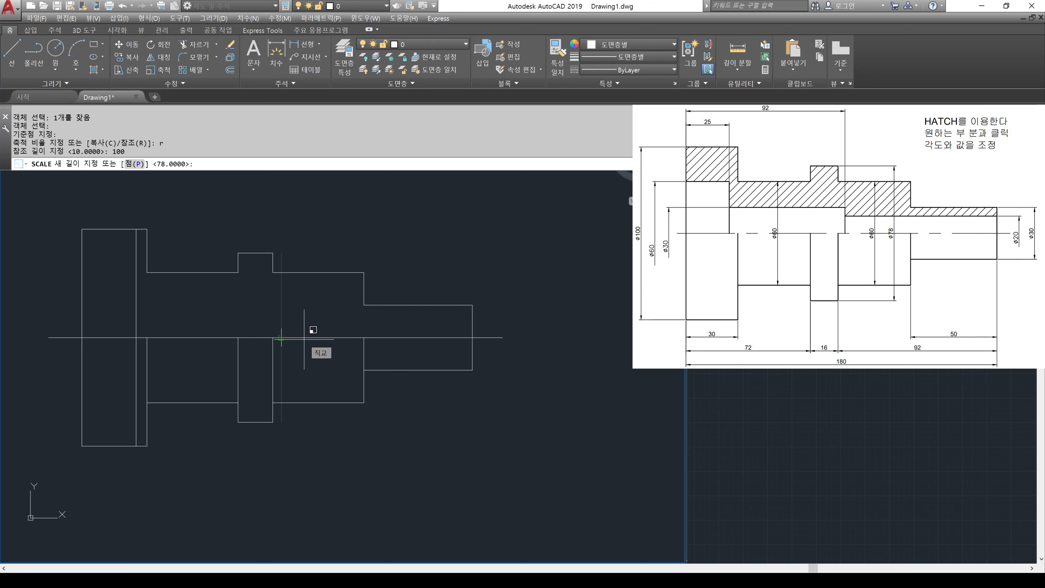
{"action": "type", "text": "30"}
{"action": "key", "text": "Return"}
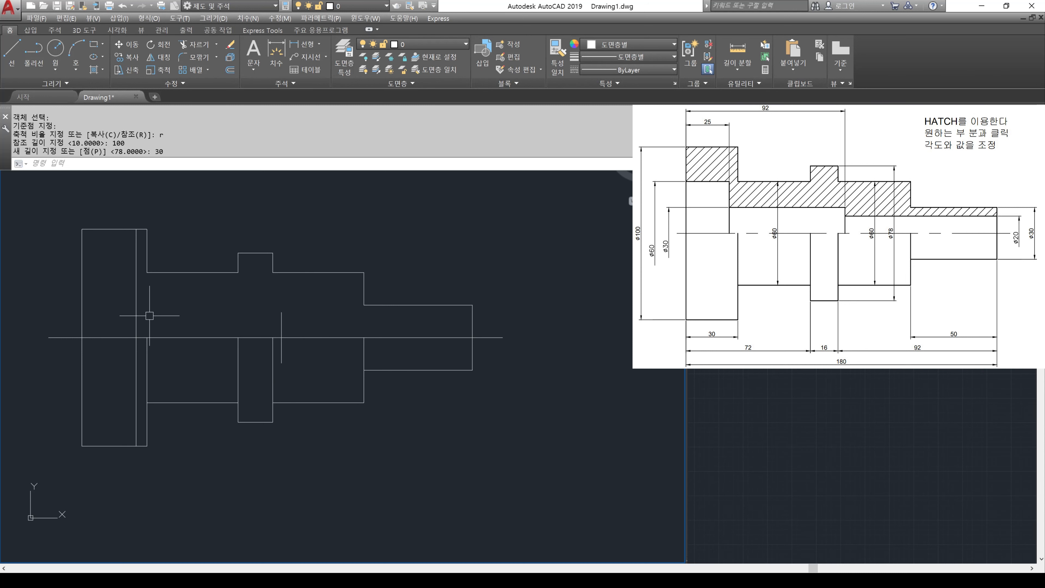
Step: Scale the vertical line at the 25 offset about its centre-line intersection by reference, from length 100 to 60
{"action": "key", "text": "Return"}
{"action": "left_click", "coordinate": [136, 237]}
{"action": "key", "text": "Return"}
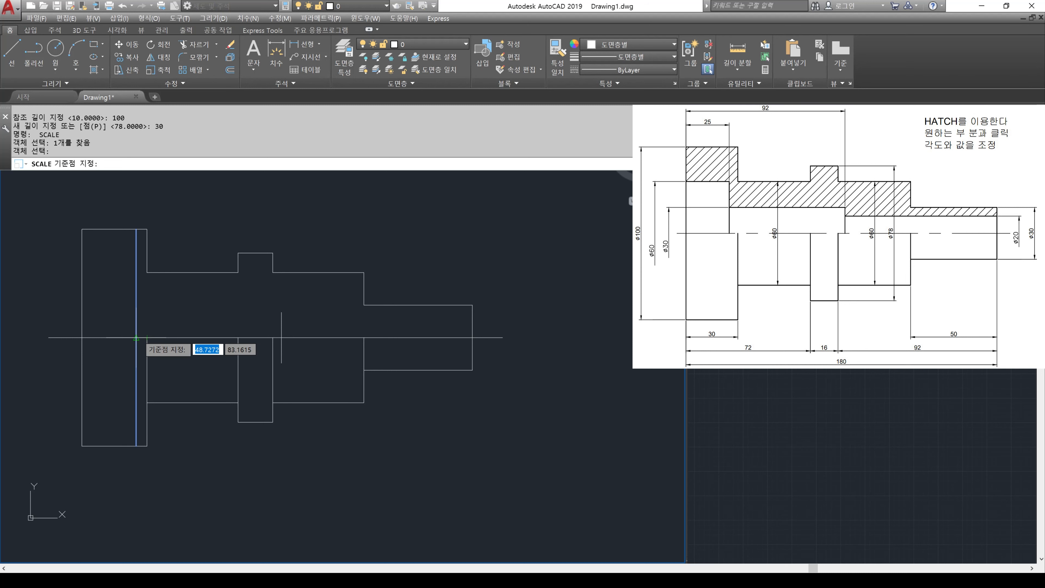
{"action": "left_click", "coordinate": [136, 338]}
{"action": "type", "text": "r"}
{"action": "key", "text": "Return"}
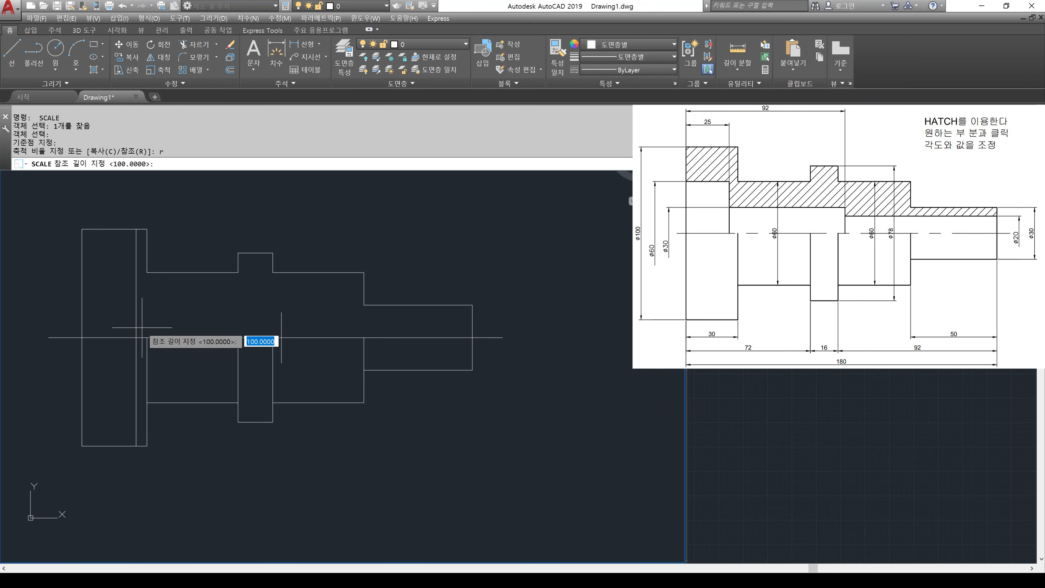
{"action": "key", "text": "Return"}
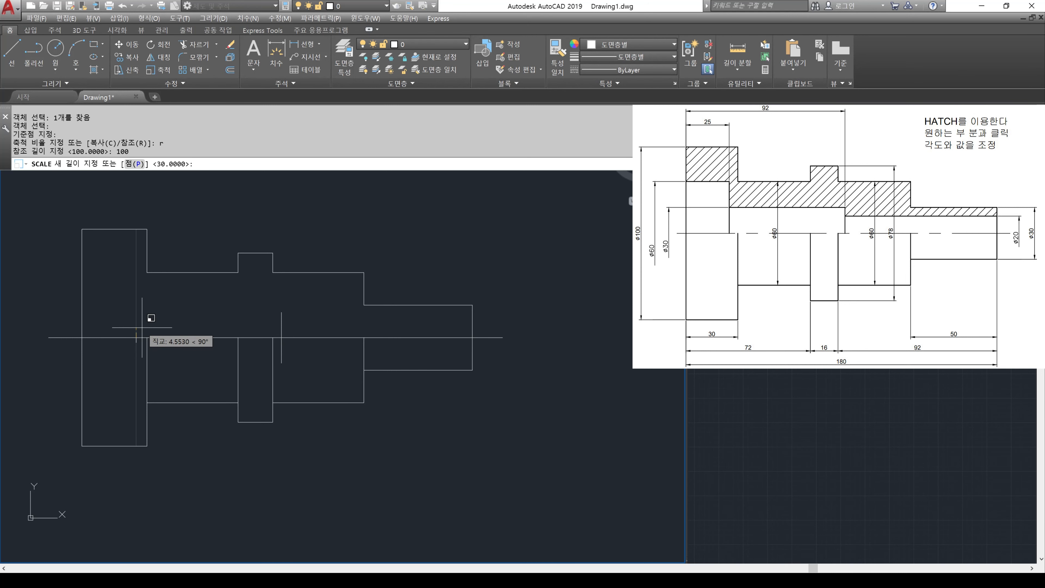
{"action": "type", "text": "60"}
{"action": "key", "text": "Return"}
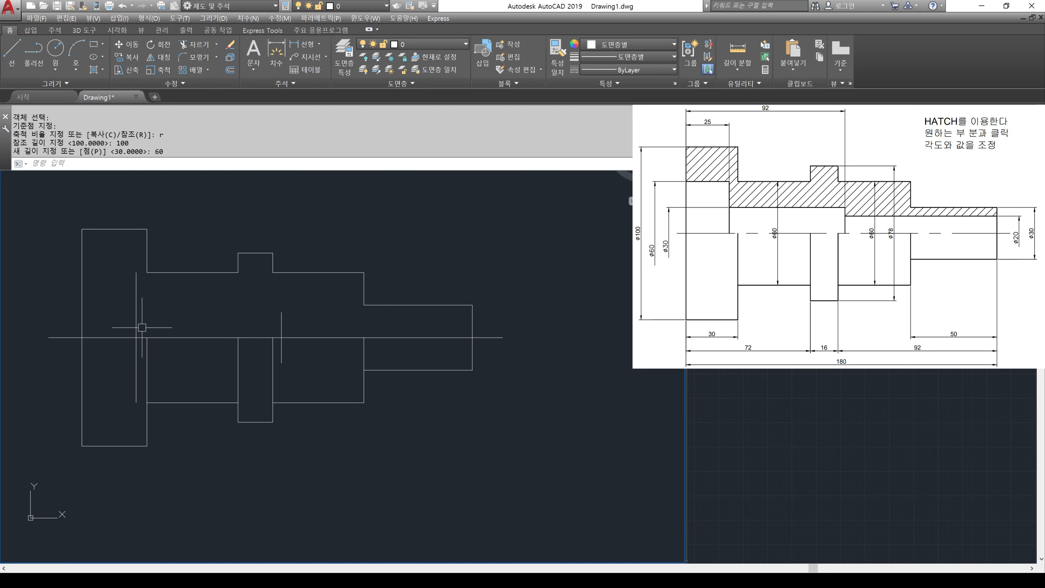
Step: Draw horizontal bore edges from the bore step line's upper end to the 25-offset line, and from that line's upper end to the flange's left edge
{"action": "type", "text": "L"}
{"action": "key", "text": "Return"}
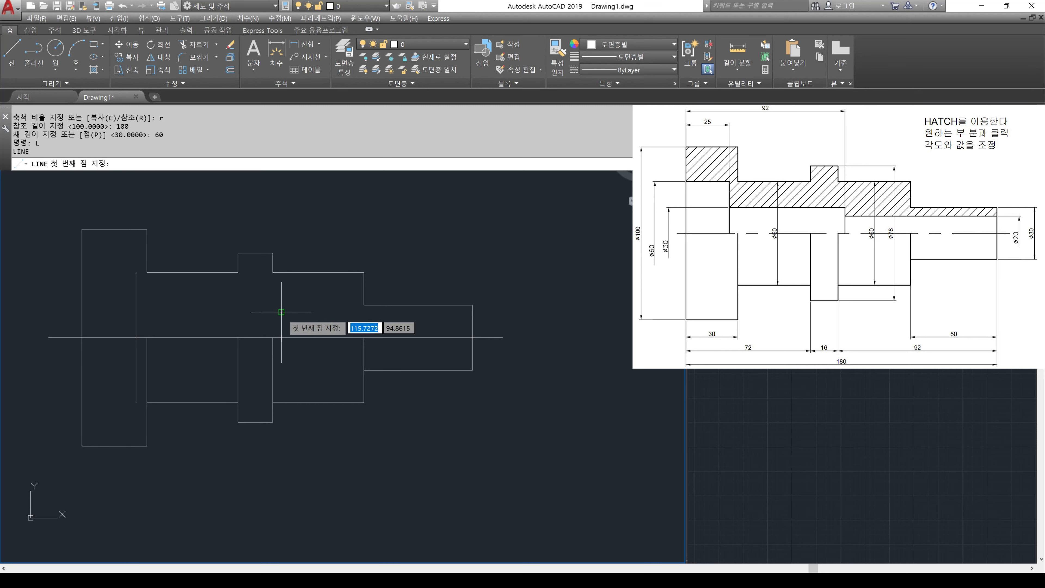
{"action": "left_click", "coordinate": [281, 313]}
{"action": "left_click", "coordinate": [137, 313]}
{"action": "key", "text": "Return"}
{"action": "key", "text": "Return"}
{"action": "left_click", "coordinate": [136, 272]}
{"action": "left_click", "coordinate": [81, 272]}
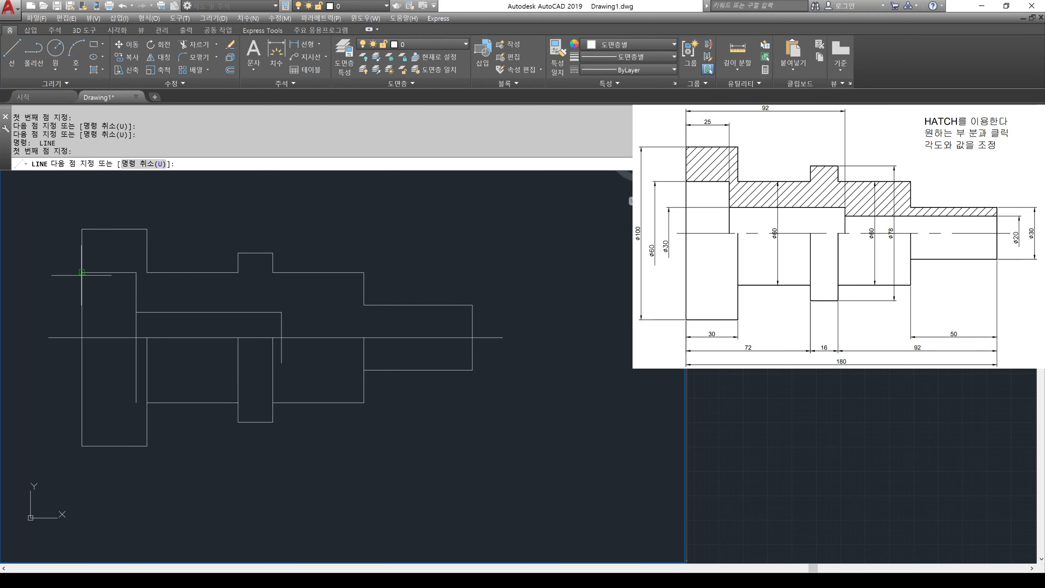
{"action": "key", "text": "Return"}
Step: Trim the two vertical bore lines below the centre line, using the centre line as cutting edge
{"action": "type", "text": "tr"}
{"action": "key", "text": "Return"}
{"action": "left_click", "coordinate": [118, 337]}
{"action": "key", "text": "Return"}
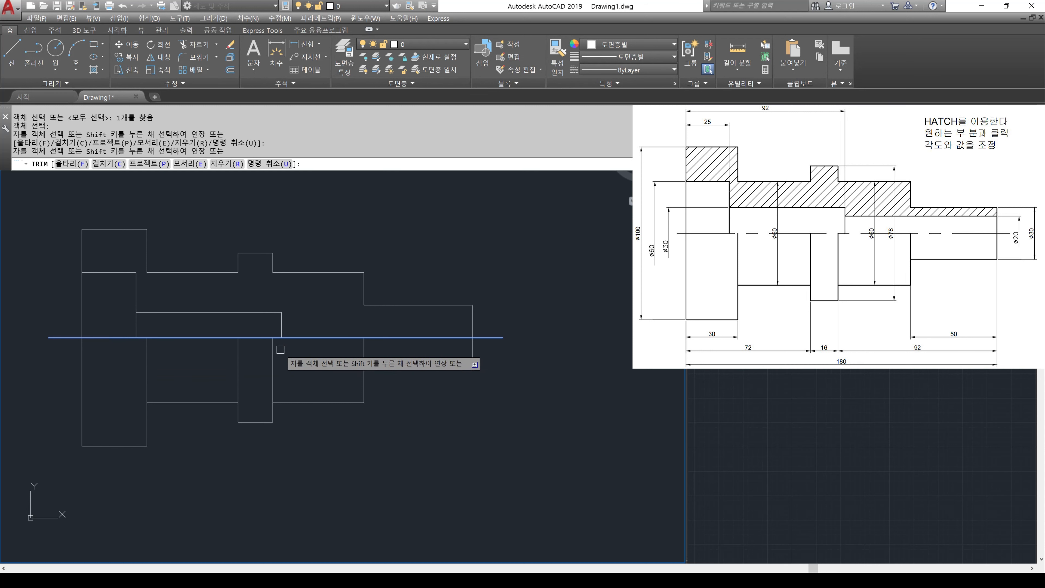
{"action": "left_click", "coordinate": [282, 354]}
{"action": "key", "text": "Return"}
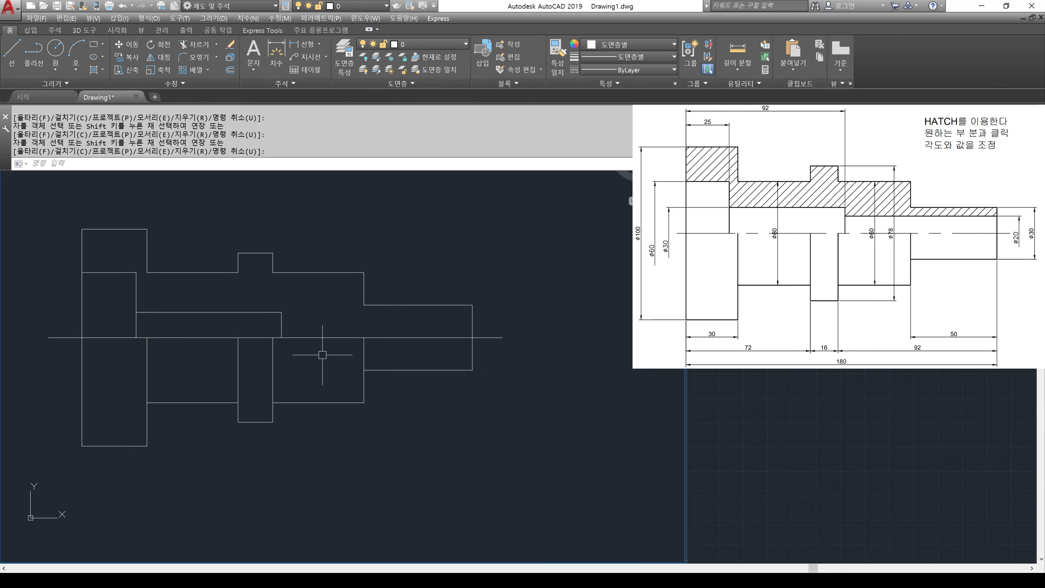
Step: Offset the centre line 10 upward to mark the upper edge of the small bore
{"action": "type", "text": "o"}
{"action": "key", "text": "Return"}
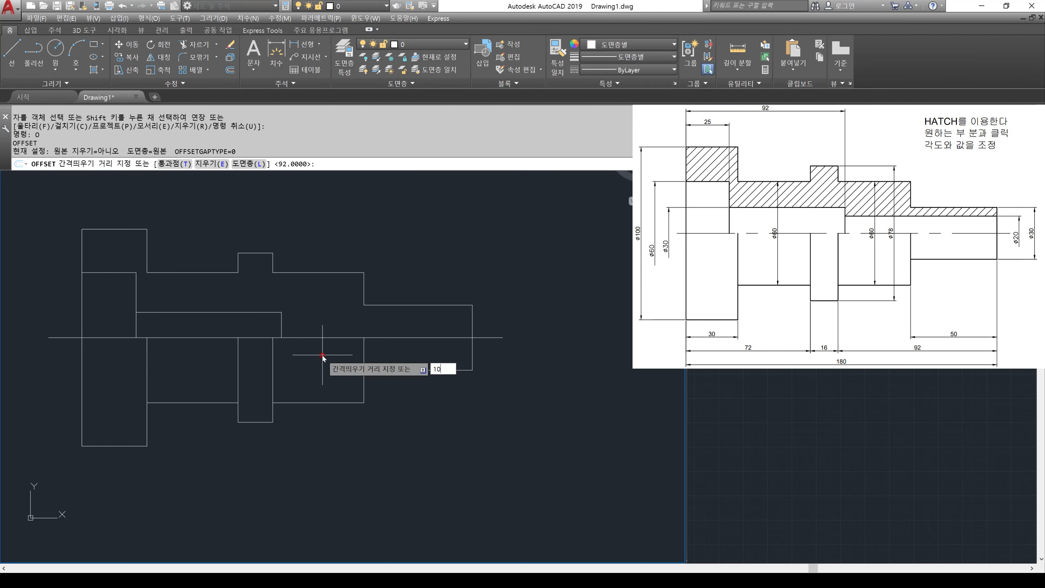
{"action": "type", "text": "10"}
{"action": "key", "text": "Return"}
{"action": "left_click", "coordinate": [325, 338]}
{"action": "left_click", "coordinate": [334, 325]}
{"action": "key", "text": "Return"}
Step: Trim the small bore's upper edge to the part between the bore step line and the shaft's right end
{"action": "type", "text": "tr"}
{"action": "key", "text": "Return"}
{"action": "left_click", "coordinate": [282, 327]}
{"action": "left_click", "coordinate": [473, 325]}
{"action": "key", "text": "Return"}
{"action": "left_click", "coordinate": [489, 316]}
{"action": "left_click", "coordinate": [273, 316]}
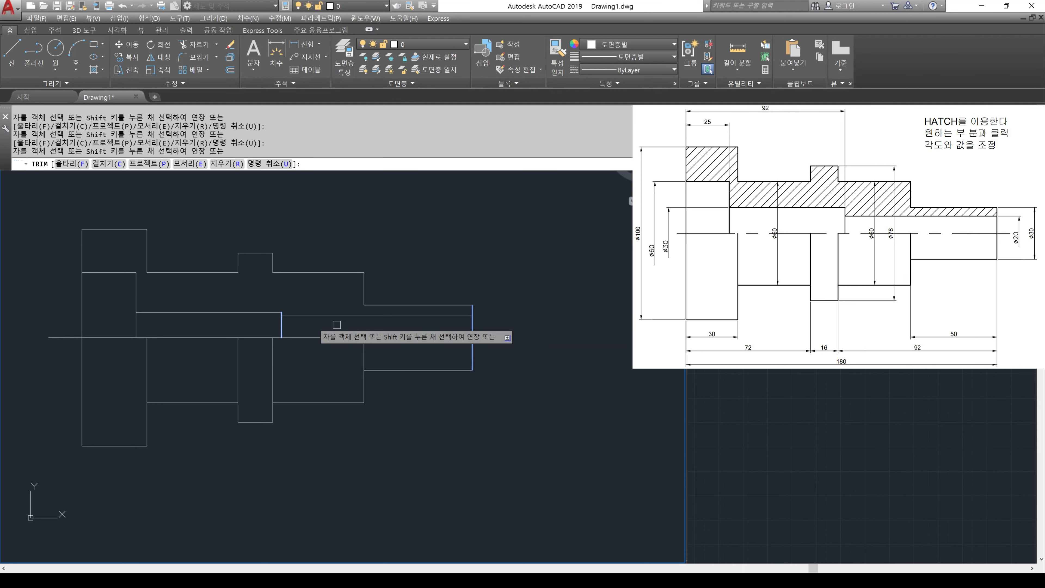
{"action": "key", "text": "Return"}
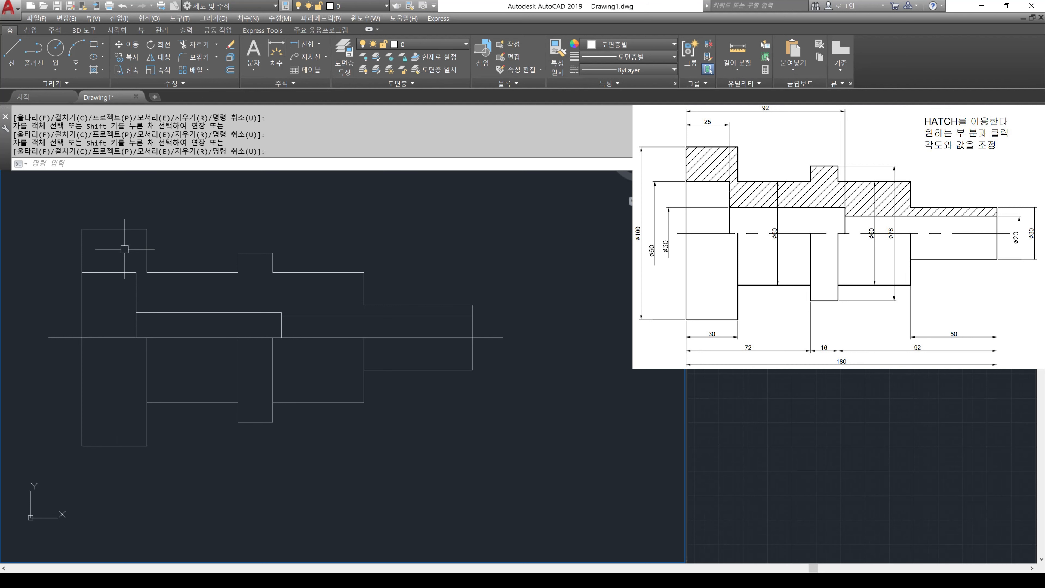
Step: Move the horizontal centre line to the 중심선 layer
{"action": "left_click", "coordinate": [345, 337]}
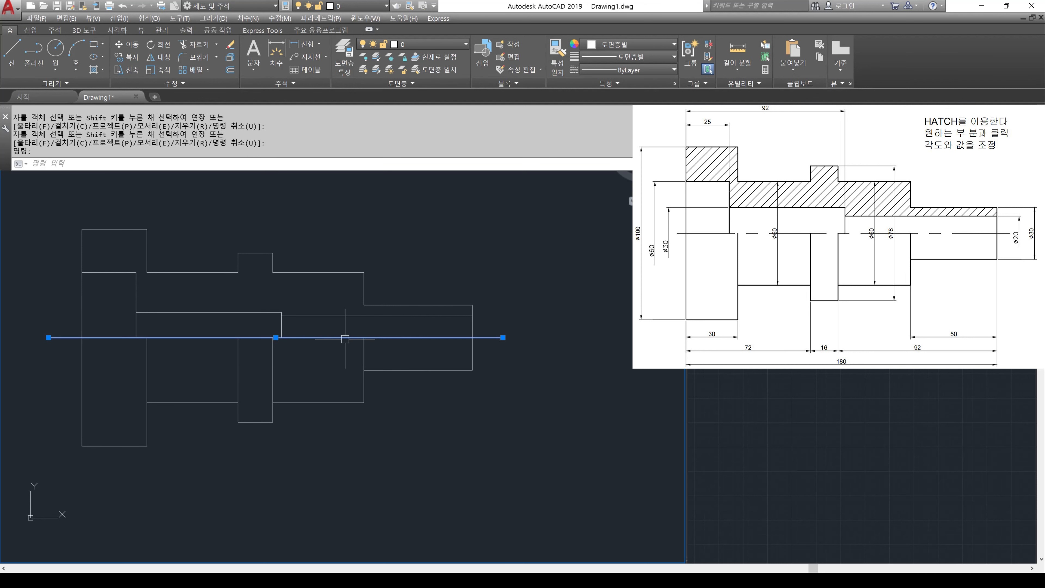
{"action": "left_click", "coordinate": [441, 47]}
{"action": "left_click", "coordinate": [413, 84]}
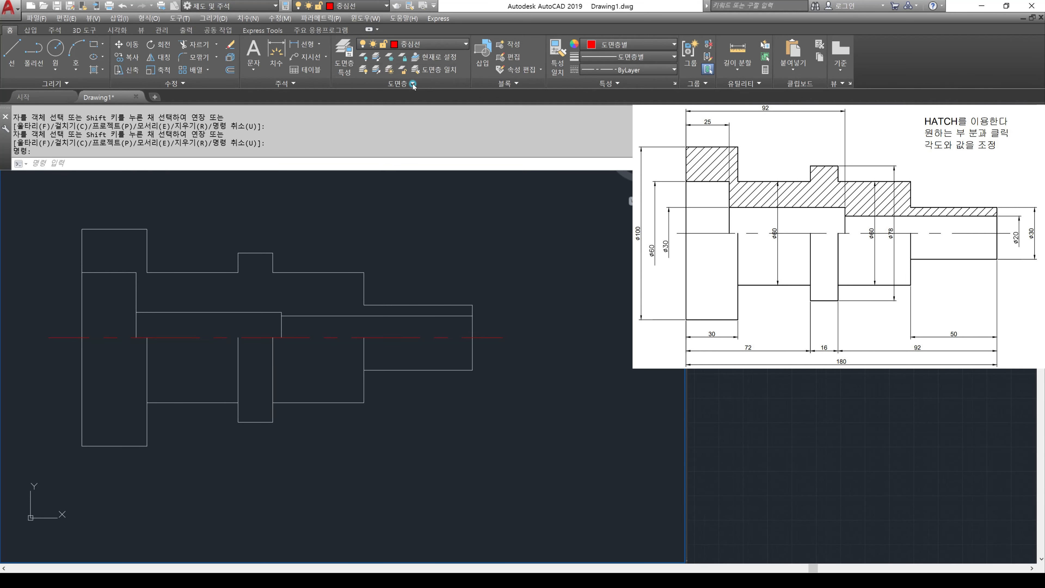
{"action": "left_click", "coordinate": [371, 229]}
{"action": "key", "text": "Escape"}
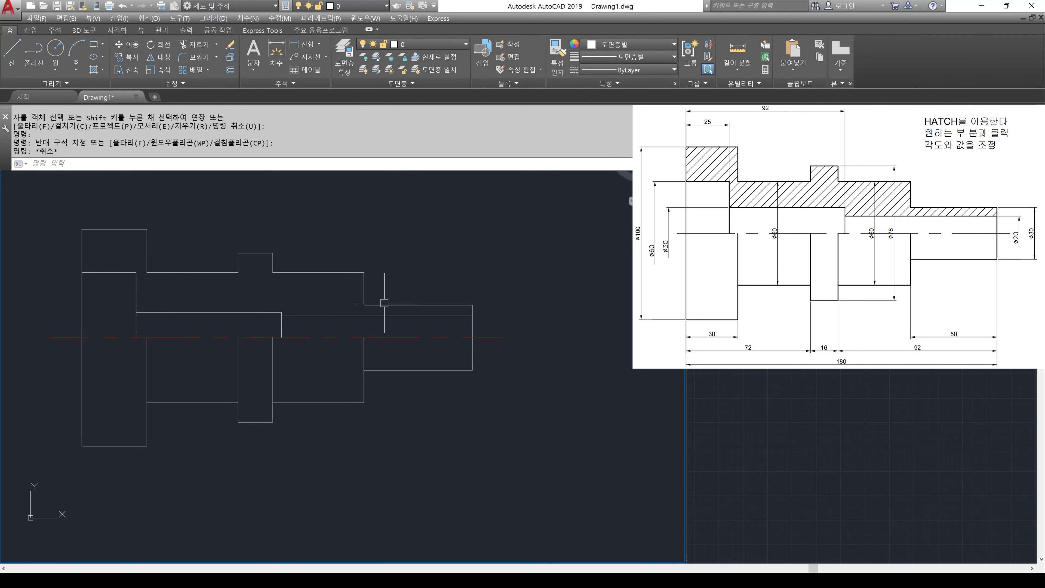
Step: Make the hatch layer current and fill the closed upper section of the shaft with the ANSI31 hatch pattern
{"action": "left_click", "coordinate": [442, 46]}
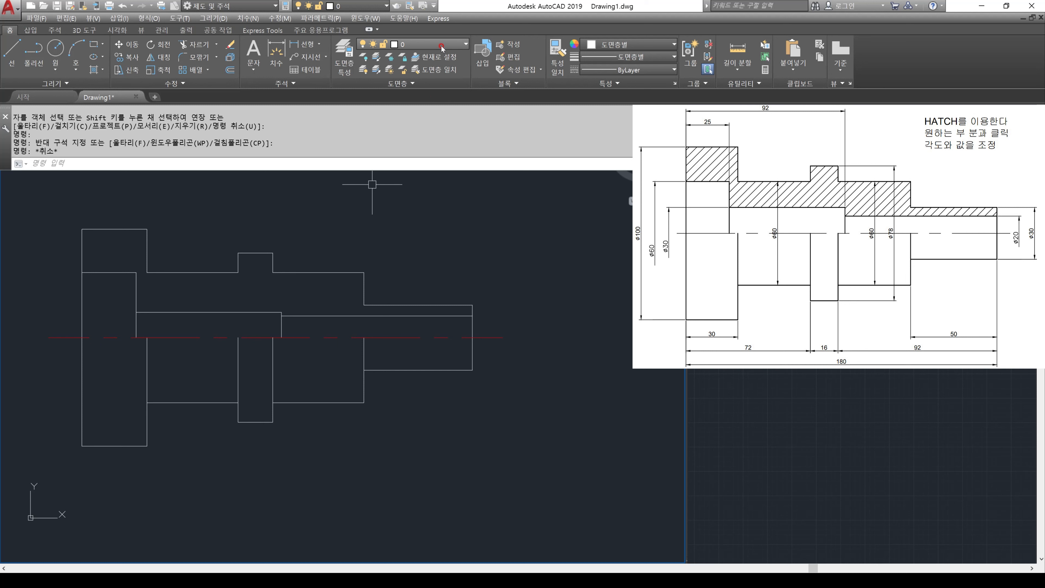
{"action": "left_click", "coordinate": [451, 62]}
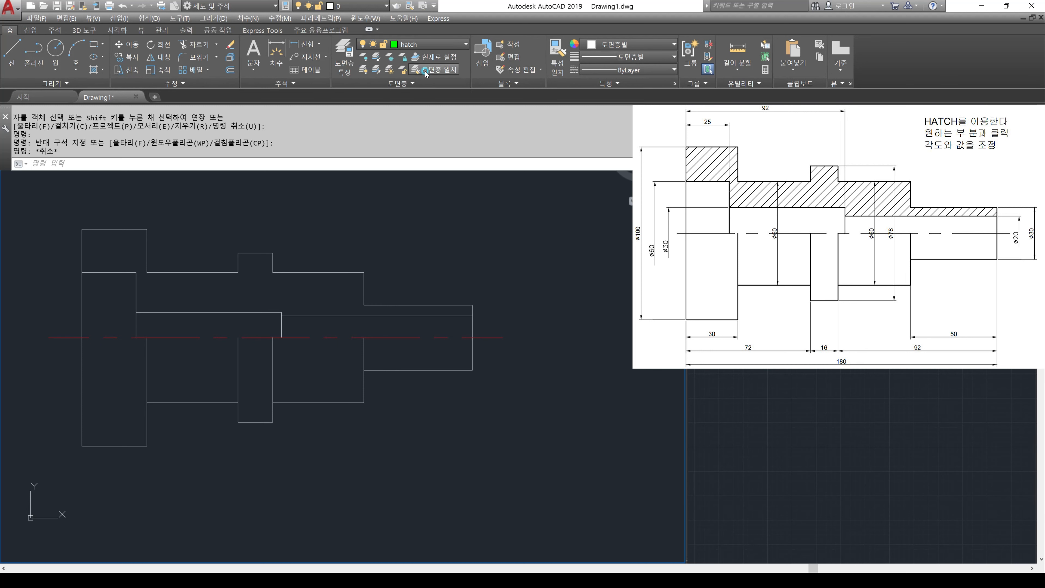
{"action": "left_click", "coordinate": [424, 101]}
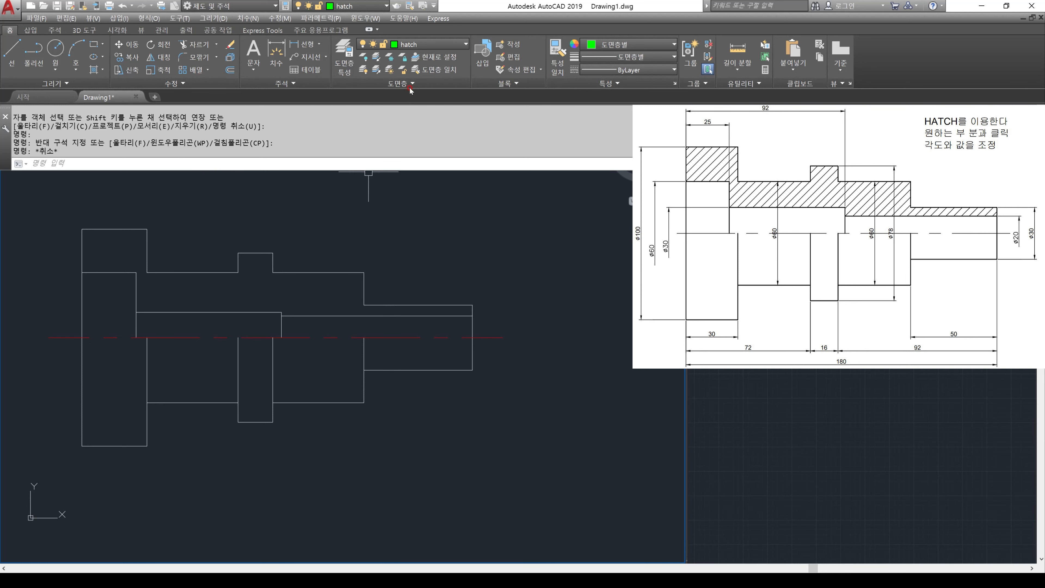
{"action": "left_click", "coordinate": [423, 42]}
{"action": "left_click", "coordinate": [445, 60]}
{"action": "left_click", "coordinate": [94, 69]}
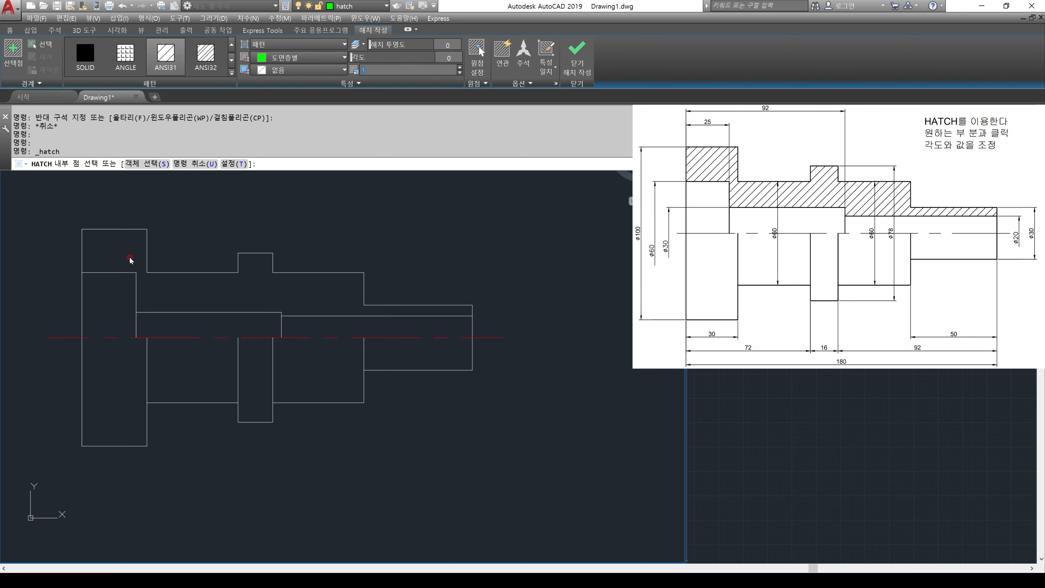
{"action": "left_click", "coordinate": [119, 253]}
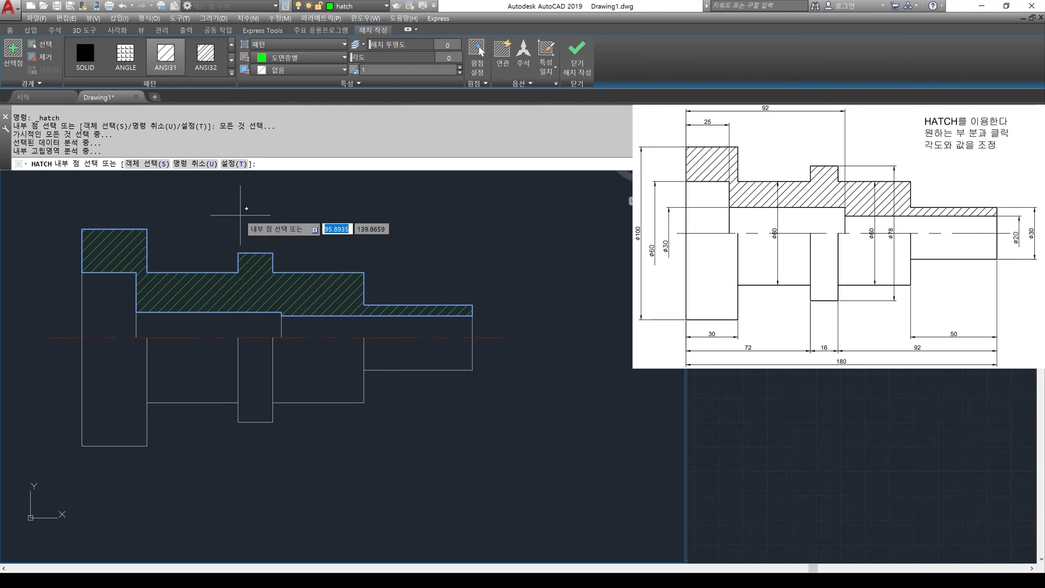
Step: Finish hatching and erase the ANSI31 hatch from the shaft's upper section
{"action": "key", "text": "Escape"}
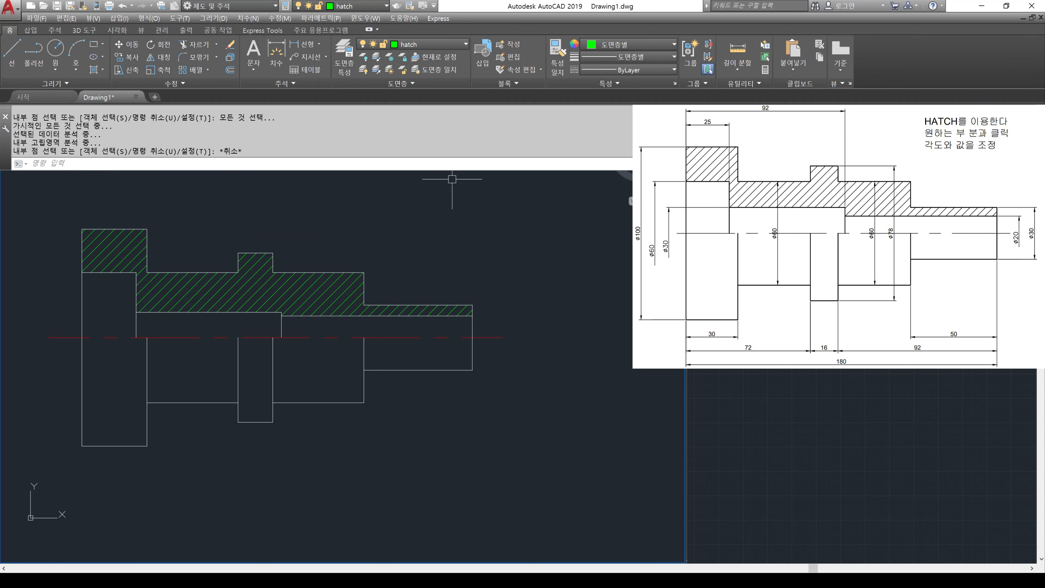
{"action": "left_click", "coordinate": [218, 283]}
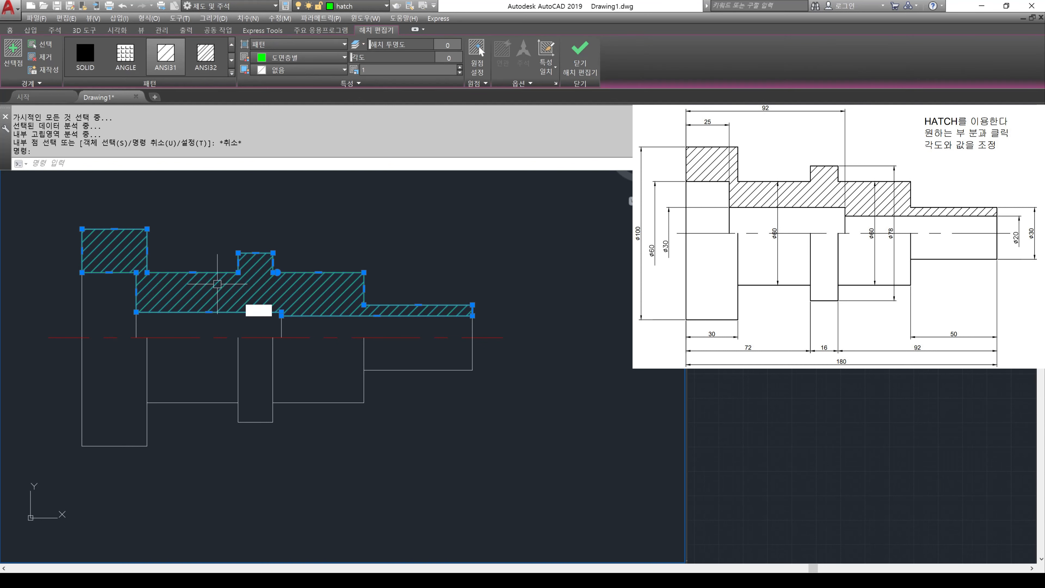
{"action": "type", "text": "e"}
{"action": "key", "text": "Return"}
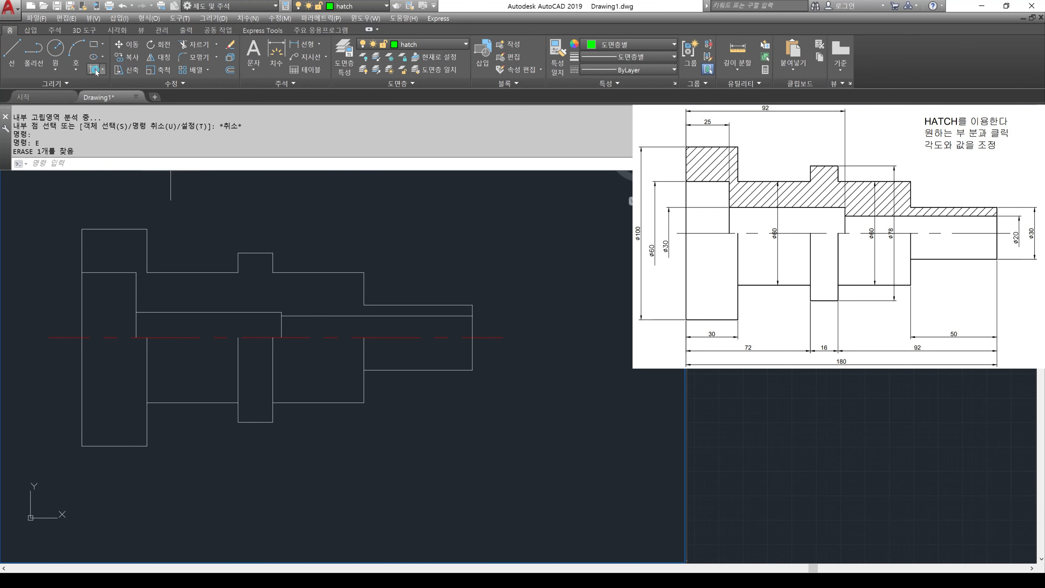
Step: Hatch the shaft's closed upper section again with ANSI31 at a pattern scale of 0.5
{"action": "left_click", "coordinate": [94, 69]}
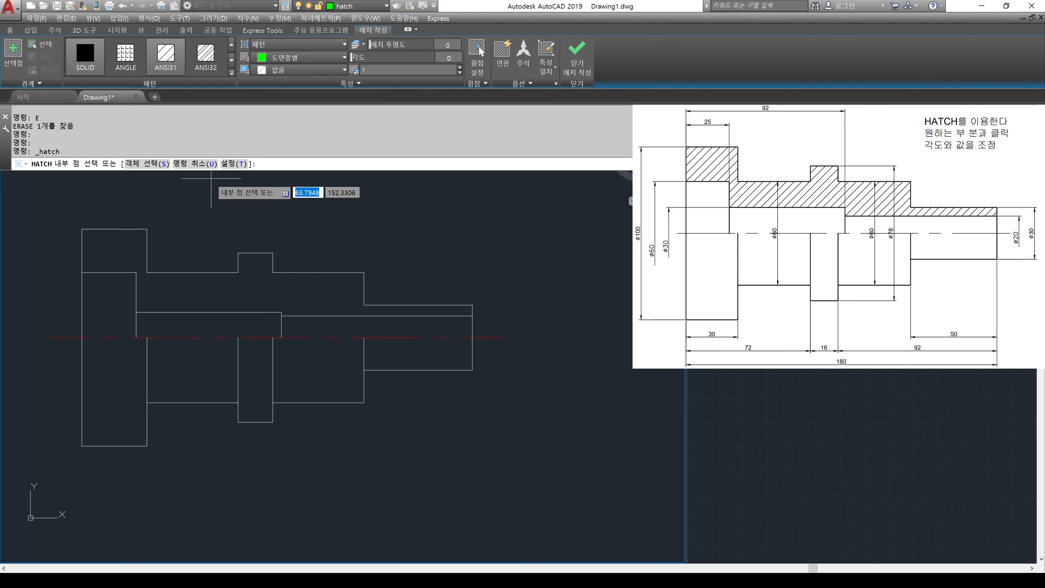
{"action": "left_click", "coordinate": [401, 67]}
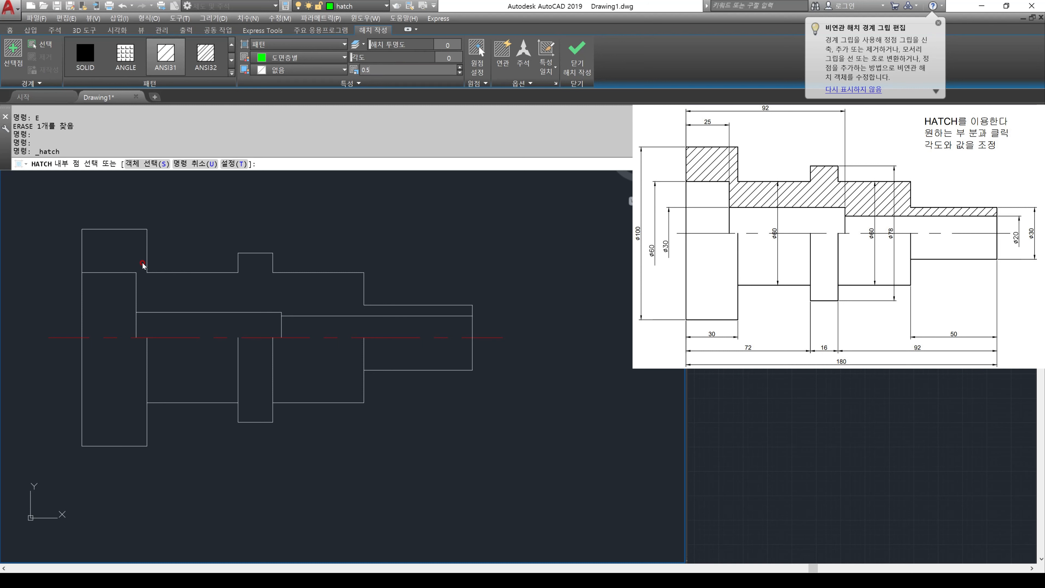
{"action": "left_click", "coordinate": [119, 250]}
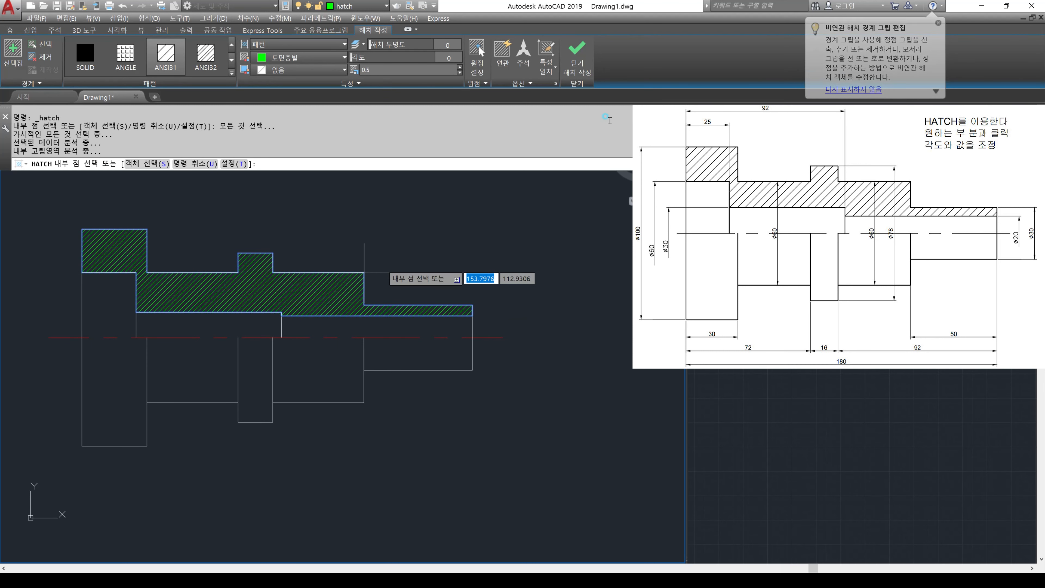
{"action": "left_click", "coordinate": [579, 57]}
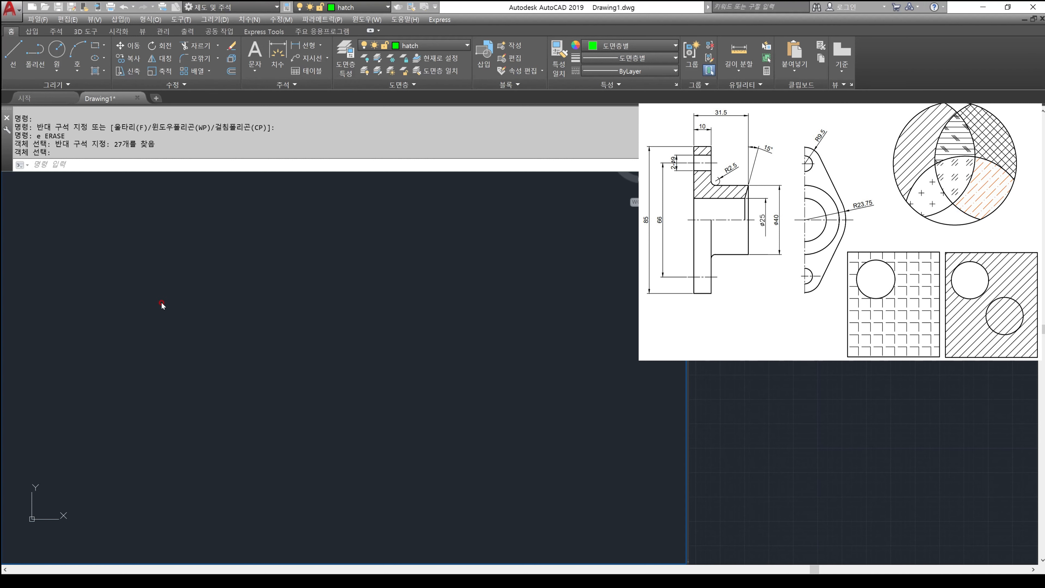
{"action": "left_click", "coordinate": [98, 253]}
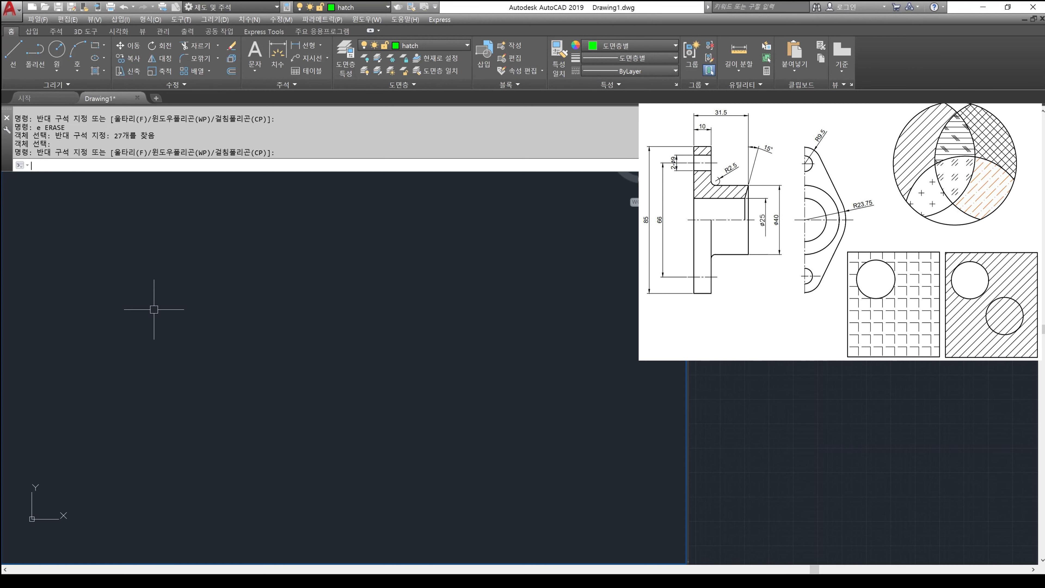
{"action": "type", "text": "l"}
{"action": "key", "text": "Return"}
{"action": "left_click", "coordinate": [129, 239]}
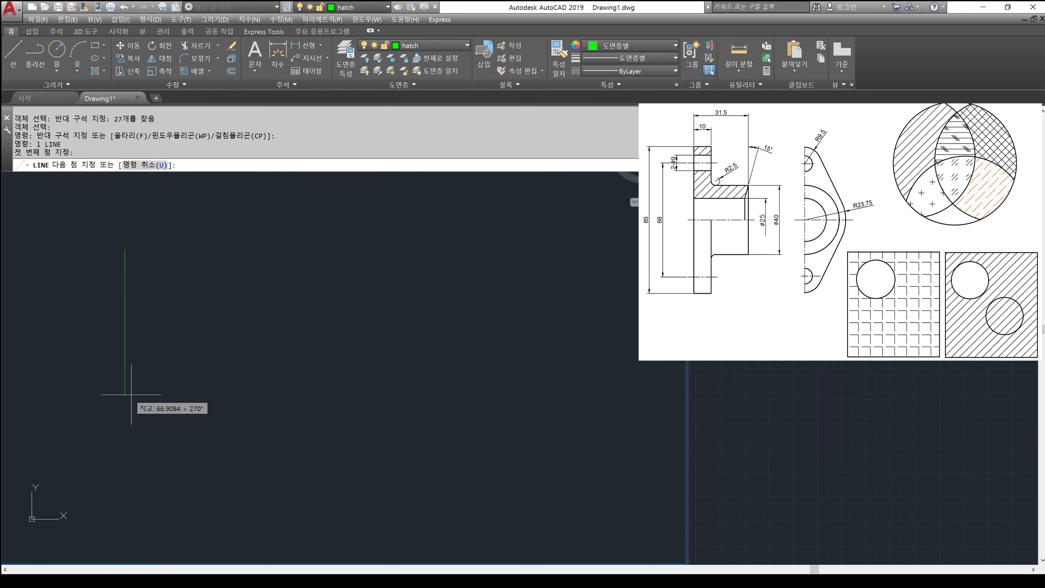
{"action": "key", "text": "Escape"}
Step: Make layer 0 the current layer
{"action": "left_click", "coordinate": [424, 45]}
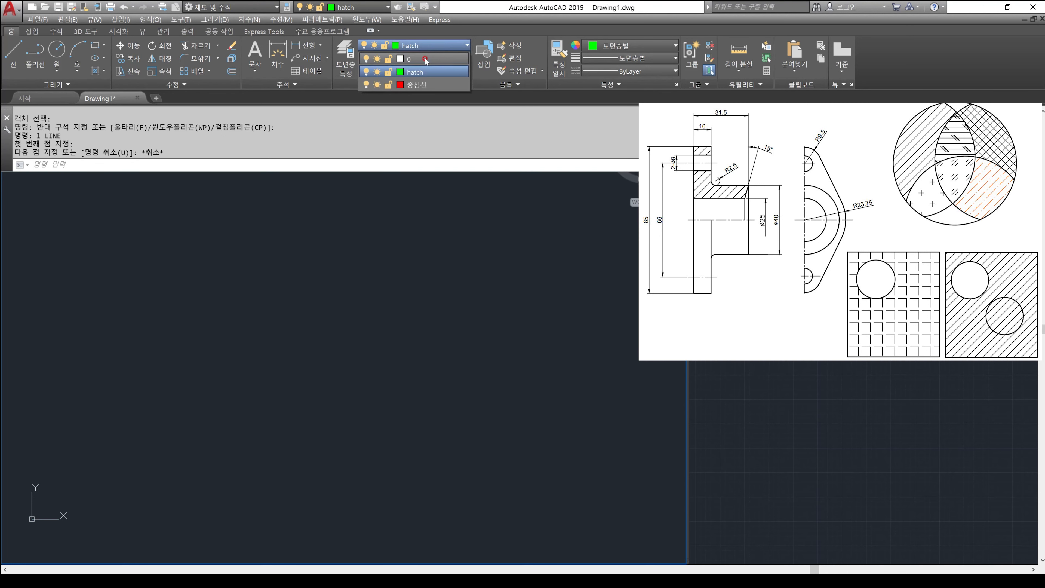
{"action": "left_click", "coordinate": [401, 60]}
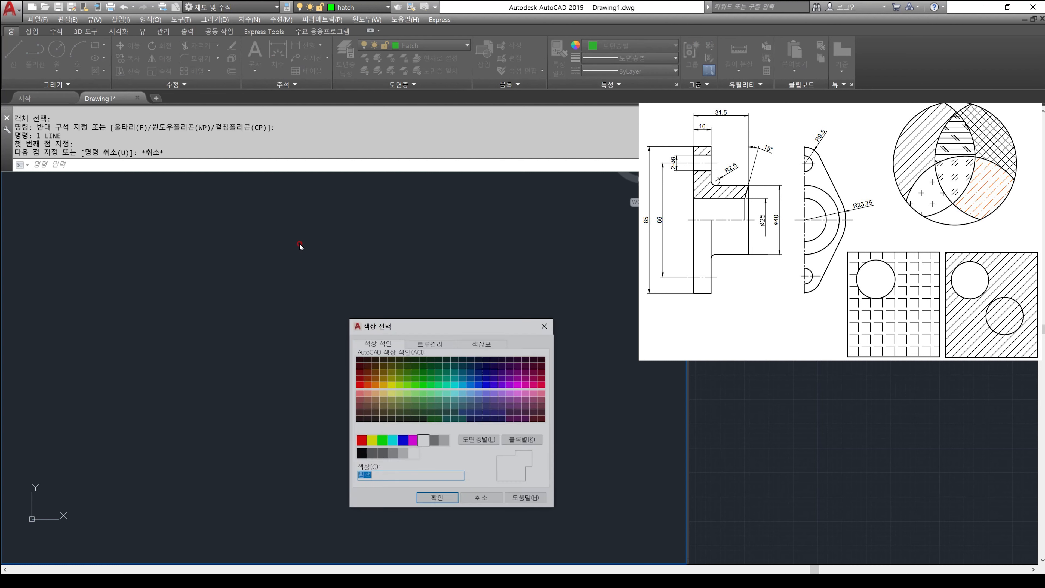
{"action": "left_click", "coordinate": [437, 498]}
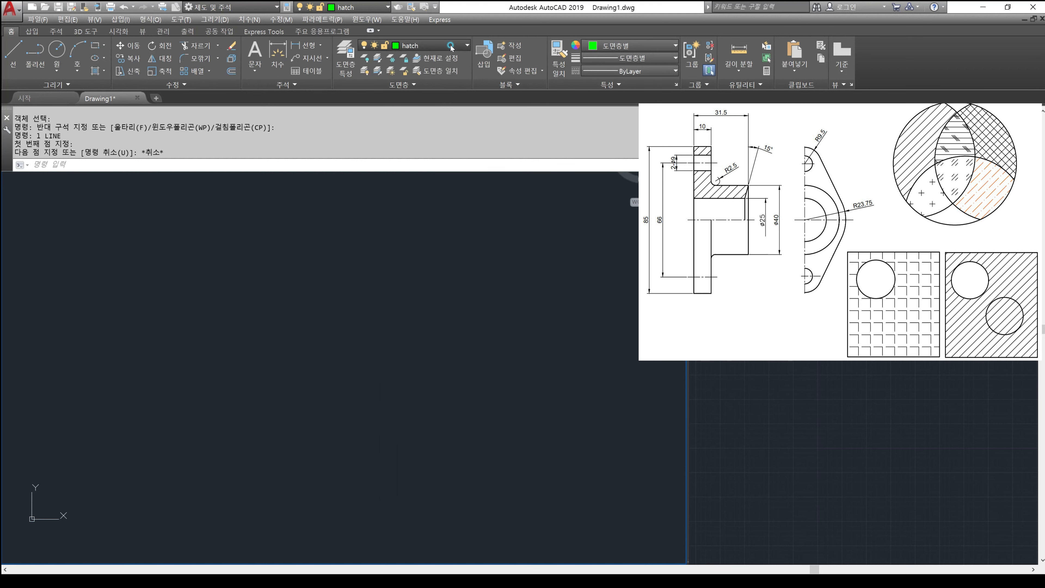
{"action": "left_click", "coordinate": [454, 60]}
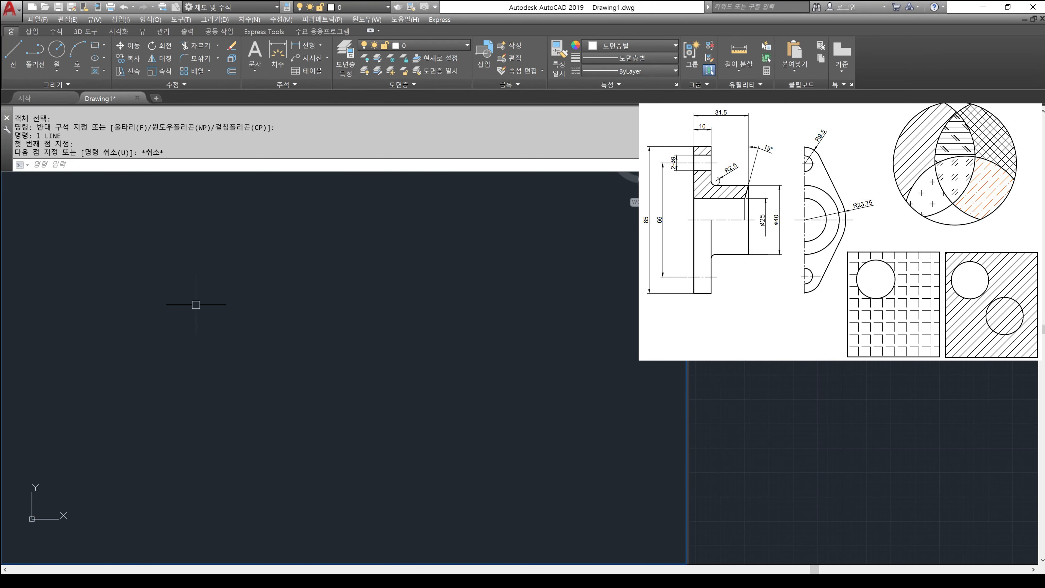
Step: Draw an 85 mm vertical line downward as the flange's outer face in the section view
{"action": "type", "text": "l"}
{"action": "key", "text": "Return"}
{"action": "left_click", "coordinate": [121, 283]}
{"action": "type", "text": "85"}
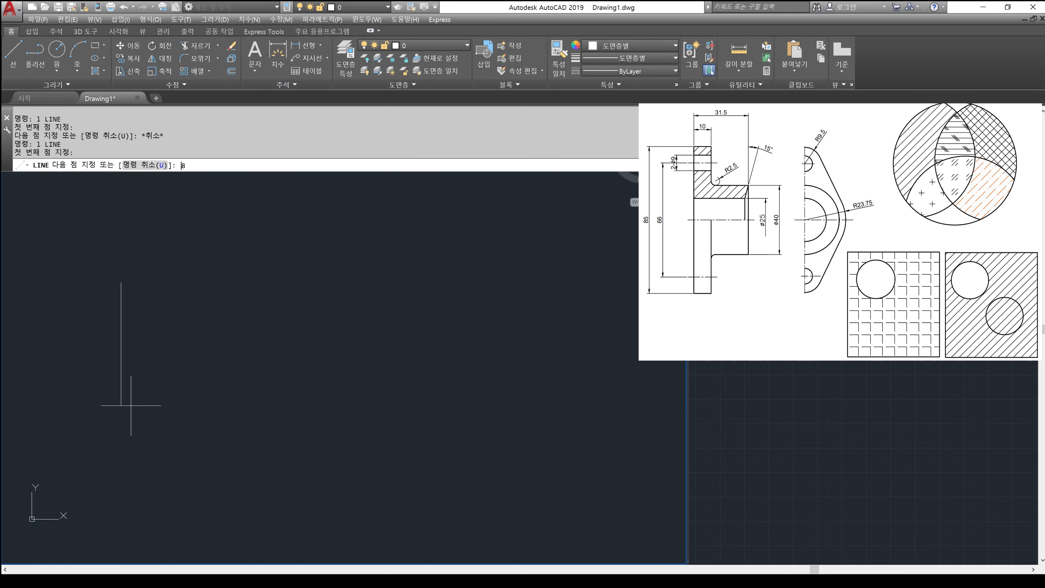
{"action": "key", "text": "Return"}
{"action": "key", "text": "Return"}
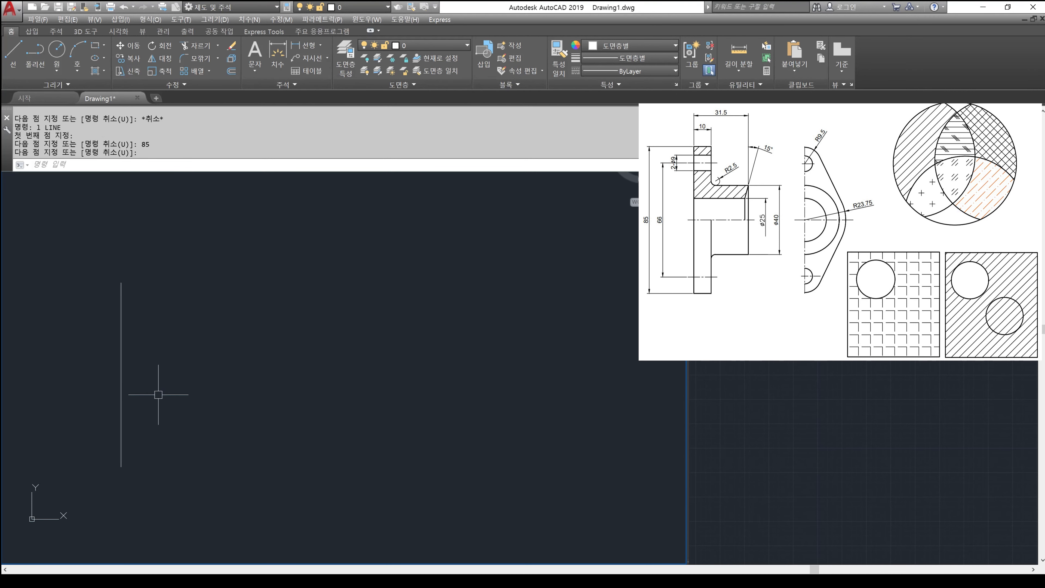
Step: Offset the 85 mm vertical line 10 mm to the right for the flange's inner face
{"action": "type", "text": "o"}
{"action": "key", "text": "Return"}
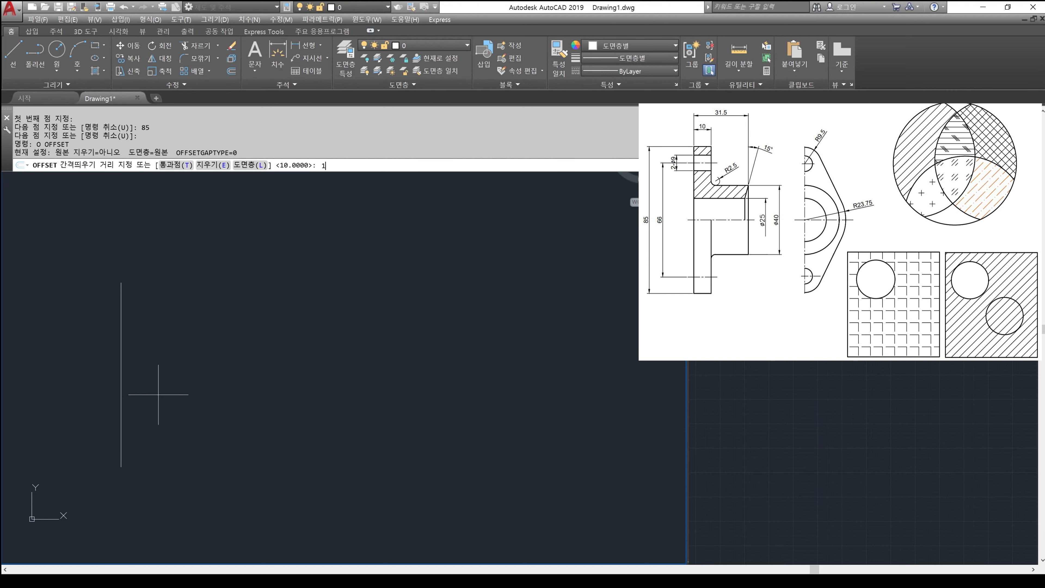
{"action": "type", "text": "10"}
{"action": "key", "text": "Return"}
{"action": "left_click", "coordinate": [121, 367]}
{"action": "left_click", "coordinate": [168, 346]}
{"action": "key", "text": "Return"}
Step: Offset the flange's outer face line 31.5 mm to the right to mark the end of the hub
{"action": "key", "text": "Return"}
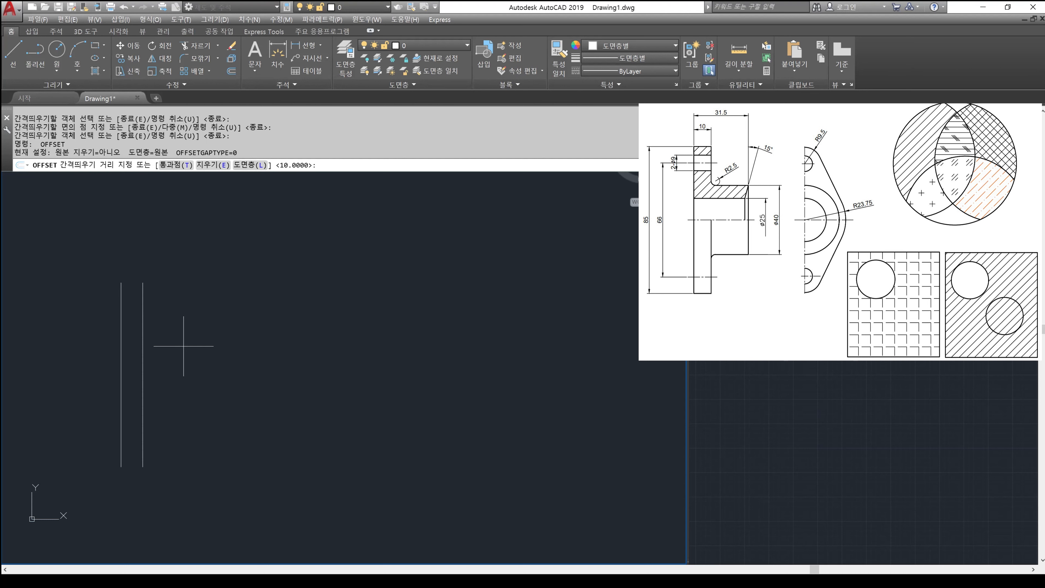
{"action": "type", "text": "31.5"}
{"action": "key", "text": "Return"}
{"action": "left_click", "coordinate": [120, 341]}
{"action": "left_click", "coordinate": [202, 341]}
{"action": "key", "text": "Return"}
Step: Draw a horizontal centre line from the midpoint of the flange's outer face past the hub end, and stretch its left end beyond the face
{"action": "type", "text": "l"}
{"action": "key", "text": "Return"}
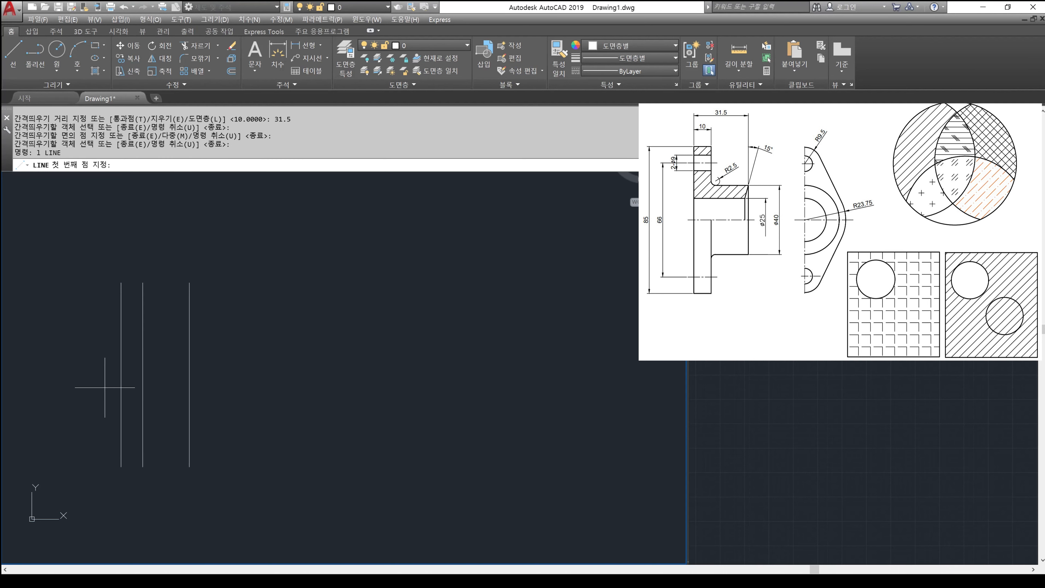
{"action": "left_click", "coordinate": [133, 379]}
{"action": "left_click", "coordinate": [198, 375]}
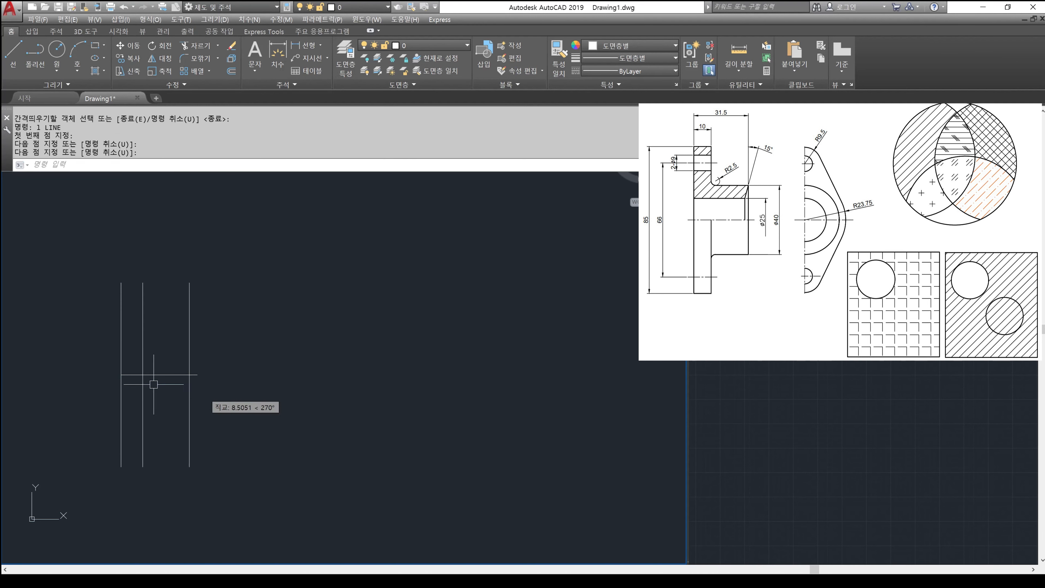
{"action": "key", "text": "Return"}
{"action": "left_click", "coordinate": [140, 375]}
{"action": "left_click", "coordinate": [121, 375]}
{"action": "left_click", "coordinate": [113, 375]}
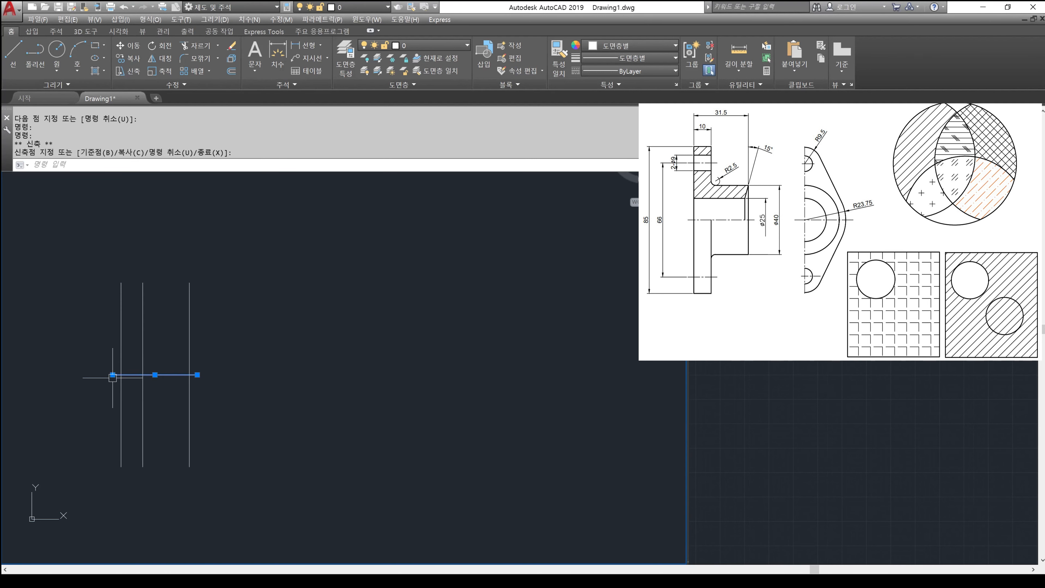
Step: Try to copy the horizontal centre line to the left, and undo the copy
{"action": "middle_click_drag", "start_coordinate": [202, 338], "coordinate": [194, 291]}
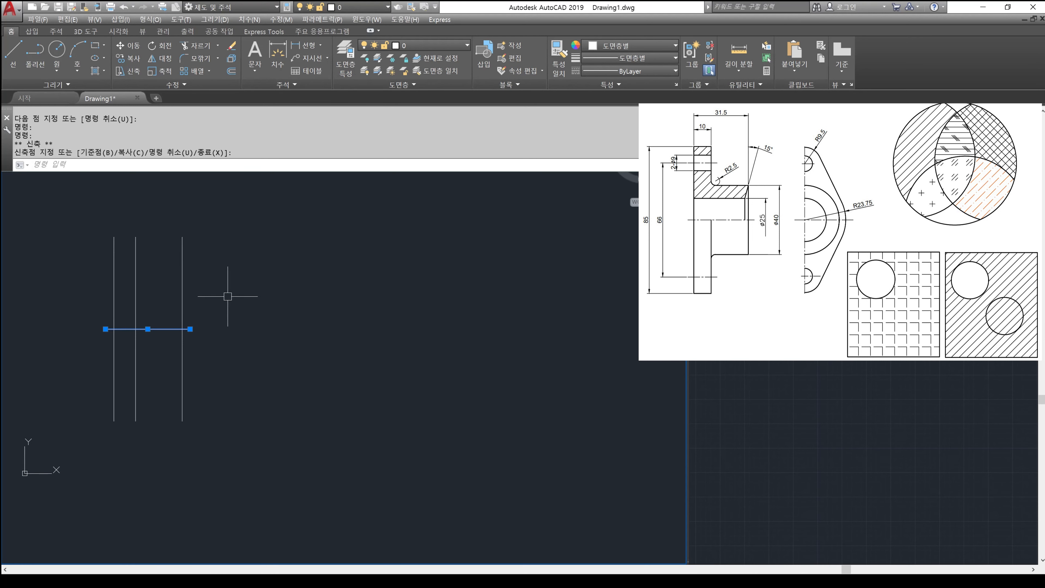
{"action": "type", "text": "co"}
{"action": "key", "text": "Return"}
{"action": "left_click", "coordinate": [210, 283]}
{"action": "left_click", "coordinate": [179, 283]}
{"action": "key", "text": "Escape"}
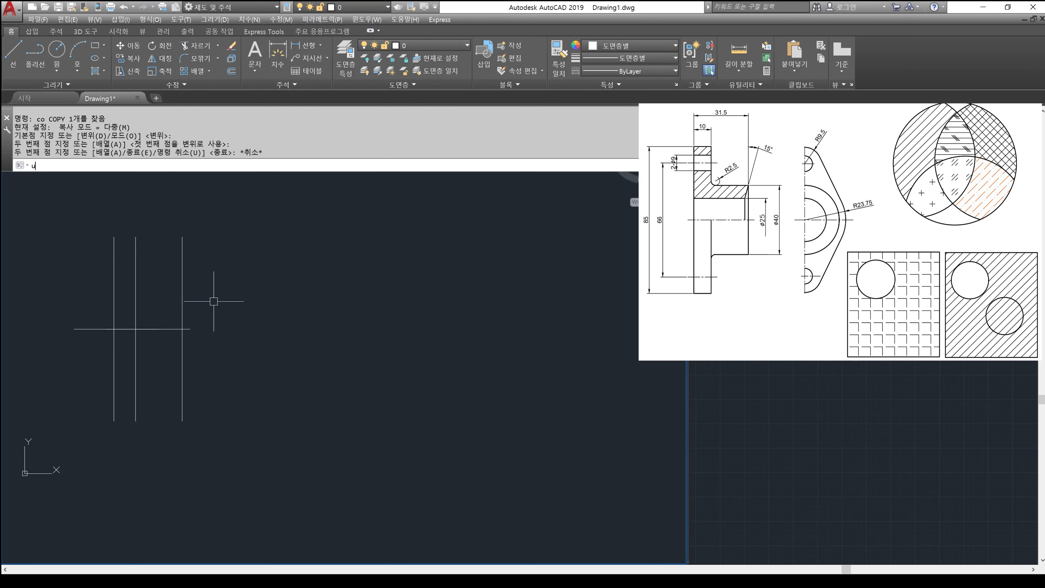
{"action": "type", "text": "u"}
{"action": "key", "text": "Return"}
{"action": "type", "text": "c"}
{"action": "key", "text": "Return"}
{"action": "left_click", "coordinate": [204, 256]}
{"action": "key", "text": "Escape"}
Step: Copy the vertical hub end line to the right as the vertical axis of the flange's front view
{"action": "type", "text": "co"}
{"action": "key", "text": "Return"}
{"action": "left_click", "coordinate": [212, 266]}
{"action": "left_click", "coordinate": [165, 276]}
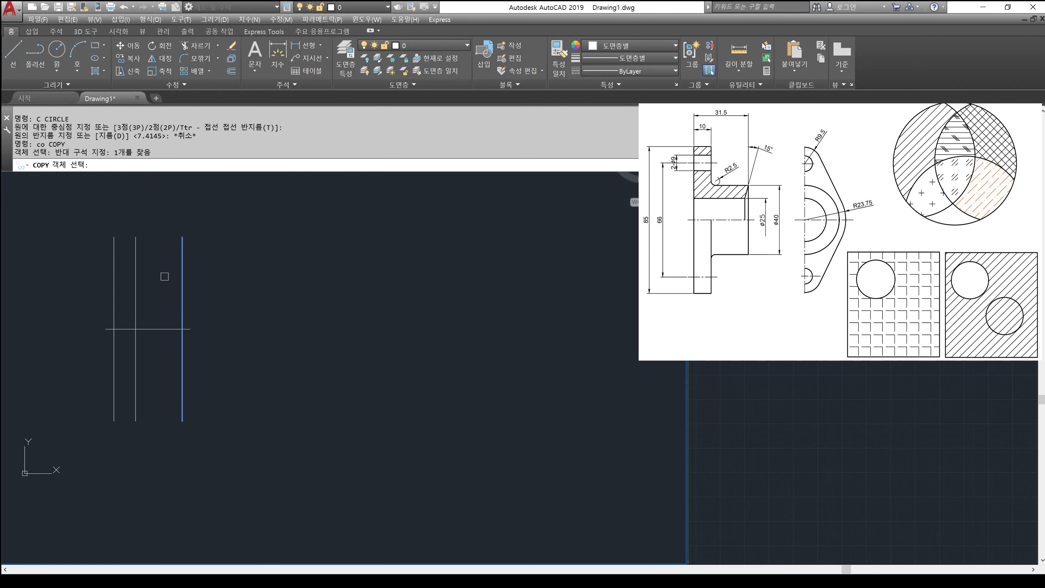
{"action": "key", "text": "Return"}
{"action": "left_click", "coordinate": [206, 284]}
{"action": "left_click", "coordinate": [274, 287]}
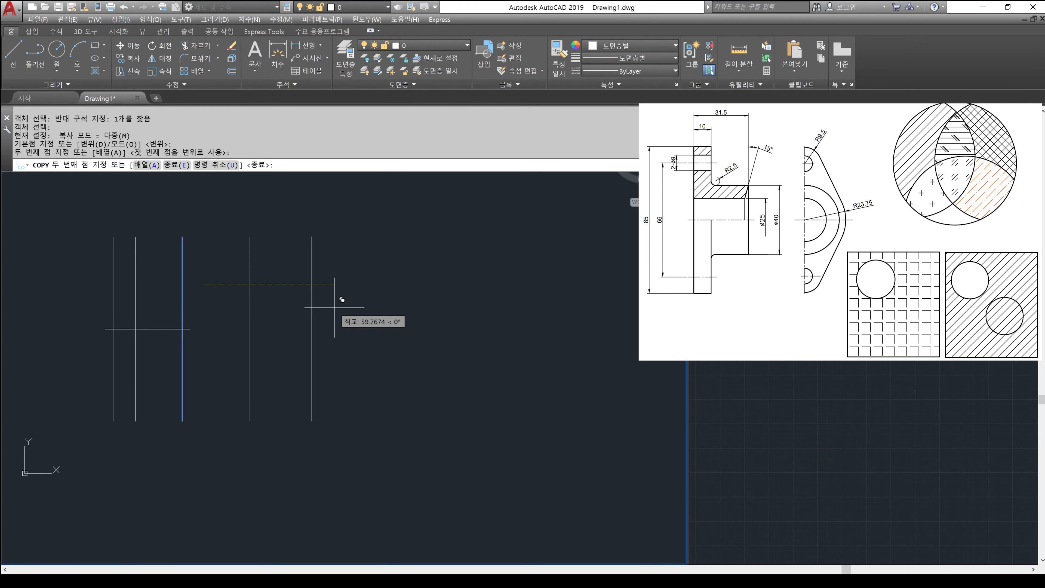
{"action": "key", "text": "Return"}
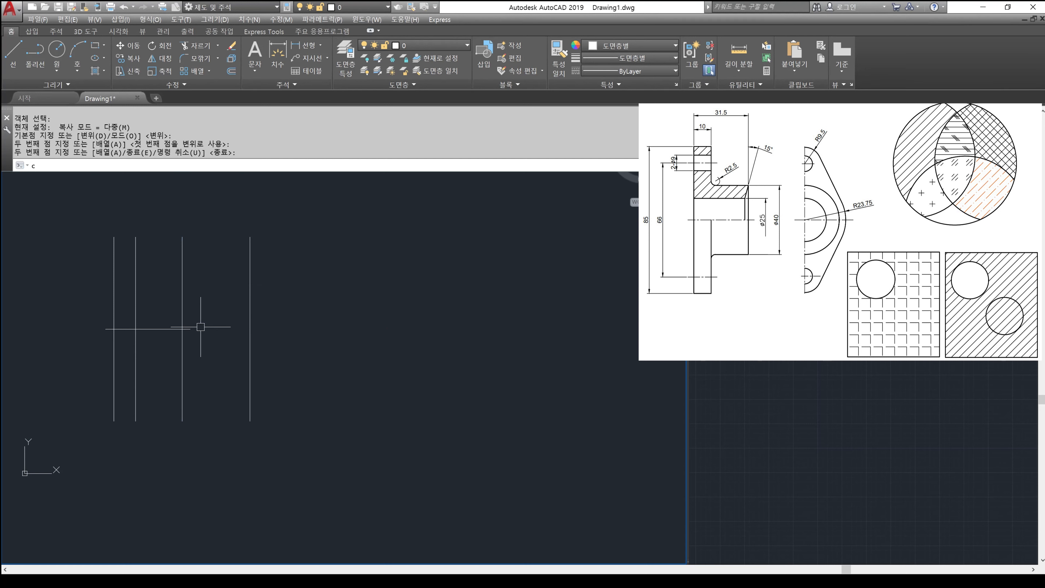
Step: Copy the horizontal centre line to the right so it crosses the front view's vertical axis
{"action": "type", "text": "co"}
{"action": "key", "text": "Return"}
{"action": "left_click", "coordinate": [168, 302]}
{"action": "left_click", "coordinate": [161, 348]}
{"action": "key", "text": "Return"}
{"action": "left_click", "coordinate": [209, 351]}
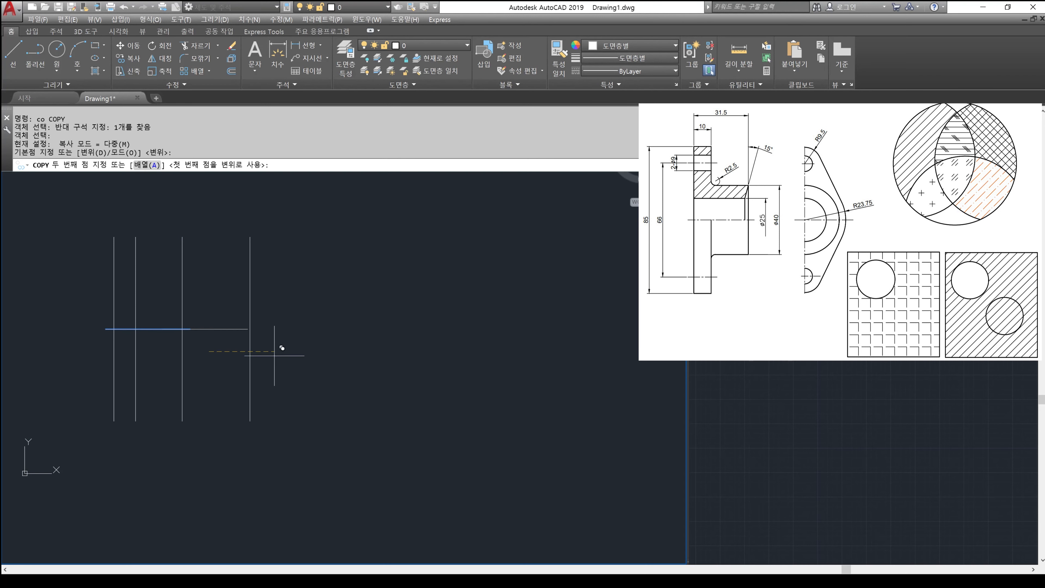
{"action": "left_click", "coordinate": [338, 351]}
{"action": "key", "text": "Return"}
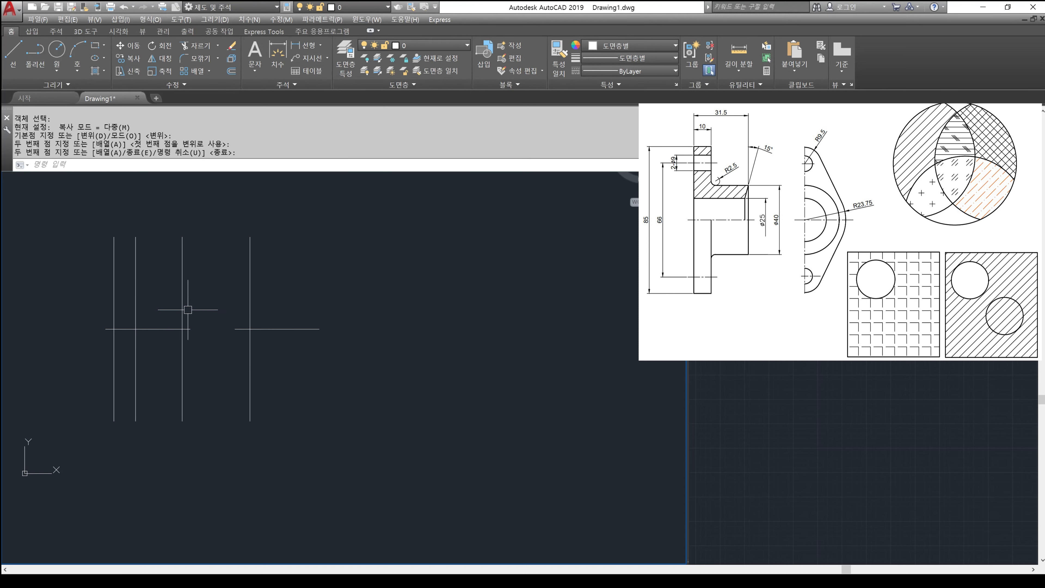
Step: Scale the hub end line about its intersection with the centre line, using reference length 85 and new length 40
{"action": "type", "text": "sc"}
{"action": "key", "text": "Return"}
{"action": "left_click", "coordinate": [213, 274]}
{"action": "left_click", "coordinate": [180, 281]}
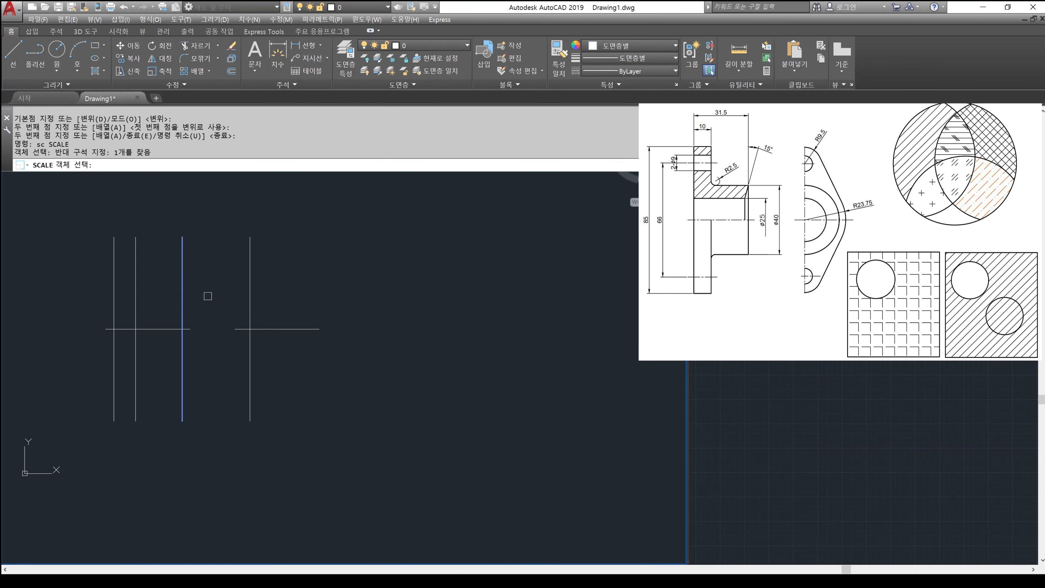
{"action": "key", "text": "Return"}
{"action": "left_click", "coordinate": [183, 328]}
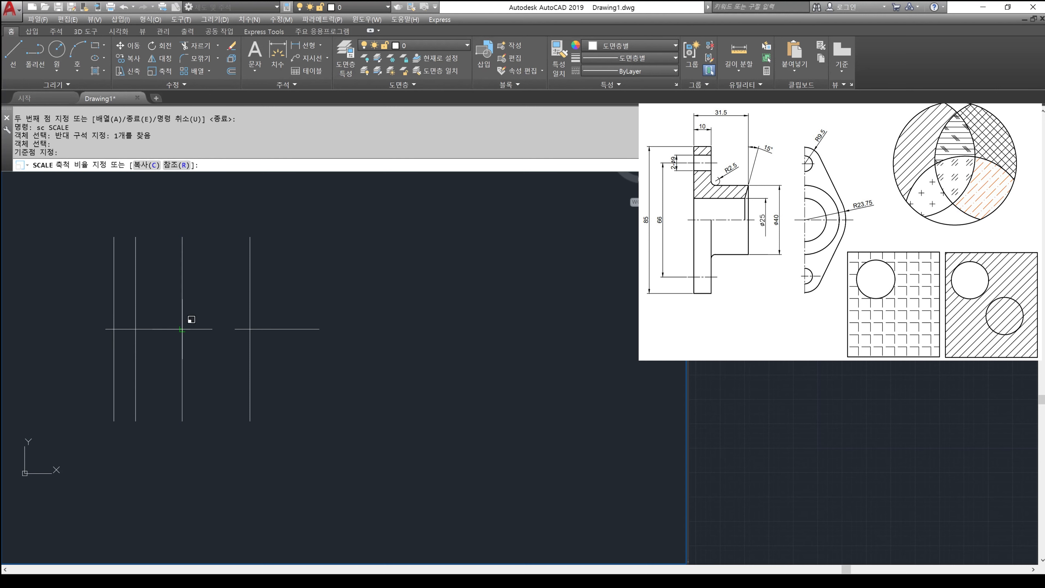
{"action": "type", "text": "r"}
{"action": "key", "text": "Return"}
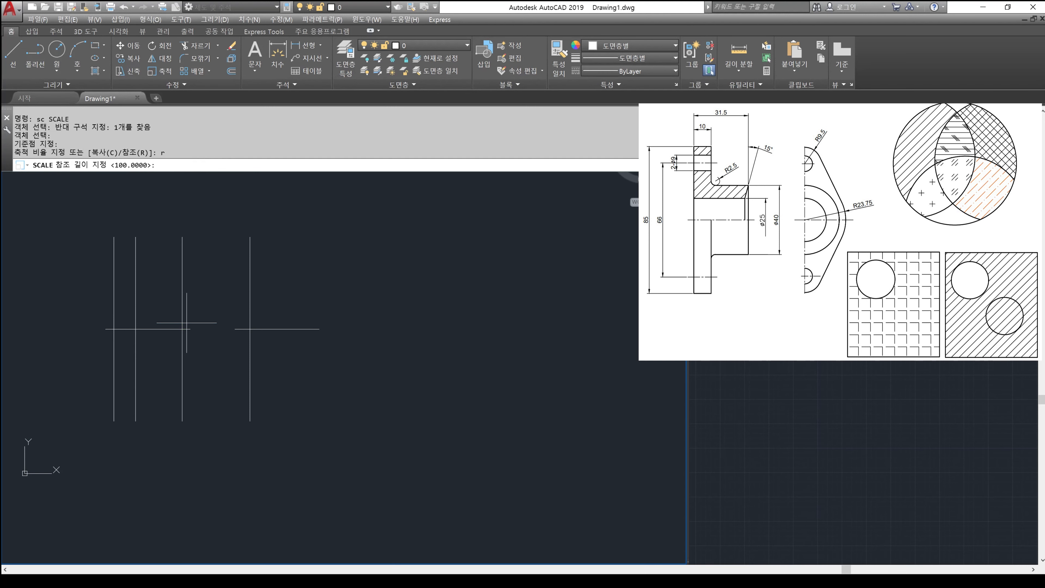
{"action": "type", "text": "85"}
{"action": "key", "text": "Return"}
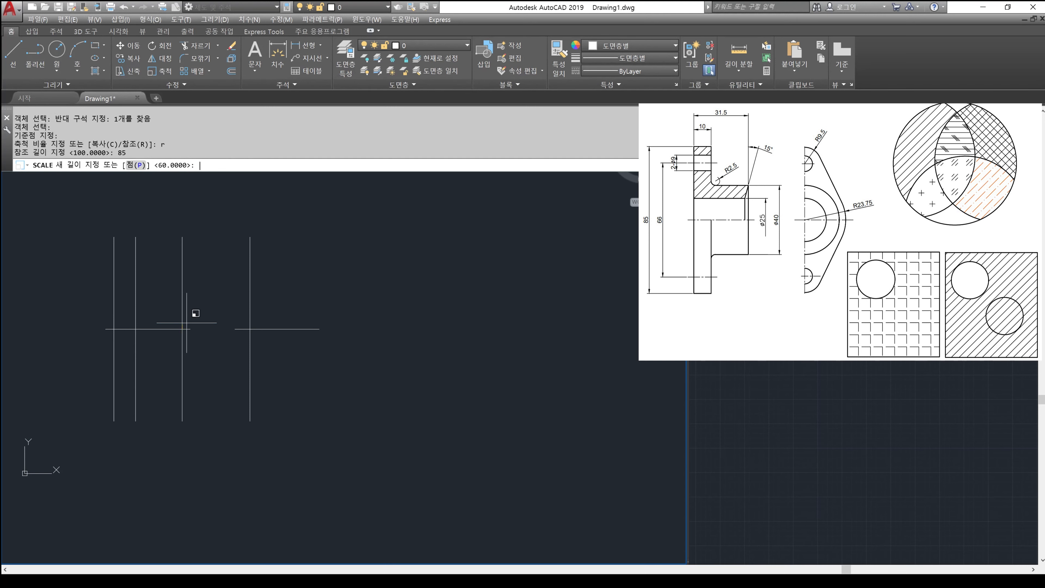
{"action": "type", "text": "40"}
{"action": "key", "text": "Return"}
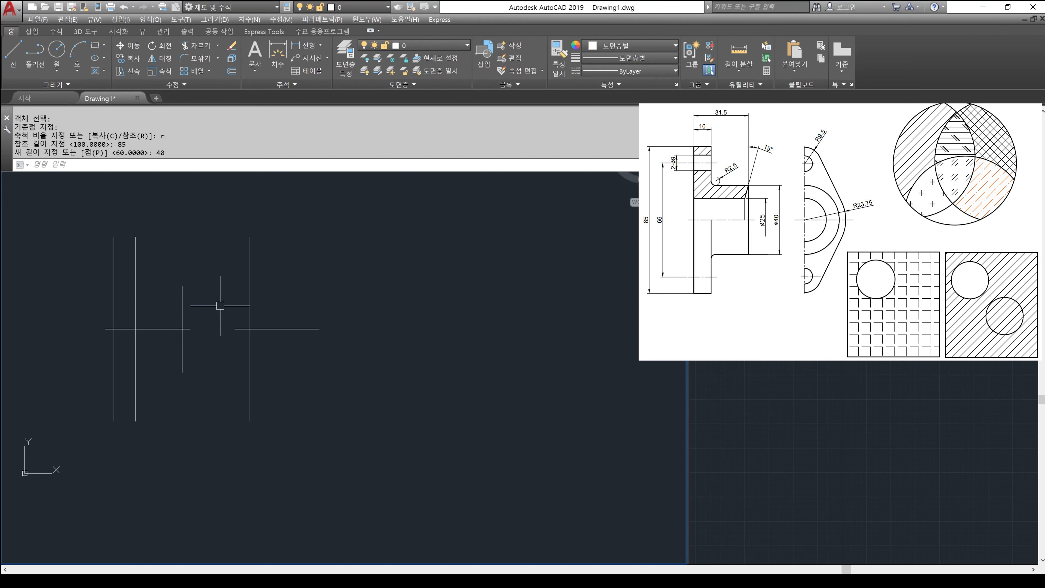
Step: Draw the hub's upper edge from the top of the hub end line horizontally to the flange's inner face
{"action": "type", "text": "l"}
{"action": "key", "text": "Return"}
{"action": "left_click", "coordinate": [182, 285]}
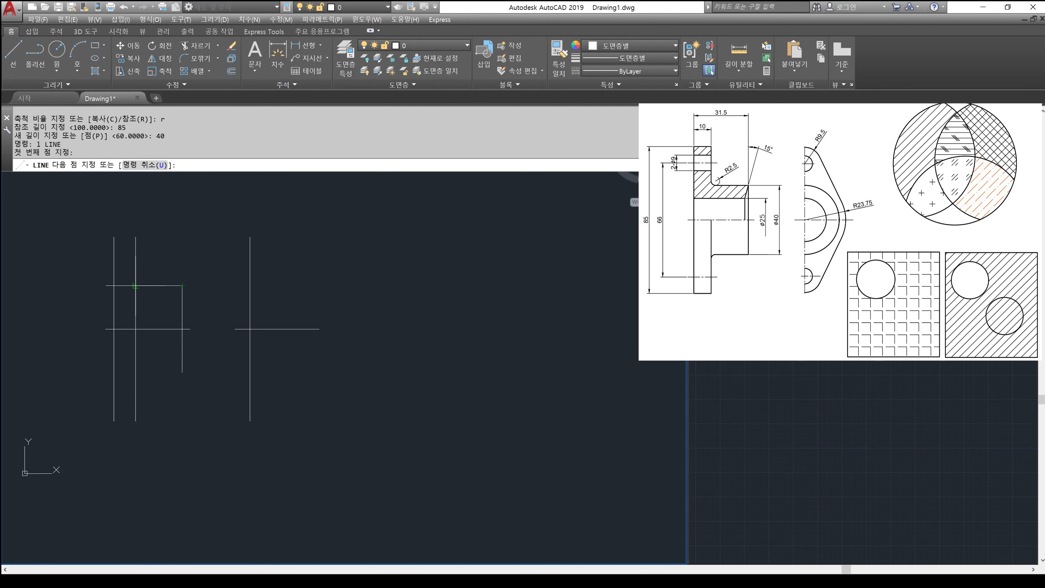
{"action": "left_click", "coordinate": [135, 285]}
{"action": "key", "text": "Return"}
Step: Draw the flange's top edge between the upper ends of its two vertical face lines
{"action": "key", "text": "Return"}
{"action": "left_click", "coordinate": [135, 237]}
{"action": "left_click", "coordinate": [113, 236]}
{"action": "key", "text": "Return"}
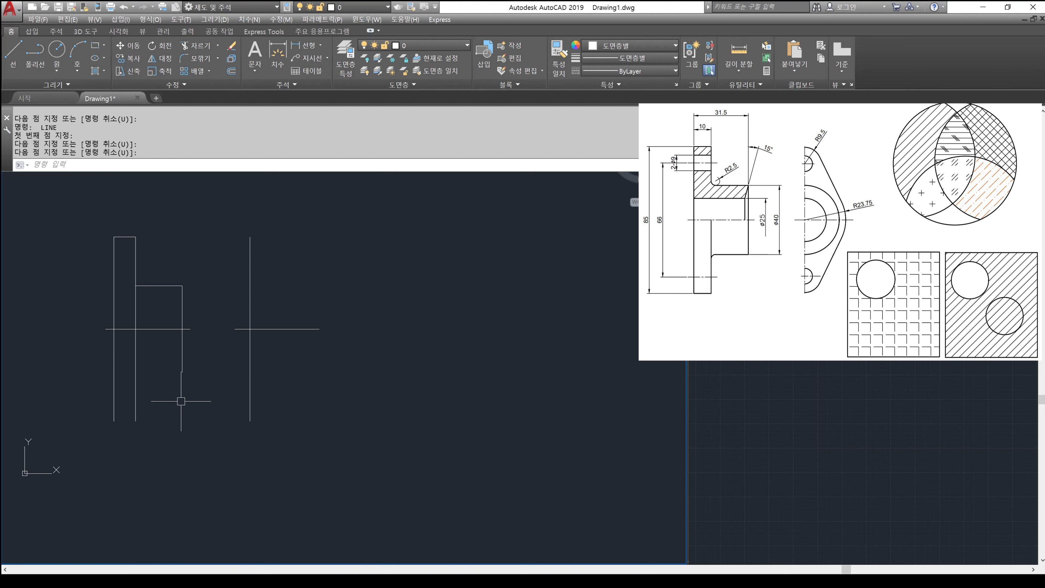
{"action": "key", "text": "Return"}
{"action": "key", "text": "Escape"}
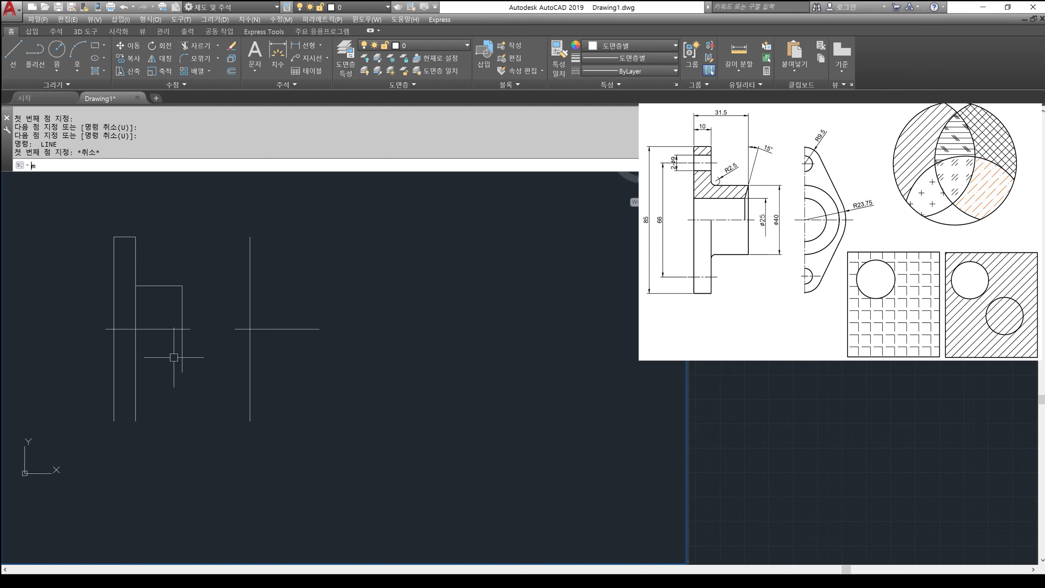
Step: Mirror the flange's top edge and the hub's upper edge about the horizontal centre line, keeping the originals
{"action": "type", "text": "mi"}
{"action": "key", "text": "Return"}
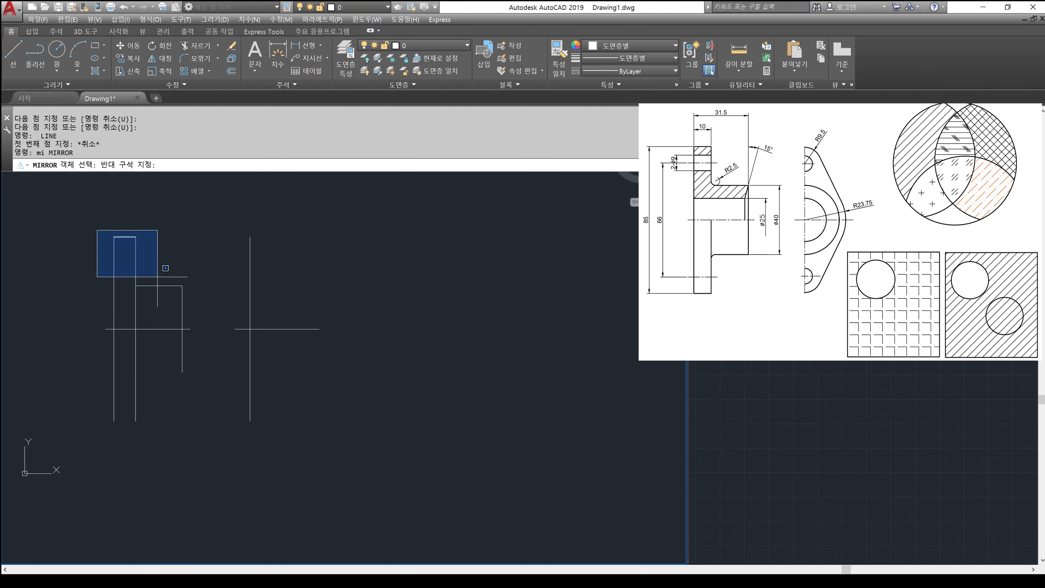
{"action": "left_click", "coordinate": [232, 335]}
{"action": "key", "text": "Return"}
{"action": "left_click", "coordinate": [190, 330]}
{"action": "left_click", "coordinate": [236, 329]}
{"action": "key", "text": "Return"}
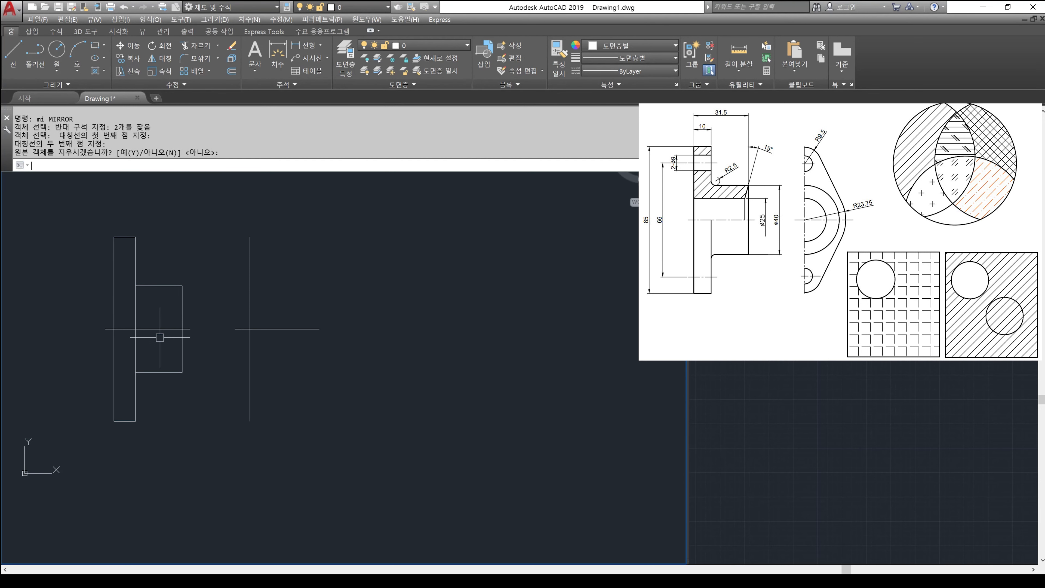
Step: Try to trim the flange's inner face line with the hub's upper edge as cutting edge, and undo the trim
{"action": "type", "text": "tr"}
{"action": "key", "text": "Return"}
{"action": "left_click", "coordinate": [165, 258]}
{"action": "left_click", "coordinate": [152, 292]}
{"action": "key", "text": "Return"}
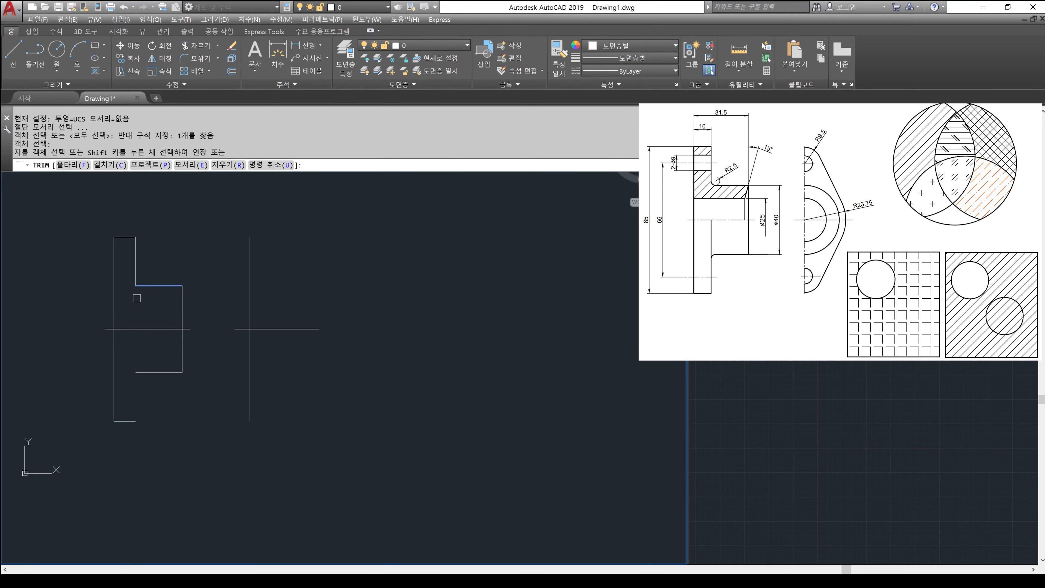
{"action": "key", "text": "Return"}
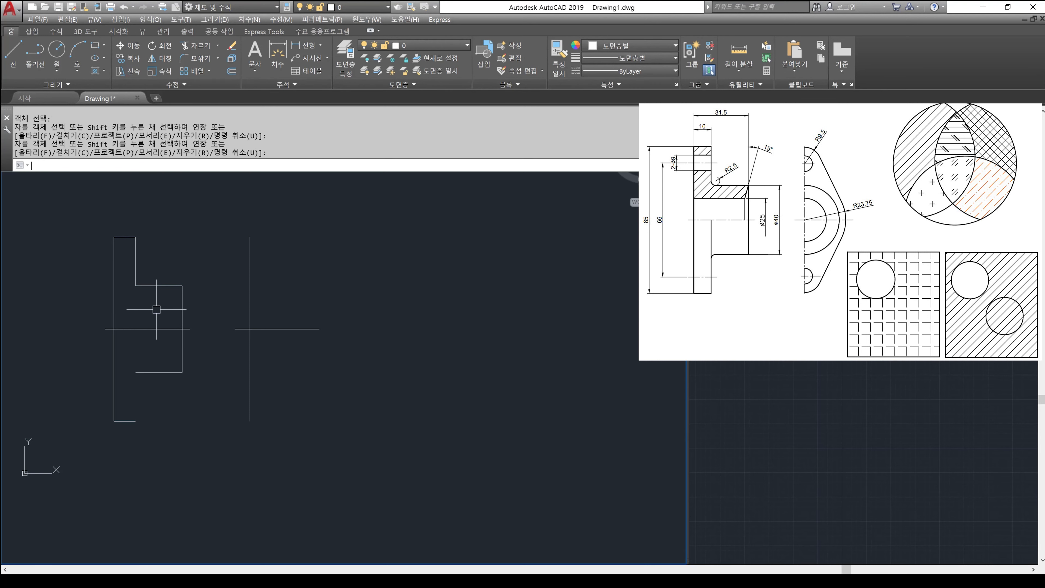
{"action": "type", "text": "u"}
{"action": "key", "text": "Return"}
Step: Trim the flange's inner face line between the hub's upper edge and the horizontal centre line
{"action": "type", "text": "tr"}
{"action": "key", "text": "Return"}
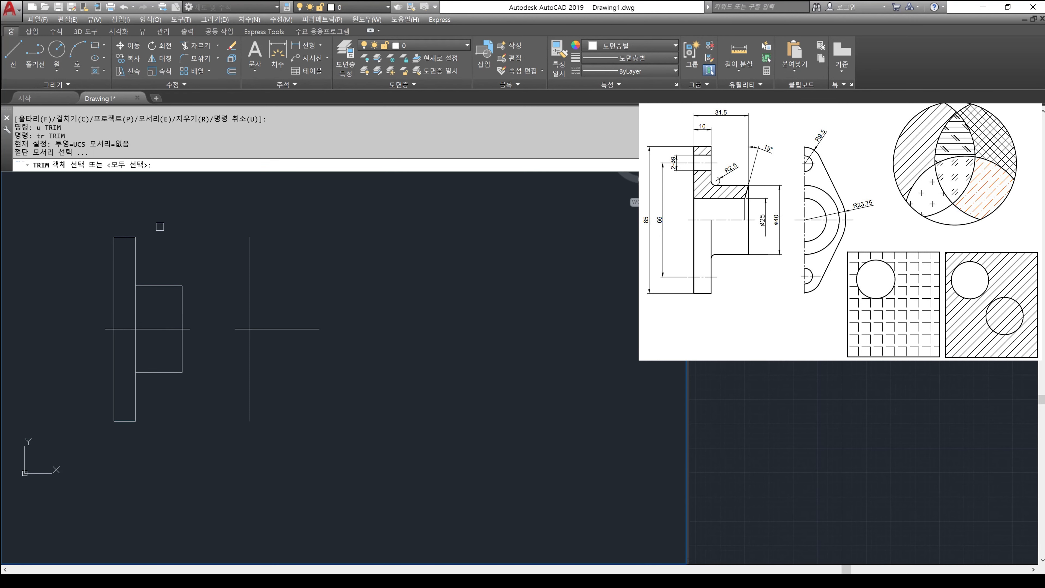
{"action": "key", "text": "Return"}
{"action": "left_click", "coordinate": [137, 308]}
{"action": "key", "text": "Return"}
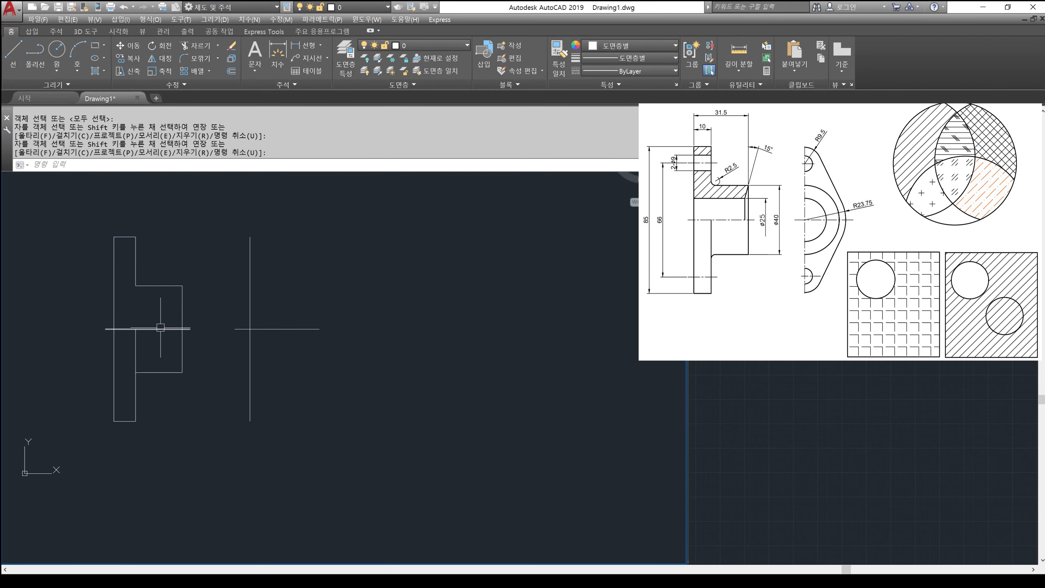
Step: Offset the section's horizontal centre line by 33 both upward and downward for the bolt hole axes
{"action": "type", "text": "o"}
{"action": "key", "text": "space"}
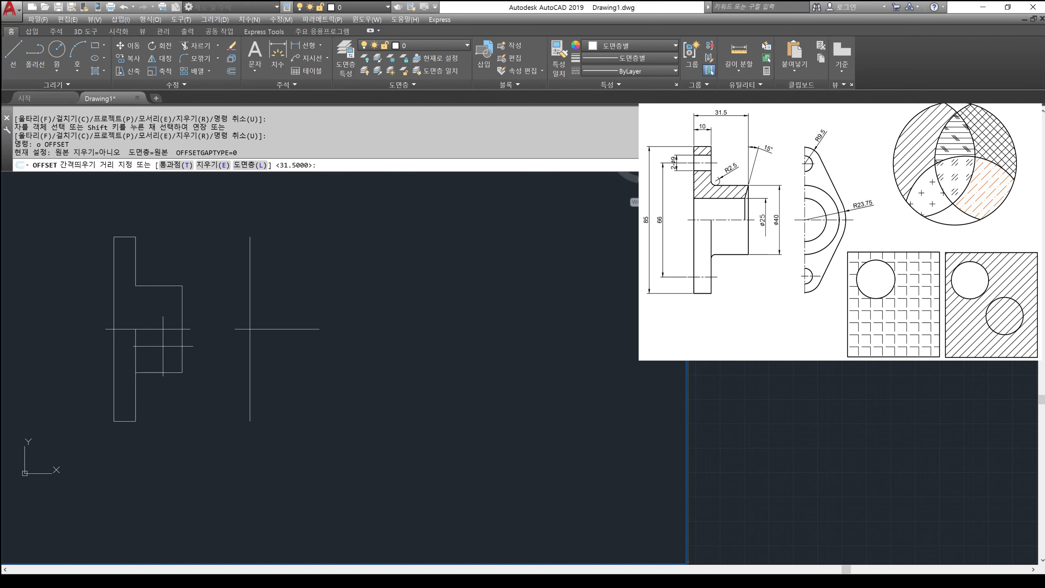
{"action": "type", "text": "33"}
{"action": "key", "text": "space"}
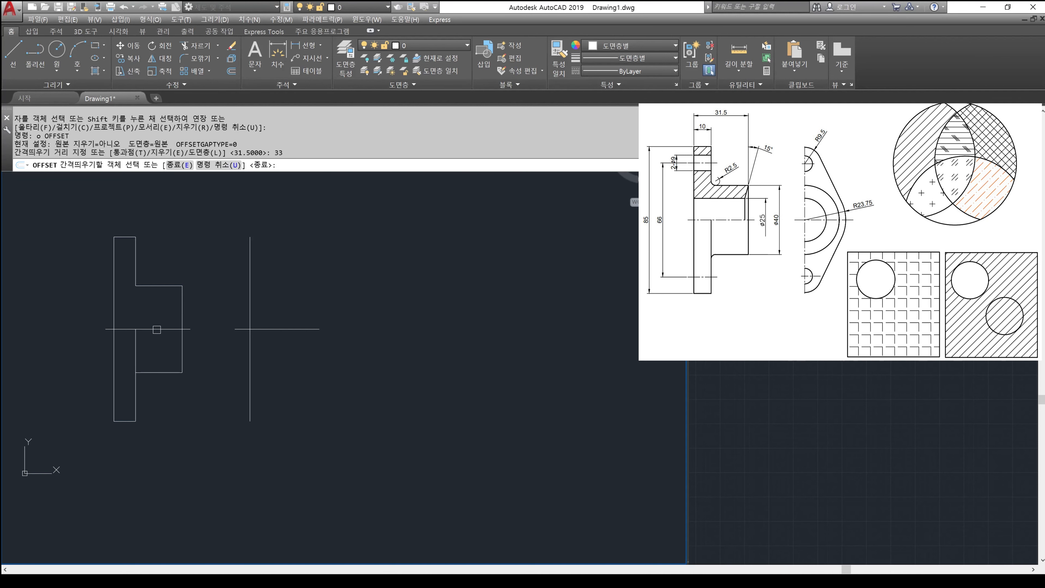
{"action": "left_click", "coordinate": [158, 329]}
{"action": "left_click", "coordinate": [156, 299]}
{"action": "left_click", "coordinate": [156, 328]}
{"action": "left_click", "coordinate": [177, 356]}
{"action": "key", "text": "space"}
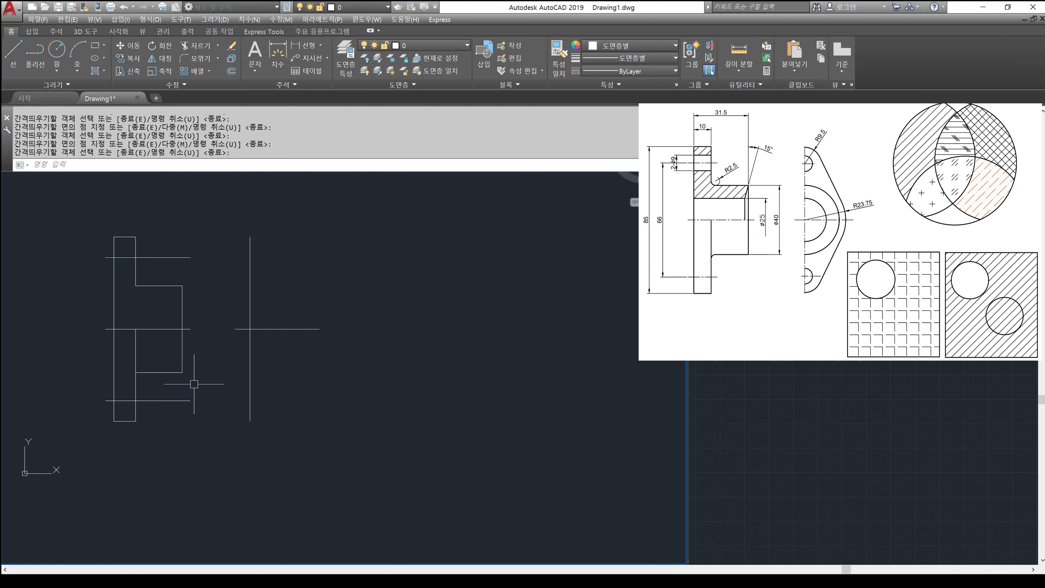
Step: Shorten both bolt hole axes so their hub-side ends stop just beyond the flange's inner face
{"action": "left_click", "coordinate": [185, 257]}
{"action": "left_click", "coordinate": [190, 258]}
{"action": "left_click", "coordinate": [146, 243]}
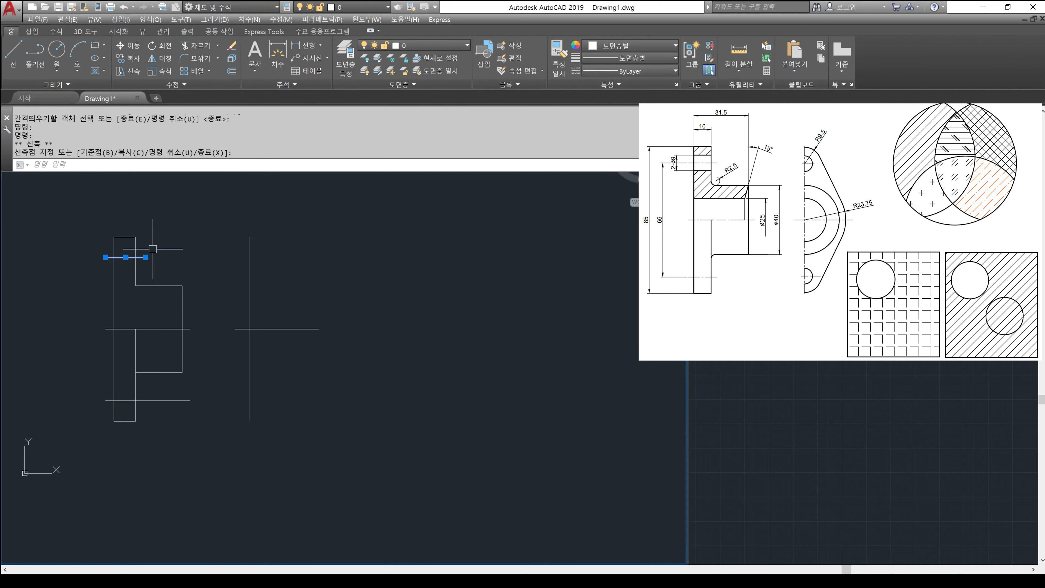
{"action": "left_click", "coordinate": [185, 400]}
{"action": "left_click", "coordinate": [190, 400]}
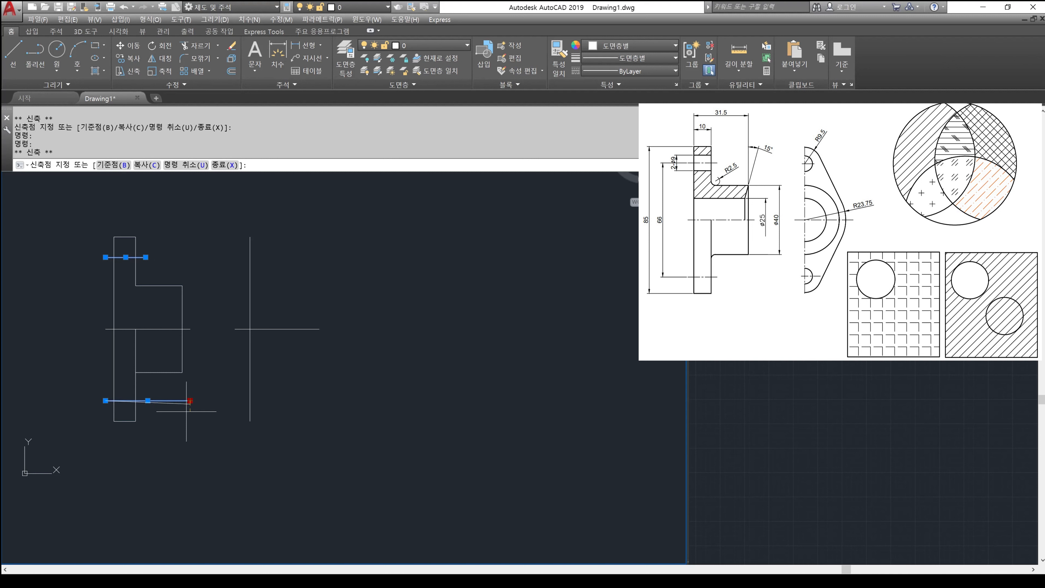
{"action": "left_click", "coordinate": [145, 409]}
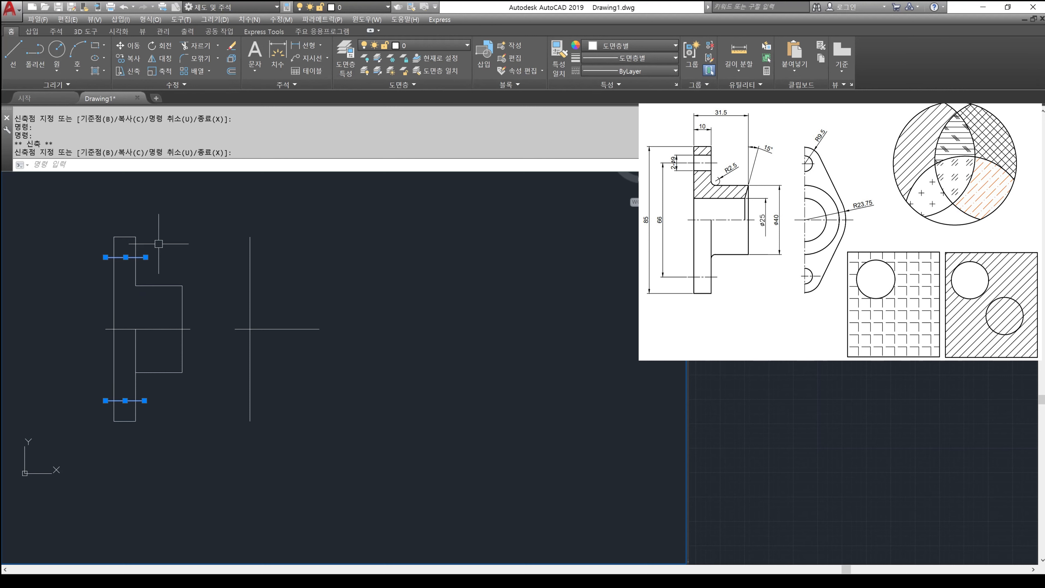
{"action": "key", "text": "Escape"}
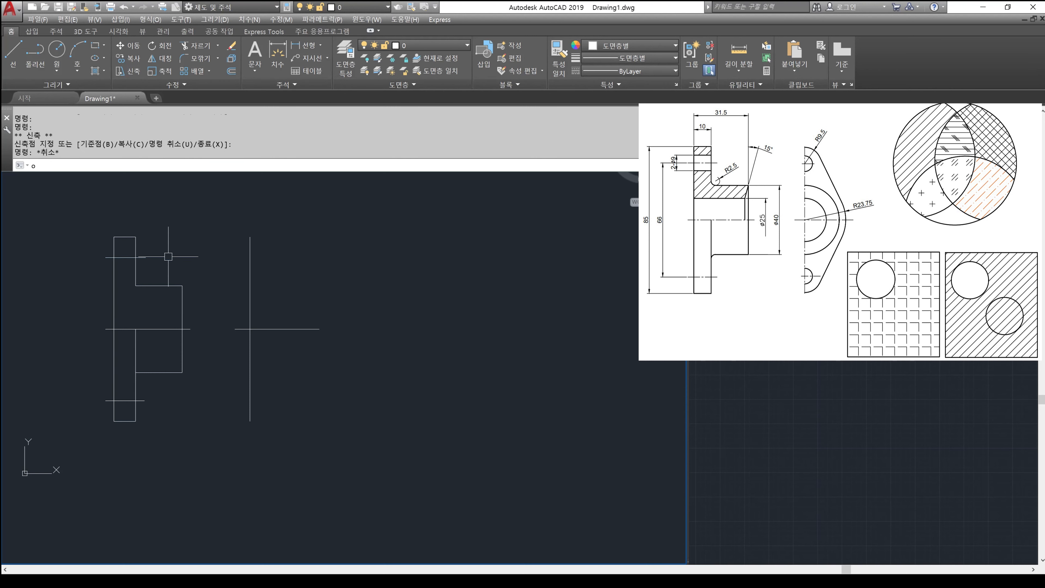
Step: Offset the upper bolt hole axis by 4.5 to both sides for the hole's edges
{"action": "type", "text": "o"}
{"action": "key", "text": "Return"}
{"action": "key", "text": "Return"}
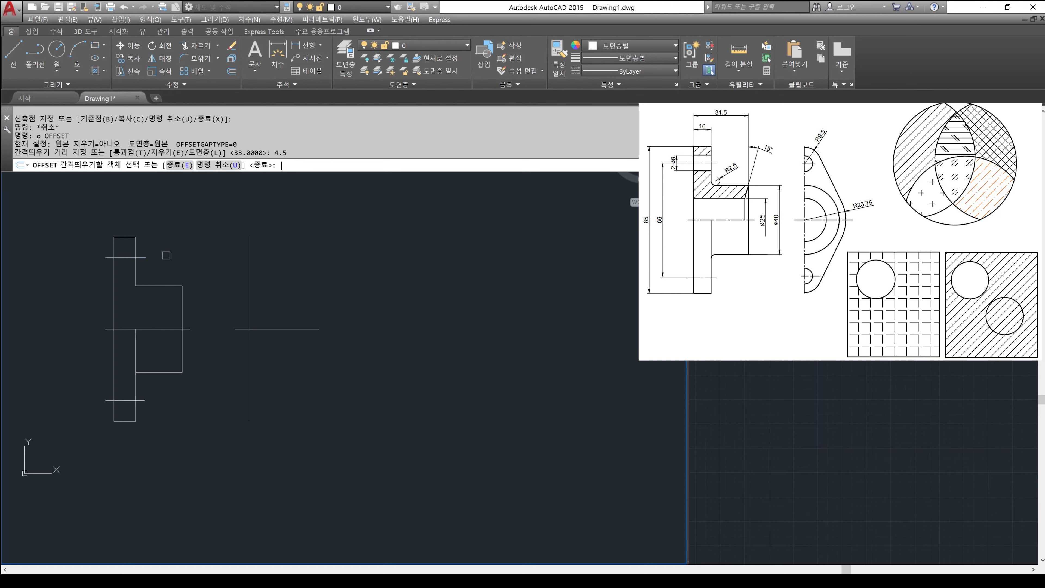
{"action": "left_click", "coordinate": [126, 258]}
{"action": "left_click", "coordinate": [126, 249]}
{"action": "left_click", "coordinate": [126, 257]}
{"action": "left_click", "coordinate": [126, 268]}
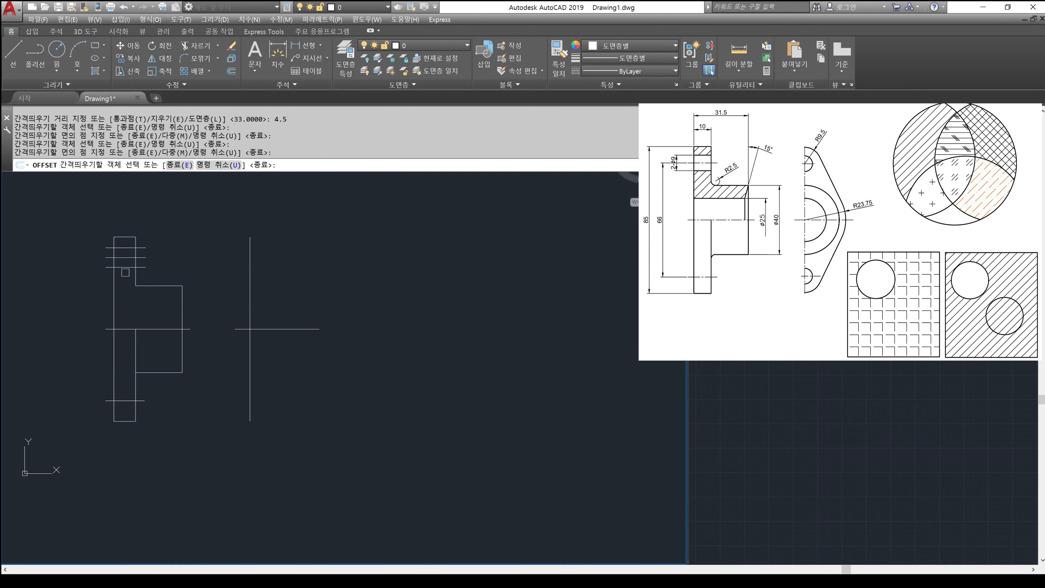
{"action": "key", "text": "Return"}
Step: Trim the upper bolt hole's two edges where they extend beyond the flange faces
{"action": "type", "text": "tr"}
{"action": "key", "text": "Return"}
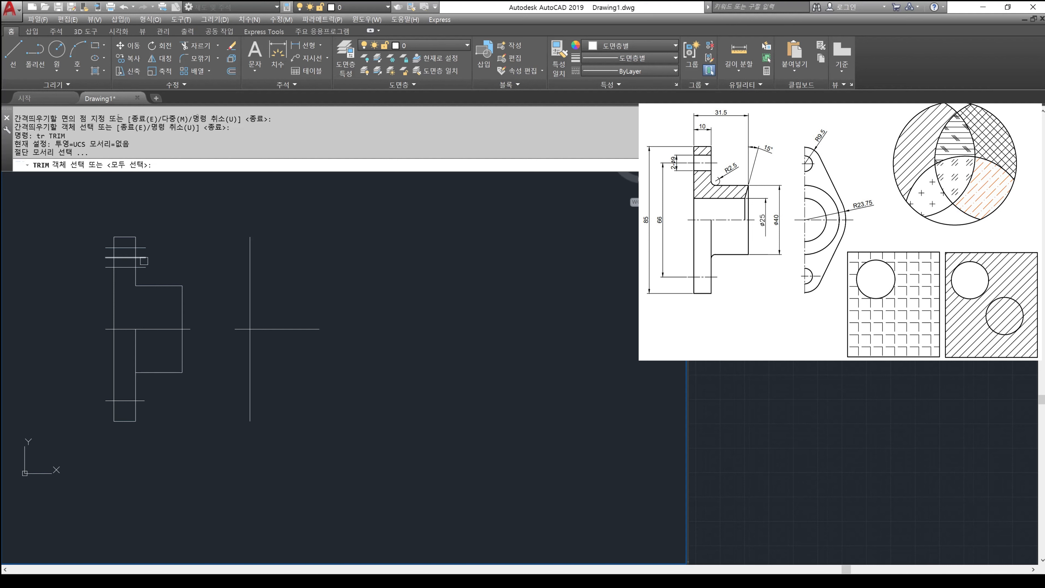
{"action": "key", "text": "Return"}
{"action": "left_click", "coordinate": [145, 269]}
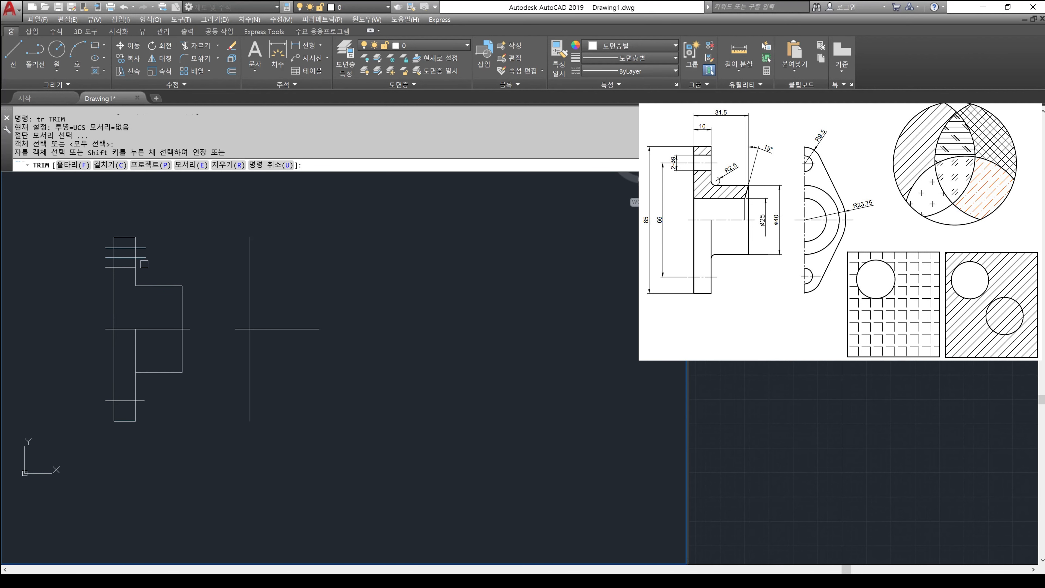
{"action": "left_click", "coordinate": [144, 248]}
{"action": "left_click", "coordinate": [110, 247]}
{"action": "left_click", "coordinate": [110, 247]}
{"action": "double_click", "coordinate": [111, 269]}
{"action": "key", "text": "Return"}
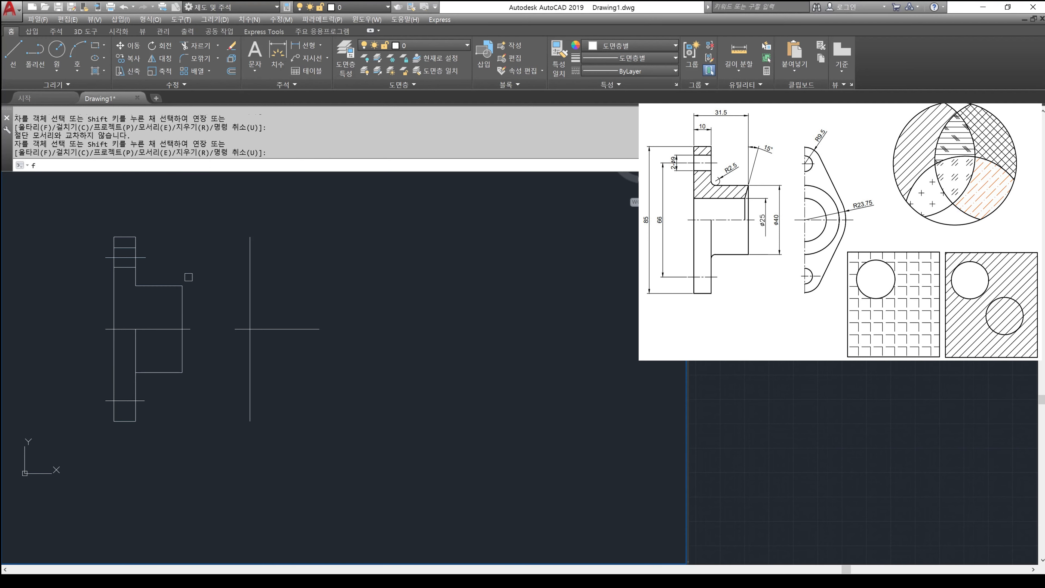
Step: Fillet the upper corner between the flange's inner face and the hub's upper edge with radius 2.5
{"action": "type", "text": "f"}
{"action": "key", "text": "Return"}
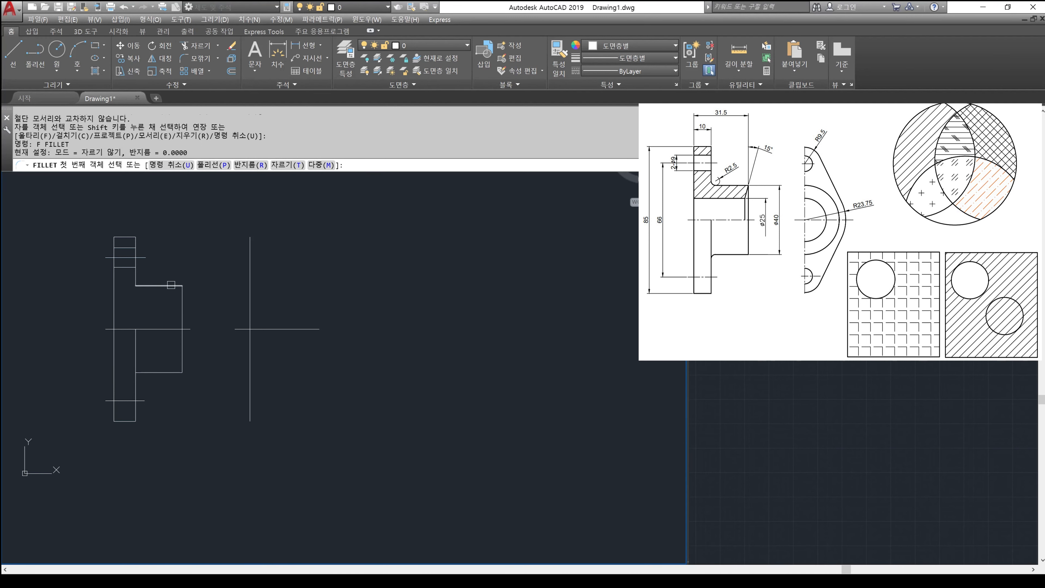
{"action": "type", "text": "r"}
{"action": "key", "text": "Return"}
{"action": "type", "text": "2.5"}
{"action": "key", "text": "Return"}
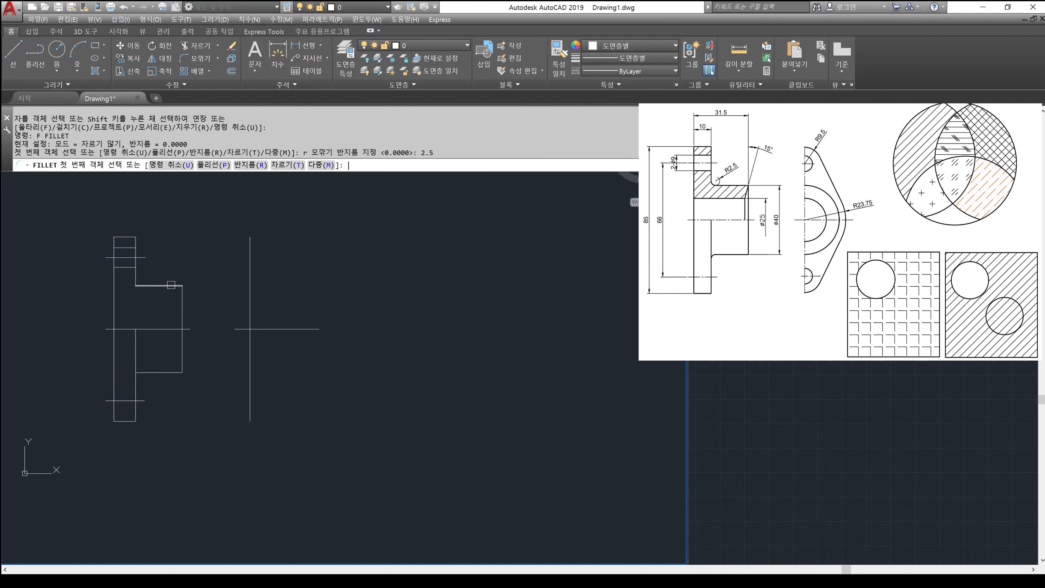
{"action": "left_click", "coordinate": [136, 291]}
{"action": "left_click", "coordinate": [142, 285]}
Step: Trim the leftover piece of the hub's upper edge at the fillet corner
{"action": "type", "text": "z"}
{"action": "key", "text": "Return"}
{"action": "left_click", "coordinate": [74, 216]}
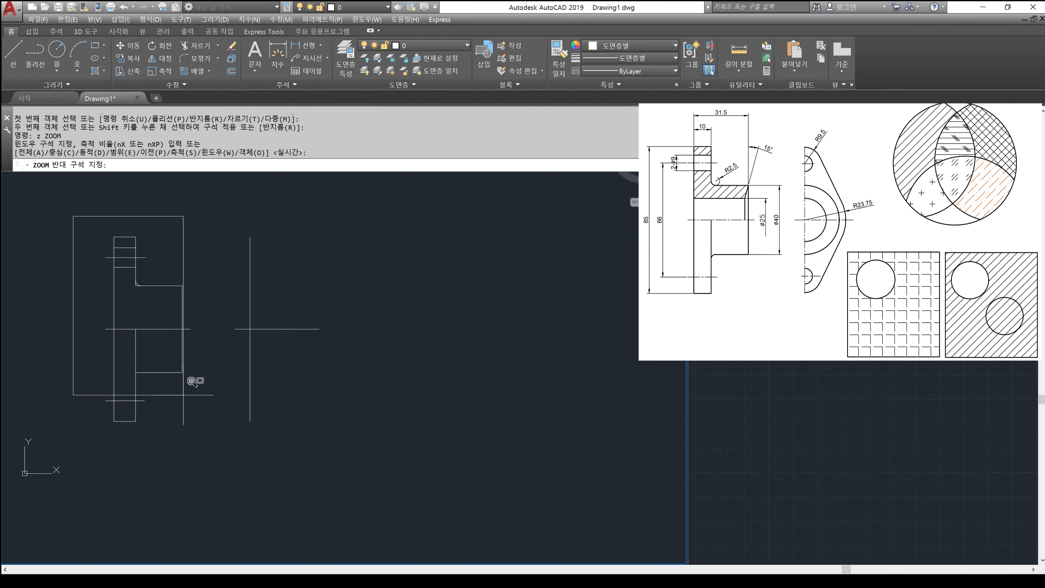
{"action": "left_click", "coordinate": [184, 395]}
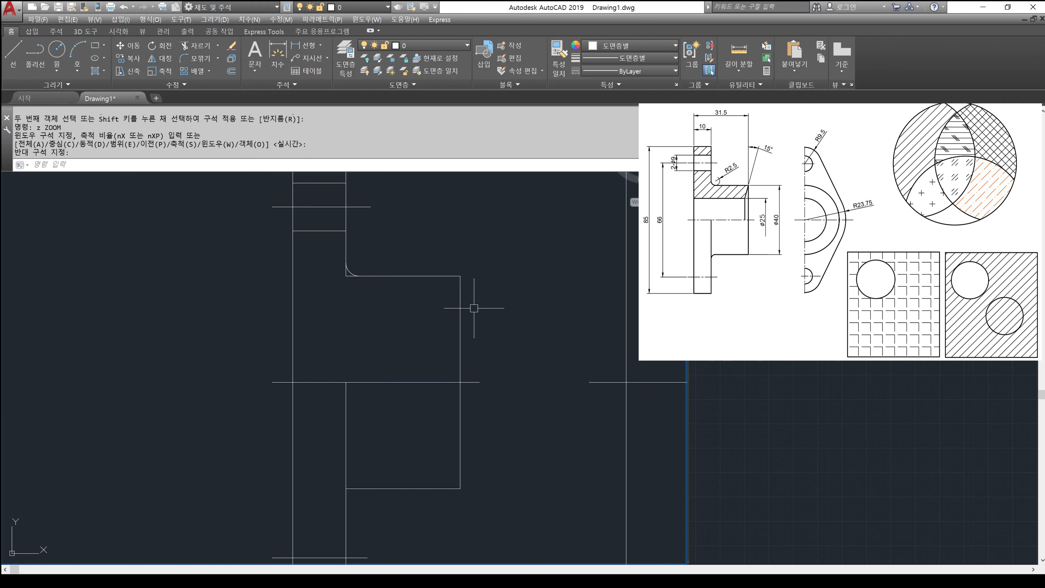
{"action": "type", "text": "tr"}
{"action": "key", "text": "Return"}
{"action": "key", "text": "Return"}
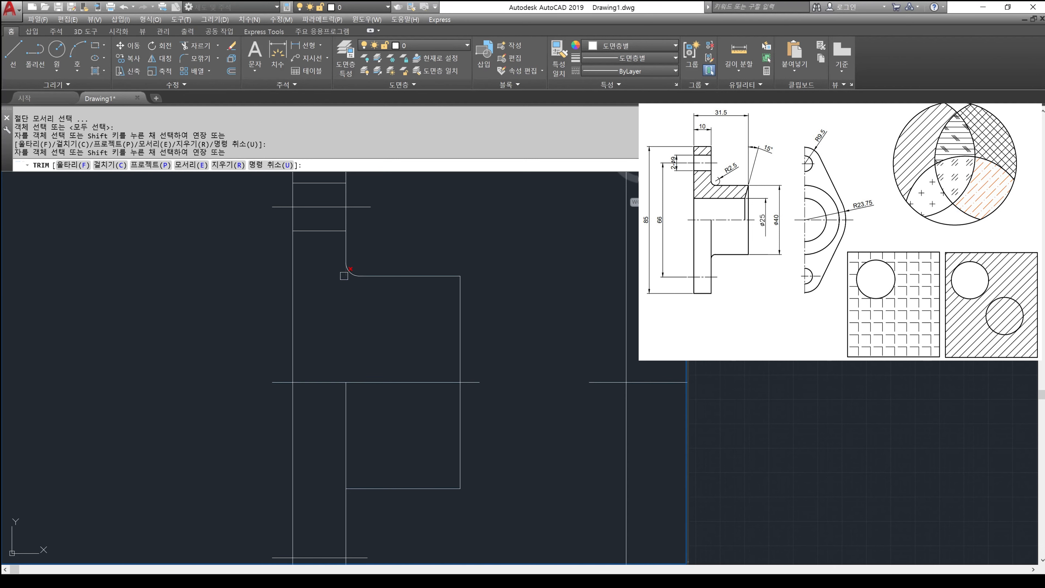
{"action": "key", "text": "Return"}
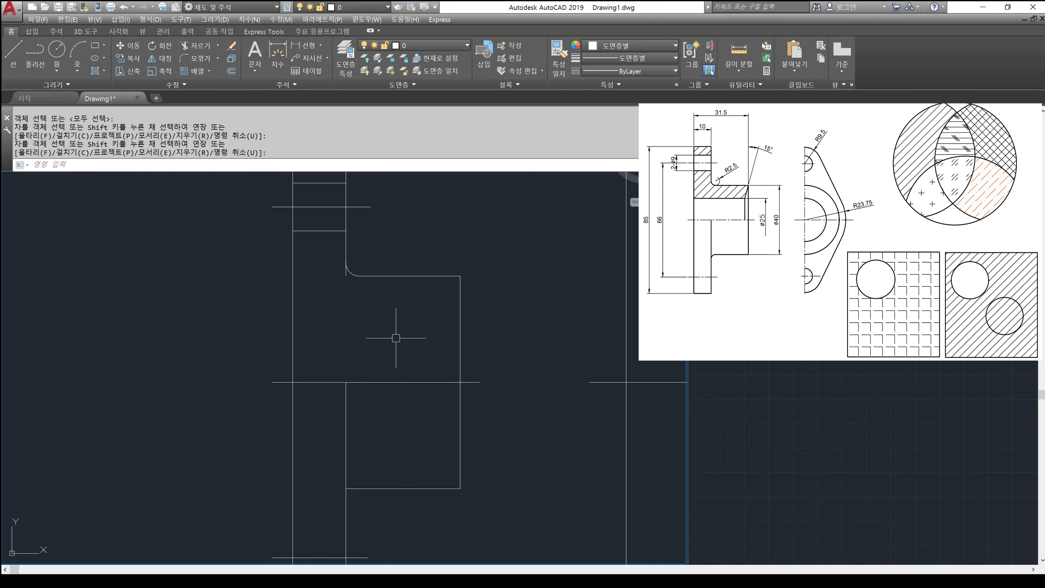
Step: Erase the flange's upper inner face line that runs past the fillet
{"action": "left_click", "coordinate": [346, 275]}
{"action": "key", "text": "Escape"}
{"action": "left_click", "coordinate": [346, 268]}
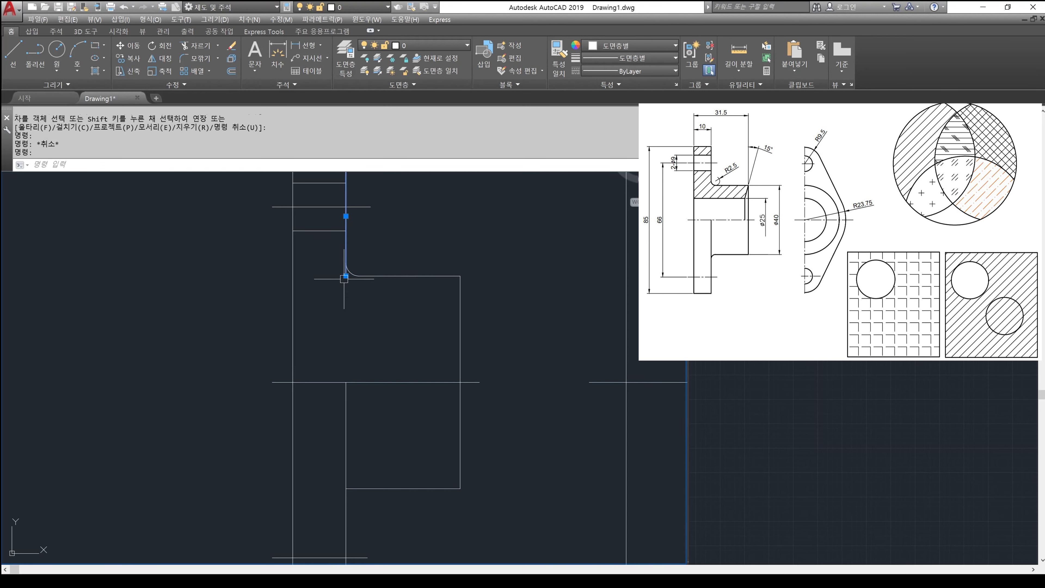
{"action": "type", "text": "e"}
{"action": "key", "text": "Return"}
Step: Draw the flange's upper inner face line from the fillet's upper end to the end of the flange's top edge
{"action": "middle_click_drag", "start_coordinate": [372, 306], "coordinate": [265, 366]}
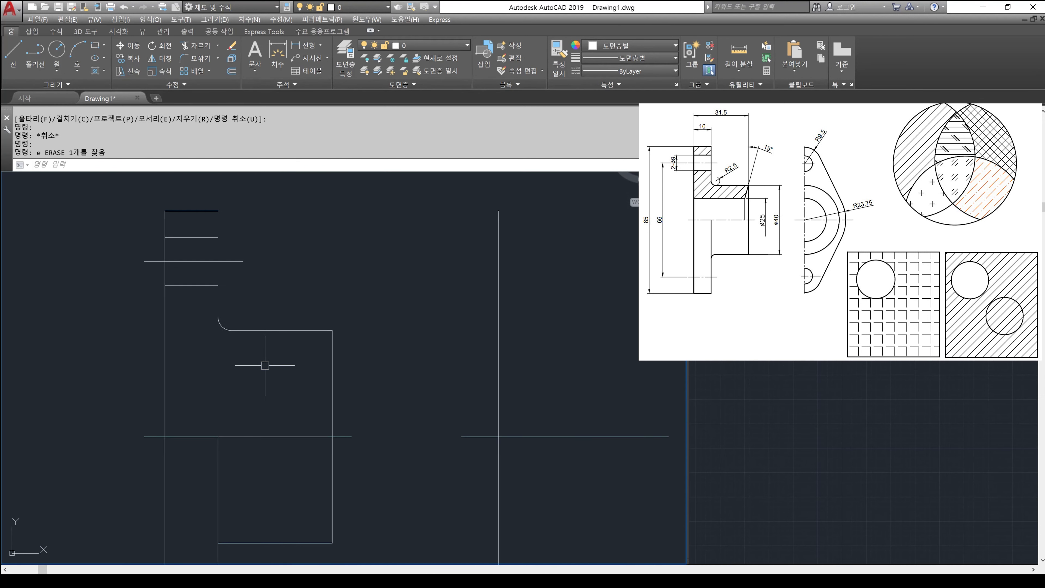
{"action": "scroll", "coordinate": [268, 363], "scroll_direction": "down", "scroll_amount": 2}
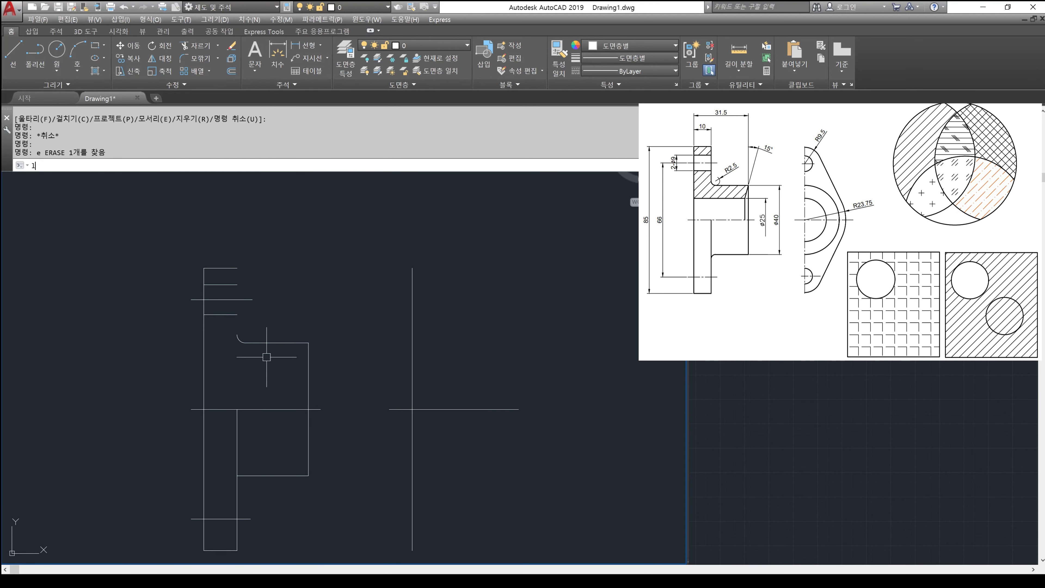
{"action": "key", "text": "Return"}
{"action": "left_click", "coordinate": [237, 335]}
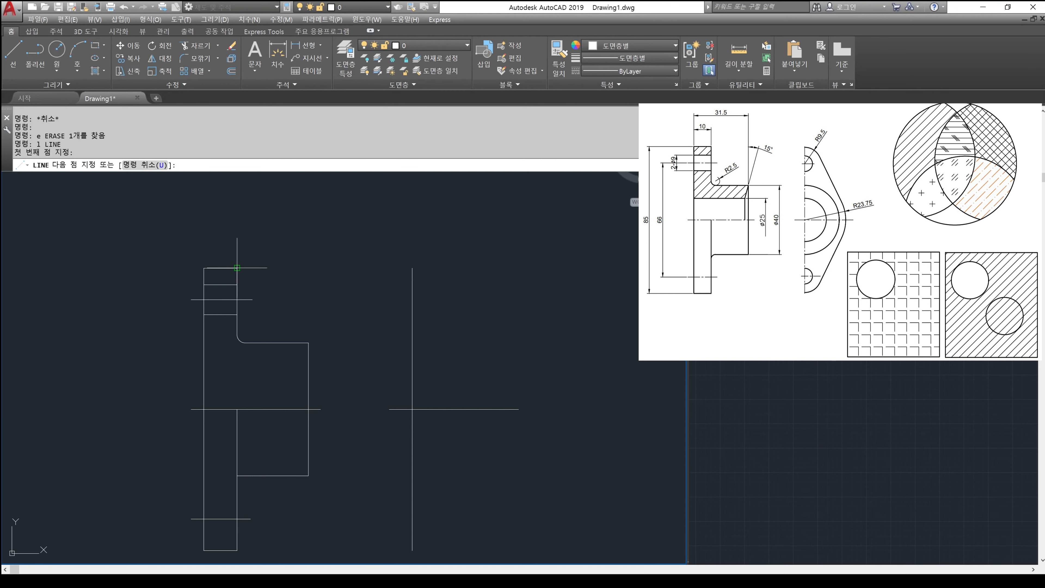
{"action": "left_click", "coordinate": [237, 268]}
{"action": "key", "text": "Return"}
Step: Fillet the lower corner between the flange's inner face and the hub's lower edge, with the Trim option on
{"action": "middle_click_drag", "start_coordinate": [278, 377], "coordinate": [262, 328]}
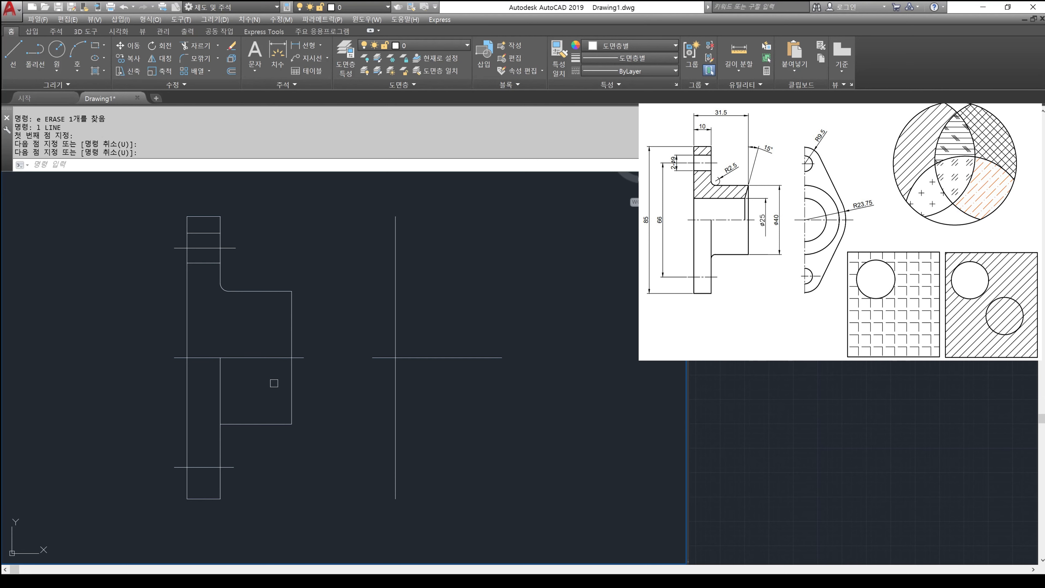
{"action": "type", "text": "f"}
{"action": "key", "text": "Return"}
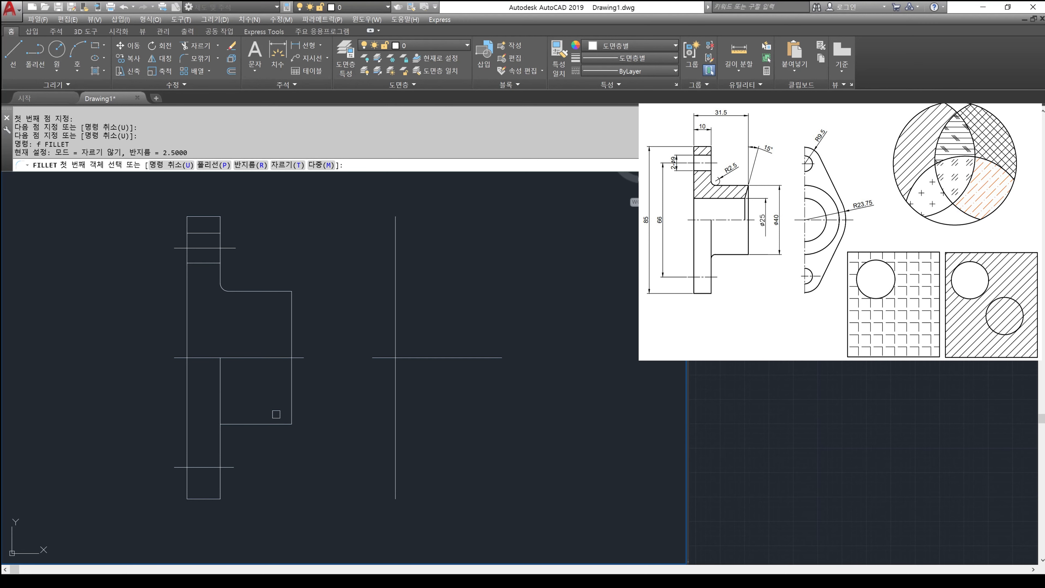
{"action": "left_click", "coordinate": [287, 166]}
{"action": "left_click", "coordinate": [161, 165]}
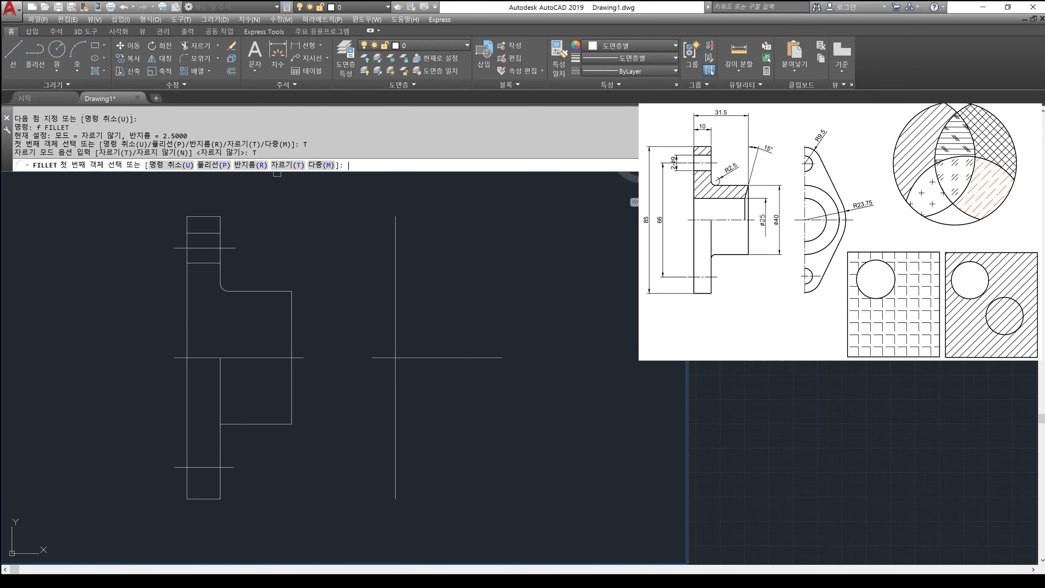
{"action": "left_click", "coordinate": [234, 426]}
{"action": "left_click", "coordinate": [217, 429]}
{"action": "key", "text": "Return"}
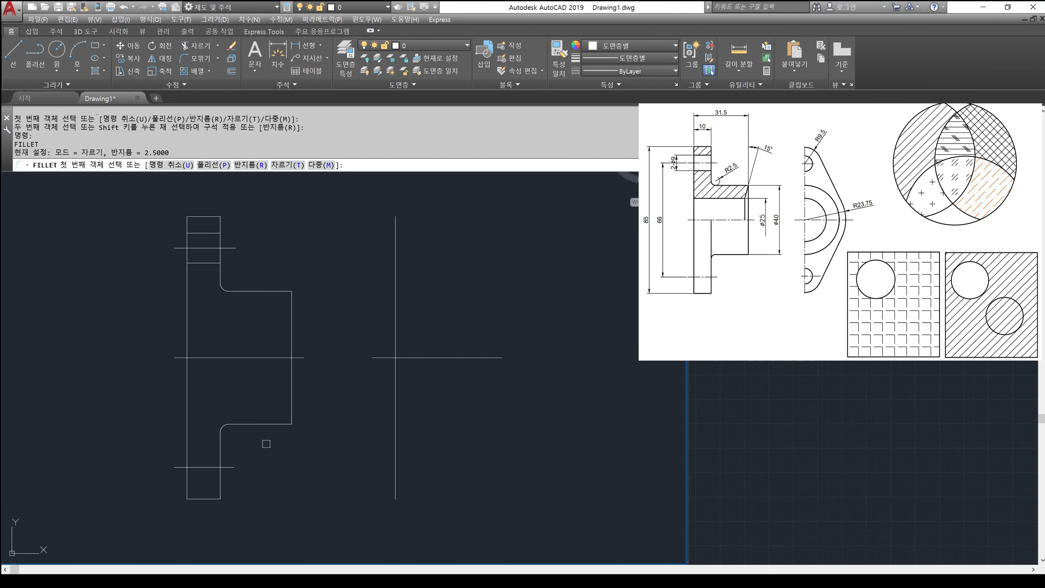
{"action": "right_click", "coordinate": [252, 370]}
{"action": "left_click", "coordinate": [317, 395]}
{"action": "key", "text": "Return"}
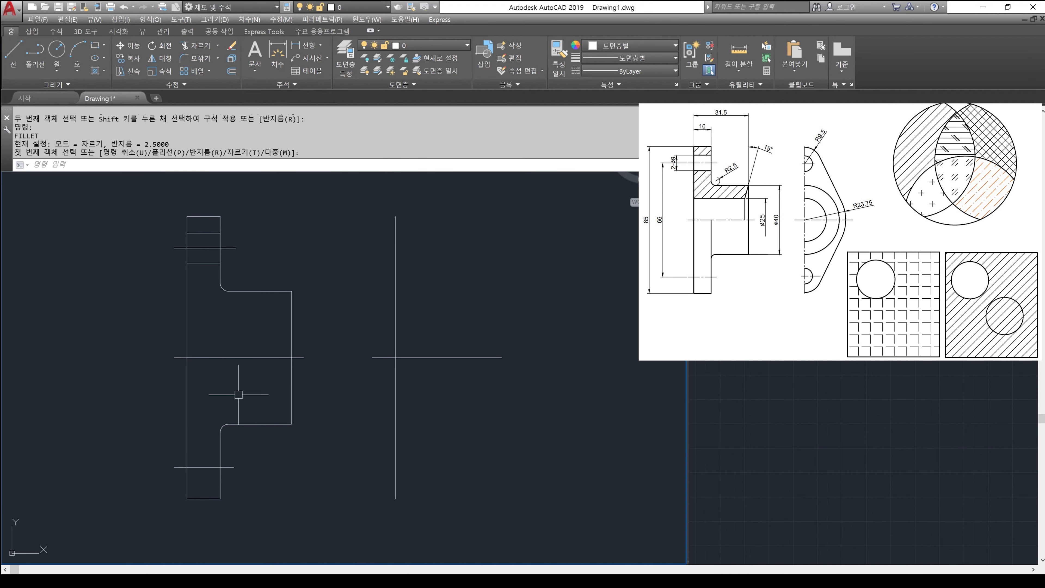
Step: Extend the flange's lower inner face line up to the horizontal centre line
{"action": "type", "text": "ex"}
{"action": "key", "text": "Return"}
{"action": "left_click", "coordinate": [227, 357]}
{"action": "key", "text": "Return"}
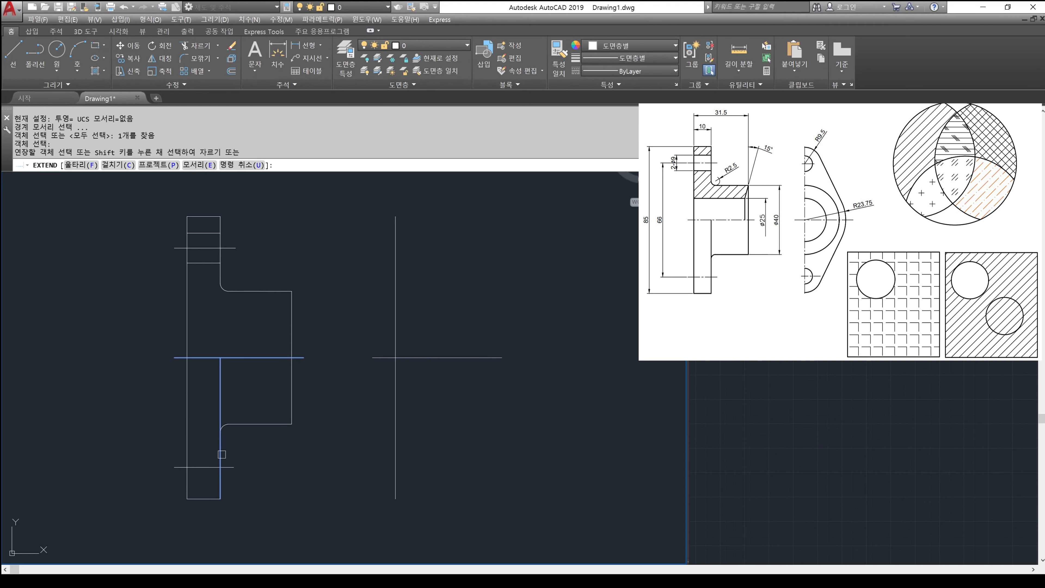
{"action": "left_click", "coordinate": [220, 451]}
{"action": "key", "text": "Return"}
{"action": "middle_click_drag", "start_coordinate": [236, 322], "coordinate": [221, 308]}
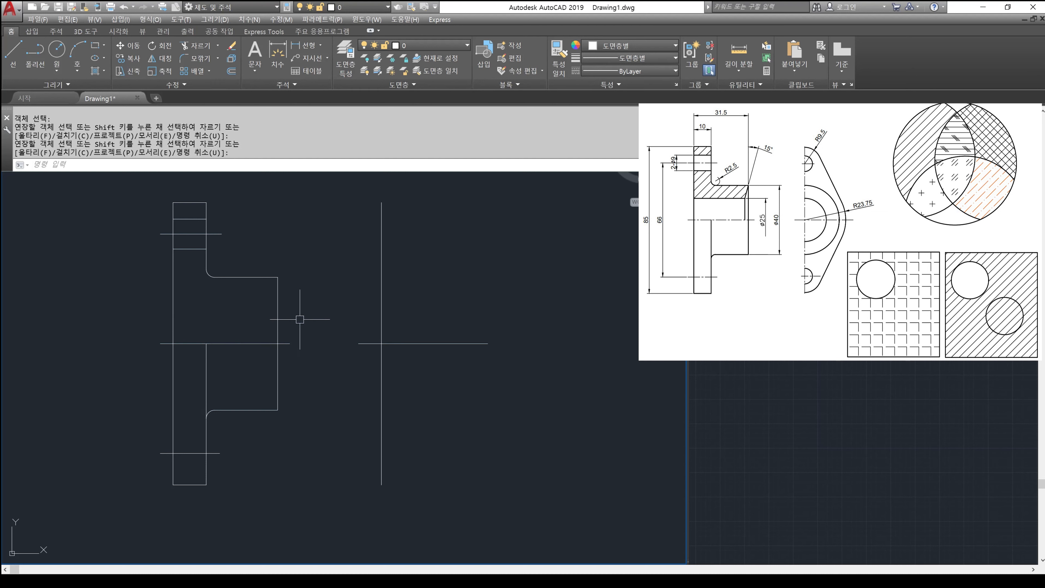
Step: Offset the section view's horizontal centre line 12.5 mm upward to form the hub's bore edge
{"action": "key", "text": "Return"}
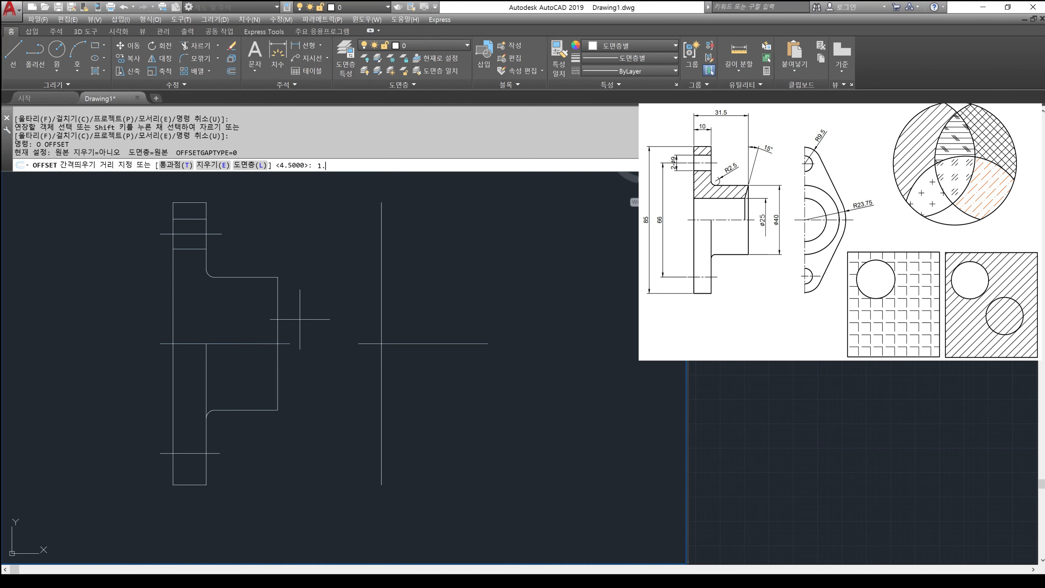
{"action": "type", "text": "12.5"}
{"action": "key", "text": "Return"}
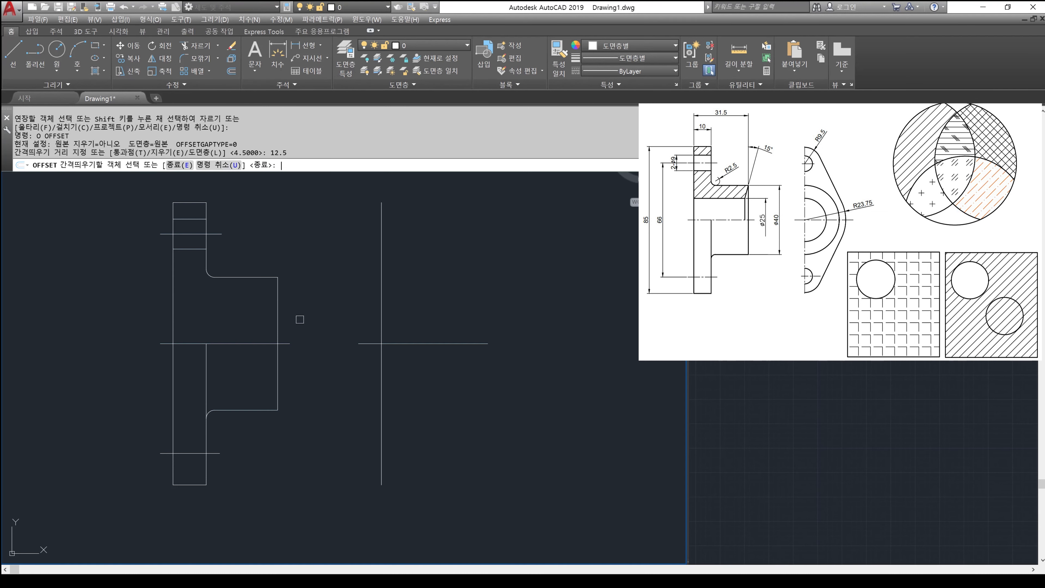
{"action": "left_click", "coordinate": [242, 344]}
{"action": "left_click", "coordinate": [263, 315]}
{"action": "key", "text": "Return"}
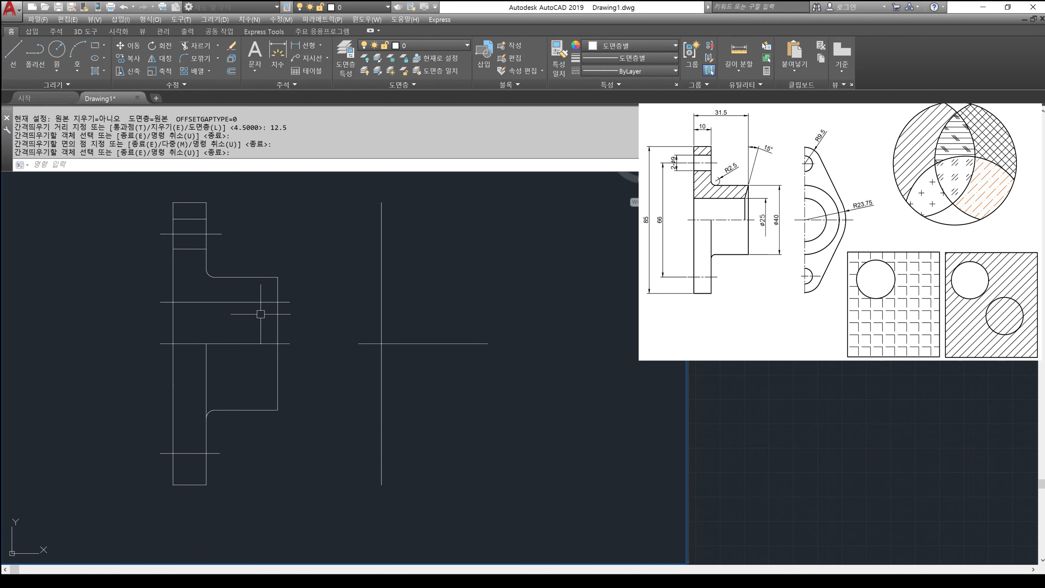
Step: Trim both ends of the bore edge that project past the flange's outer face and the hub's end face
{"action": "type", "text": "tr"}
{"action": "key", "text": "Return"}
{"action": "key", "text": "Return"}
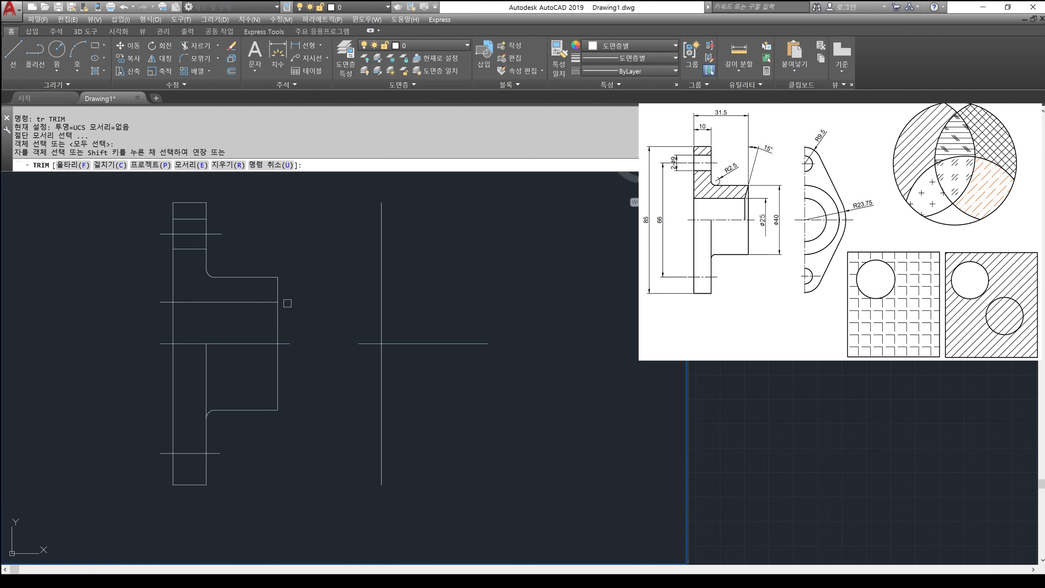
{"action": "left_click", "coordinate": [284, 302]}
{"action": "left_click", "coordinate": [165, 303]}
{"action": "key", "text": "Return"}
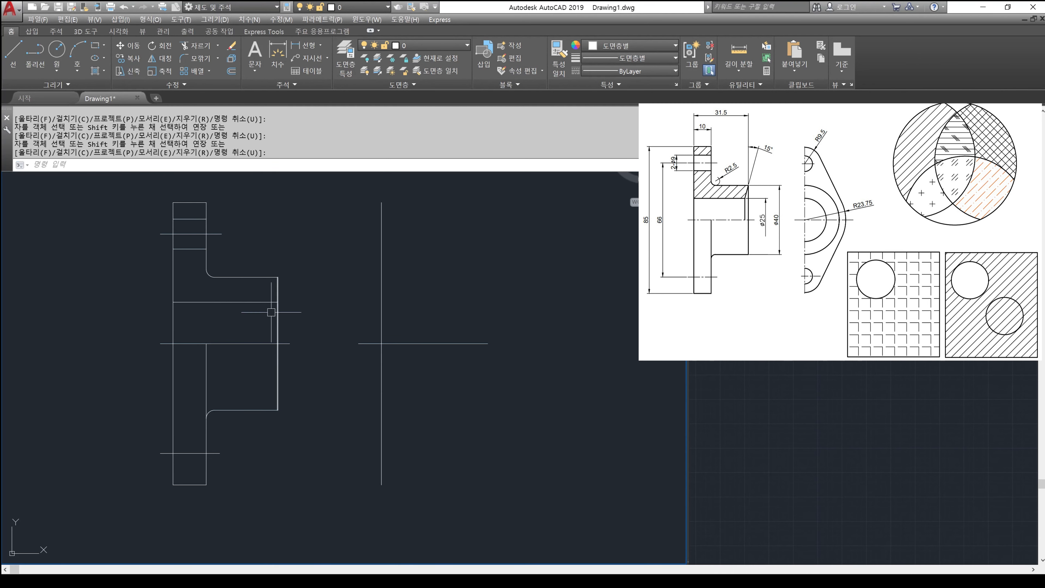
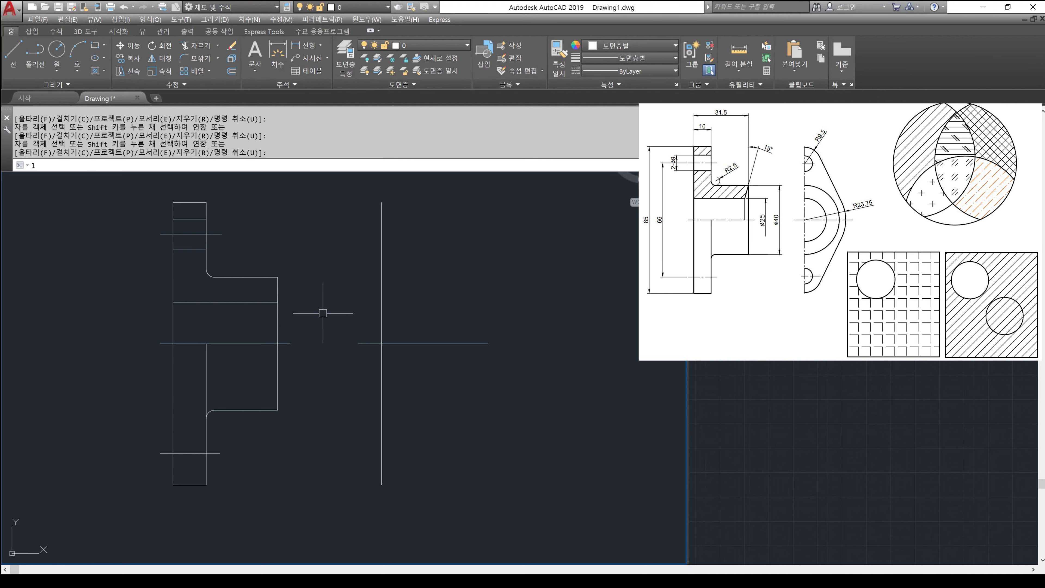
Step: Draw a vertical helper line in the free space between the hub's end face and the front view's centre line
{"action": "key", "text": "Return"}
{"action": "left_click", "coordinate": [321, 321]}
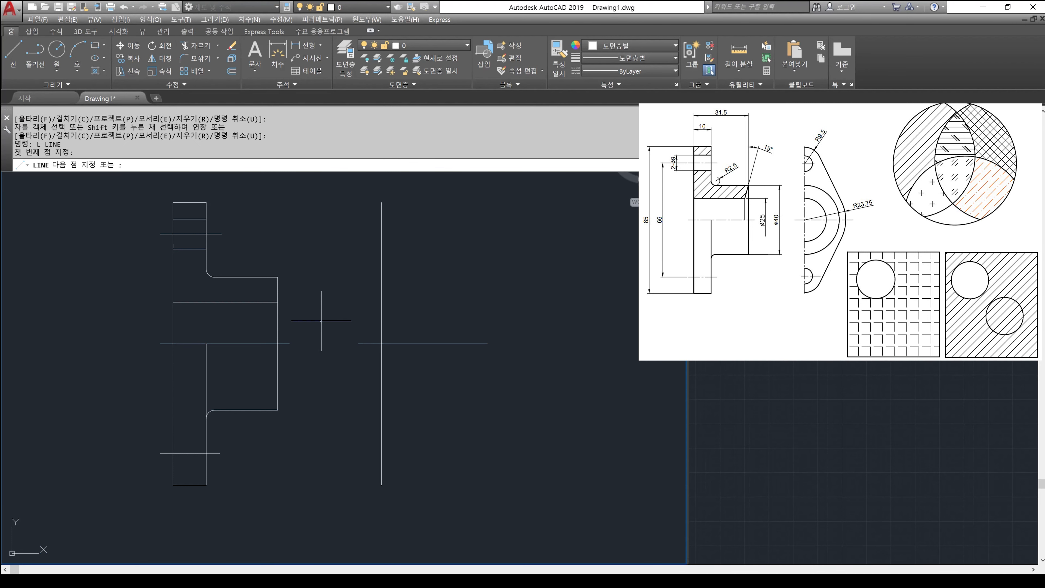
{"action": "left_click", "coordinate": [316, 236]}
{"action": "key", "text": "Return"}
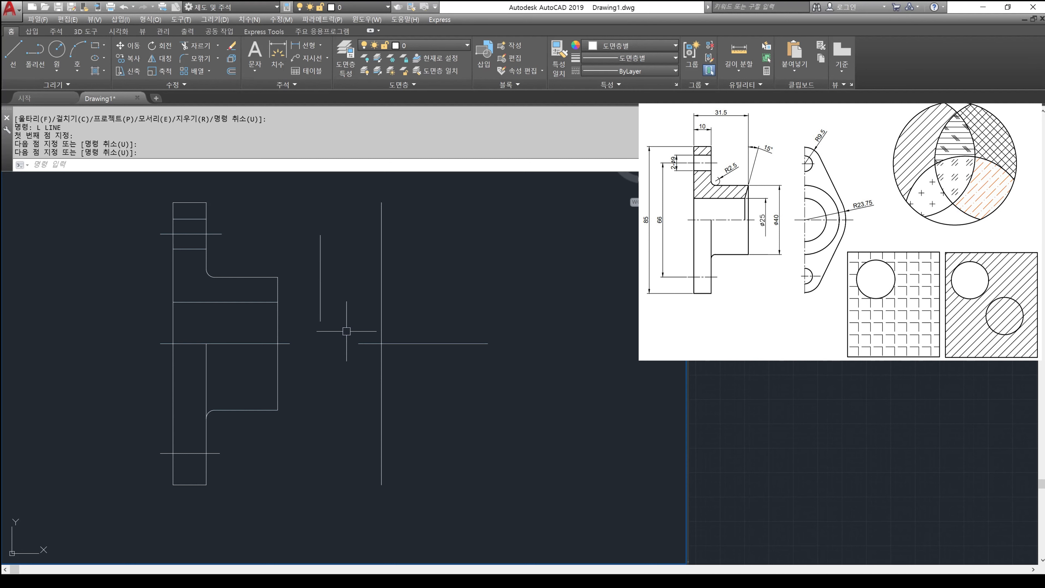
Step: Rotate the vertical helper line by -15° about its lower end
{"action": "type", "text": "ro"}
{"action": "key", "text": "Return"}
{"action": "left_click", "coordinate": [319, 295]}
{"action": "key", "text": "Return"}
{"action": "left_click", "coordinate": [321, 321]}
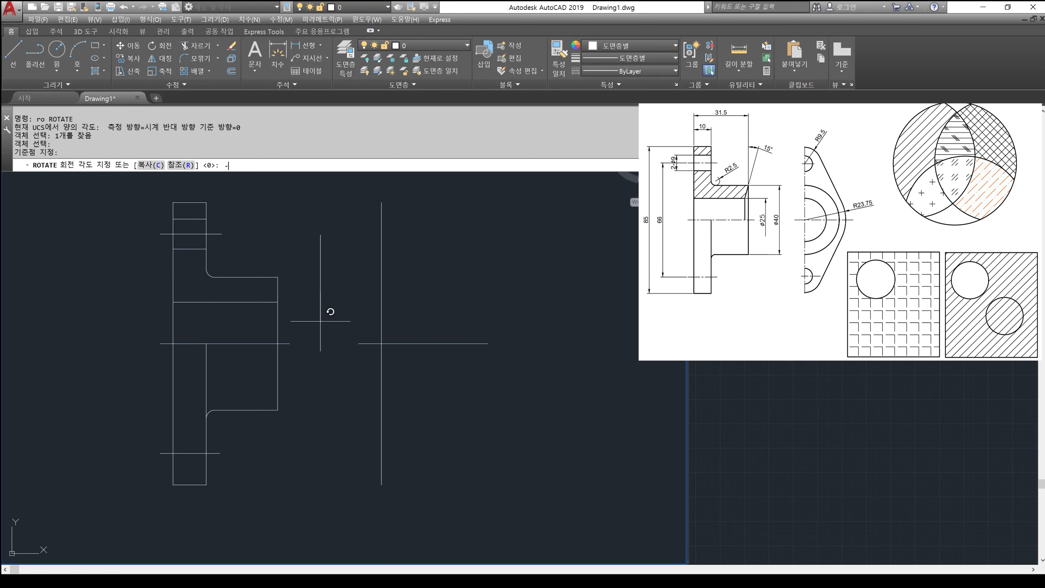
{"action": "key", "text": "Return"}
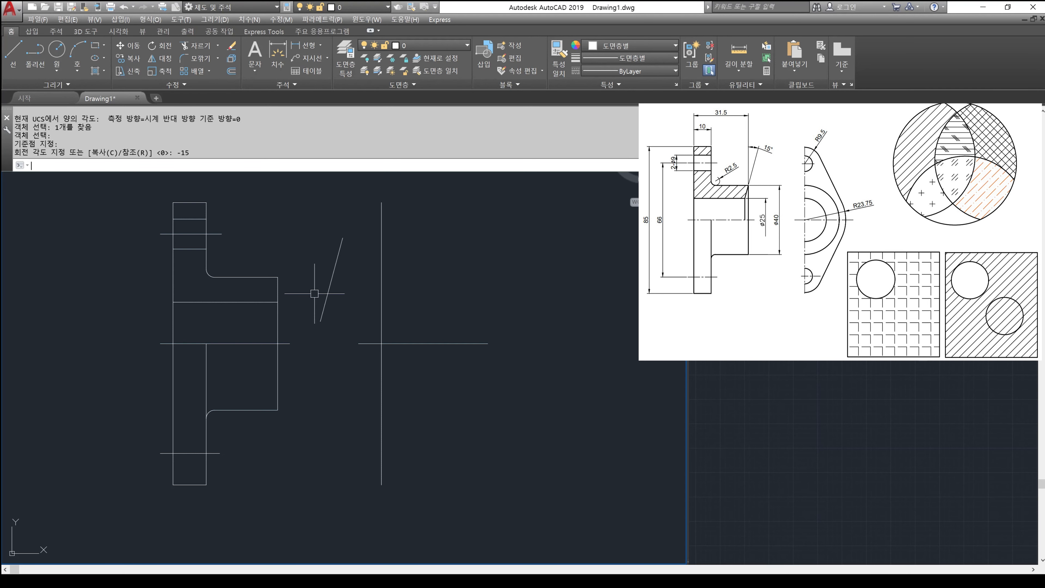
Step: Move the slanted line by its upper end onto the upper corner of the hub's end face
{"action": "type", "text": "m"}
{"action": "key", "text": "Return"}
{"action": "left_click", "coordinate": [337, 251]}
{"action": "key", "text": "Return"}
{"action": "left_click", "coordinate": [342, 238]}
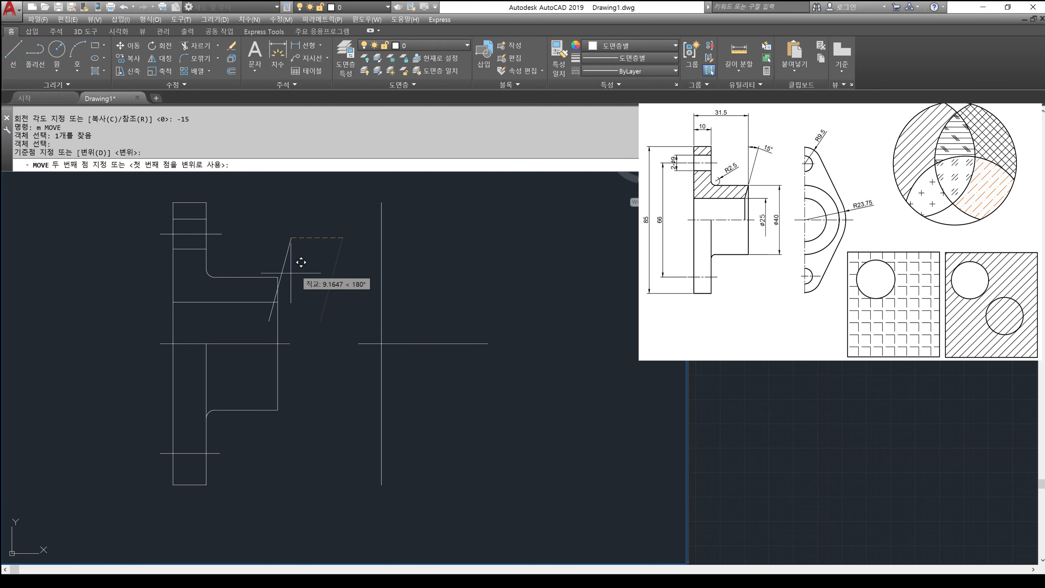
{"action": "left_click", "coordinate": [278, 277]}
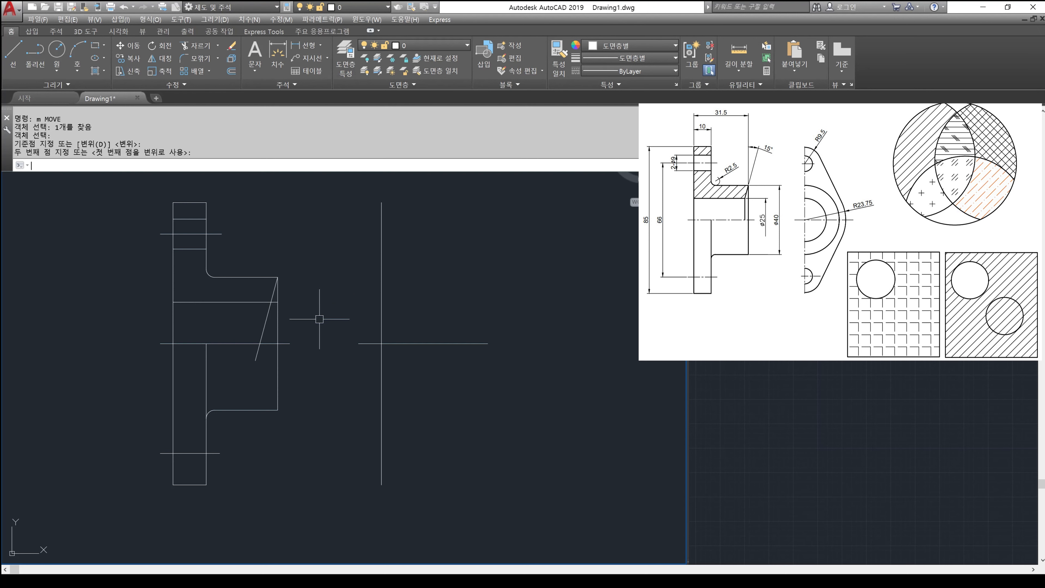
Step: Trim off the part of the slanted line below the bore edge
{"action": "type", "text": "tr"}
{"action": "key", "text": "Return"}
{"action": "left_click", "coordinate": [232, 304]}
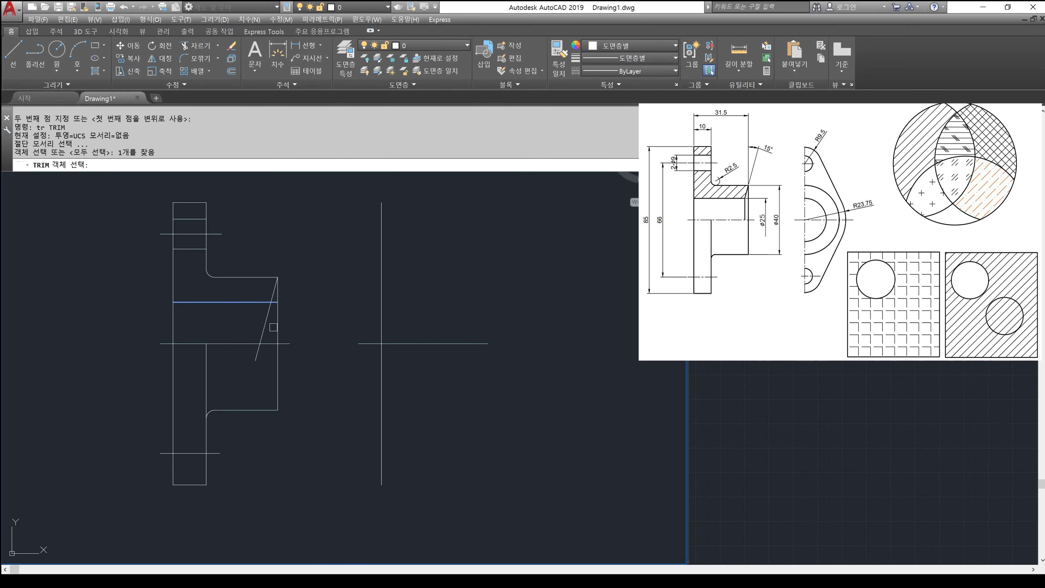
{"action": "key", "text": "Return"}
{"action": "left_click", "coordinate": [267, 327]}
{"action": "key", "text": "Return"}
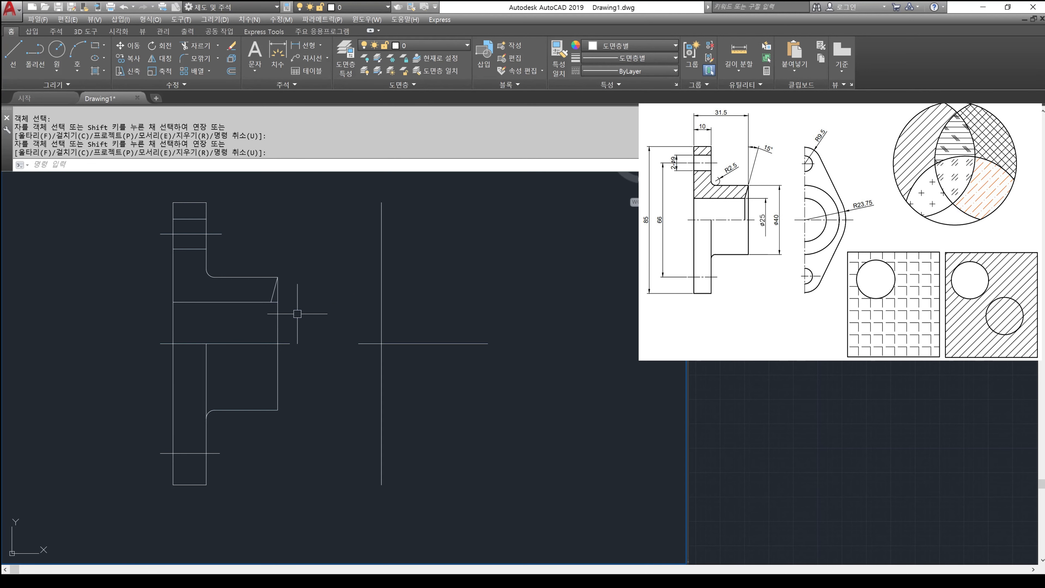
Step: Draw a vertical line from the slanted line's lower end down to the horizontal centre line
{"action": "type", "text": "l"}
{"action": "key", "text": "Return"}
{"action": "left_click", "coordinate": [271, 302]}
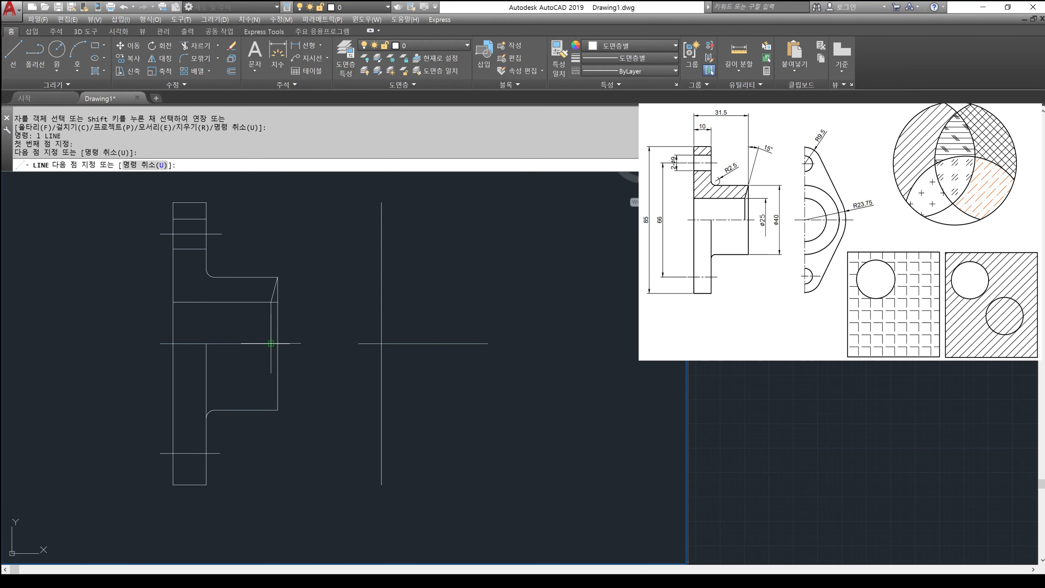
{"action": "left_click", "coordinate": [270, 344]}
{"action": "key", "text": "Return"}
Step: Trim the short piece of the bore edge between the slanted line and the hub's end face
{"action": "type", "text": "z"}
{"action": "key", "text": "Return"}
{"action": "left_click", "coordinate": [233, 250]}
{"action": "left_click", "coordinate": [318, 348]}
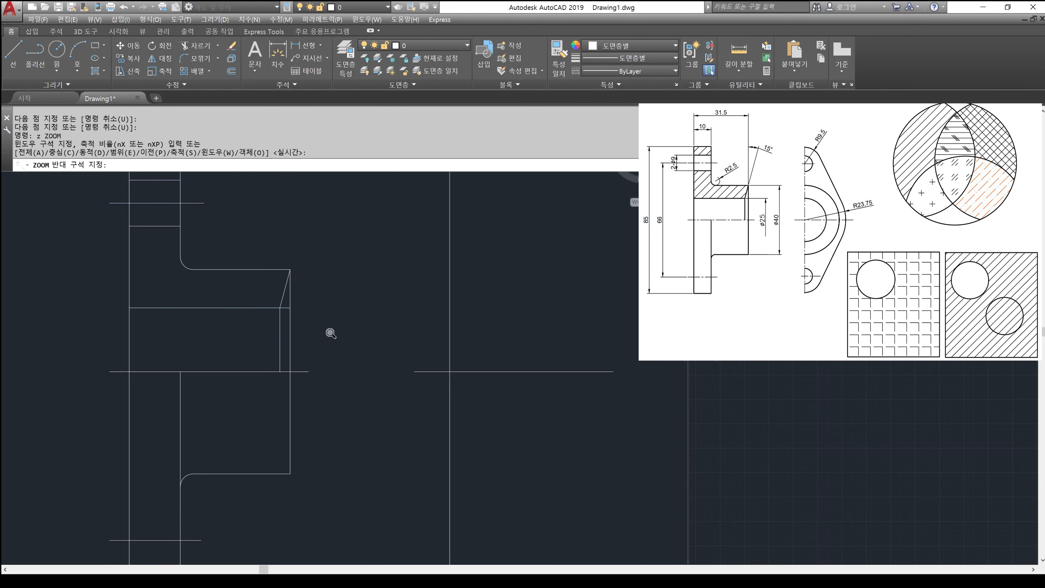
{"action": "type", "text": "tr"}
{"action": "key", "text": "Return"}
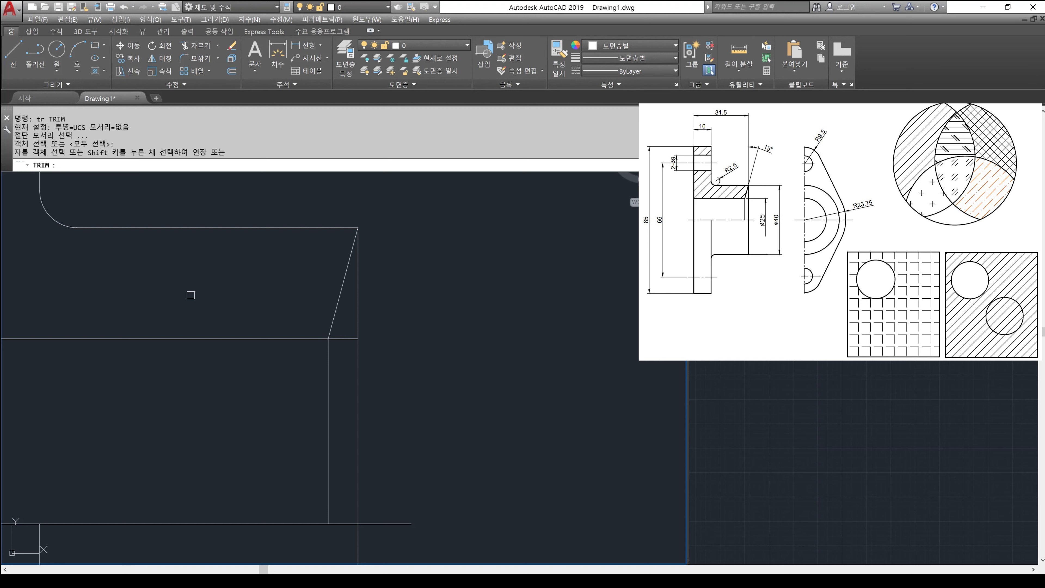
{"action": "left_click", "coordinate": [441, 327]}
{"action": "scroll", "coordinate": [439, 326], "scroll_direction": "down", "scroll_amount": 5}
{"action": "scroll", "coordinate": [442, 325], "scroll_direction": "down", "scroll_amount": 3}
{"action": "key", "text": "space"}
{"action": "middle_click_drag", "start_coordinate": [461, 330], "coordinate": [341, 321]}
{"action": "key", "text": "Escape"}
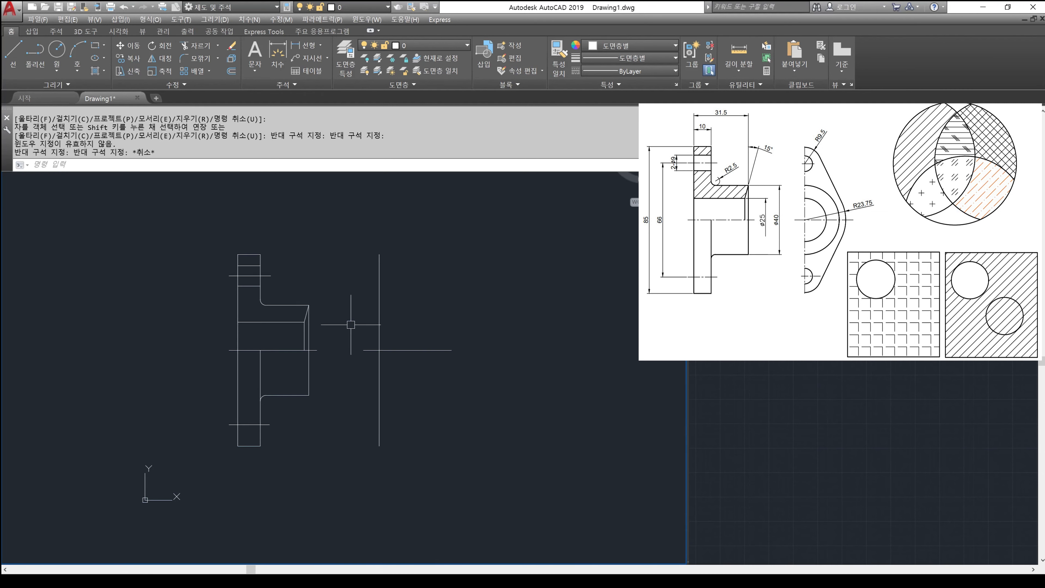
Step: Draw a 25 mm diameter circle centred on the crossing of the front view's centre lines
{"action": "middle_click_drag", "start_coordinate": [306, 366], "coordinate": [286, 359]}
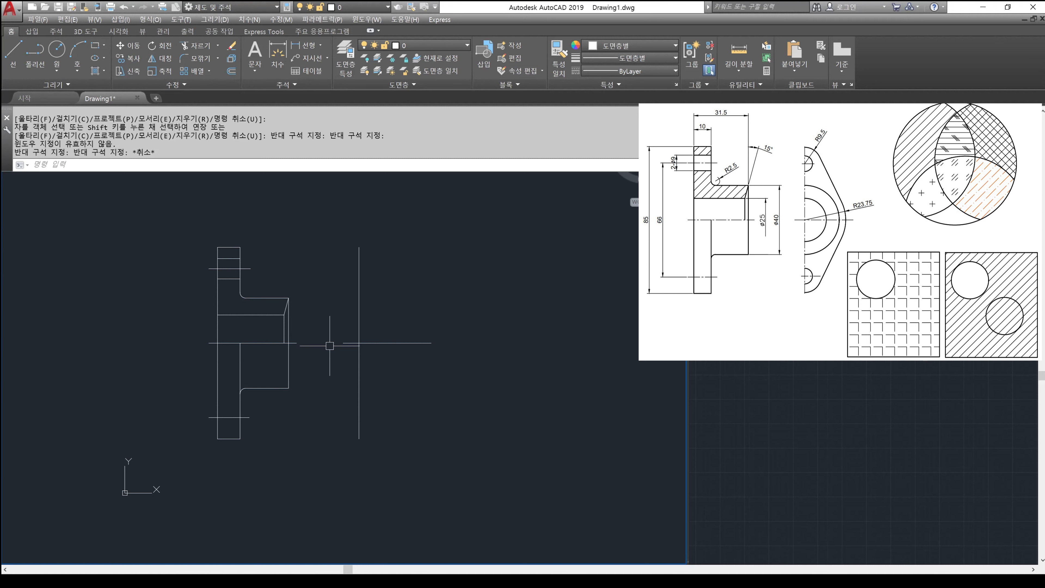
{"action": "type", "text": "c"}
{"action": "key", "text": "Escape"}
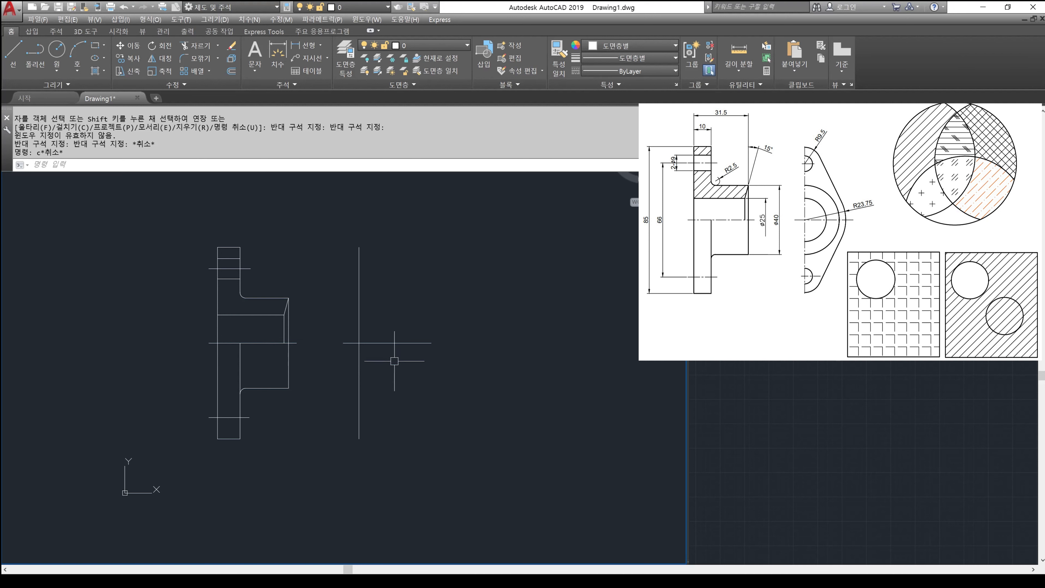
{"action": "type", "text": "c"}
{"action": "key", "text": "Return"}
{"action": "left_click", "coordinate": [360, 343]}
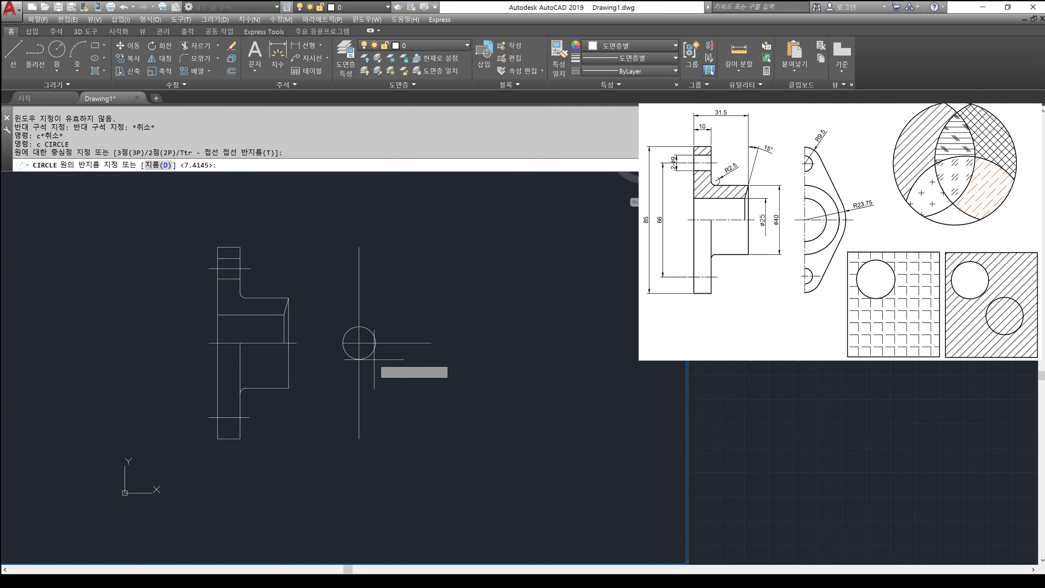
{"action": "type", "text": "d"}
{"action": "key", "text": "Return"}
{"action": "type", "text": "25"}
{"action": "key", "text": "Return"}
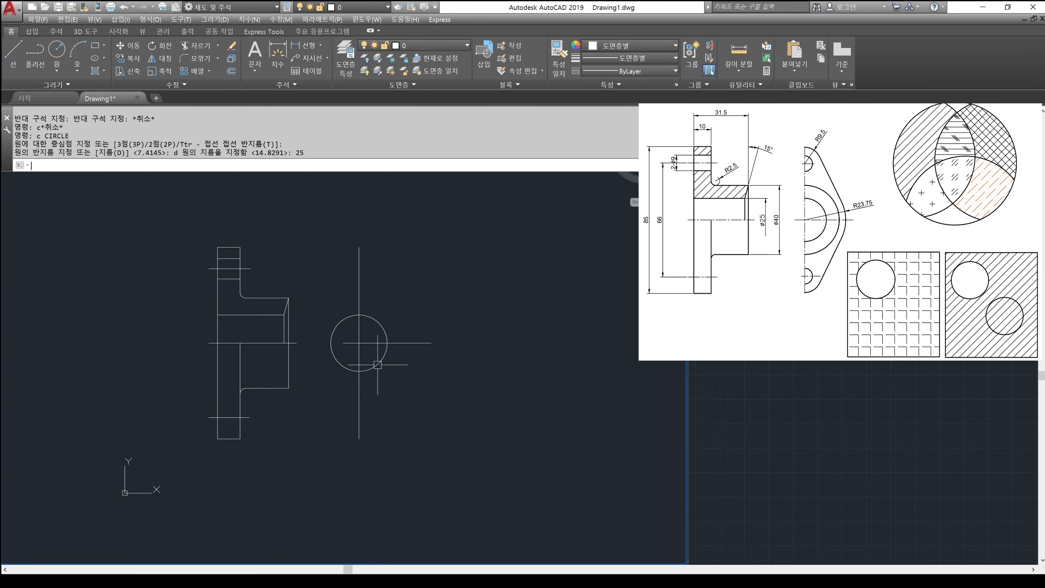
Step: Trim away the left half of the 25 mm circle, using the vertical centre line as the cutting edge
{"action": "type", "text": "tr"}
{"action": "key", "text": "Return"}
{"action": "left_click", "coordinate": [387, 426]}
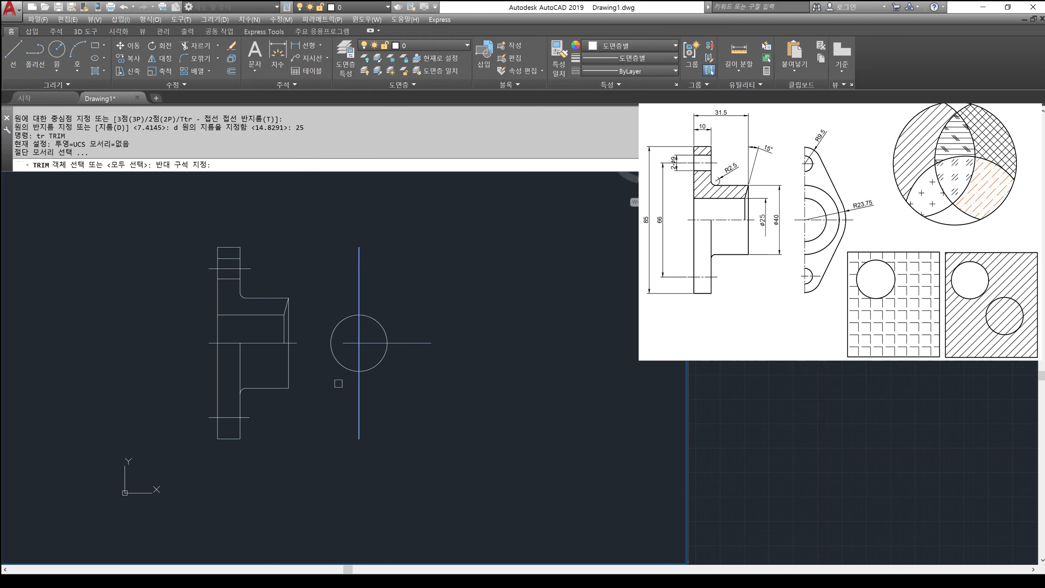
{"action": "left_click", "coordinate": [339, 382]}
{"action": "key", "text": "Return"}
{"action": "left_click", "coordinate": [337, 359]}
{"action": "key", "text": "Return"}
Step: Draw a circle of radius 23.75 mm centred on the crossing of the front view's centre lines
{"action": "type", "text": "c"}
{"action": "key", "text": "Return"}
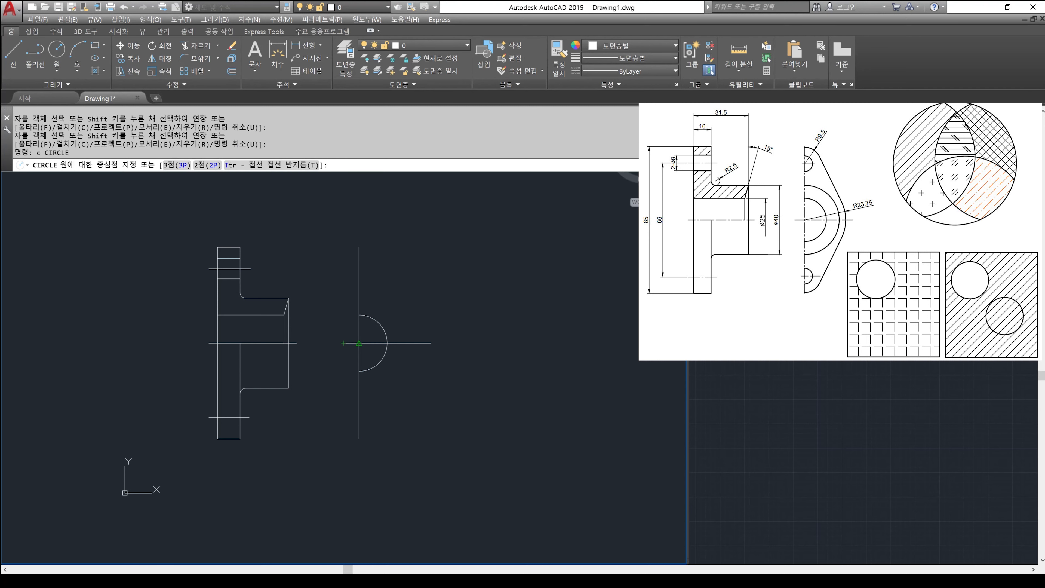
{"action": "left_click", "coordinate": [359, 343]}
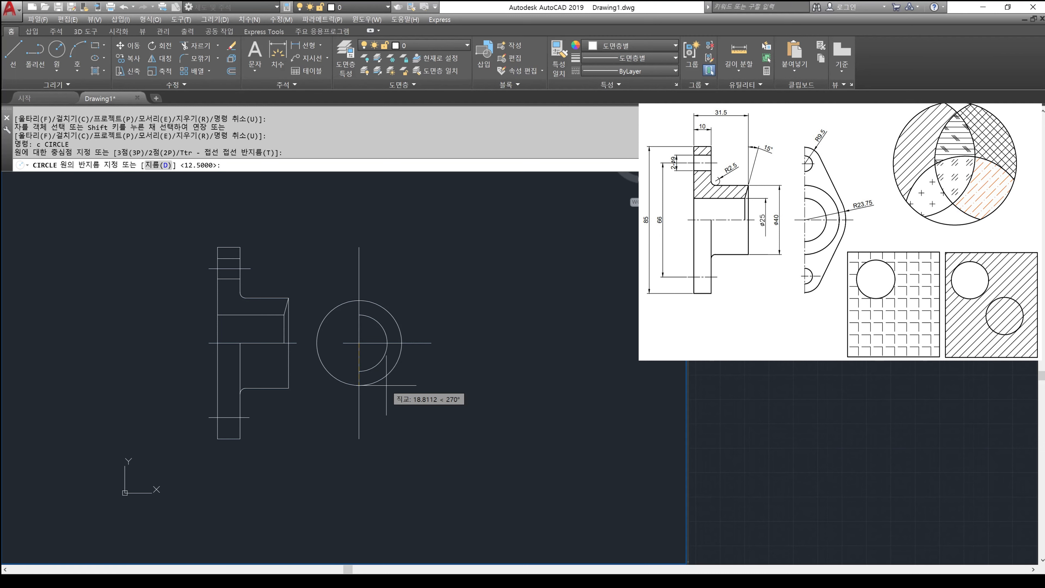
{"action": "type", "text": "23.75"}
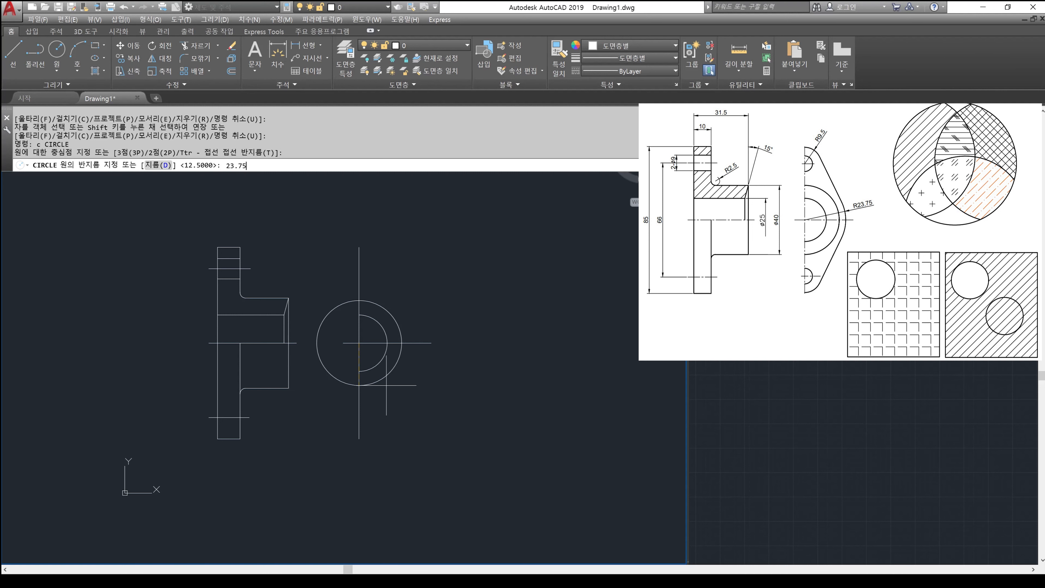
{"action": "key", "text": "Return"}
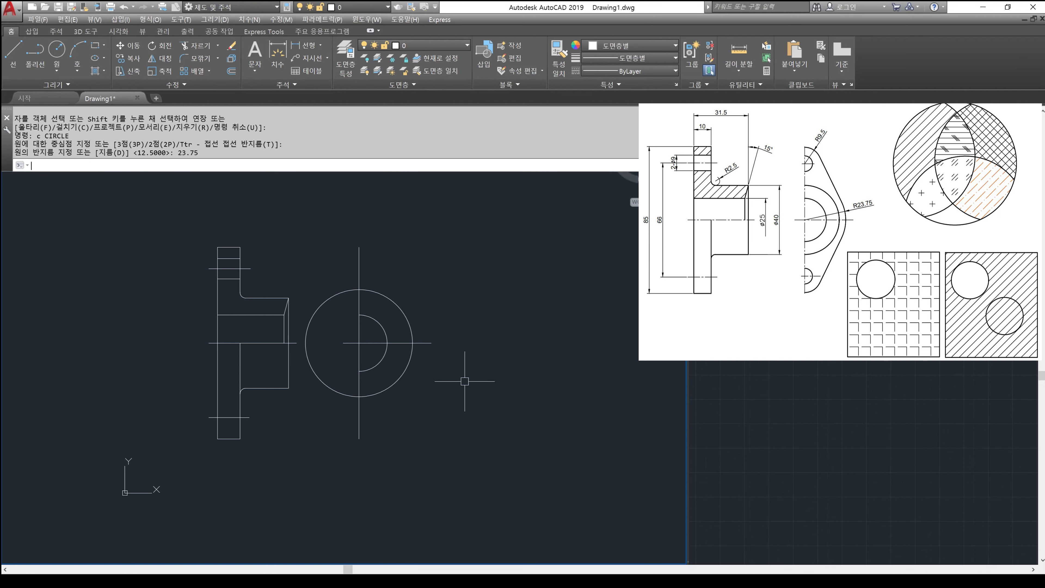
Step: Trim away the left half of the 23.75 mm radius circle at the vertical centre line
{"action": "type", "text": "tr"}
{"action": "key", "text": "Return"}
{"action": "key", "text": "Return"}
{"action": "left_click", "coordinate": [336, 293]}
{"action": "key", "text": "Return"}
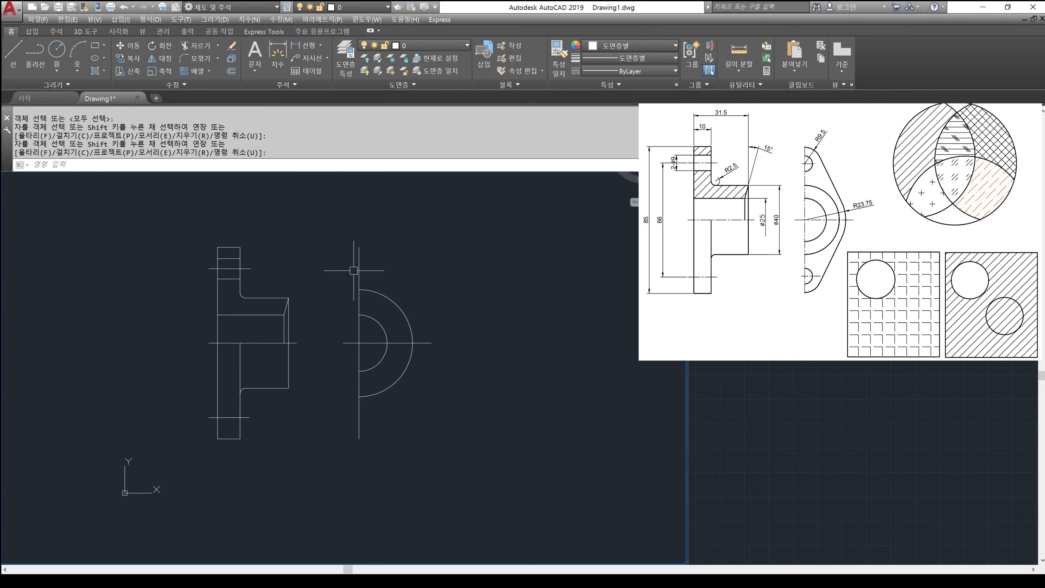
{"action": "key", "text": "BackSpace"}
{"action": "type", "text": "c"}
{"action": "key", "text": "Return"}
{"action": "key", "text": "Escape"}
Step: Copy the upper bolt hole's centre line horizontally across the front view's vertical centre line
{"action": "type", "text": "co"}
{"action": "key", "text": "Return"}
{"action": "left_click", "coordinate": [231, 269]}
{"action": "key", "text": "Return"}
{"action": "left_click", "coordinate": [323, 266]}
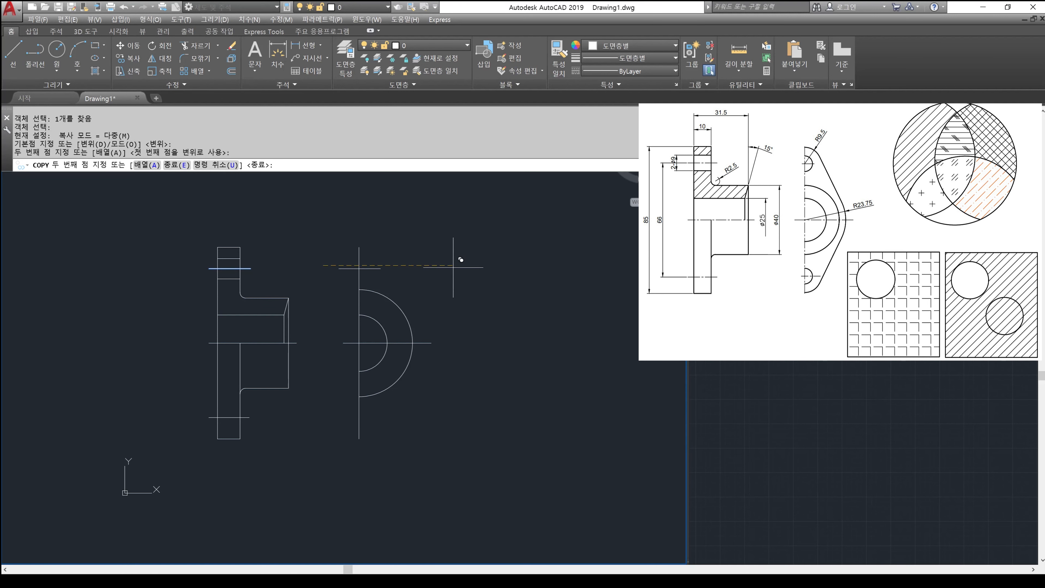
{"action": "key", "text": "Return"}
Step: Draw a 9 mm diameter bolt hole circle at the crossing of the copied centre line and the vertical centre line
{"action": "type", "text": "c"}
{"action": "key", "text": "Return"}
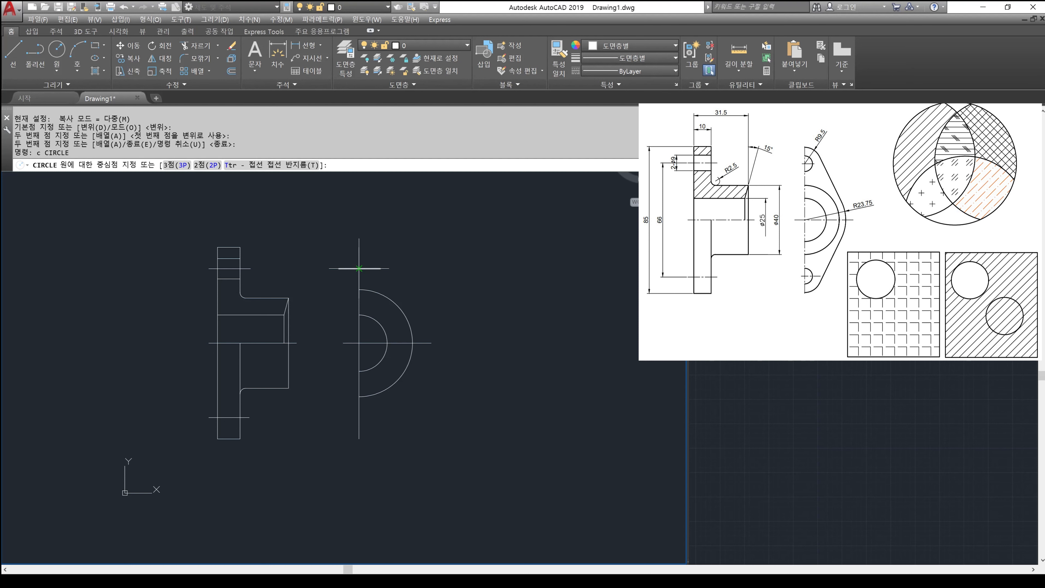
{"action": "left_click", "coordinate": [359, 268]}
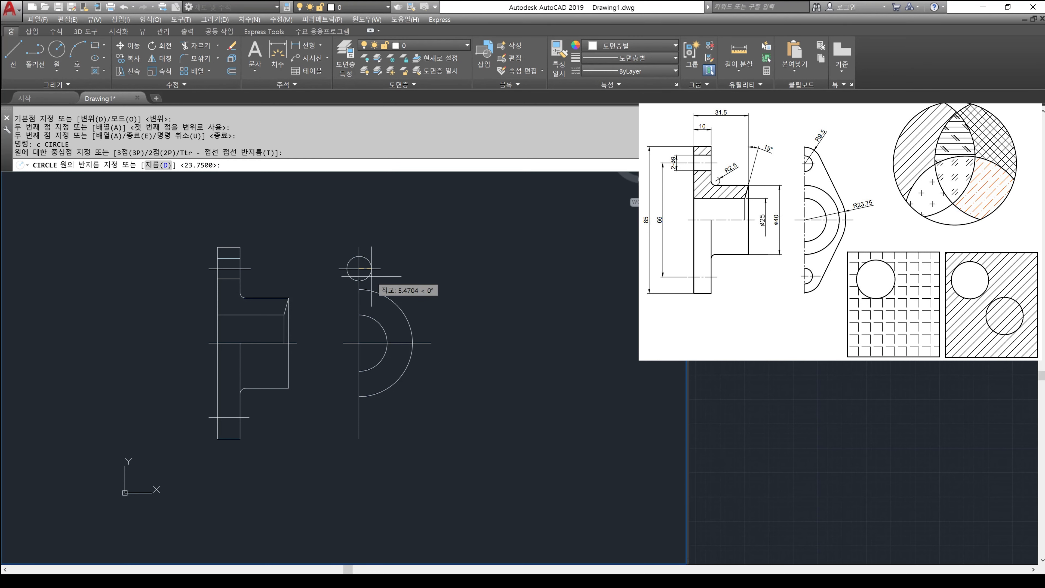
{"action": "type", "text": "d"}
{"action": "key", "text": "Return"}
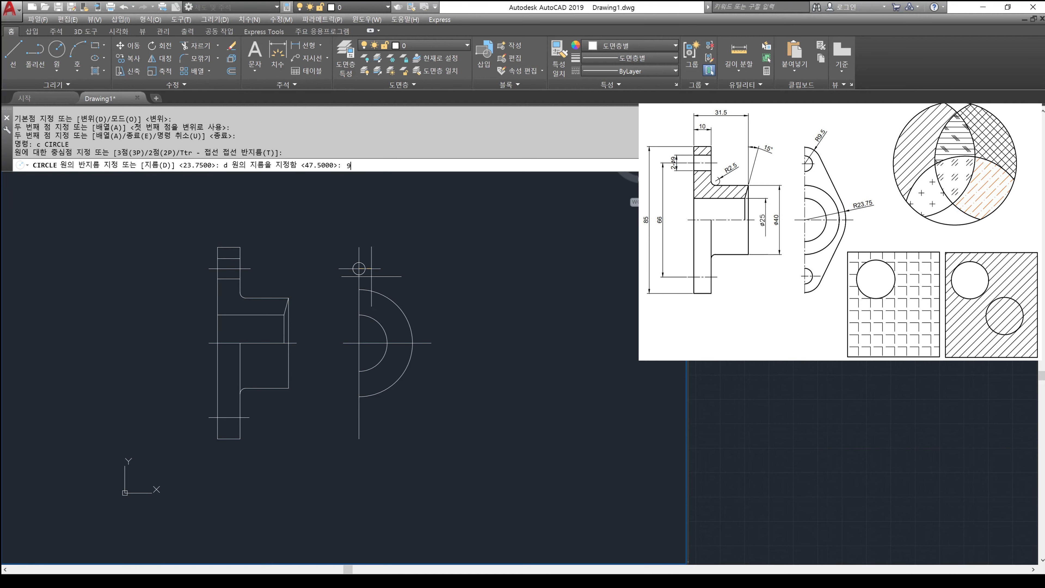
{"action": "type", "text": "9"}
{"action": "key", "text": "Return"}
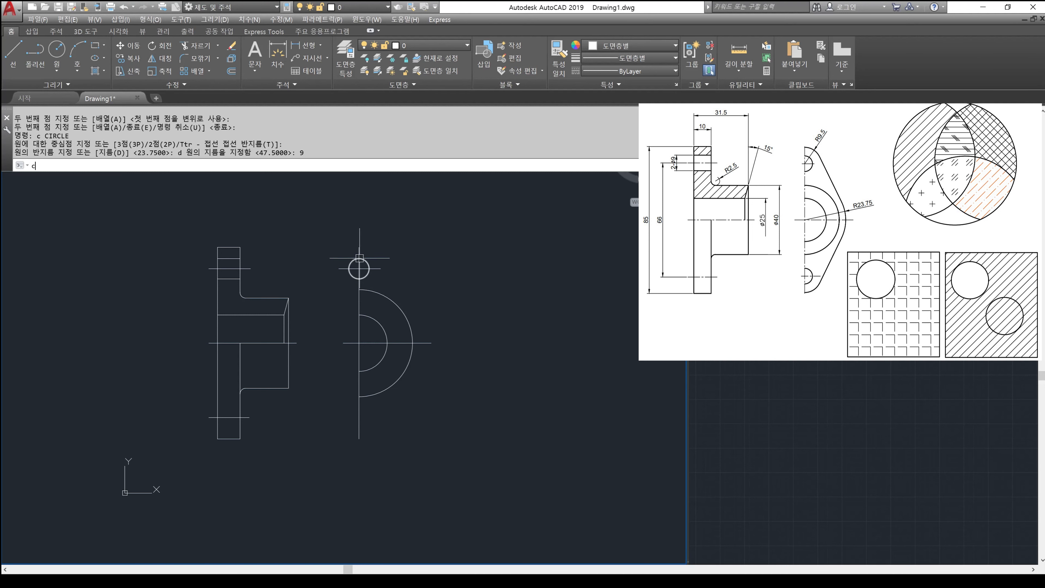
Step: Draw a concentric circle of radius 9.5 mm around the front view's upper bolt hole
{"action": "type", "text": "c"}
{"action": "key", "text": "Return"}
{"action": "left_click", "coordinate": [359, 268]}
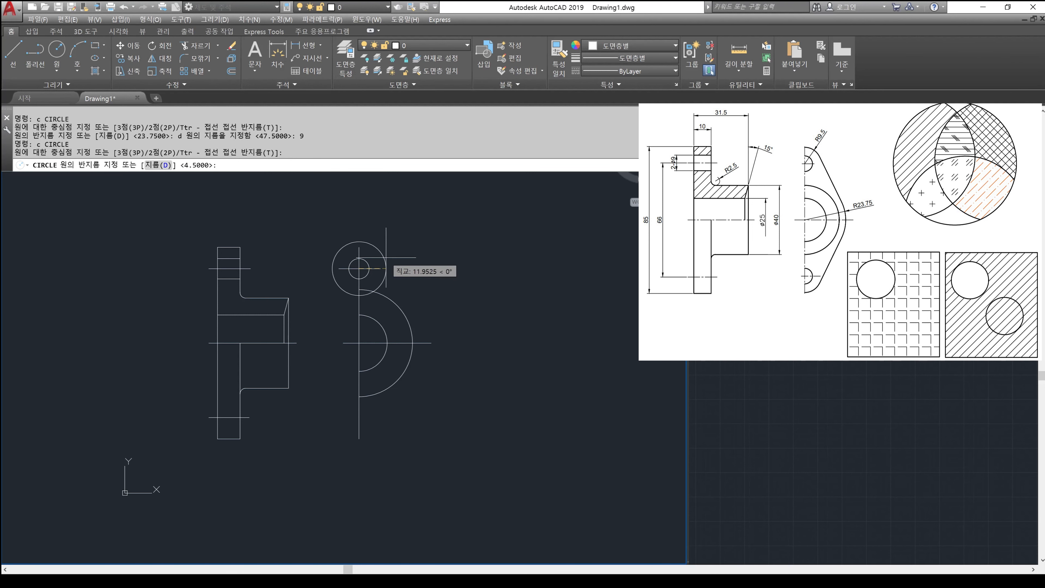
{"action": "type", "text": "9.5"}
{"action": "key", "text": "Return"}
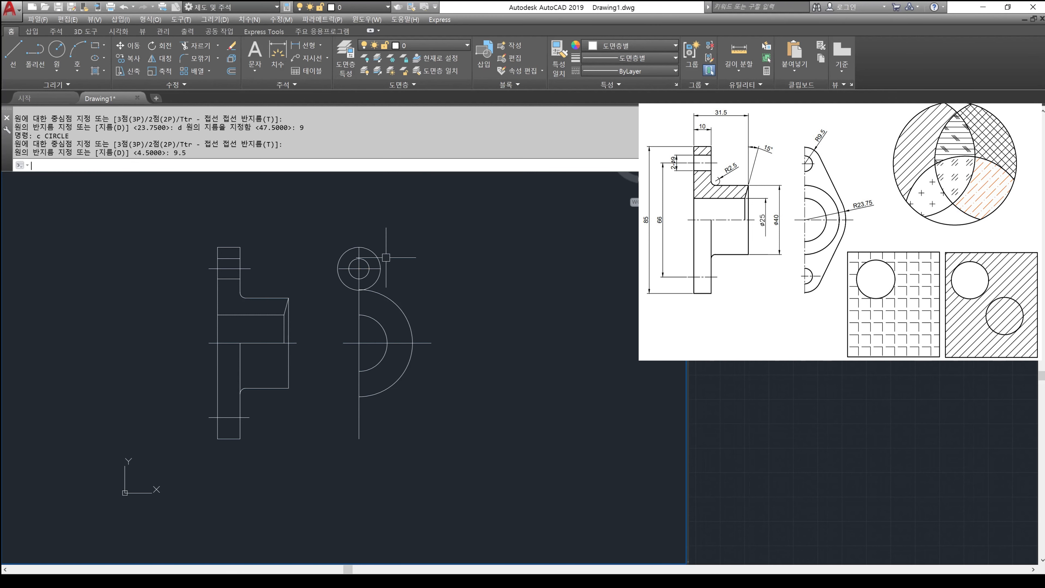
Step: Trim away the left half of the 9.5 mm radius circle at the front view's vertical centre line
{"action": "type", "text": "tr"}
{"action": "key", "text": "Return"}
{"action": "key", "text": "Return"}
{"action": "left_click", "coordinate": [340, 248]}
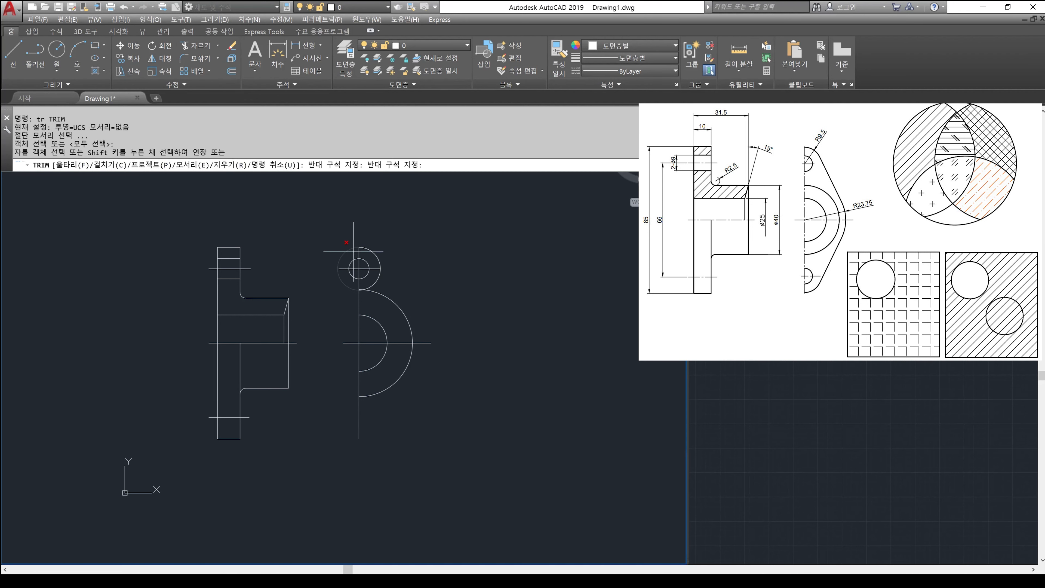
{"action": "key", "text": "Return"}
{"action": "left_click", "coordinate": [334, 262]}
{"action": "key", "text": "Return"}
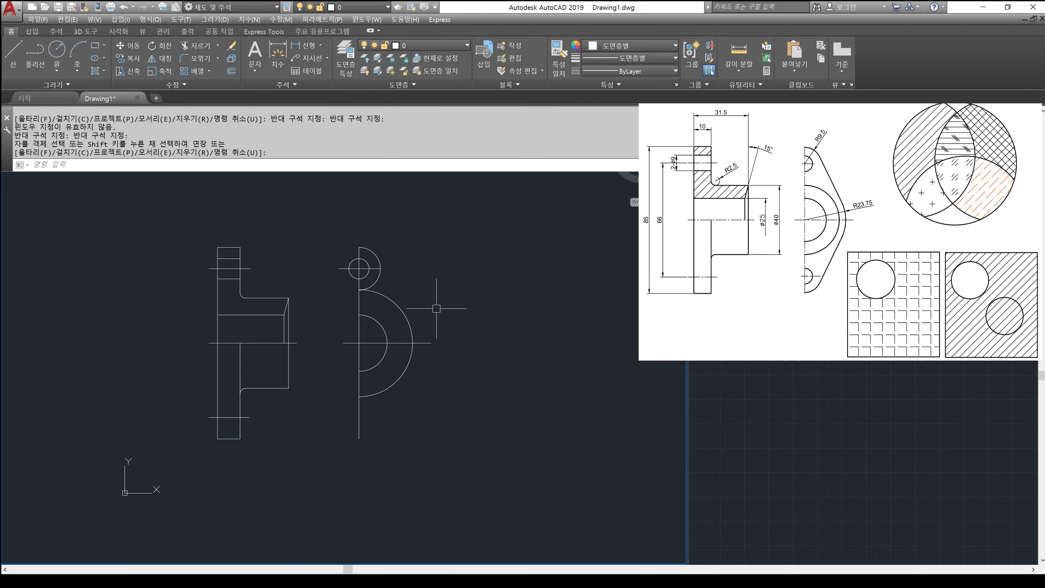
Step: Draw a line tangent to both the upper 9.5 mm radius arc and the 23.75 mm radius arc
{"action": "type", "text": "l"}
{"action": "key", "text": "Return"}
{"action": "type", "text": "tan"}
{"action": "key", "text": "Return"}
{"action": "left_click", "coordinate": [378, 255]}
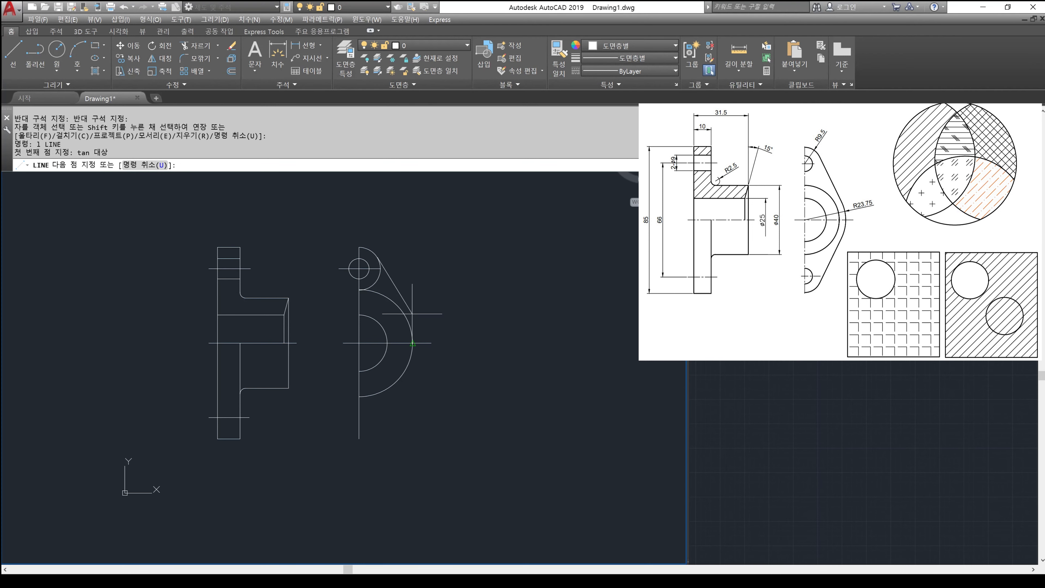
{"action": "type", "text": "n"}
{"action": "key", "text": "Return"}
{"action": "left_click", "coordinate": [411, 315]}
{"action": "key", "text": "Return"}
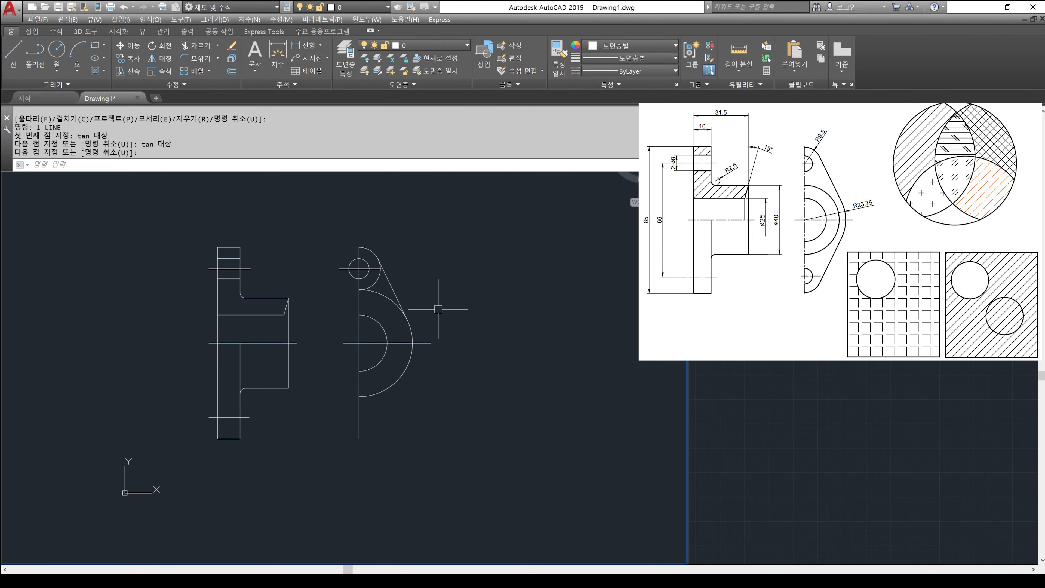
{"action": "type", "text": "m"}
{"action": "key", "text": "Escape"}
{"action": "type", "text": "u"}
{"action": "key", "text": "Escape"}
{"action": "key", "text": "Escape"}
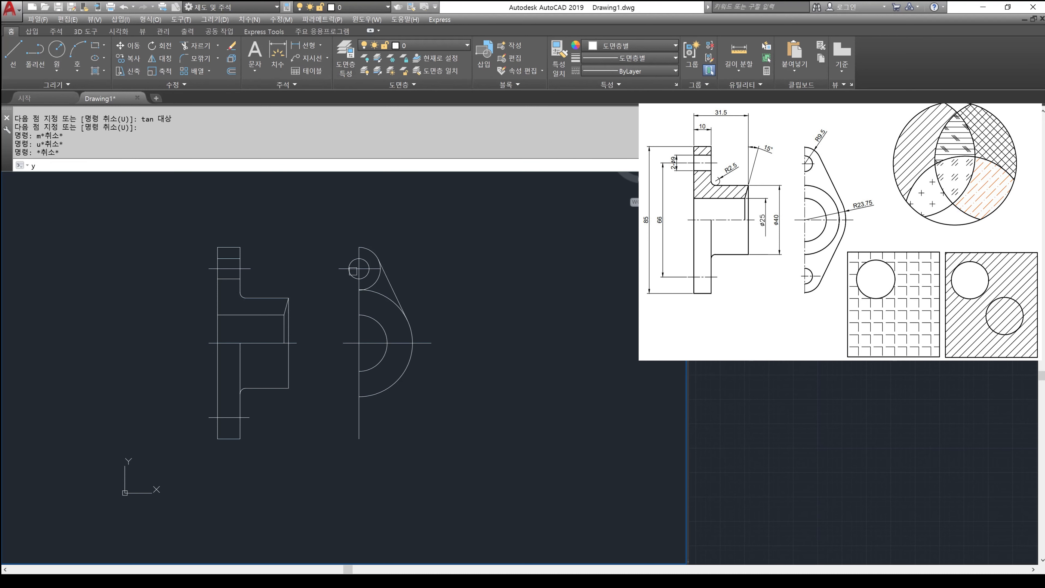
{"action": "key", "text": "BackSpace"}
Step: Trim the parts of the 9.5 mm and 23.75 mm arcs that lie inside the tangent line
{"action": "type", "text": "tr"}
{"action": "key", "text": "Return"}
{"action": "key", "text": "Return"}
{"action": "left_click", "coordinate": [374, 288]}
{"action": "left_click", "coordinate": [385, 296]}
{"action": "left_click", "coordinate": [393, 300]}
{"action": "key", "text": "Return"}
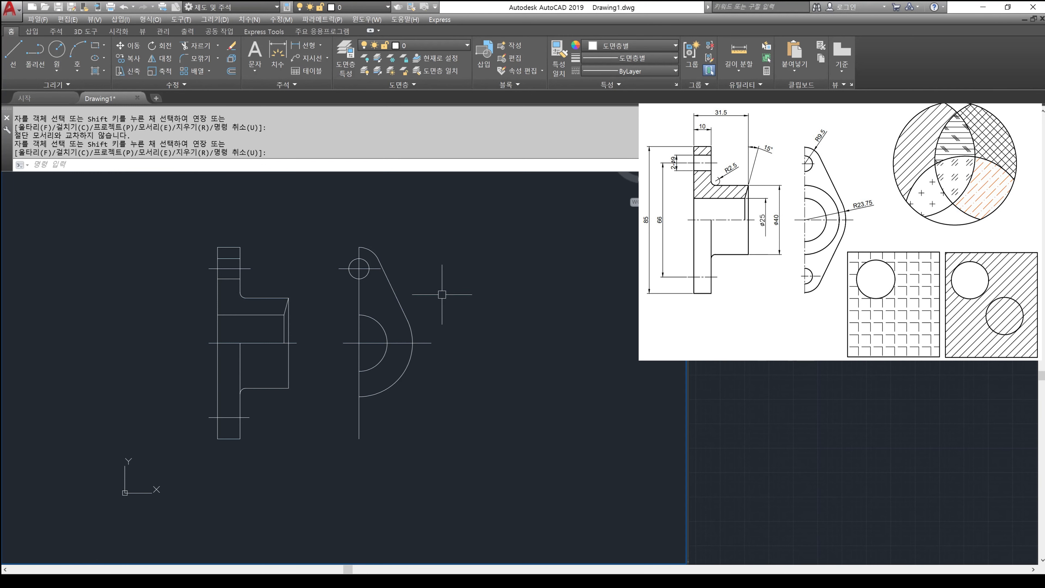
Step: Mirror the upper bolt hole, its centre line, the end arc and the tangent line about the front view's horizontal centre line, keeping the originals
{"action": "type", "text": "mi"}
{"action": "key", "text": "Return"}
{"action": "left_click", "coordinate": [325, 226]}
{"action": "left_click", "coordinate": [430, 348]}
{"action": "key", "text": "Return"}
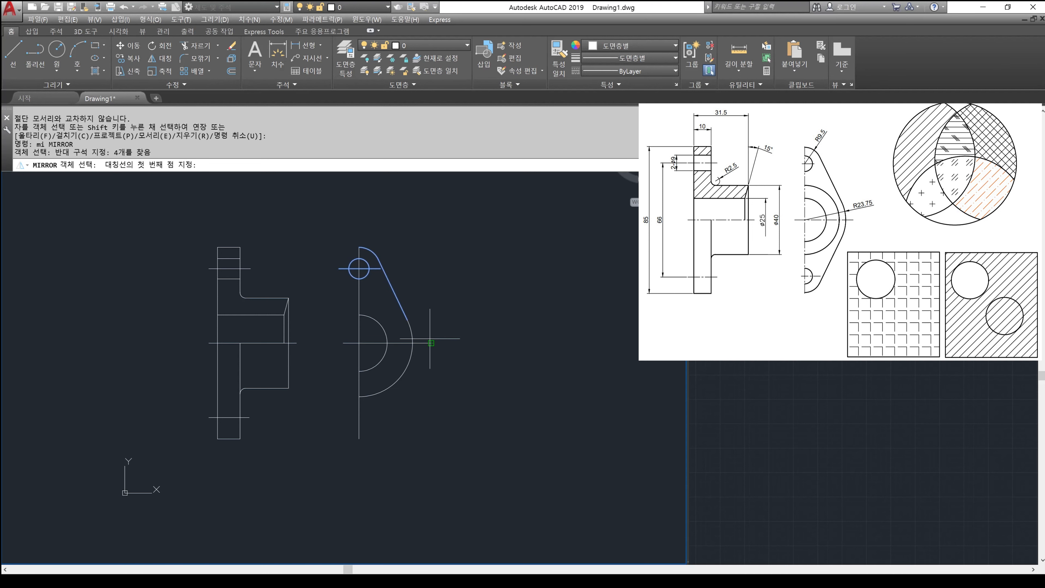
{"action": "left_click", "coordinate": [431, 343]}
{"action": "left_click", "coordinate": [512, 355]}
{"action": "key", "text": "Return"}
{"action": "key", "text": "space"}
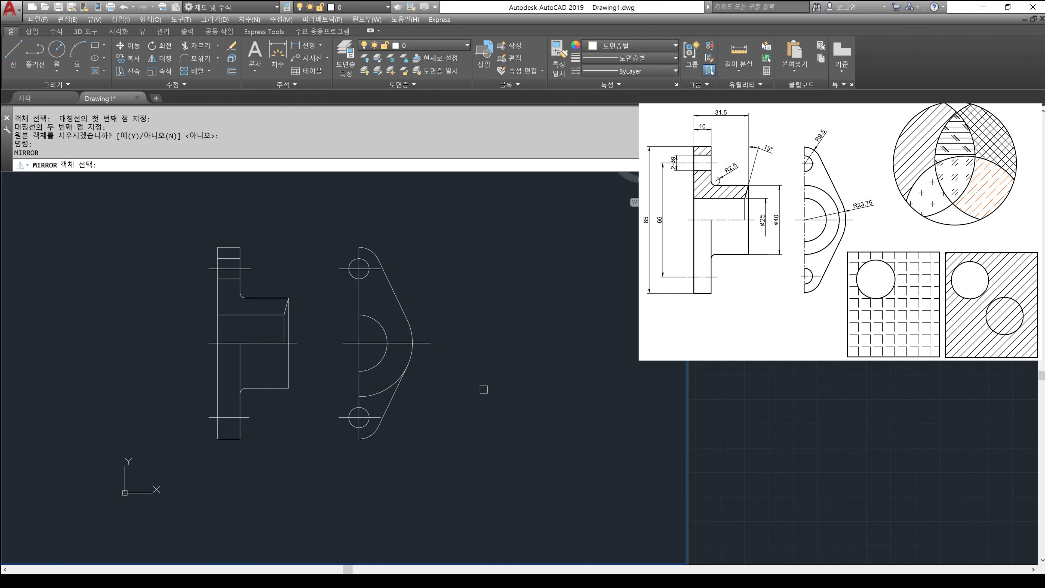
{"action": "key", "text": "Return"}
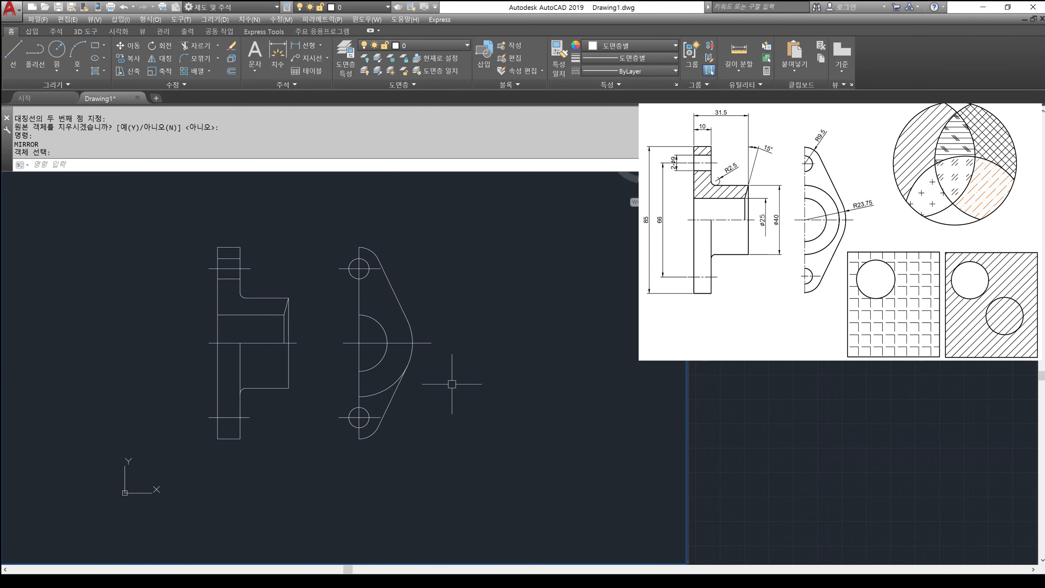
Step: Trim the leftover 23.75 mm radius arc inside the lower tangent line
{"action": "type", "text": "tr"}
{"action": "key", "text": "Return"}
{"action": "key", "text": "Return"}
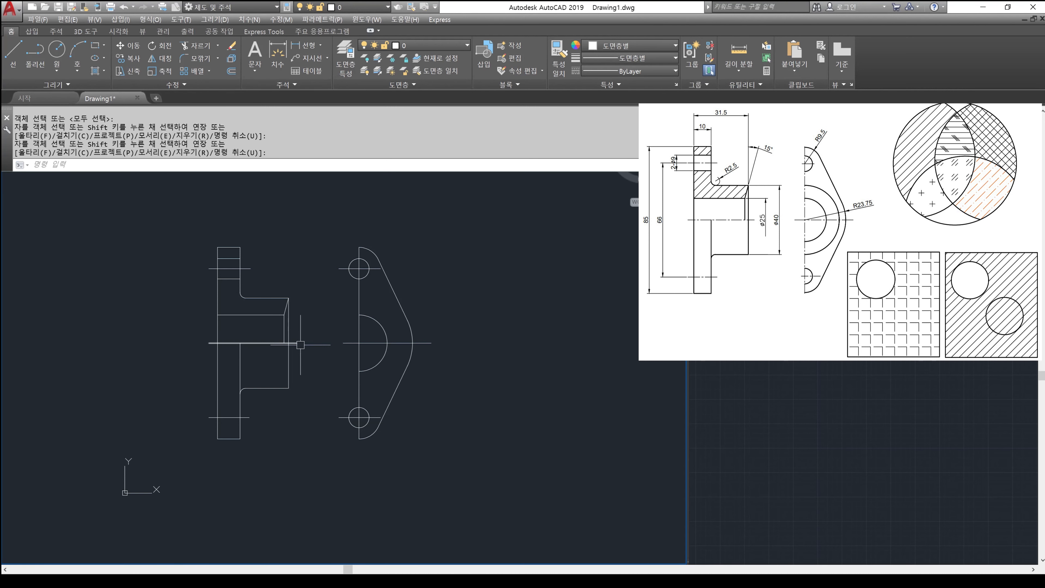
Step: Draw a 40 mm diameter circle centred on the front view's centre line crossing
{"action": "type", "text": "c"}
{"action": "key", "text": "Return"}
{"action": "left_click", "coordinate": [359, 343]}
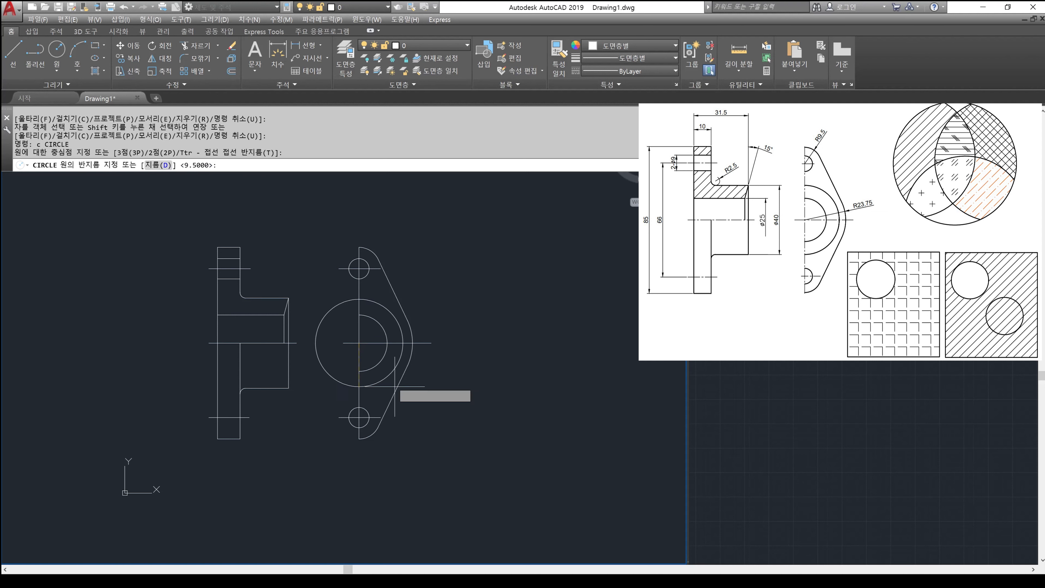
{"action": "type", "text": "d"}
{"action": "key", "text": "Return"}
{"action": "type", "text": "40"}
{"action": "key", "text": "Return"}
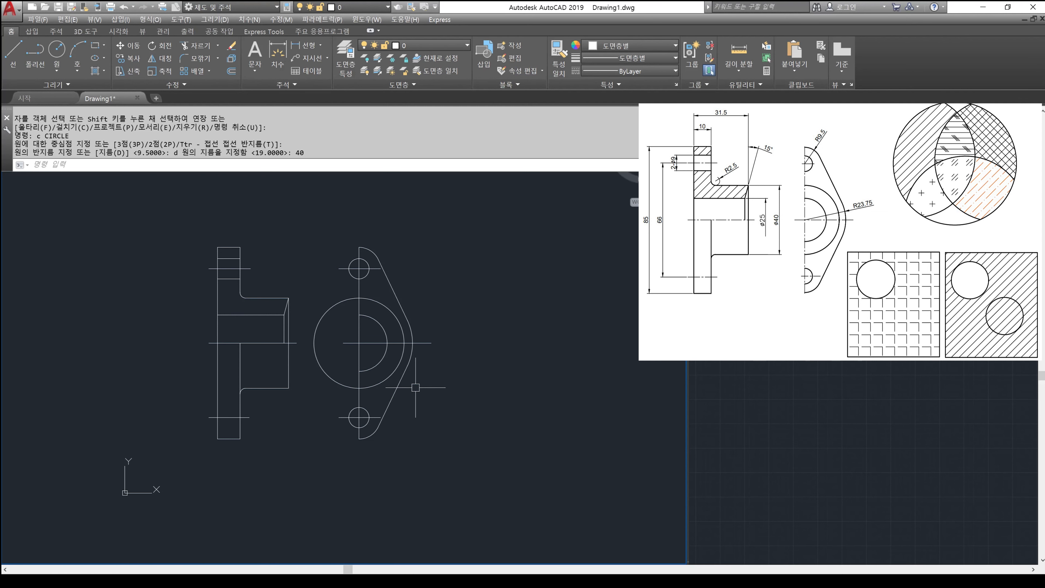
Step: Trim away the left half of the 40 mm diameter circle at the vertical centre line
{"action": "type", "text": "tr"}
{"action": "key", "text": "Return"}
{"action": "key", "text": "Return"}
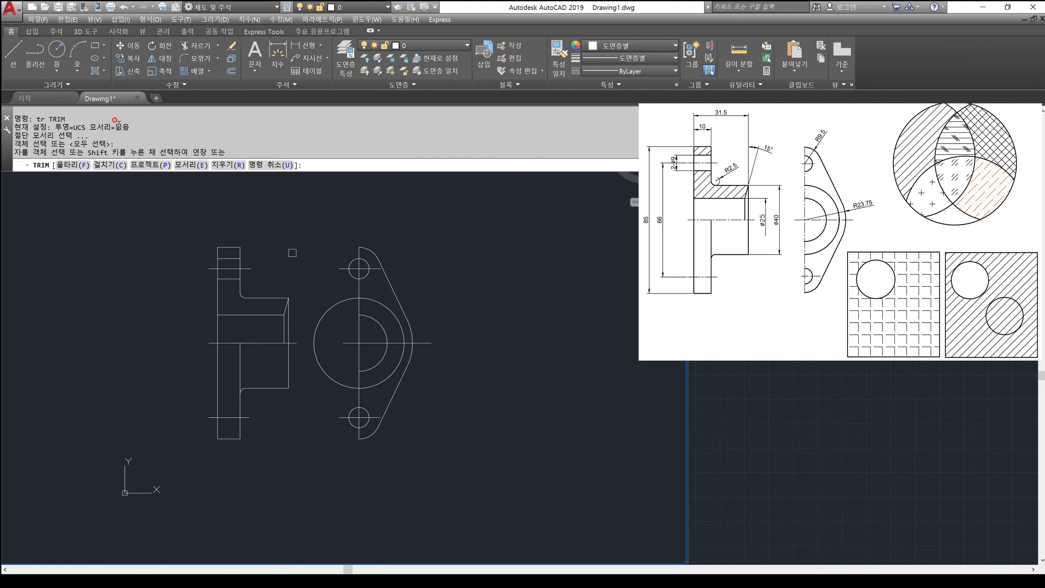
{"action": "left_click", "coordinate": [319, 363]}
{"action": "key", "text": "Return"}
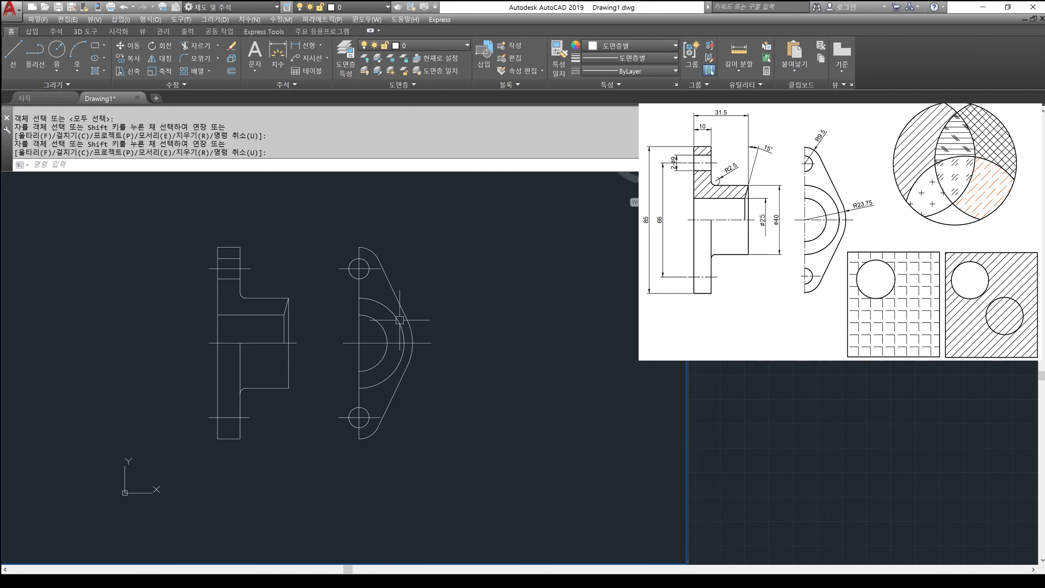
Step: Trim away the left halves of the upper and lower bolt hole circles at the vertical centre line
{"action": "type", "text": "tr"}
{"action": "key", "text": "Return"}
{"action": "key", "text": "Return"}
{"action": "left_click", "coordinate": [349, 280]}
{"action": "left_click", "coordinate": [349, 276]}
{"action": "left_click", "coordinate": [352, 277]}
{"action": "left_click", "coordinate": [349, 276]}
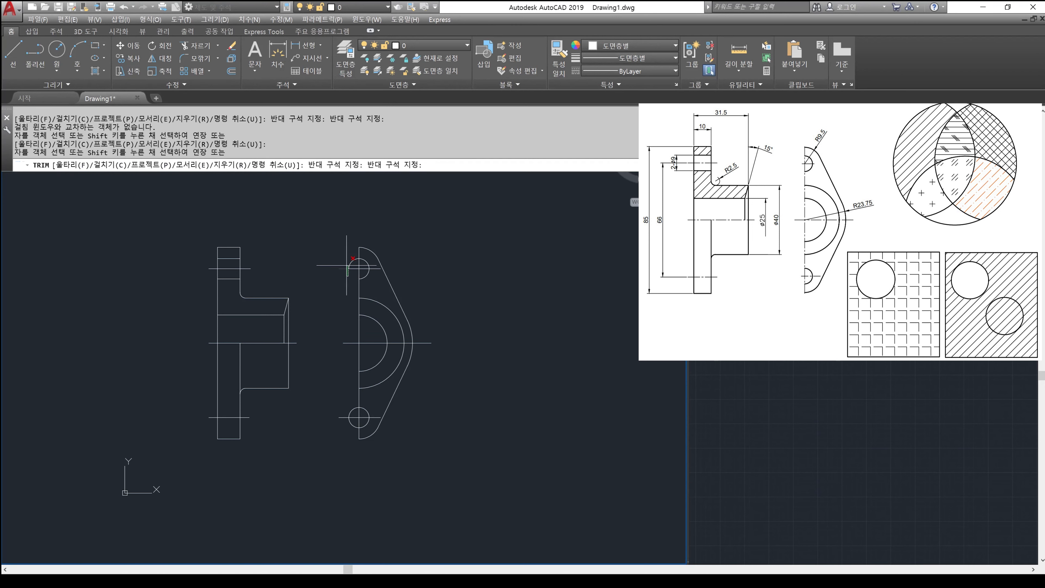
{"action": "left_click", "coordinate": [353, 258]}
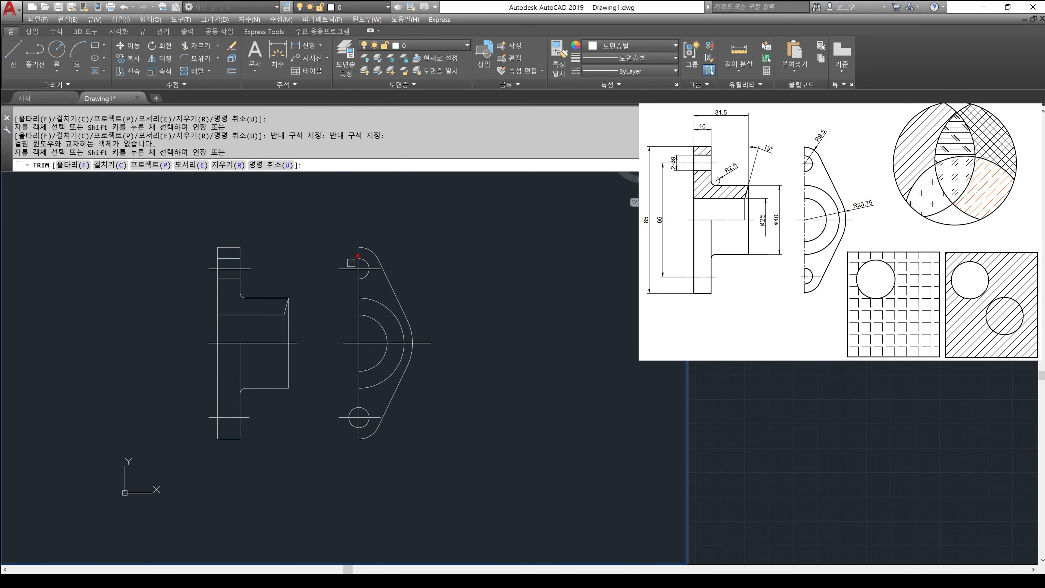
{"action": "left_click", "coordinate": [350, 406]}
{"action": "key", "text": "Return"}
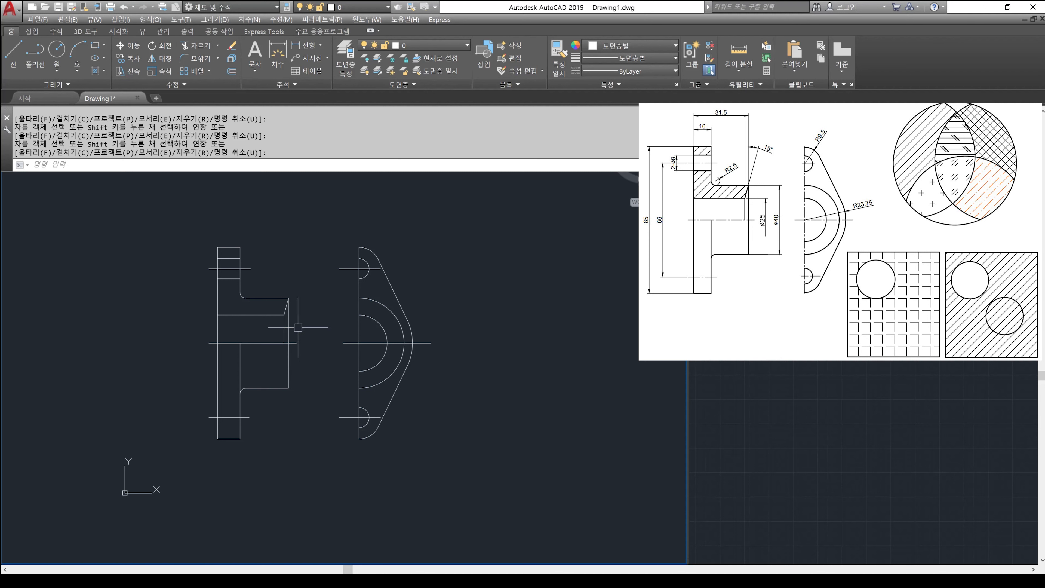
Step: Move the section view's horizontal centre line to the 중심선 layer
{"action": "middle_click_drag", "start_coordinate": [332, 355], "coordinate": [300, 337]}
{"action": "left_click", "coordinate": [286, 313]}
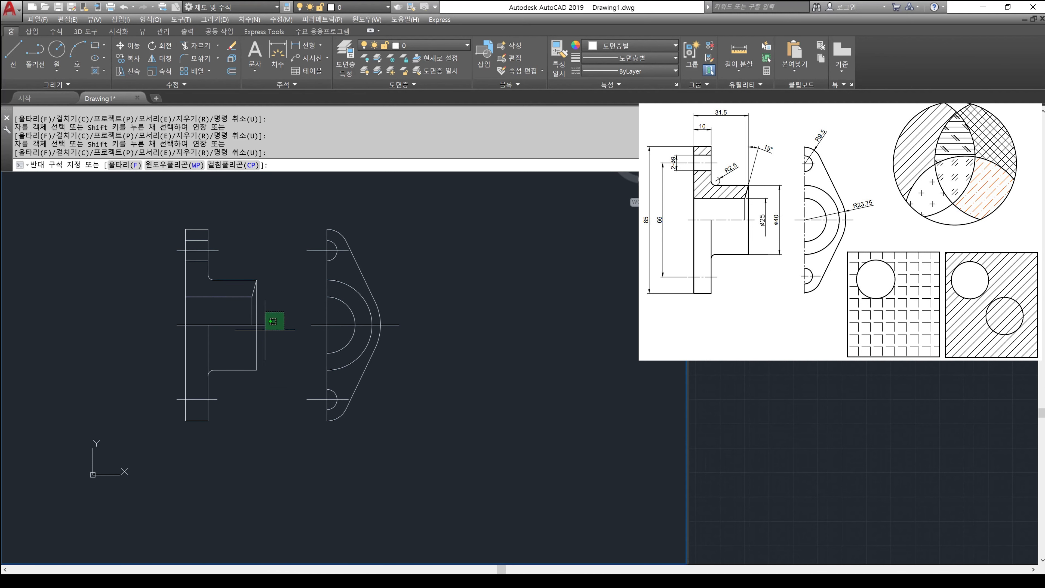
{"action": "left_click", "coordinate": [262, 329]}
{"action": "left_click", "coordinate": [427, 45]}
{"action": "left_click", "coordinate": [412, 85]}
{"action": "key", "text": "Escape"}
{"action": "left_click", "coordinate": [280, 251]}
{"action": "key", "text": "Escape"}
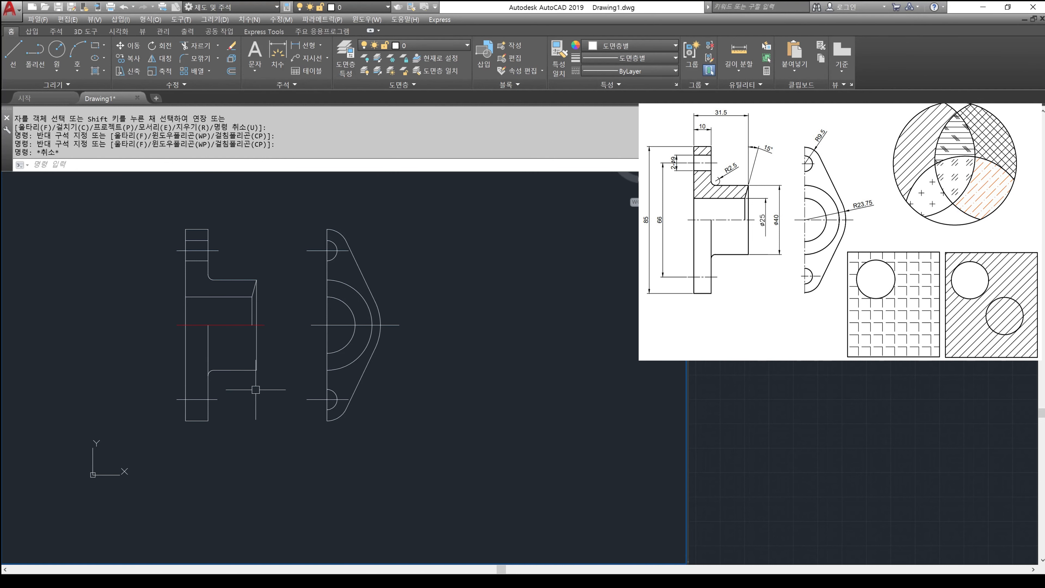
Step: Set the global linetype scale (LTSCALE) to 0.2
{"action": "key", "text": "Return"}
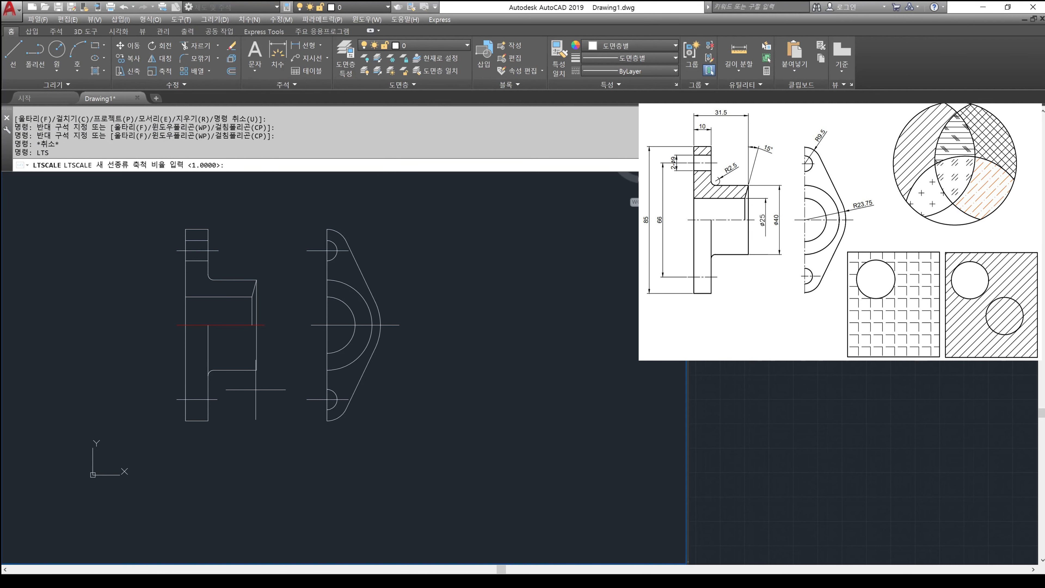
{"action": "type", "text": "0.2"}
{"action": "key", "text": "Return"}
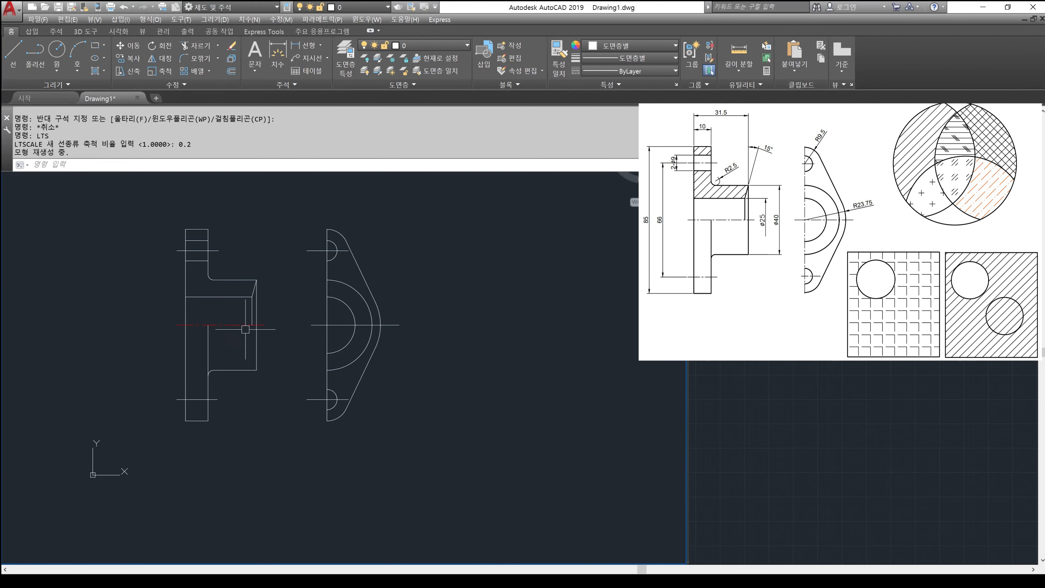
Step: Match the section centre line's properties onto both views' bolt hole centre lines and the front view's horizontal centre line
{"action": "left_click", "coordinate": [554, 74]}
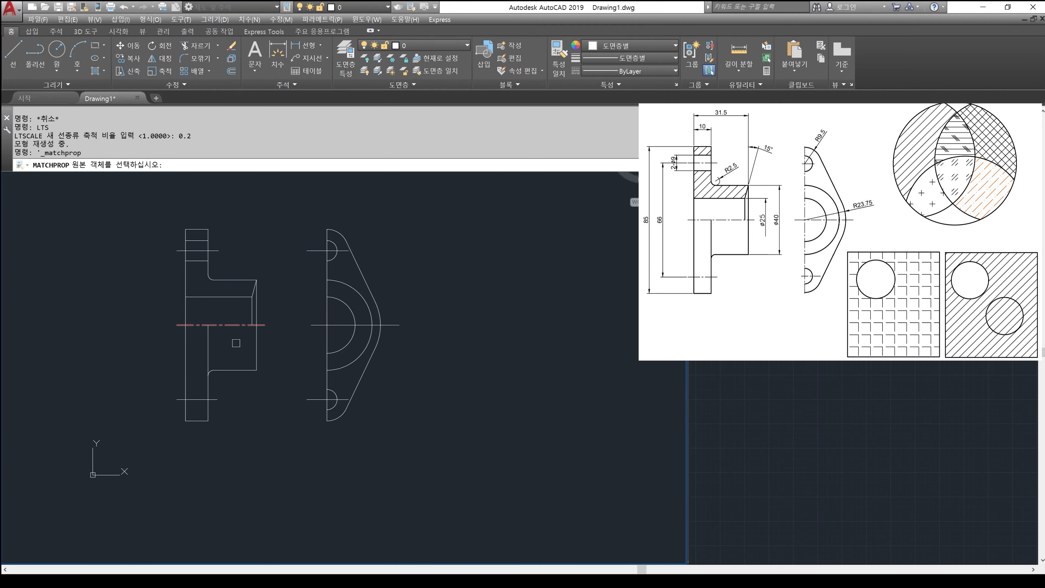
{"action": "left_click", "coordinate": [224, 324]}
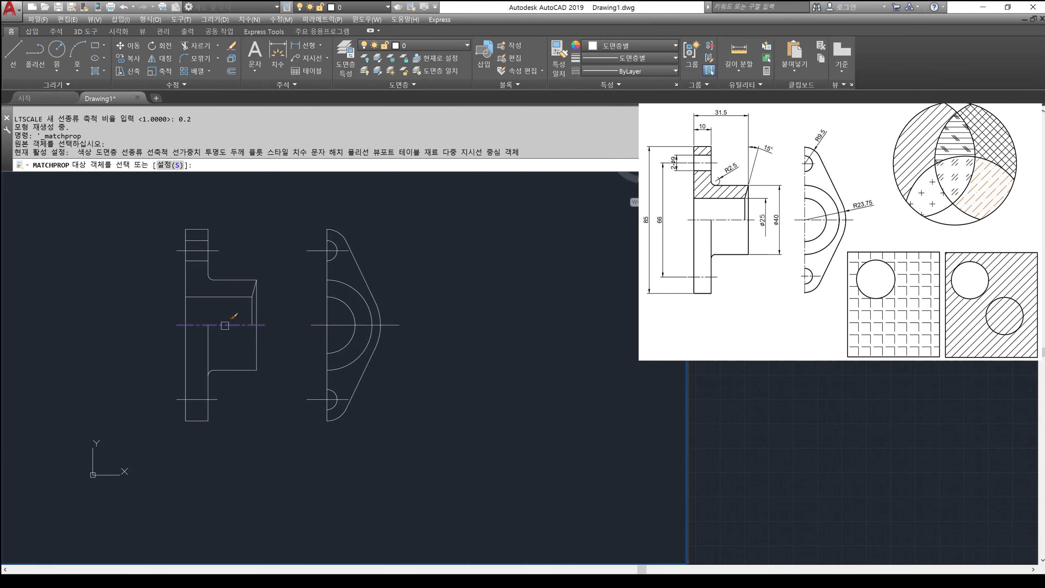
{"action": "left_click", "coordinate": [198, 250]}
{"action": "left_click", "coordinate": [200, 400]}
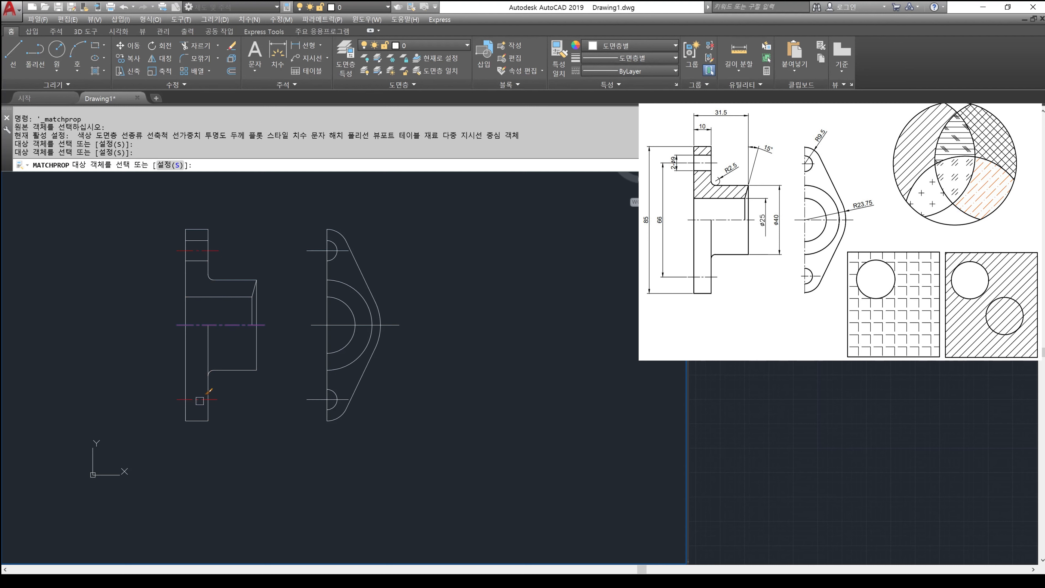
{"action": "left_click", "coordinate": [314, 400]}
{"action": "left_click", "coordinate": [314, 325]}
{"action": "key", "text": "Return"}
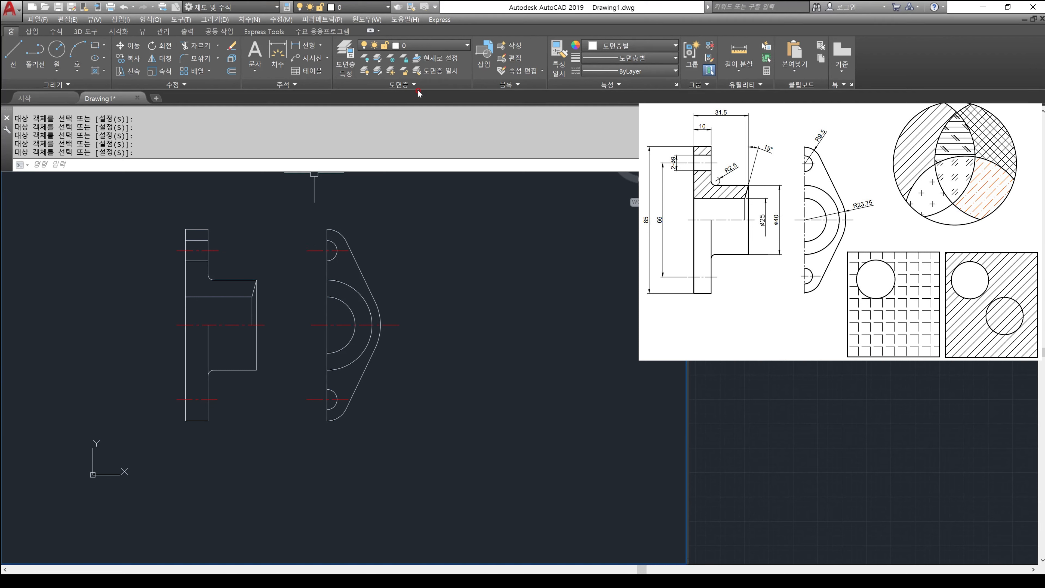
Step: Make the hatch layer current
{"action": "left_click", "coordinate": [432, 50]}
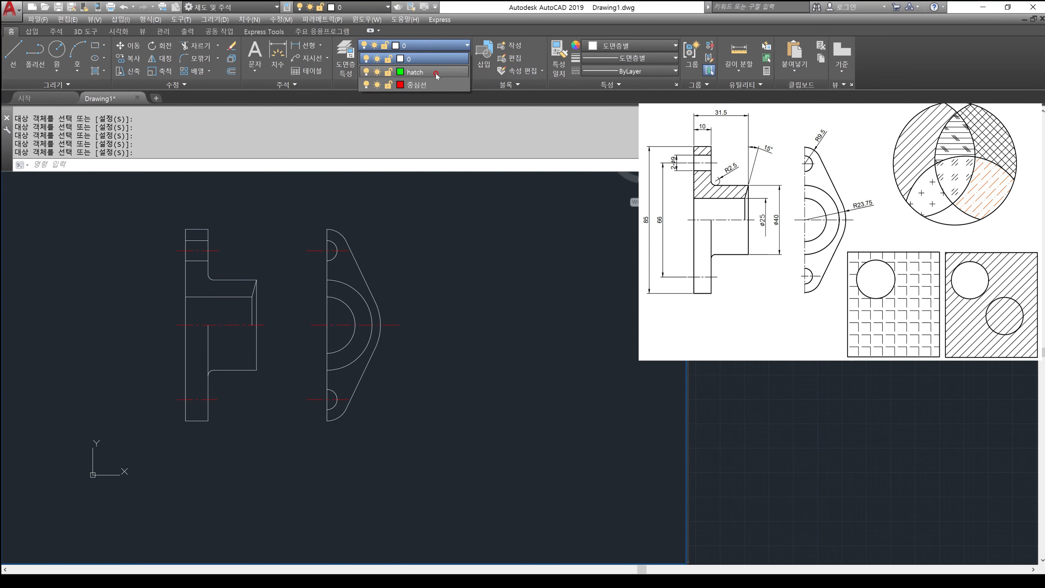
{"action": "left_click", "coordinate": [435, 72]}
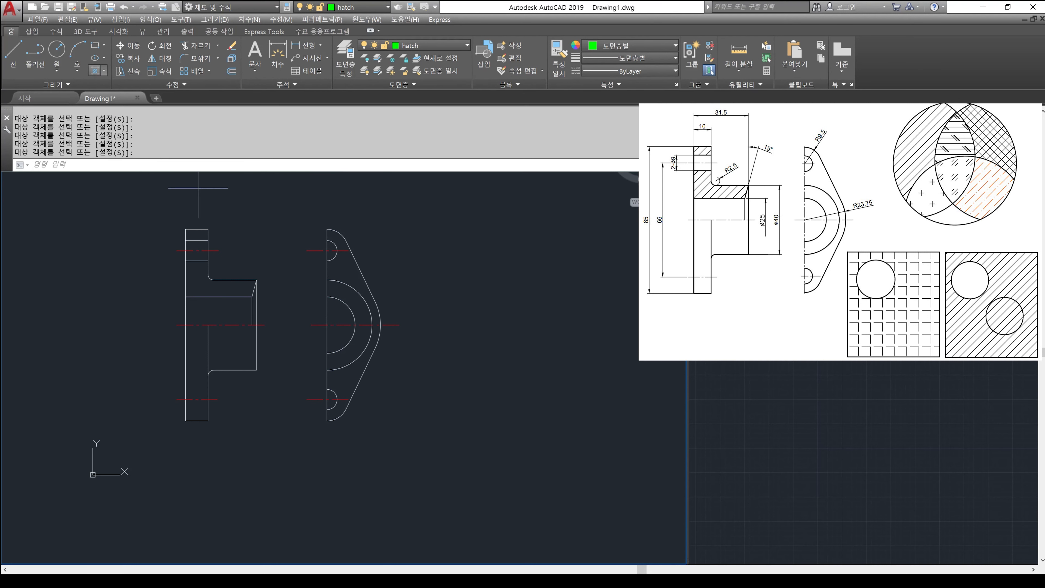
Step: Hatch the two cut regions of the section's upper half with pattern ANSI32 at scale 1
{"action": "left_click", "coordinate": [95, 70]}
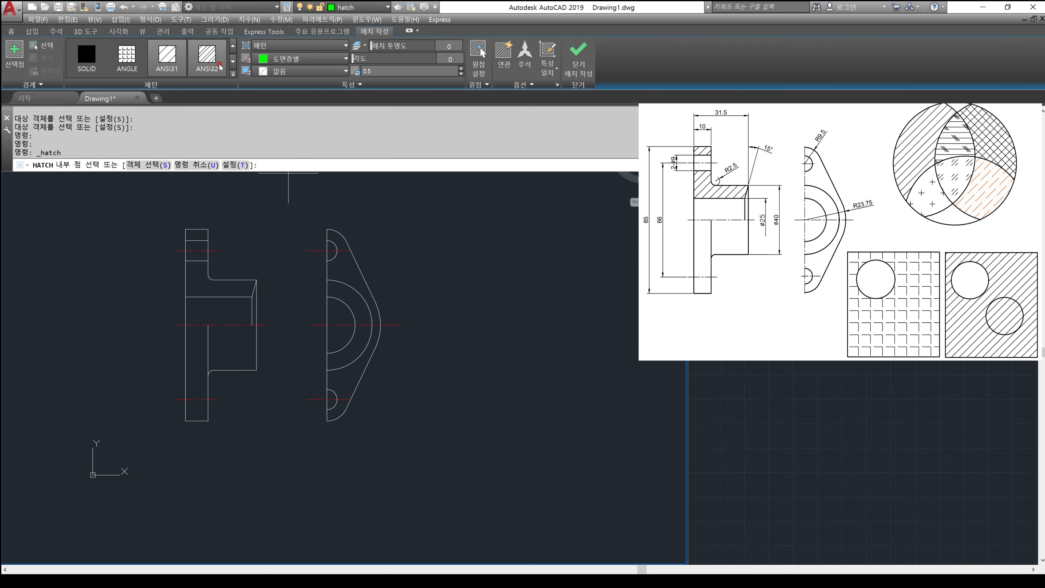
{"action": "left_click", "coordinate": [209, 57]}
{"action": "left_click", "coordinate": [394, 67]}
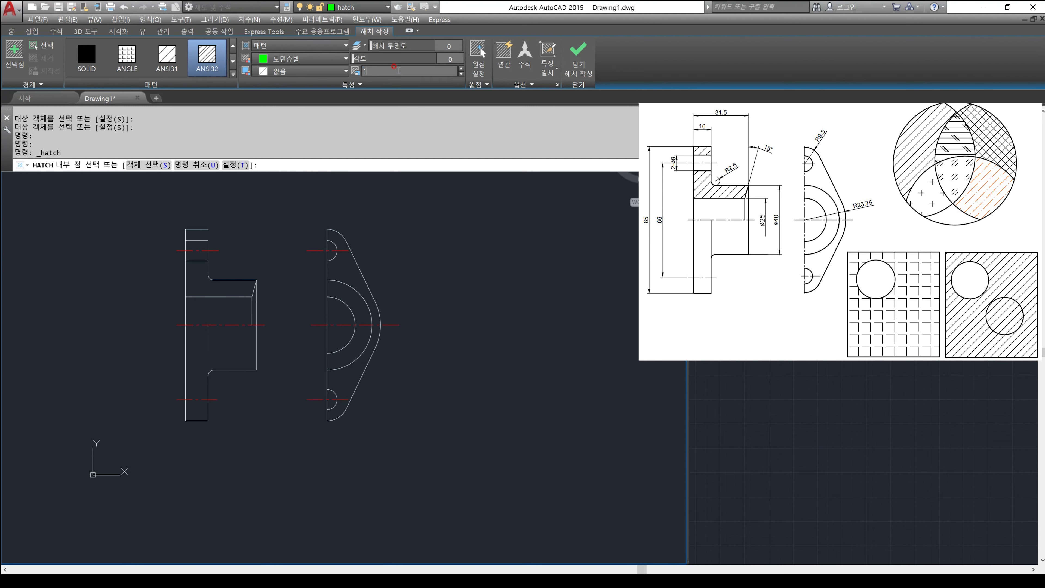
{"action": "left_click", "coordinate": [196, 268]}
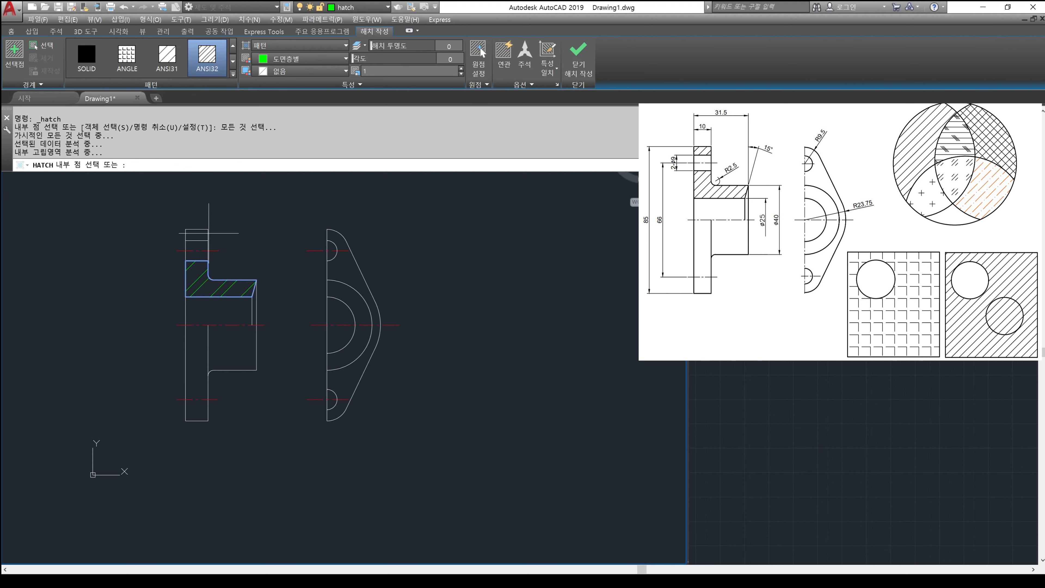
{"action": "left_click", "coordinate": [198, 235]}
{"action": "key", "text": "Return"}
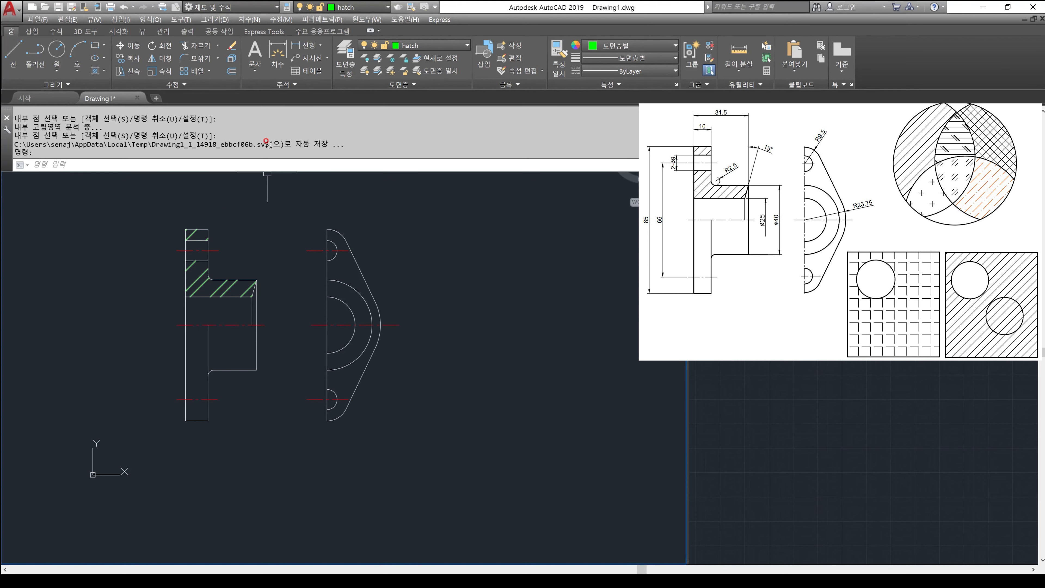
Step: Undo the ANSI32 hatch on the section view
{"action": "left_click", "coordinate": [243, 291]}
{"action": "key", "text": "Delete"}
{"action": "type", "text": "u"}
{"action": "key", "text": "Return"}
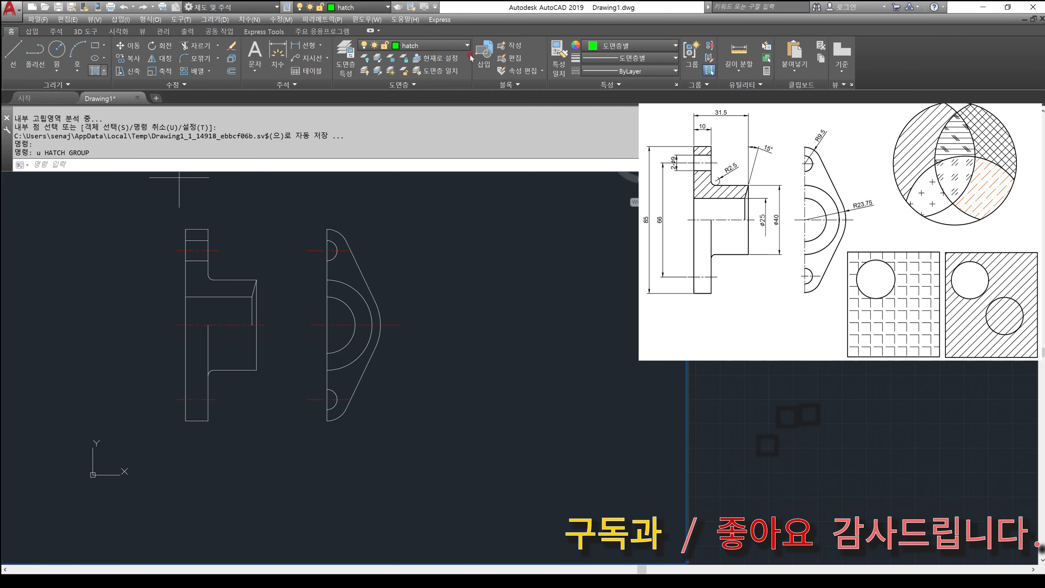
Step: Hatch the two cut regions of the section's upper half with pattern ANSI31 at scale 0.1
{"action": "left_click", "coordinate": [95, 71]}
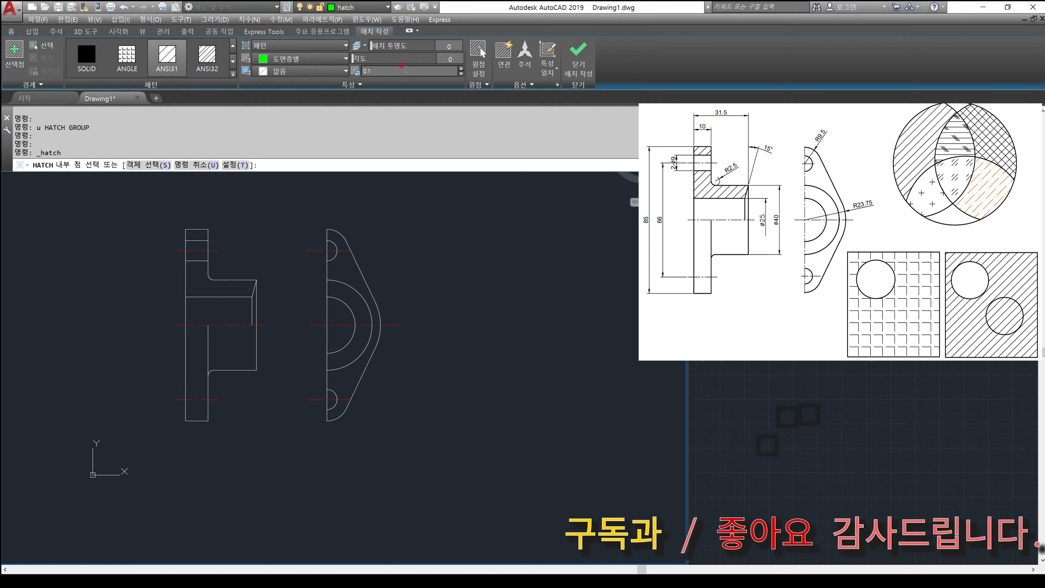
{"action": "left_click", "coordinate": [200, 283]}
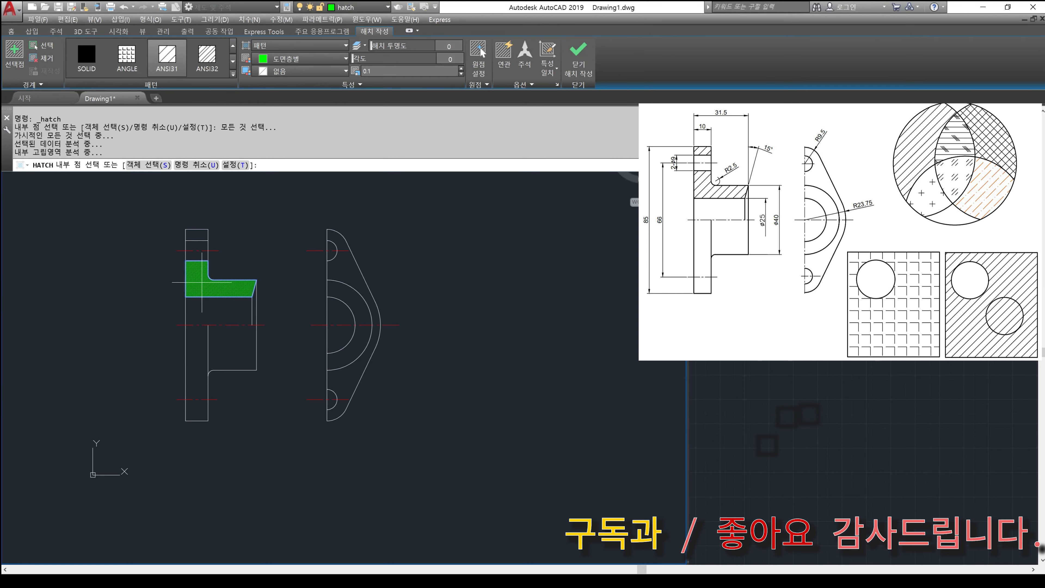
{"action": "left_click", "coordinate": [195, 234]}
{"action": "key", "text": "Return"}
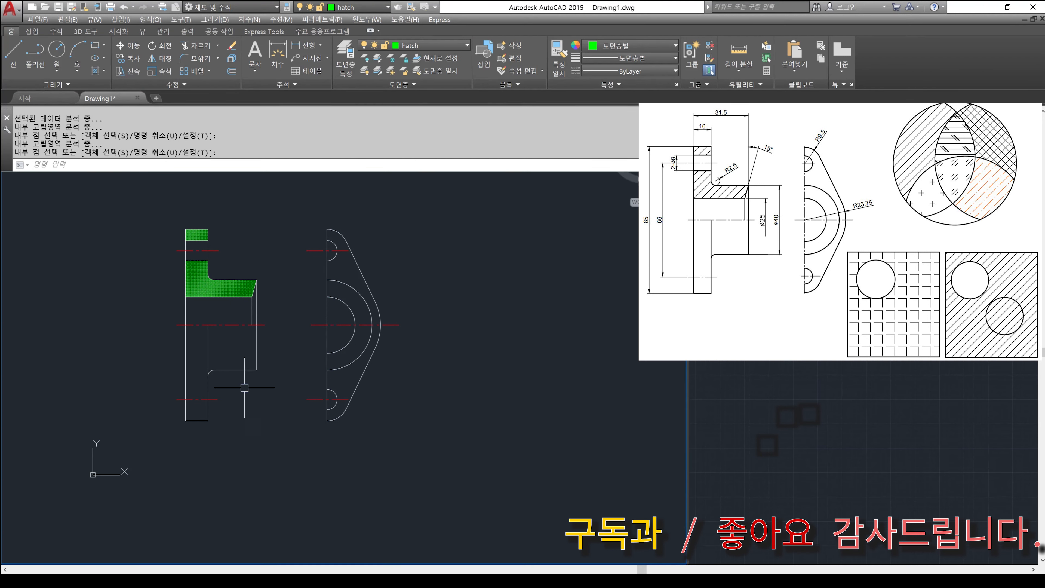
Step: Draw a nearly square rectangle in the empty space right of the hub's front view
{"action": "mouse_move", "coordinate": [427, 321]}
{"action": "middle_mouse_down"}
{"action": "mouse_move", "coordinate": [409, 306]}
{"action": "mouse_move", "coordinate": [296, 299]}
{"action": "middle_mouse_up"}
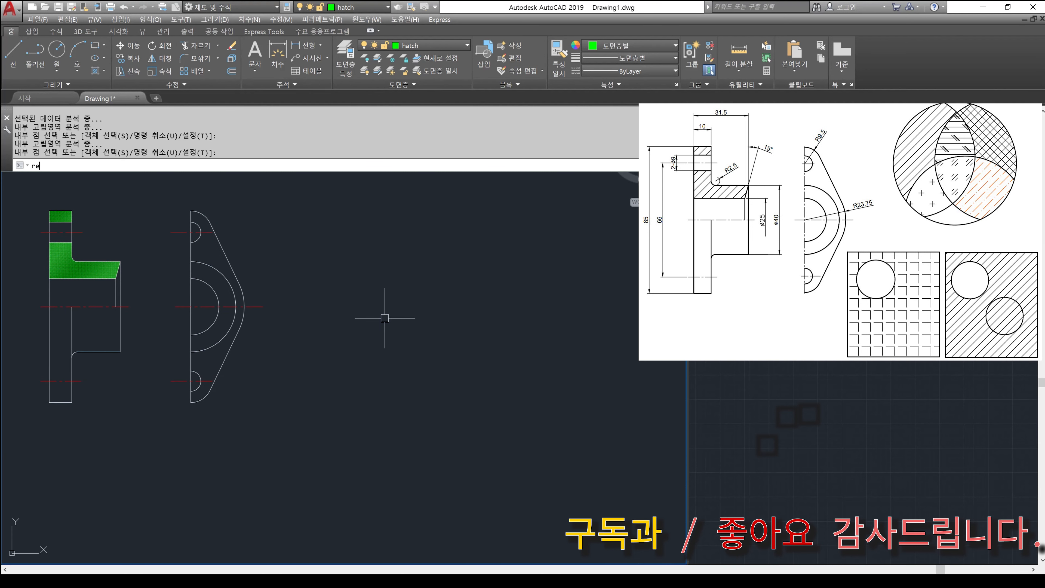
{"action": "key", "text": "Return"}
{"action": "key", "text": "Return"}
{"action": "left_click", "coordinate": [324, 238]}
{"action": "left_click", "coordinate": [477, 384]}
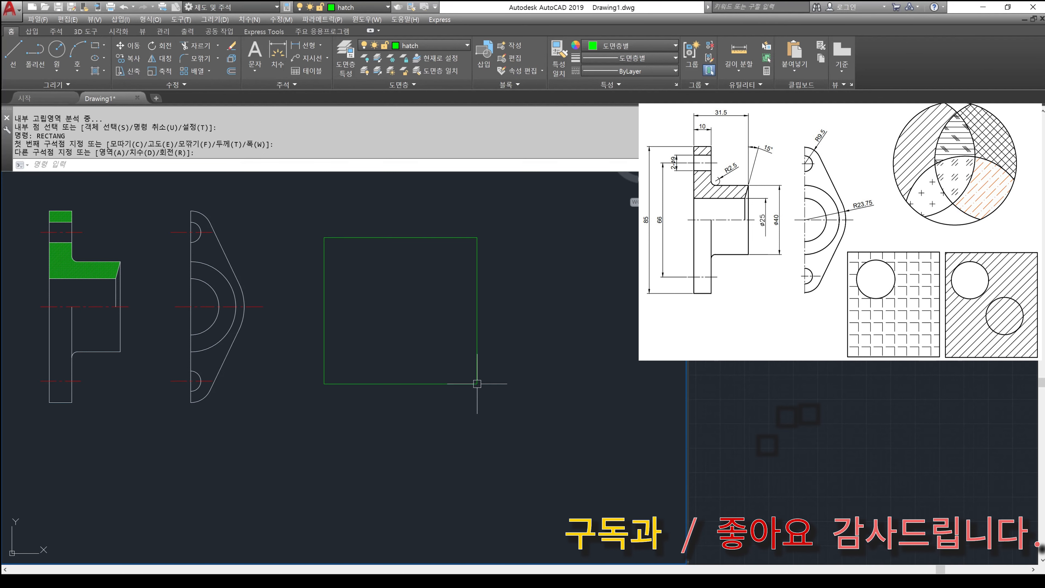
Step: Draw two separate circles inside the rectangle: one of radius about 11 near its upper-left corner and one of radius about 16 below and right of it
{"action": "type", "text": "c"}
{"action": "key", "text": "Return"}
{"action": "left_click", "coordinate": [359, 275]}
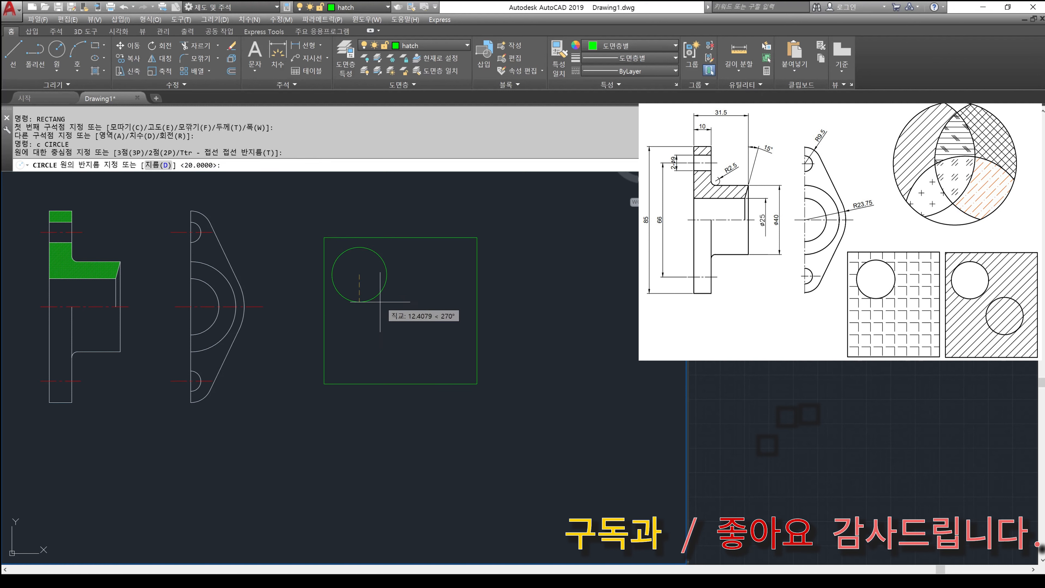
{"action": "left_click", "coordinate": [380, 300]}
{"action": "key", "text": "Return"}
{"action": "left_click", "coordinate": [414, 321]}
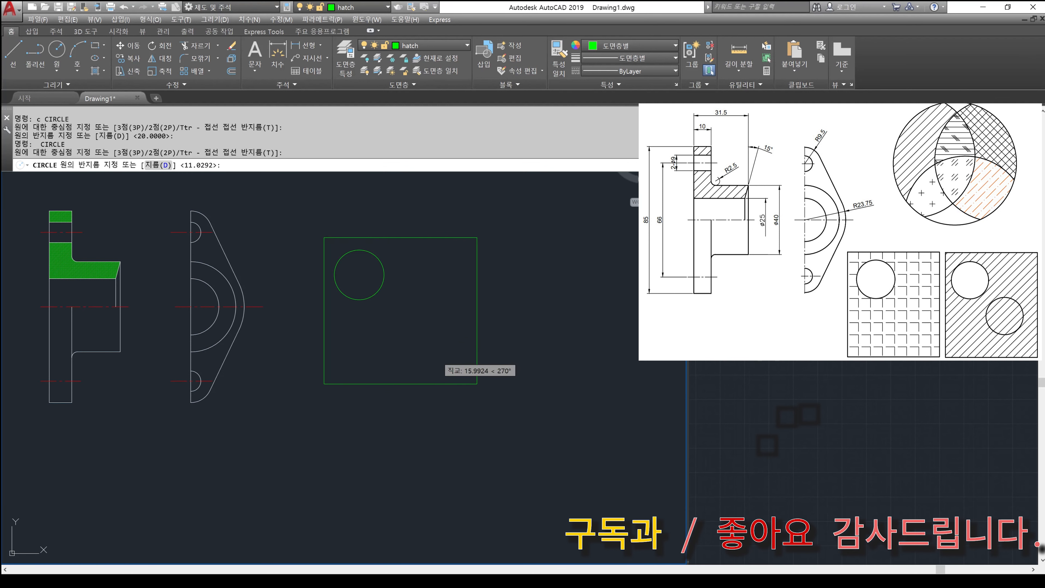
{"action": "left_click", "coordinate": [438, 357]}
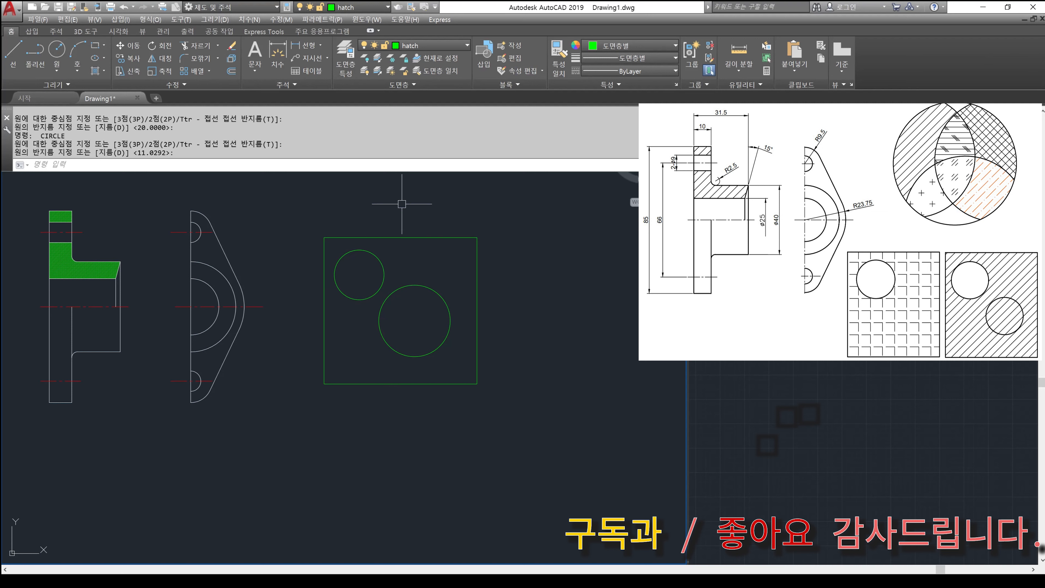
Step: Try hatching the rectangle's area with pattern ANSI31 at scale 0.1, non-associative, and undo it
{"action": "left_click", "coordinate": [95, 70]}
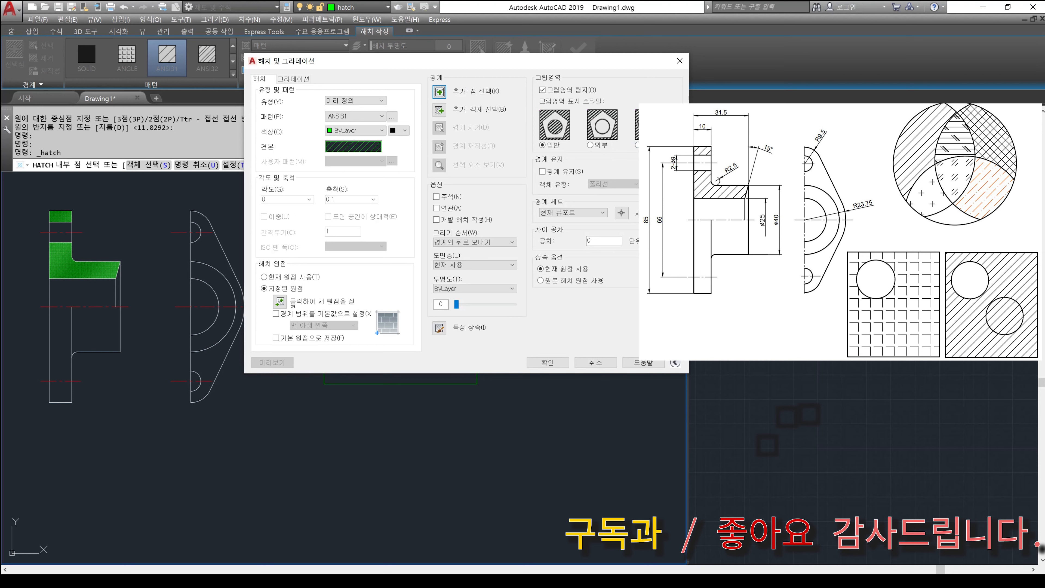
{"action": "left_click", "coordinate": [544, 363]}
{"action": "left_click", "coordinate": [436, 288]}
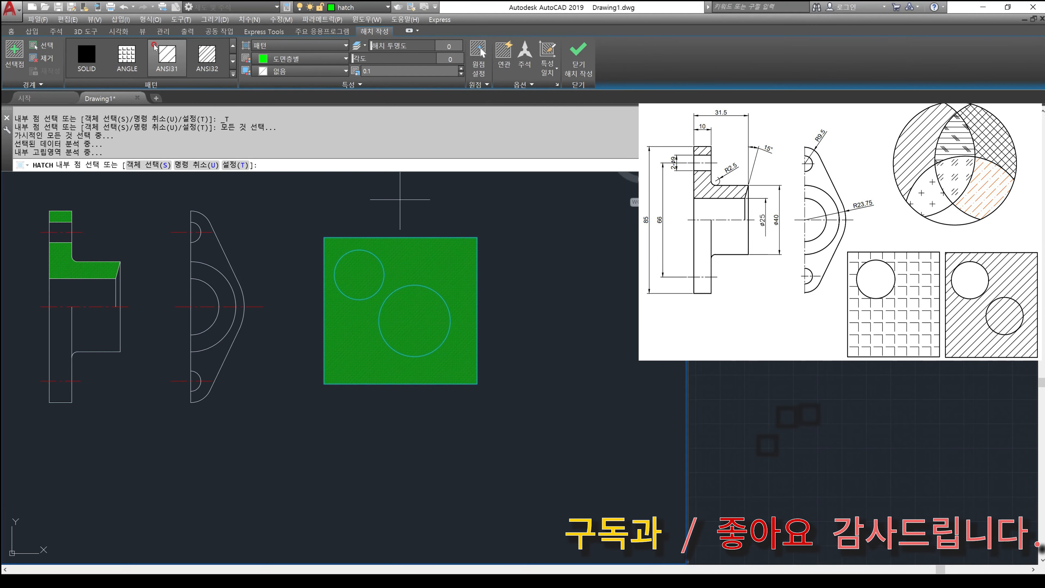
{"action": "key", "text": "Escape"}
{"action": "key", "text": "ctrl+z"}
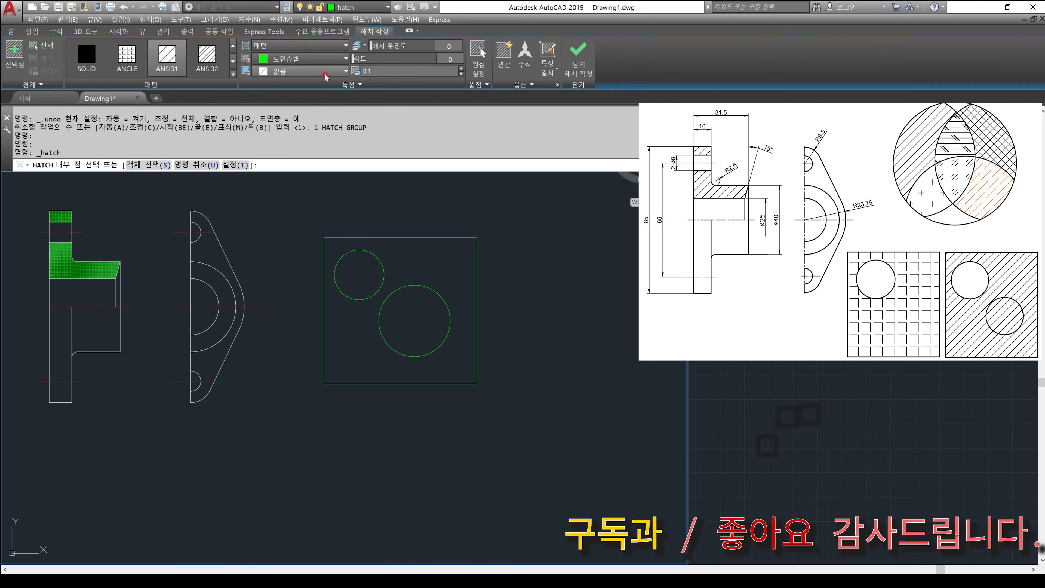
Step: Hatch the rectangle's area around the two circles with an associative ANSI31 hatch at scale 1
{"action": "double_click", "coordinate": [403, 68]}
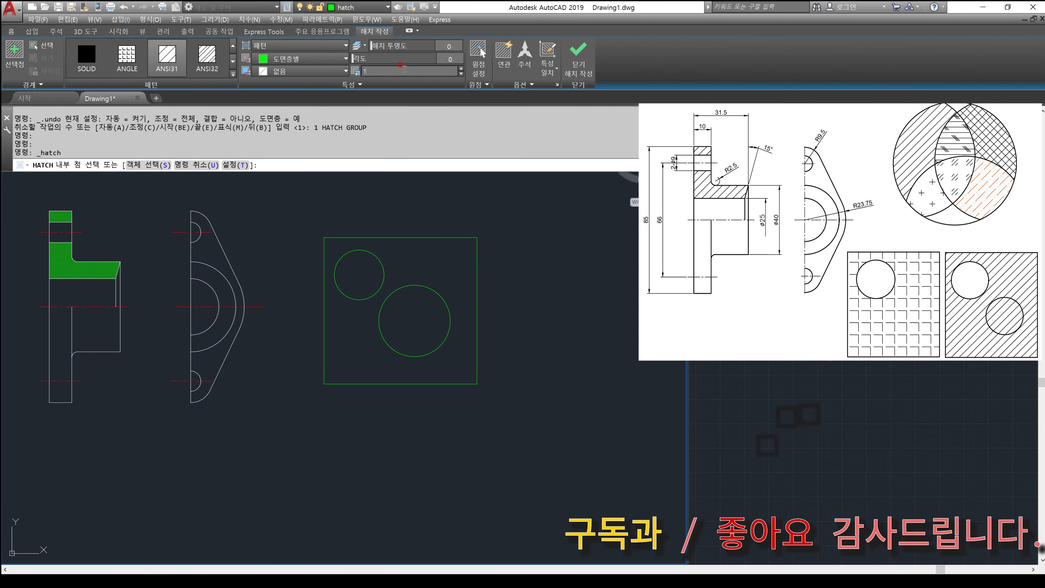
{"action": "left_click", "coordinate": [503, 56]}
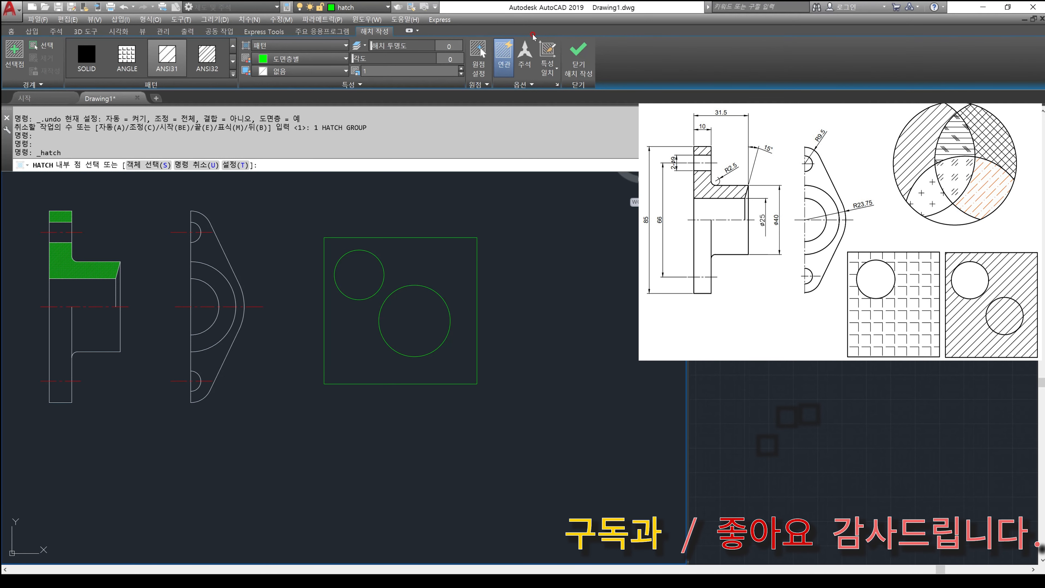
{"action": "left_click", "coordinate": [434, 260]}
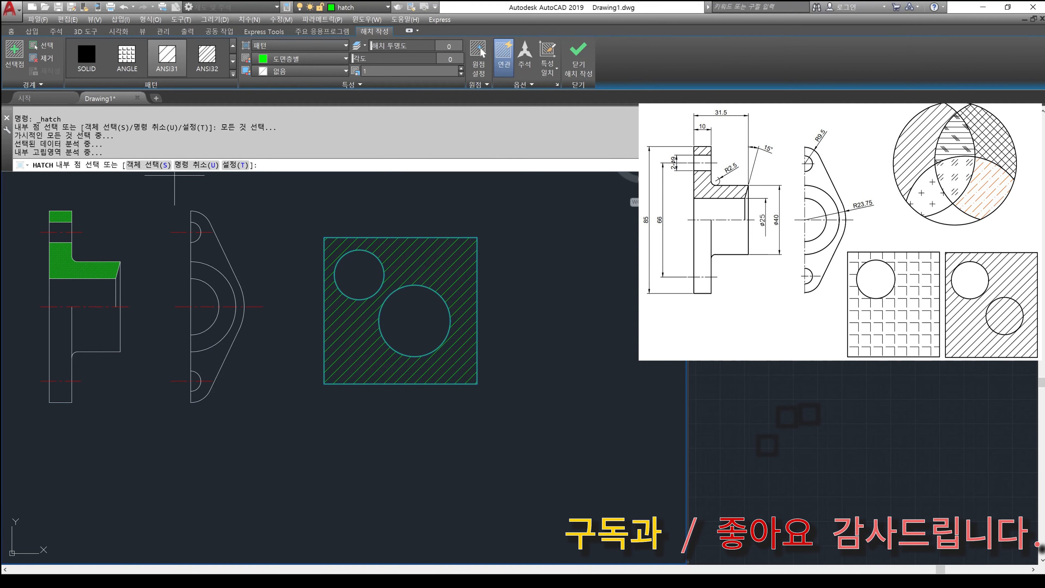
{"action": "left_click", "coordinate": [578, 58]}
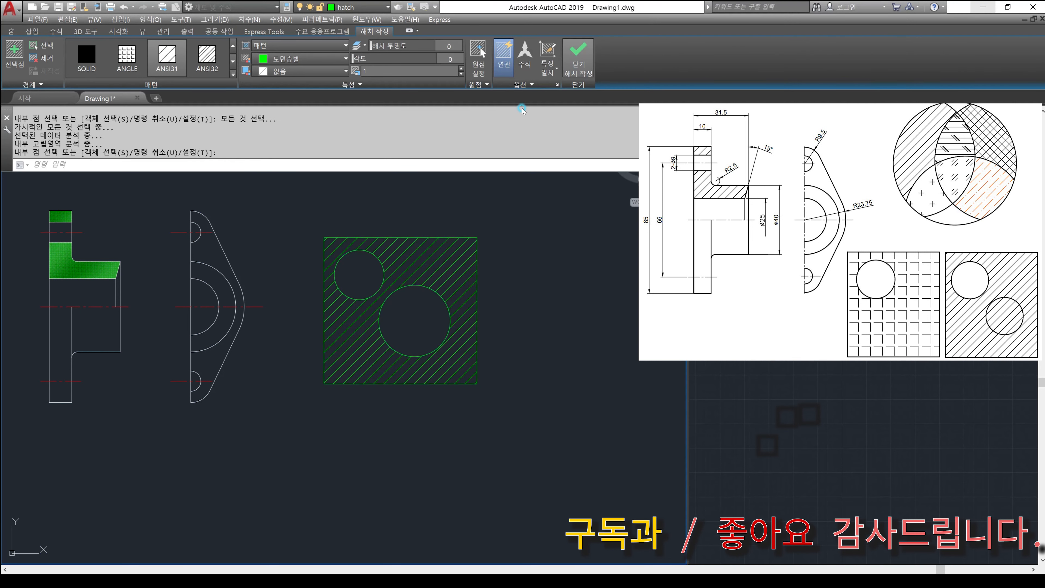
Step: Move the smaller circle straight down until it slightly overlaps the larger circle's left edge
{"action": "type", "text": "m"}
{"action": "key", "text": "Return"}
{"action": "left_click", "coordinate": [353, 298]}
{"action": "key", "text": "Return"}
{"action": "left_click", "coordinate": [383, 282]}
{"action": "left_click", "coordinate": [383, 332]}
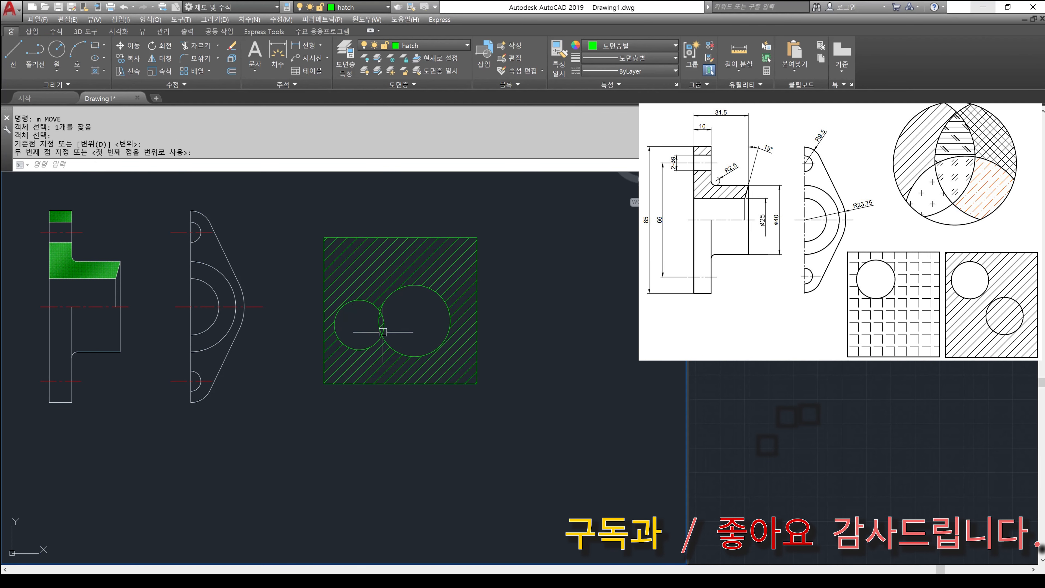
{"action": "left_click", "coordinate": [374, 315]}
{"action": "key", "text": "Escape"}
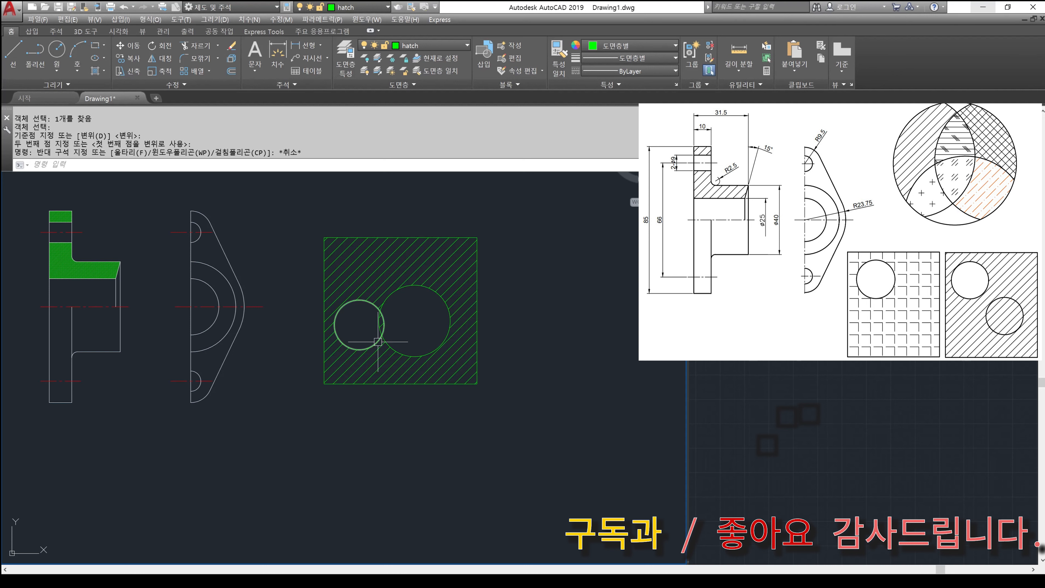
Step: Turn ortho mode off and move the larger circle up and left so it overlaps the top of the smaller circle
{"action": "type", "text": "m"}
{"action": "key", "text": "Return"}
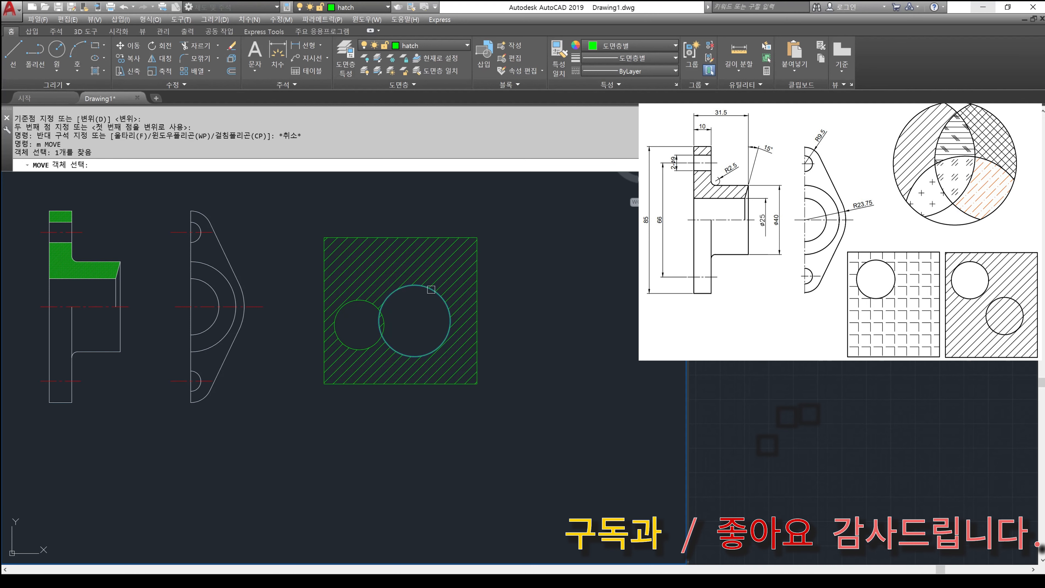
{"action": "left_click", "coordinate": [431, 290]}
{"action": "key", "text": "Return"}
{"action": "left_click", "coordinate": [420, 326]}
{"action": "key", "text": "F8"}
{"action": "left_click", "coordinate": [377, 296]}
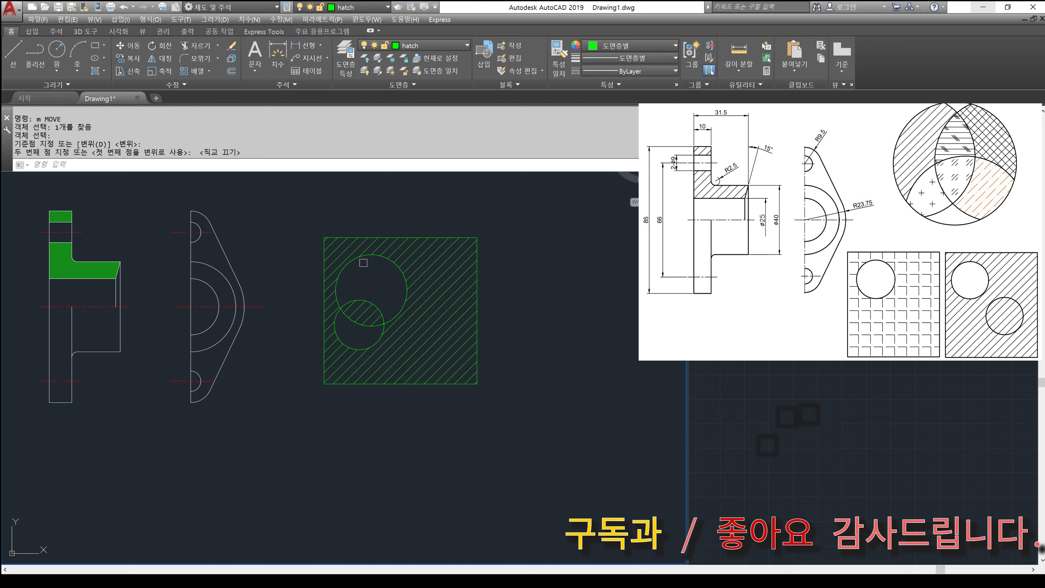
Step: Shift the larger circle slightly right and up, keeping a small overlap with the smaller circle
{"action": "key", "text": "Return"}
{"action": "left_click", "coordinate": [352, 259]}
{"action": "key", "text": "Return"}
{"action": "left_click", "coordinate": [389, 283]}
{"action": "left_click", "coordinate": [405, 278]}
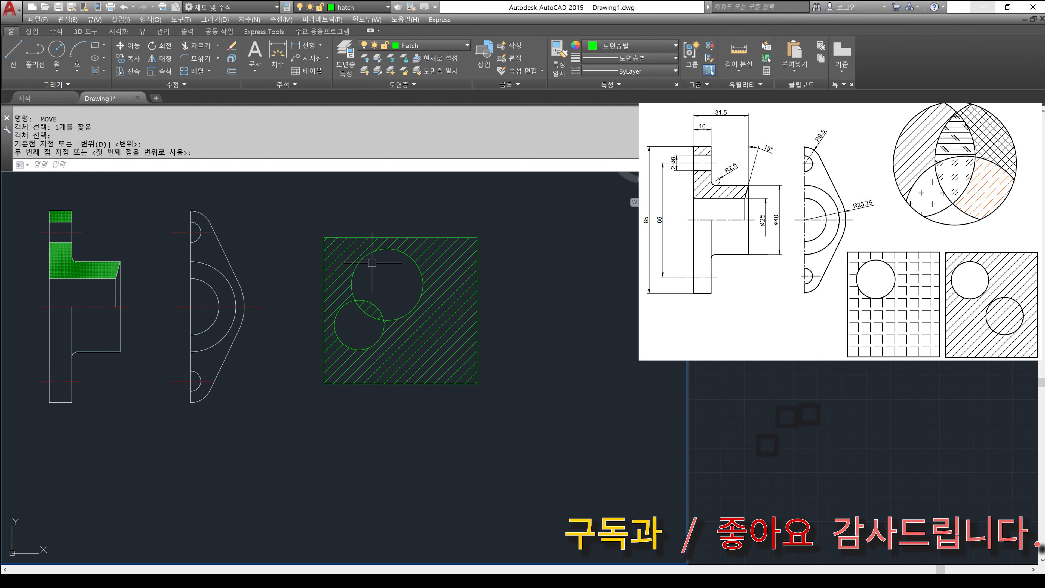
Step: Move the smaller circle to the lower right of the larger circle, clear of it and inside the rectangle
{"action": "type", "text": "m"}
{"action": "key", "text": "Return"}
{"action": "left_click", "coordinate": [382, 317]}
{"action": "key", "text": "Return"}
{"action": "left_click", "coordinate": [362, 330]}
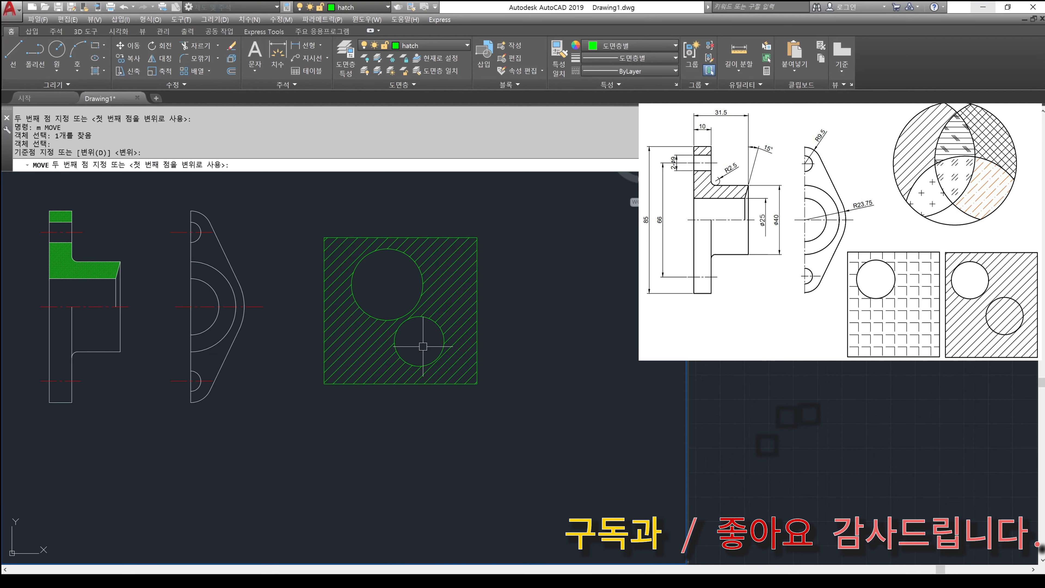
{"action": "left_click", "coordinate": [423, 346]}
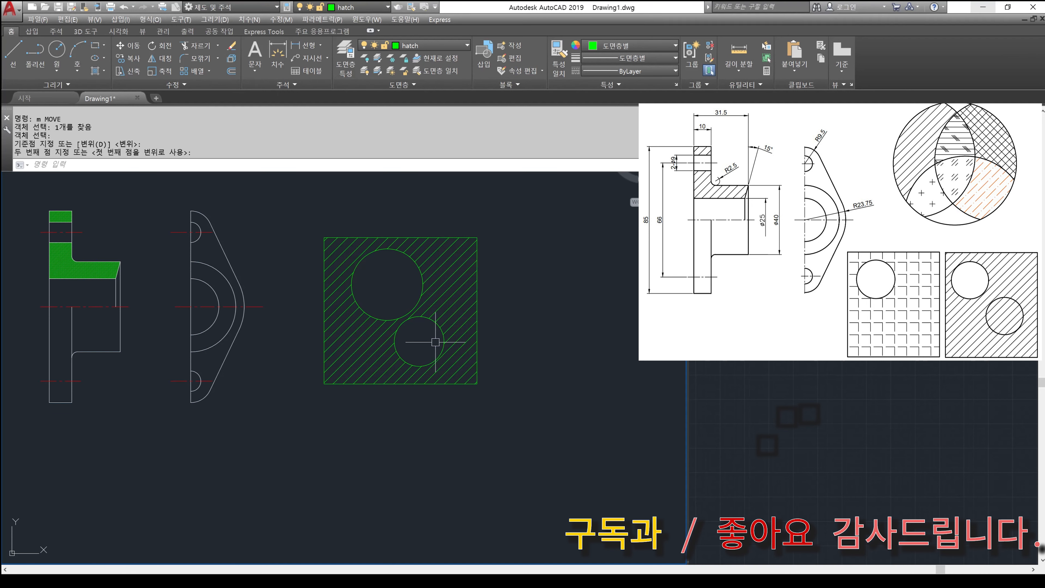